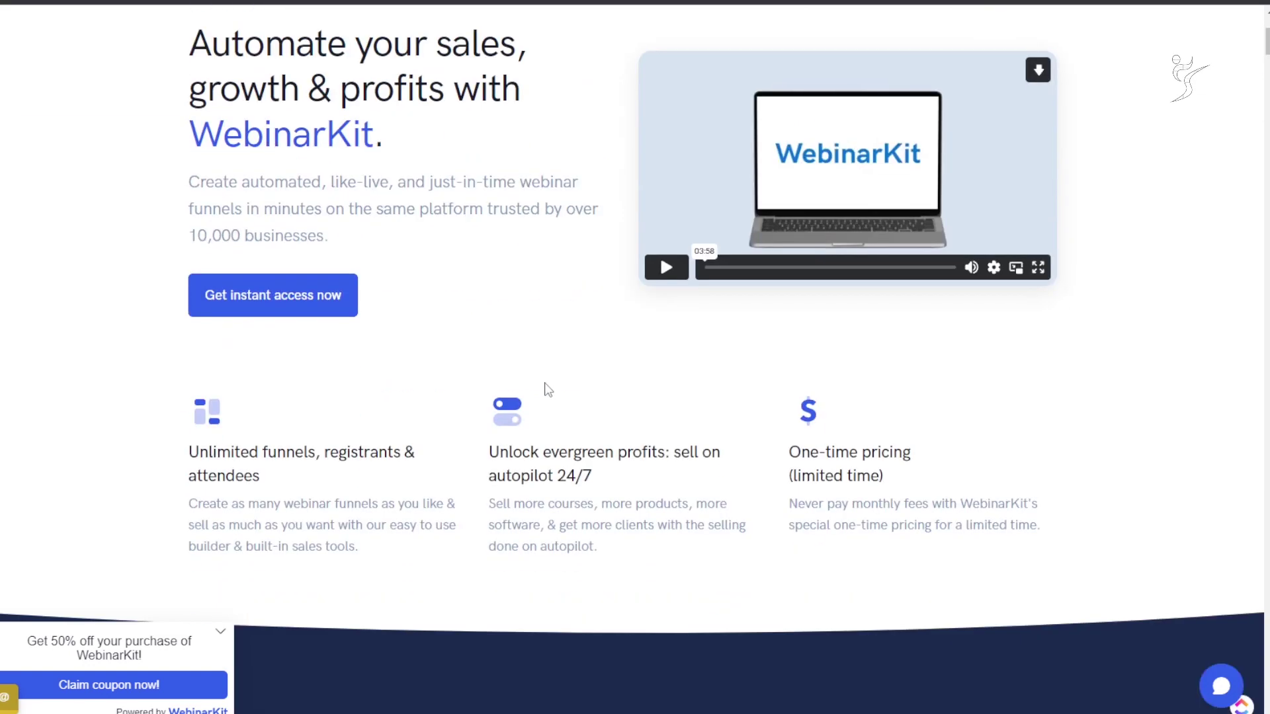
Step: Read the WebinarKit homepage introduction and the three key benefits listed beneath it
scroll(625, 396, "up", 20)
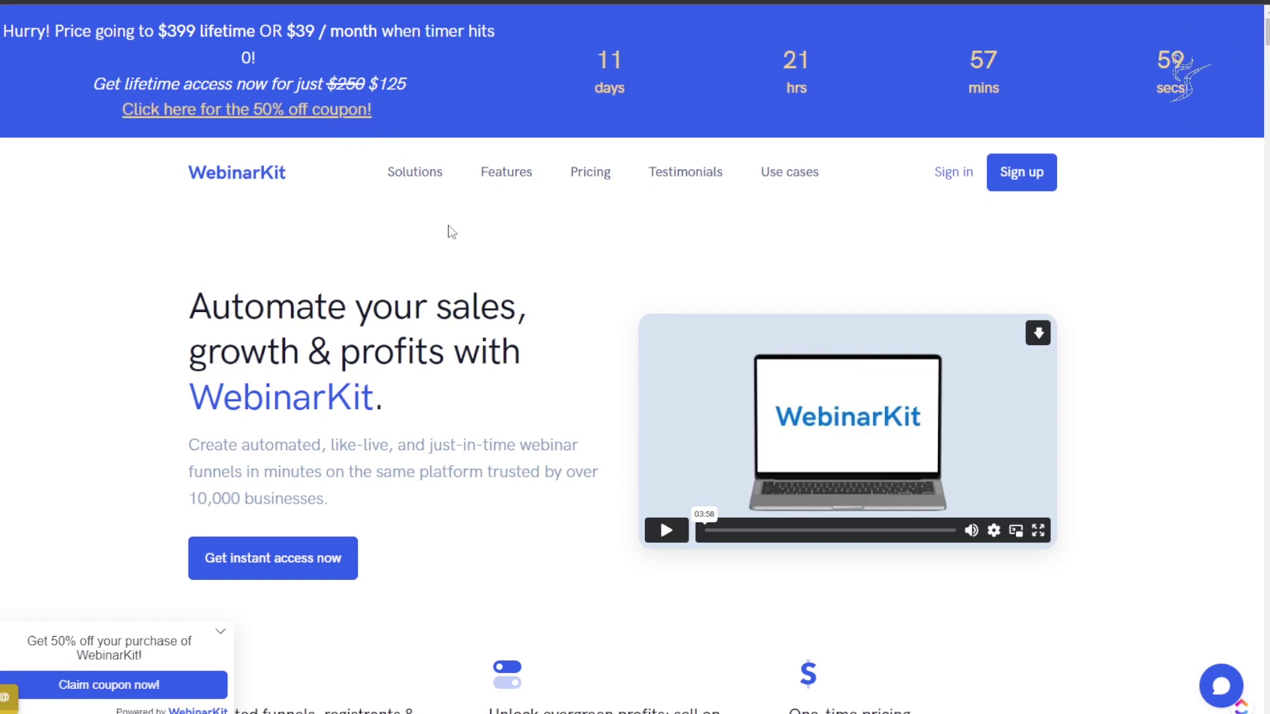
scroll(237, 306, "down", 2)
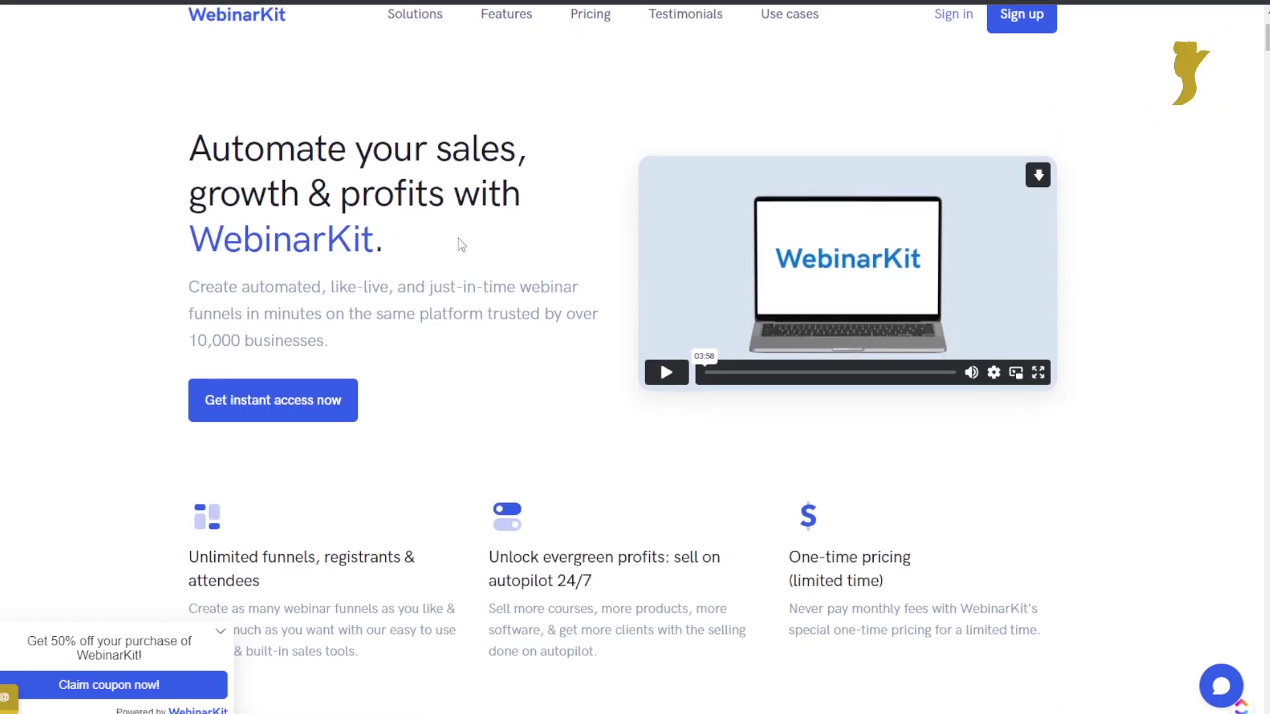
scroll(324, 274, "down", 1)
left_click_drag(356, 230, 442, 239)
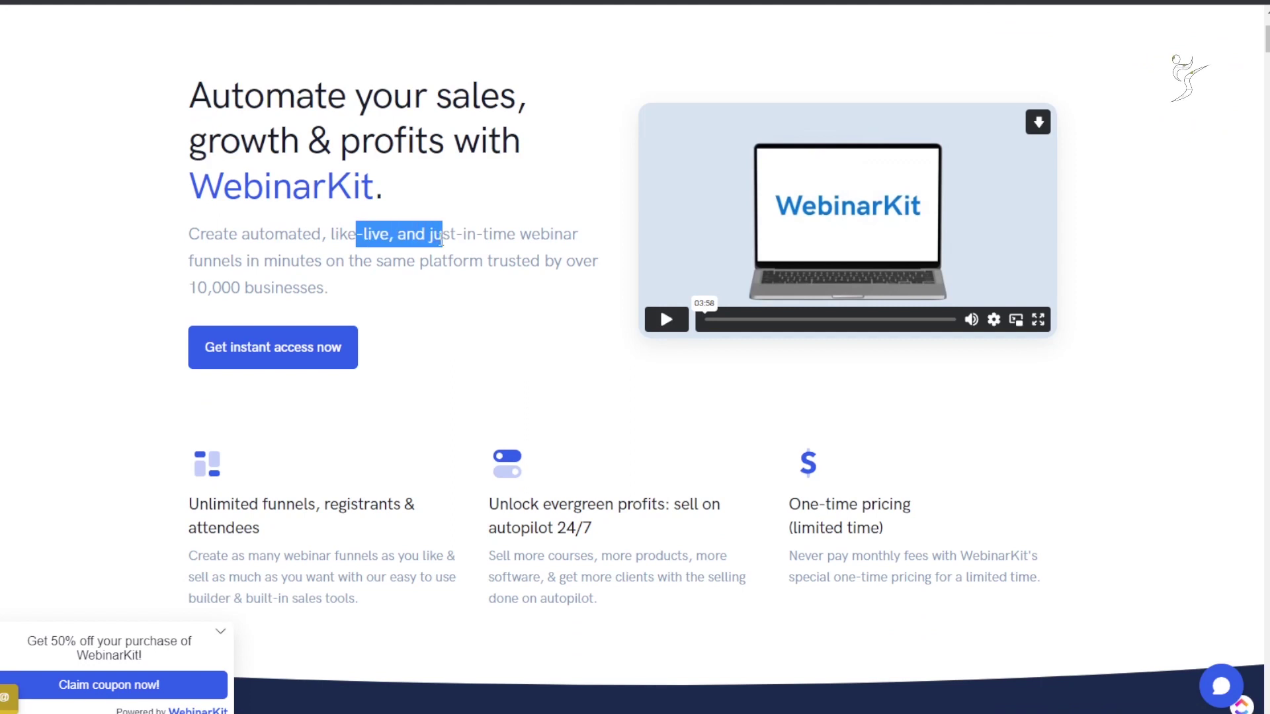
left_click(383, 232)
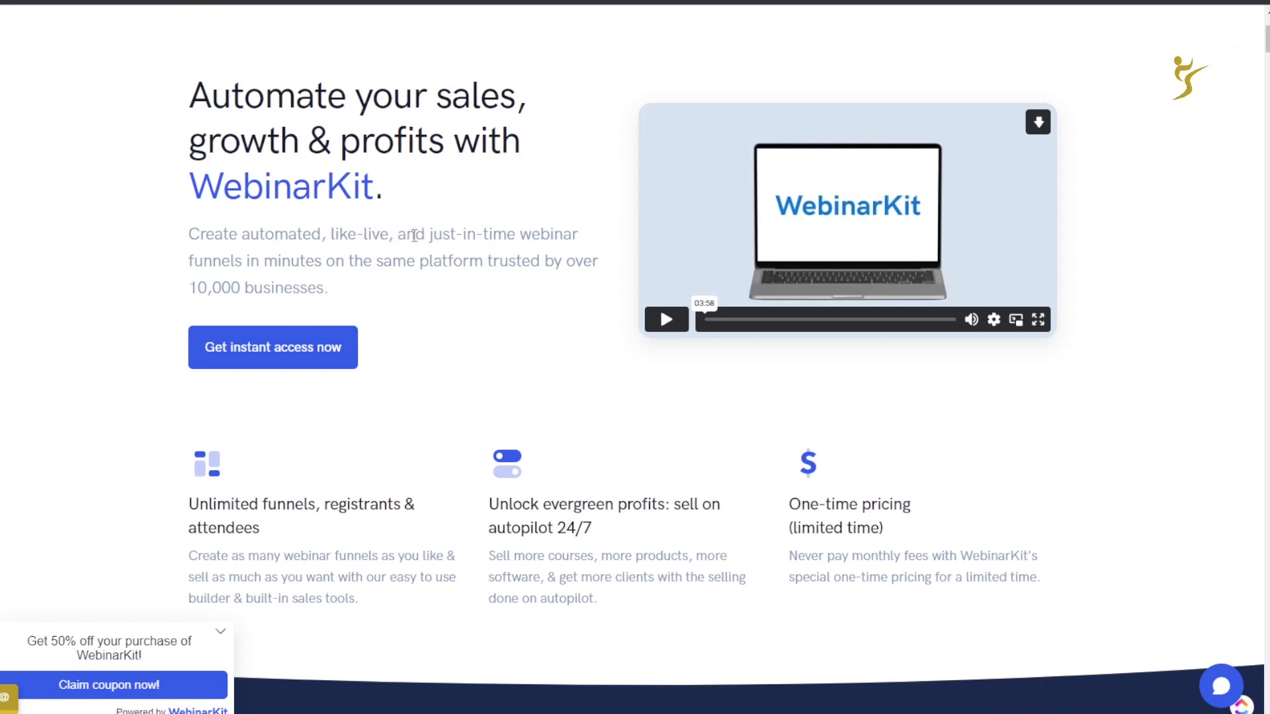
scroll(414, 236, "down", 1)
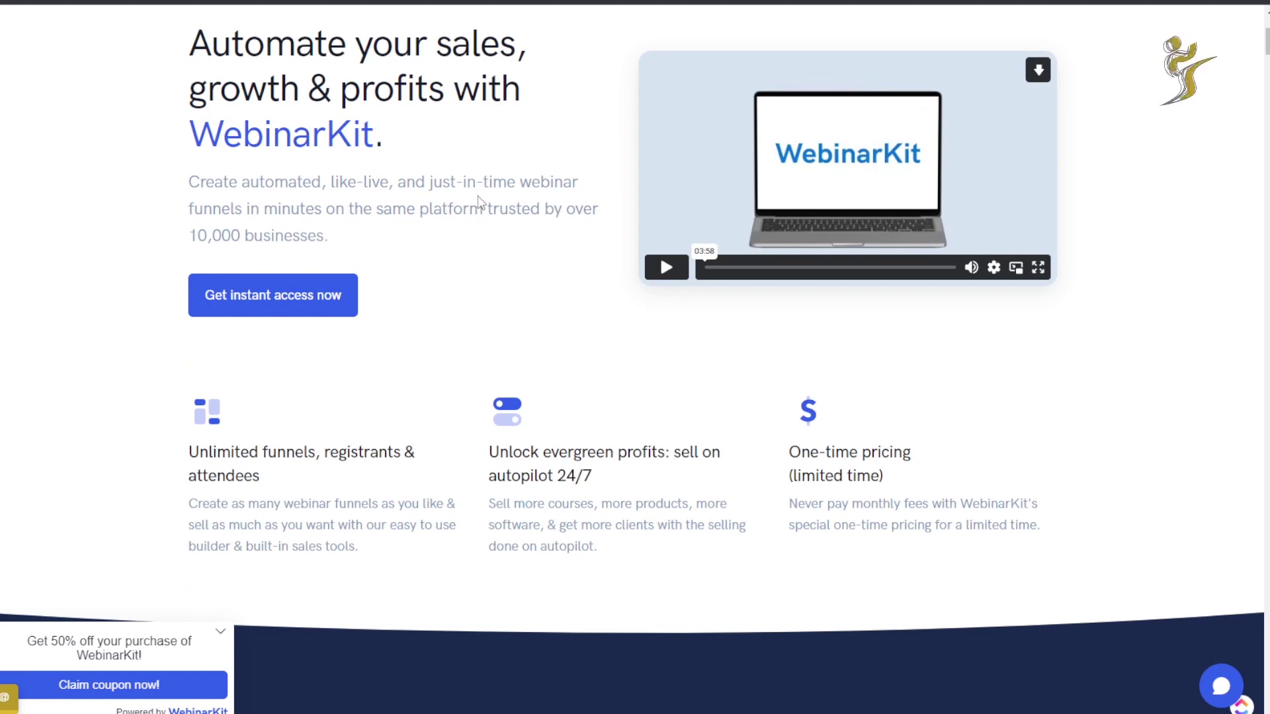
scroll(480, 202, "down", 3)
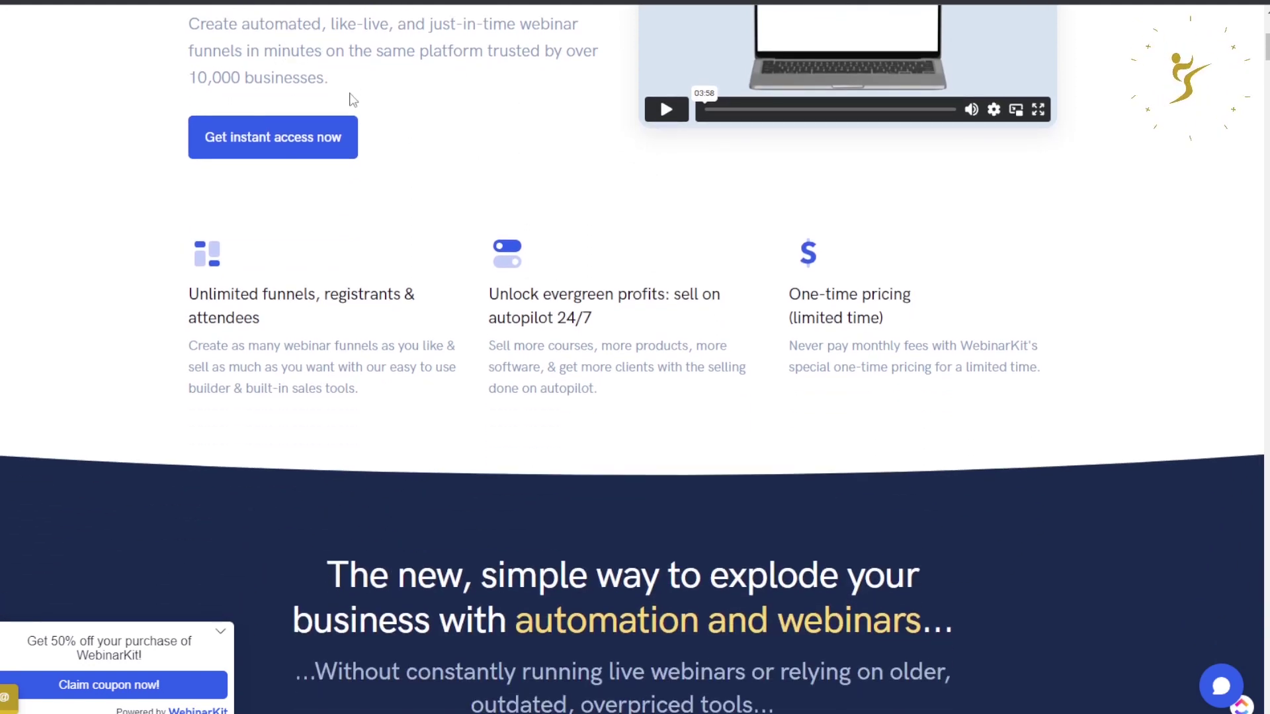
scroll(386, 105, "down", 5)
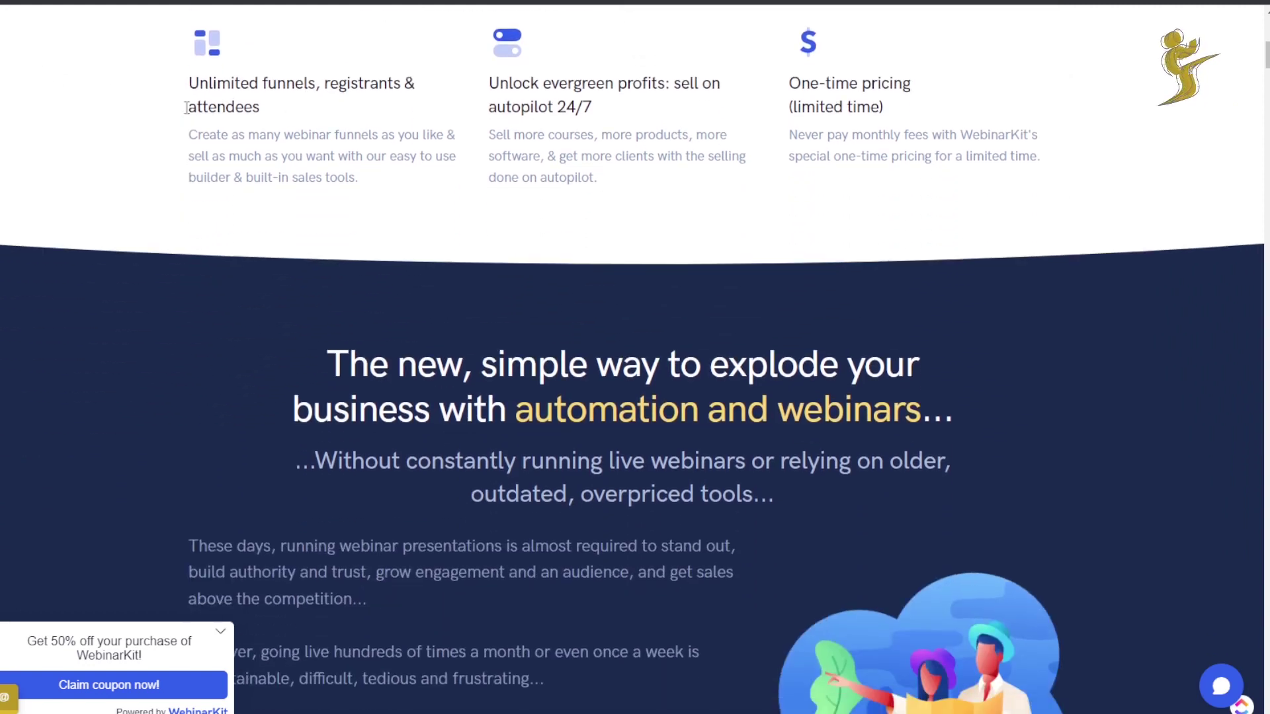
scroll(364, 42, "up", 1)
scroll(519, 164, "down", 9)
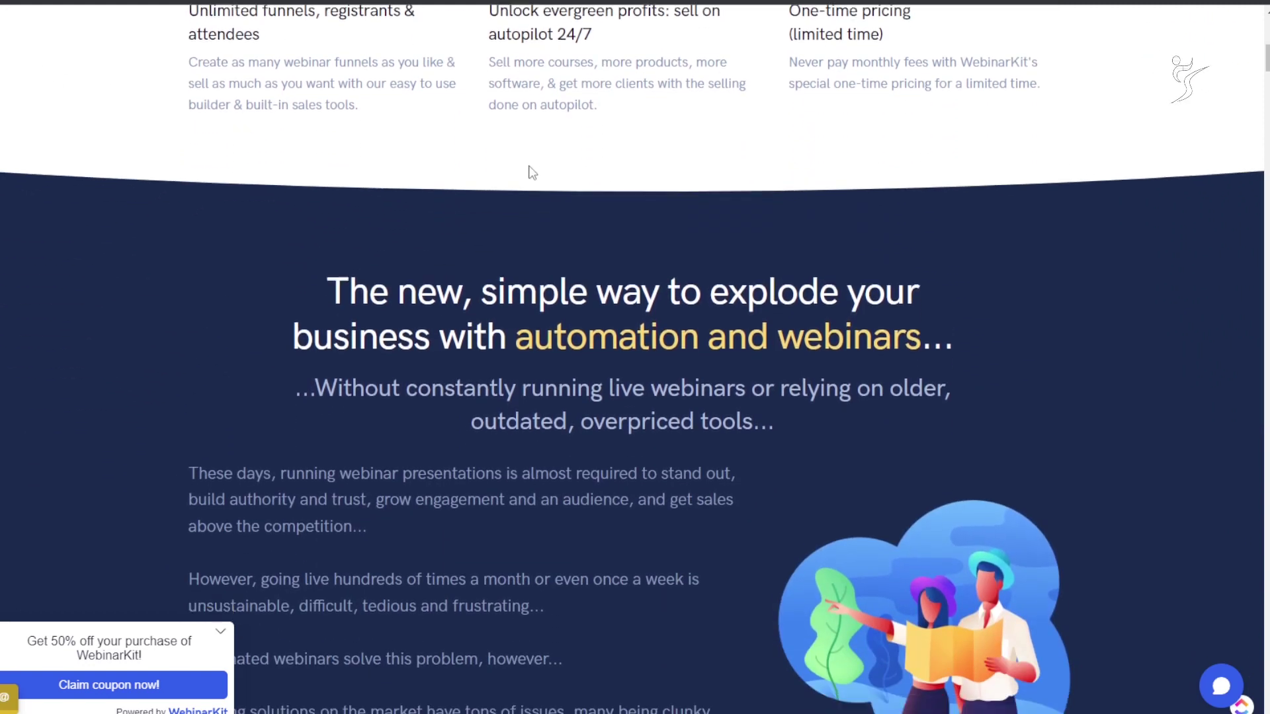
Step: Examine the homepage feature sections from evergreen webinars and the funnel builder through page hosting, webinar offers and scheduling
scroll(588, 187, "down", 20)
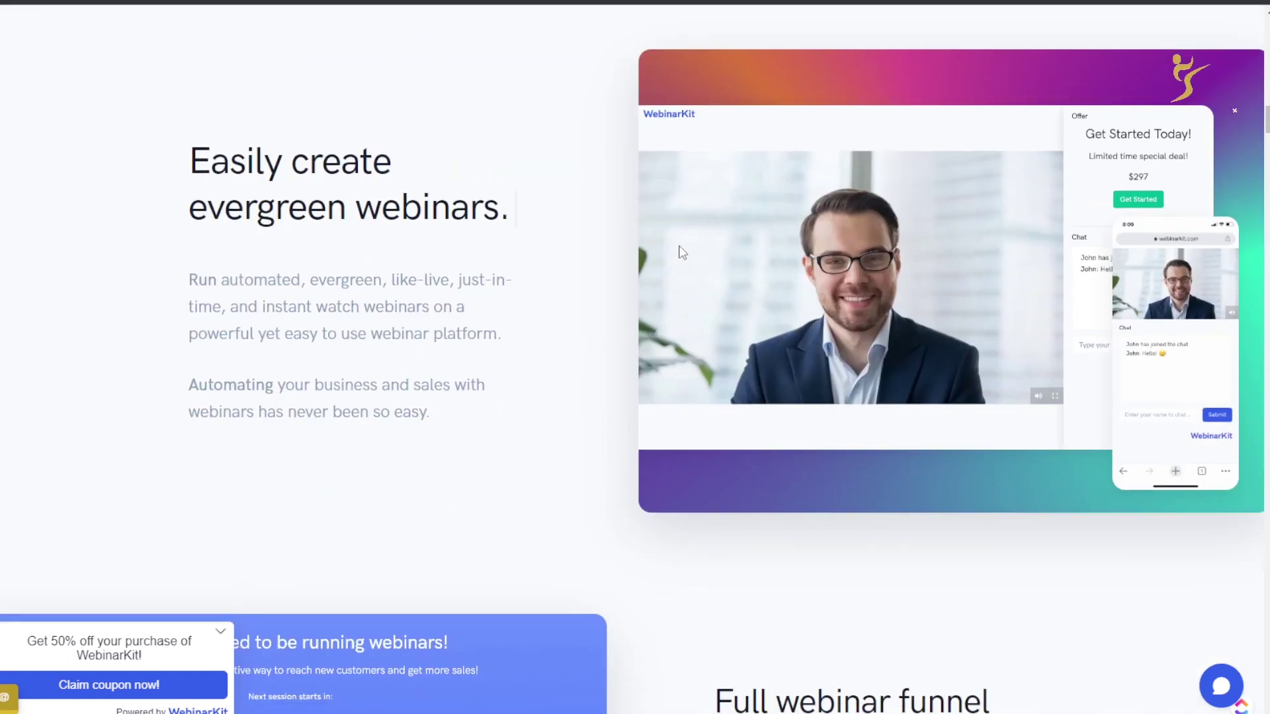
scroll(508, 270, "down", 12)
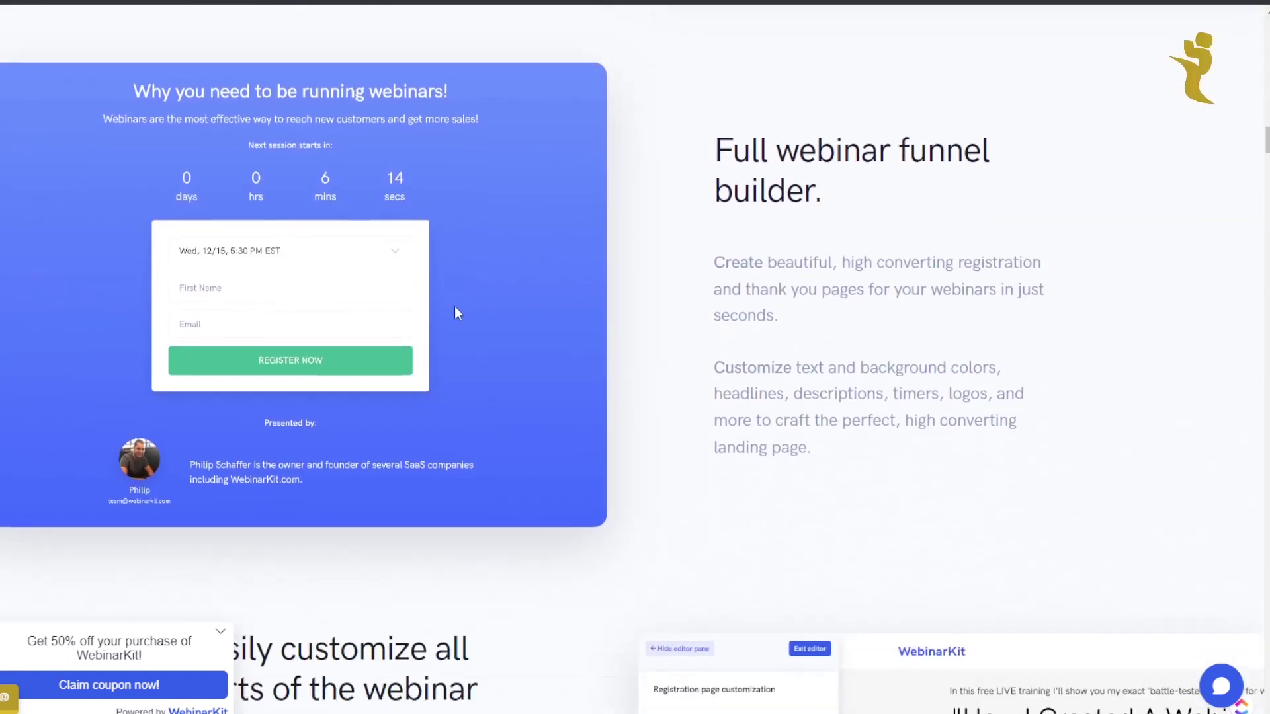
scroll(486, 279, "up", 1)
scroll(479, 275, "down", 8)
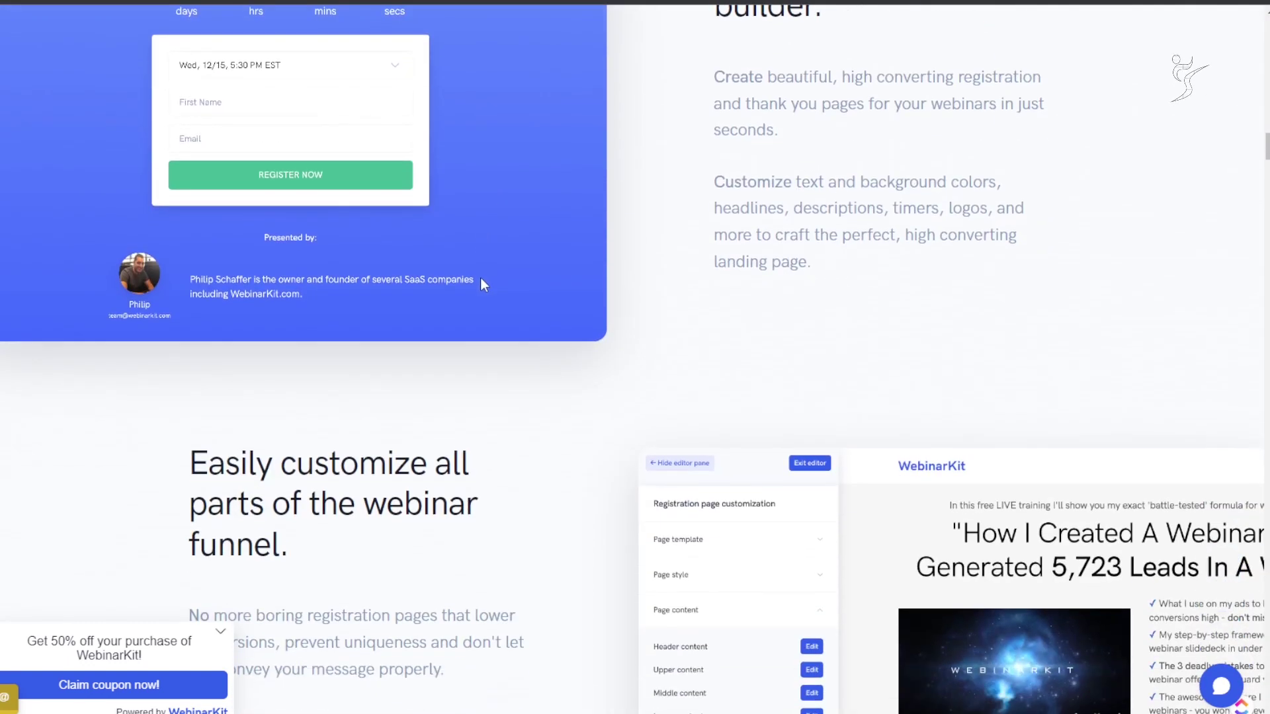
scroll(455, 304, "down", 20)
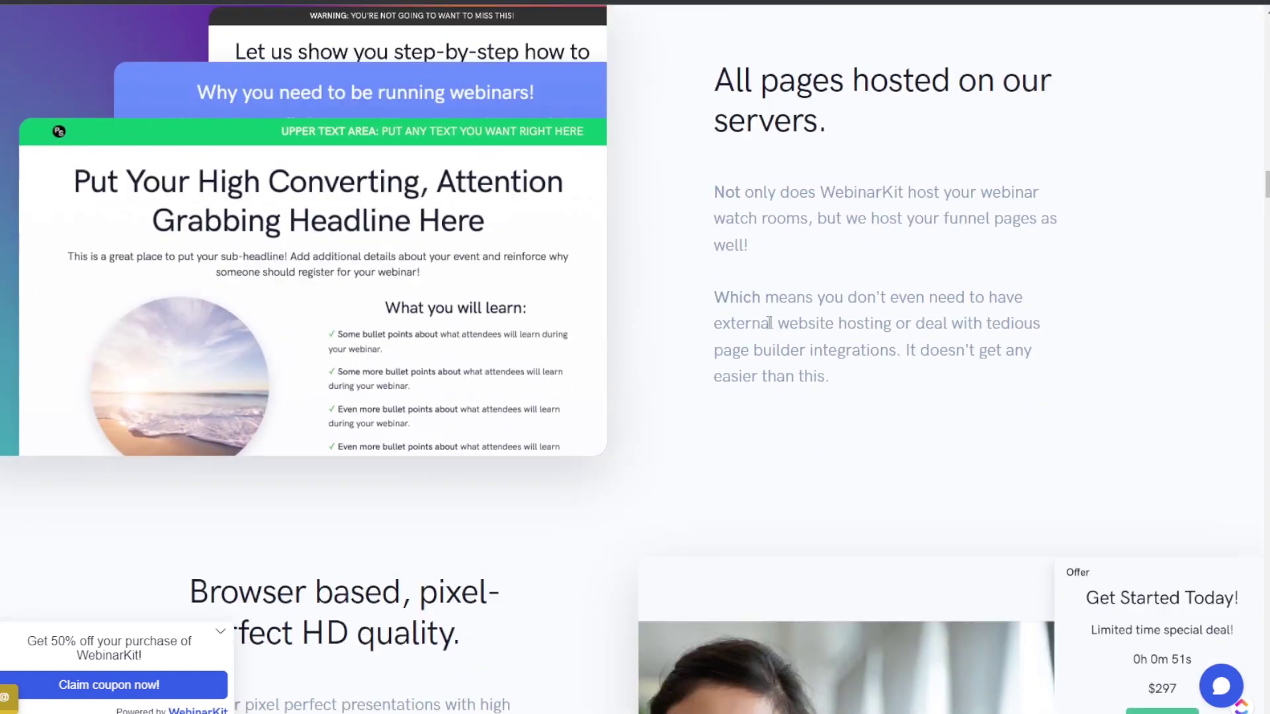
scroll(860, 235, "down", 13)
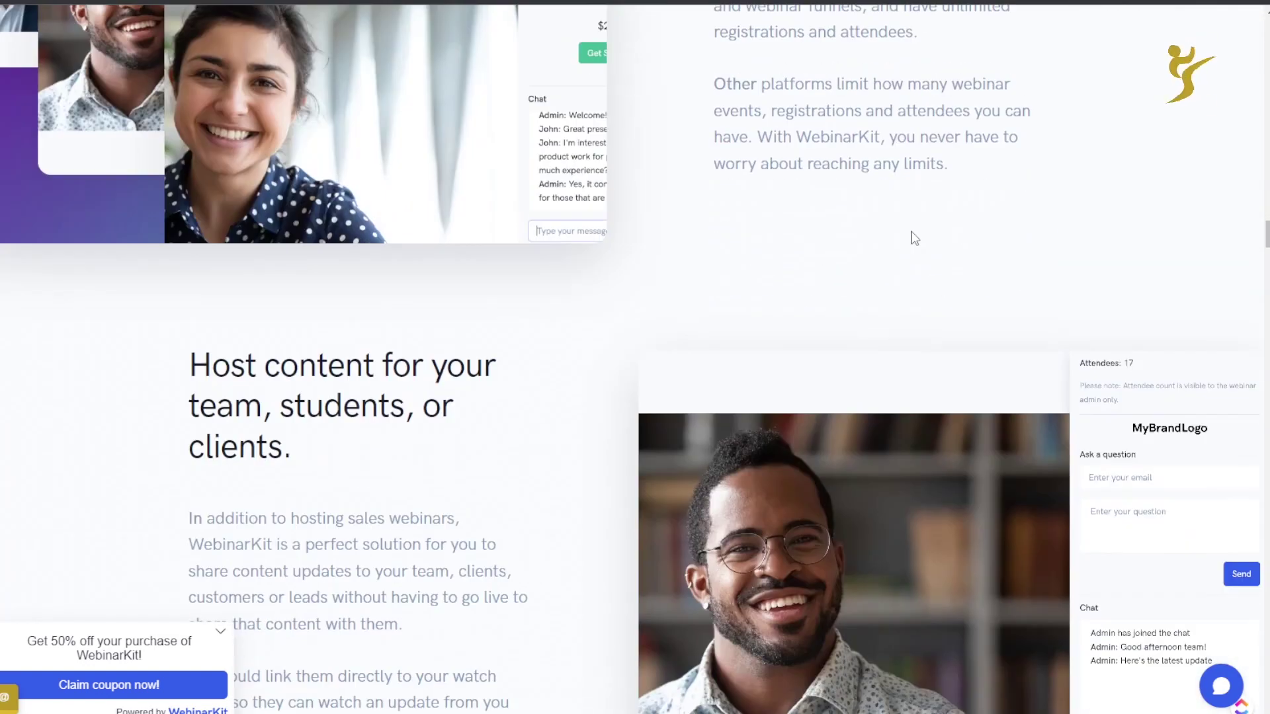
scroll(912, 240, "up", 3)
scroll(238, 246, "down", 20)
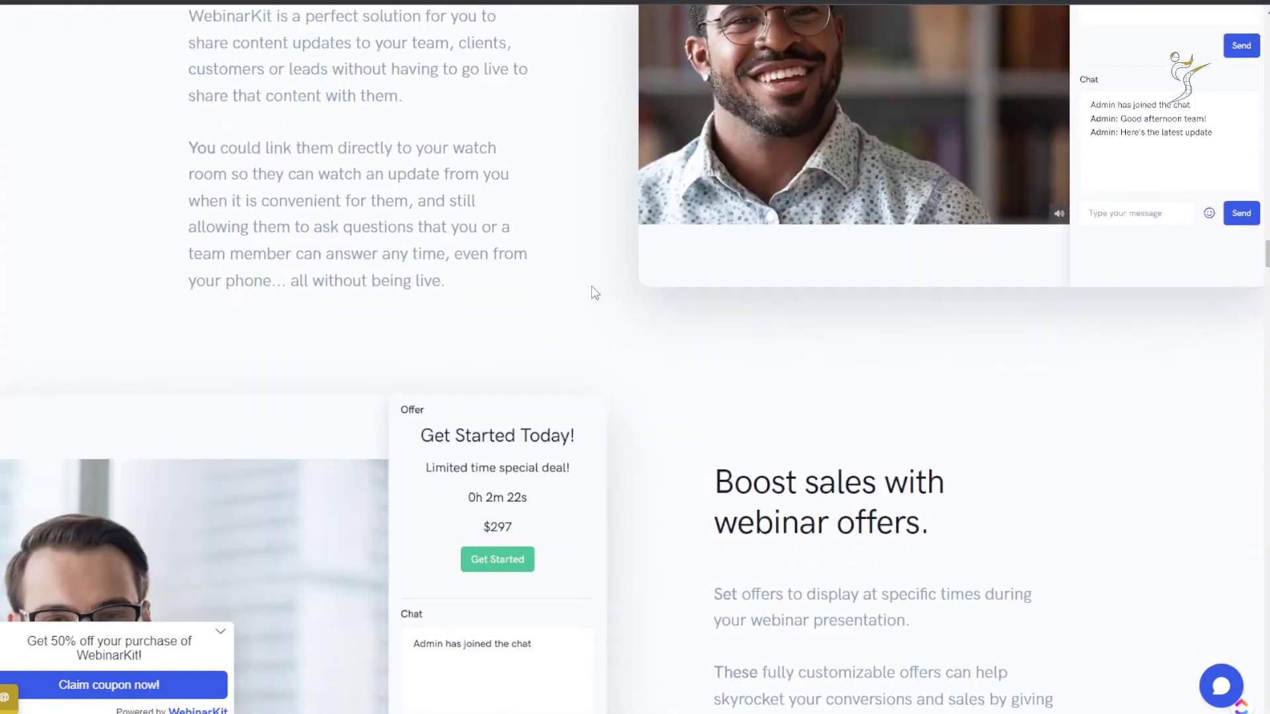
scroll(629, 291, "down", 20)
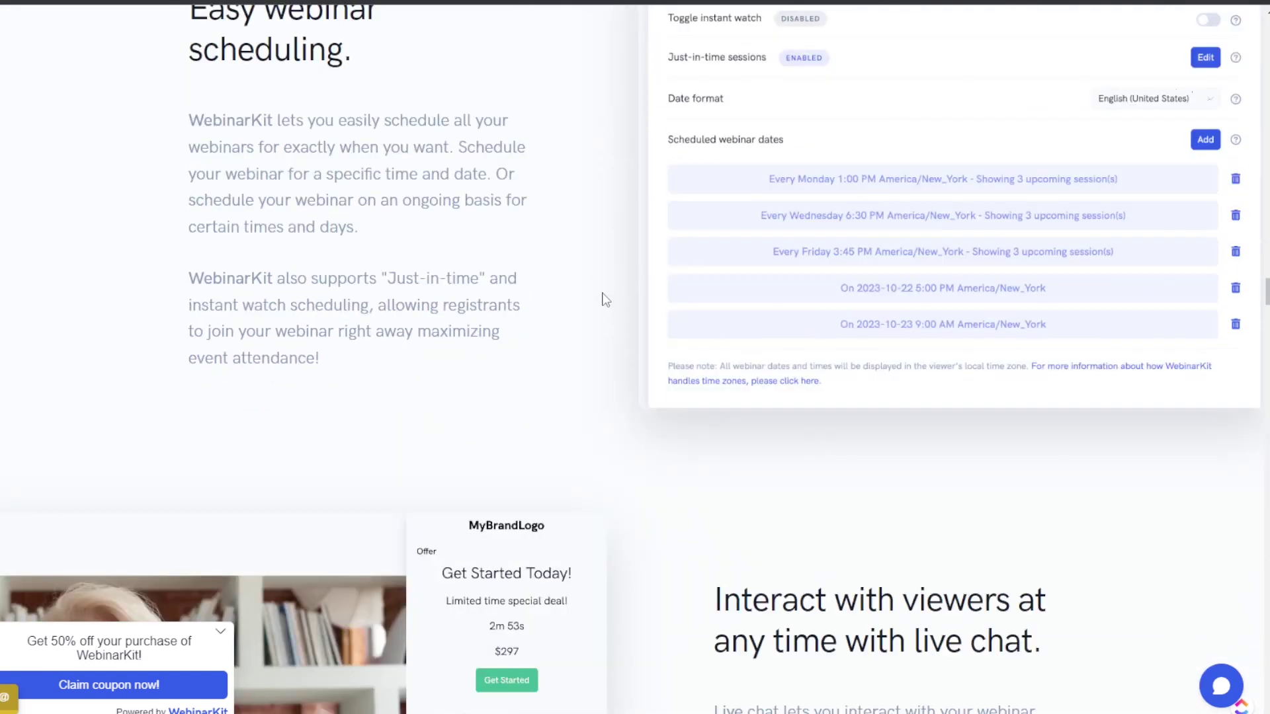
Step: Review the sections on email and text message notifications, integrations, remarketing segmentation and conversion tracking
scroll(614, 283, "down", 20)
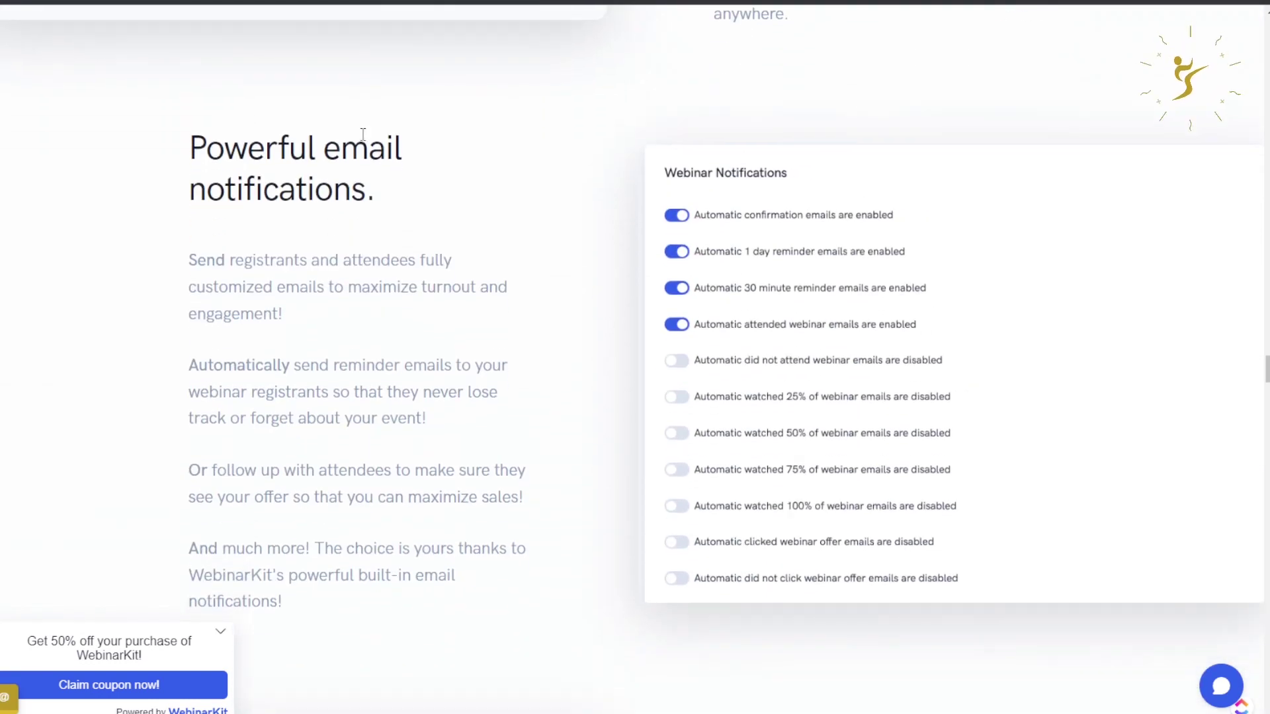
scroll(554, 280, "up", 3)
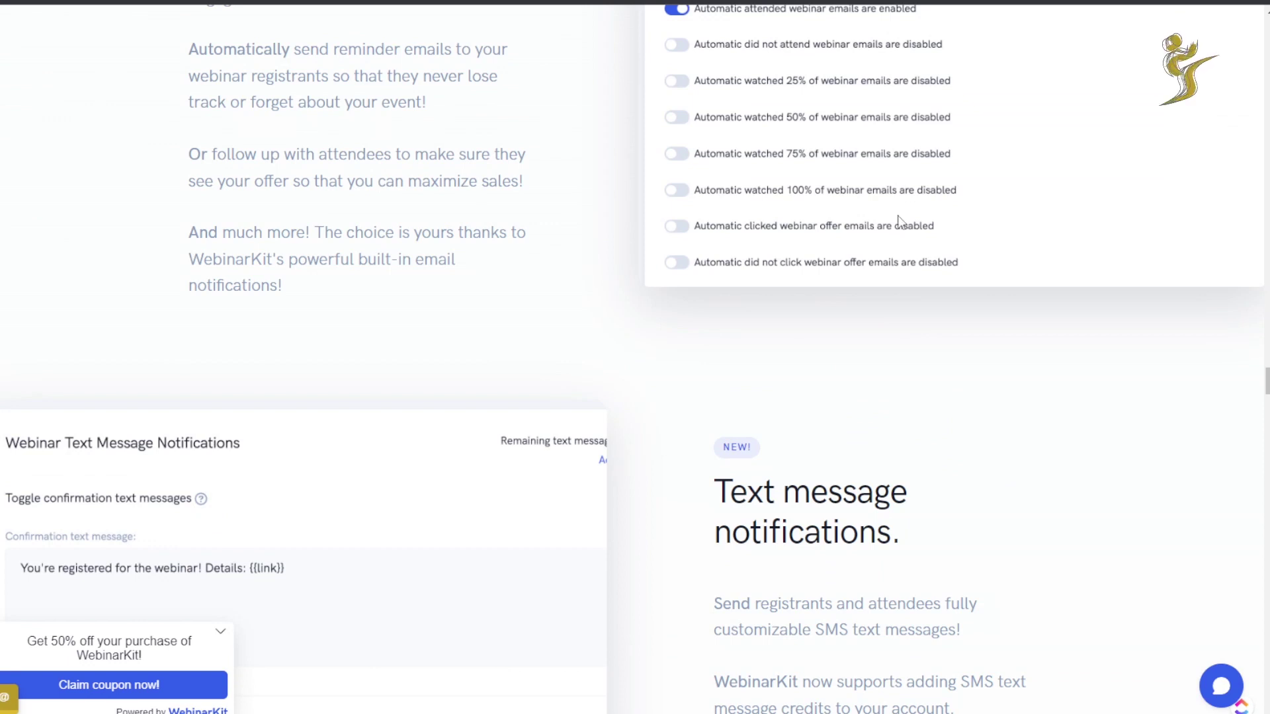
scroll(539, 253, "up", 4)
scroll(779, 268, "down", 20)
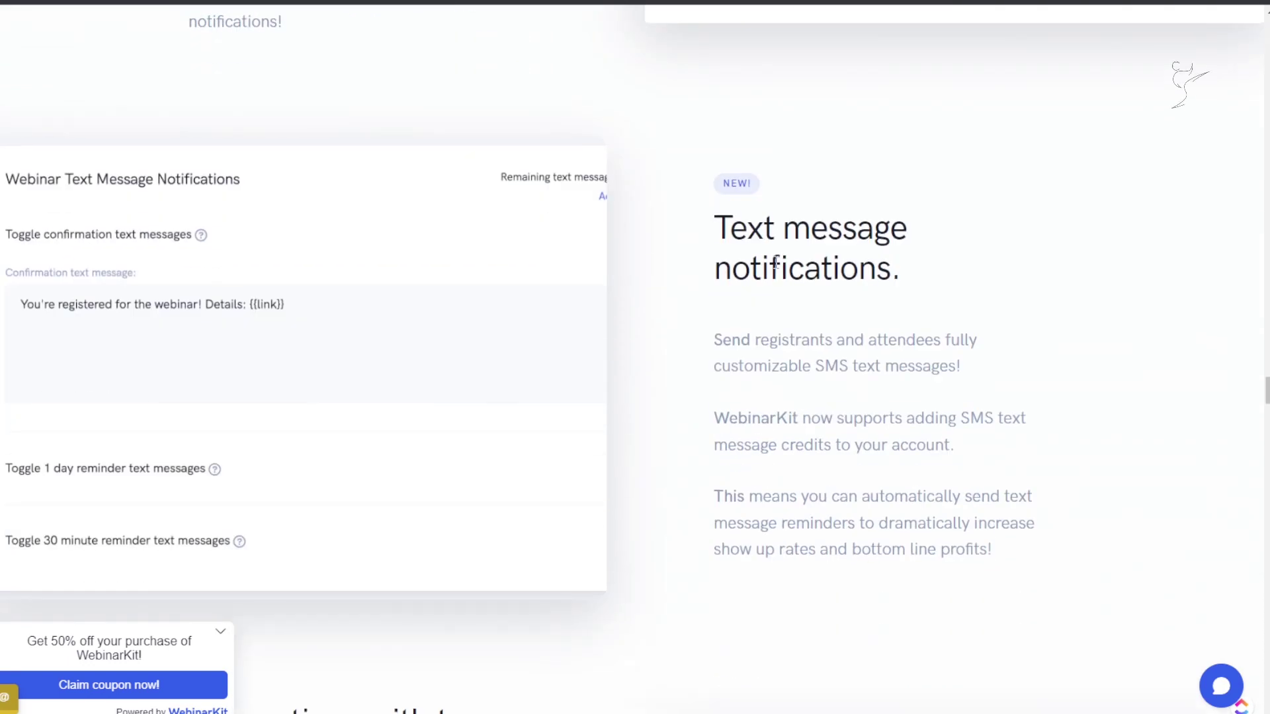
scroll(774, 277, "down", 2)
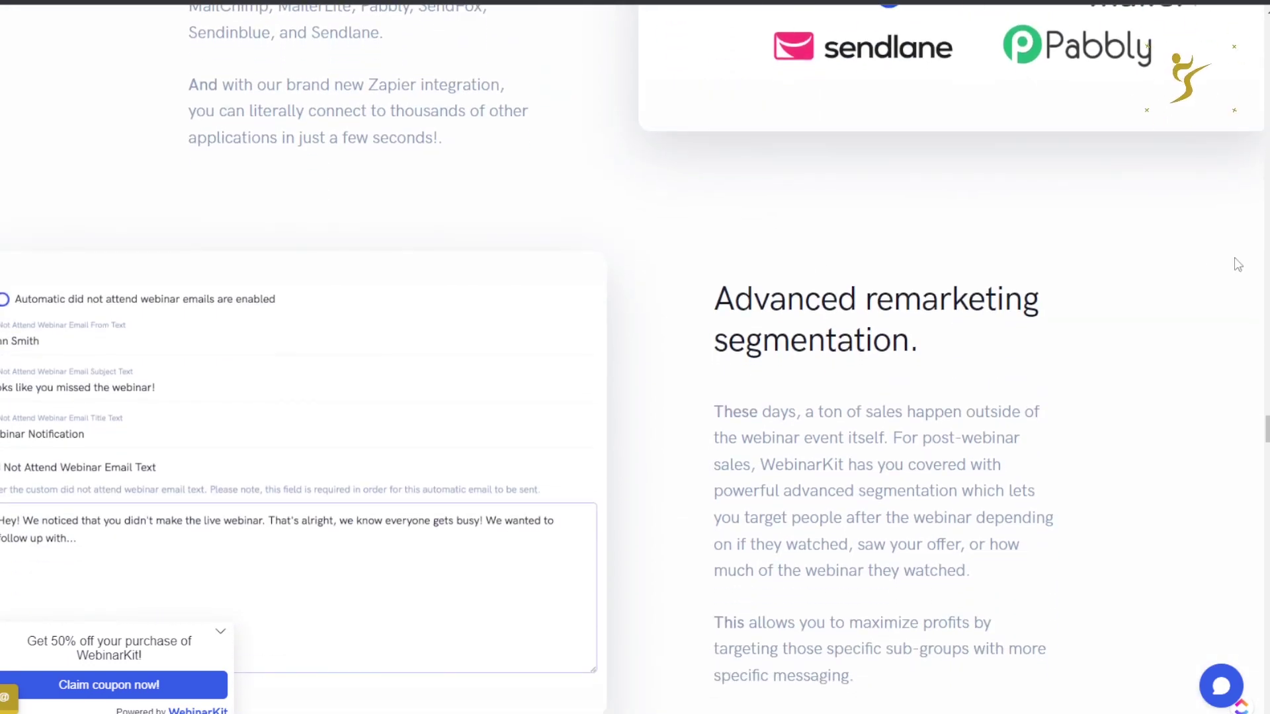
scroll(1136, 280, "up", 9)
scroll(703, 319, "down", 15)
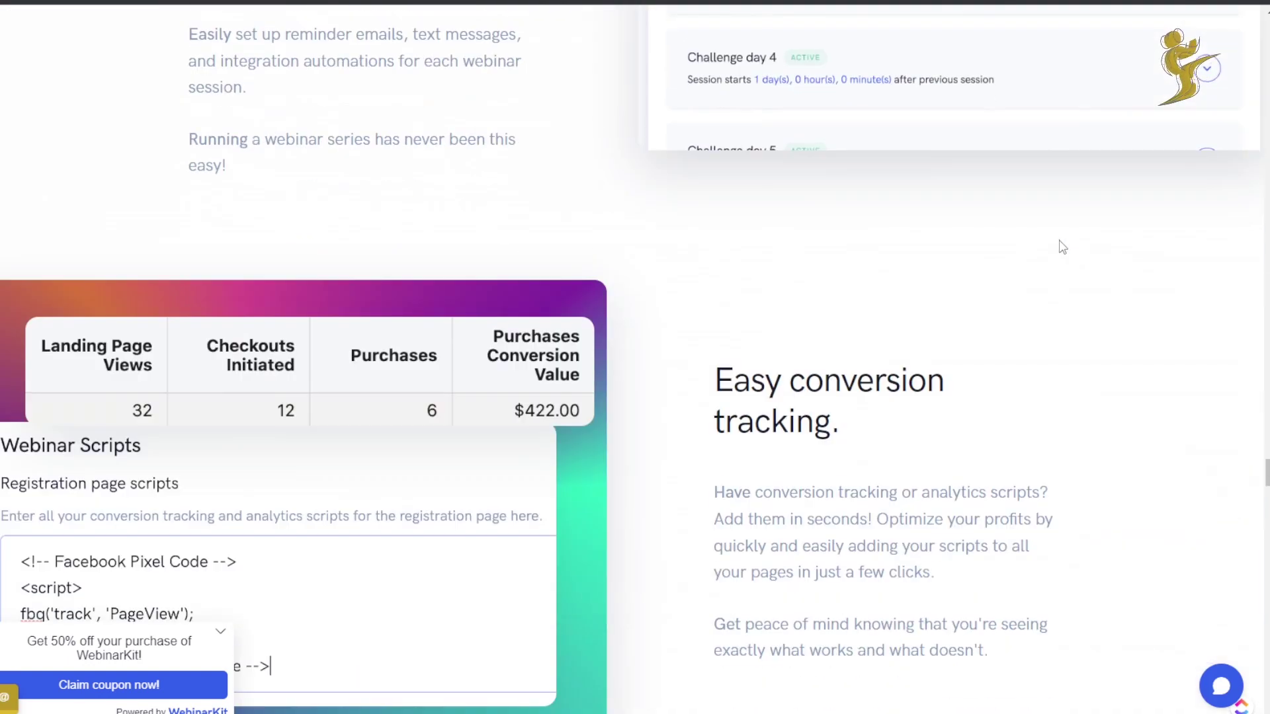
scroll(1037, 261, "down", 10)
scroll(1043, 263, "down", 15)
scroll(1043, 263, "up", 6)
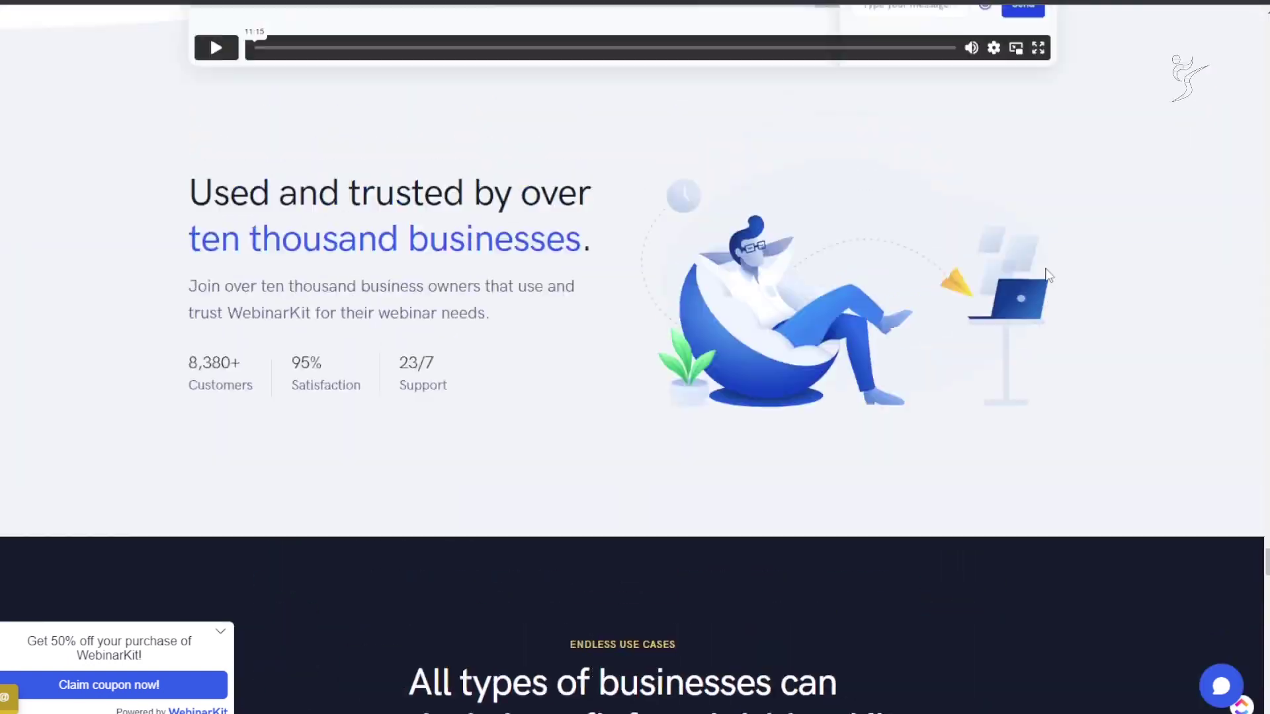
Step: Find the pricing section and read its limited-time one-time pricing terms, highlighting the upcoming price and coupon lines
scroll(1043, 263, "down", 20)
scroll(286, 312, "up", 2)
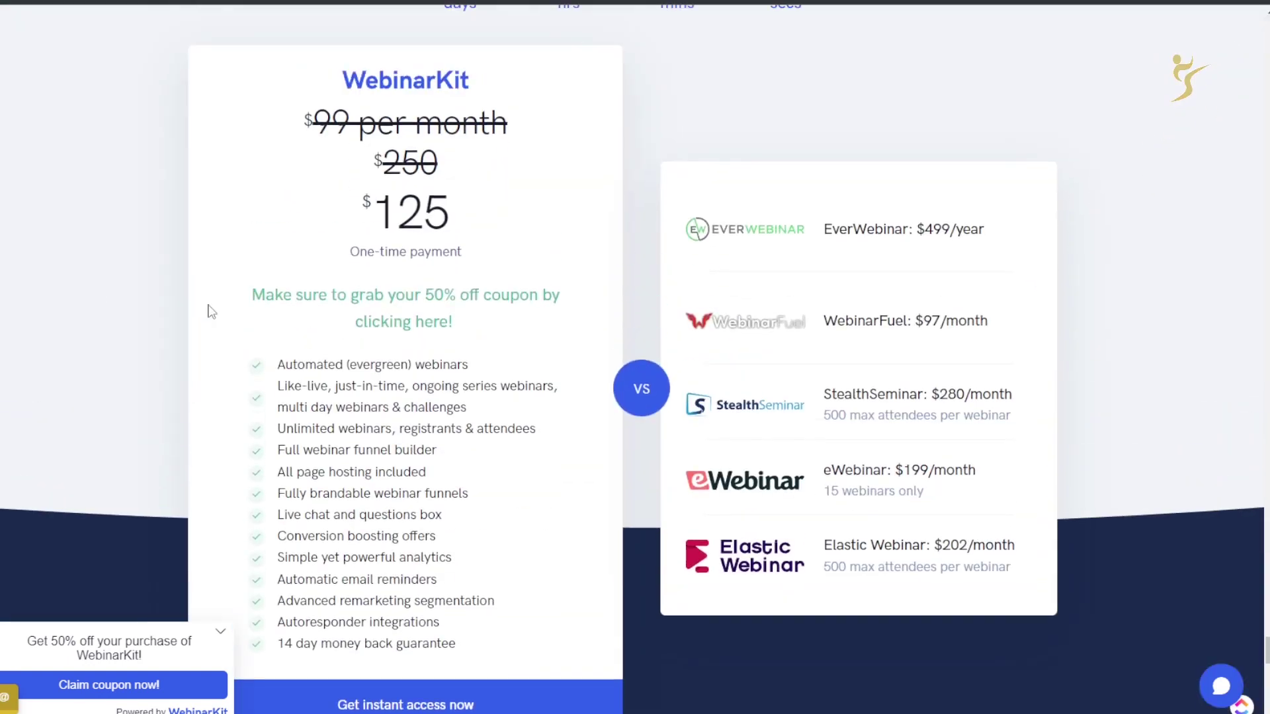
scroll(481, 316, "up", 4)
scroll(483, 324, "up", 3)
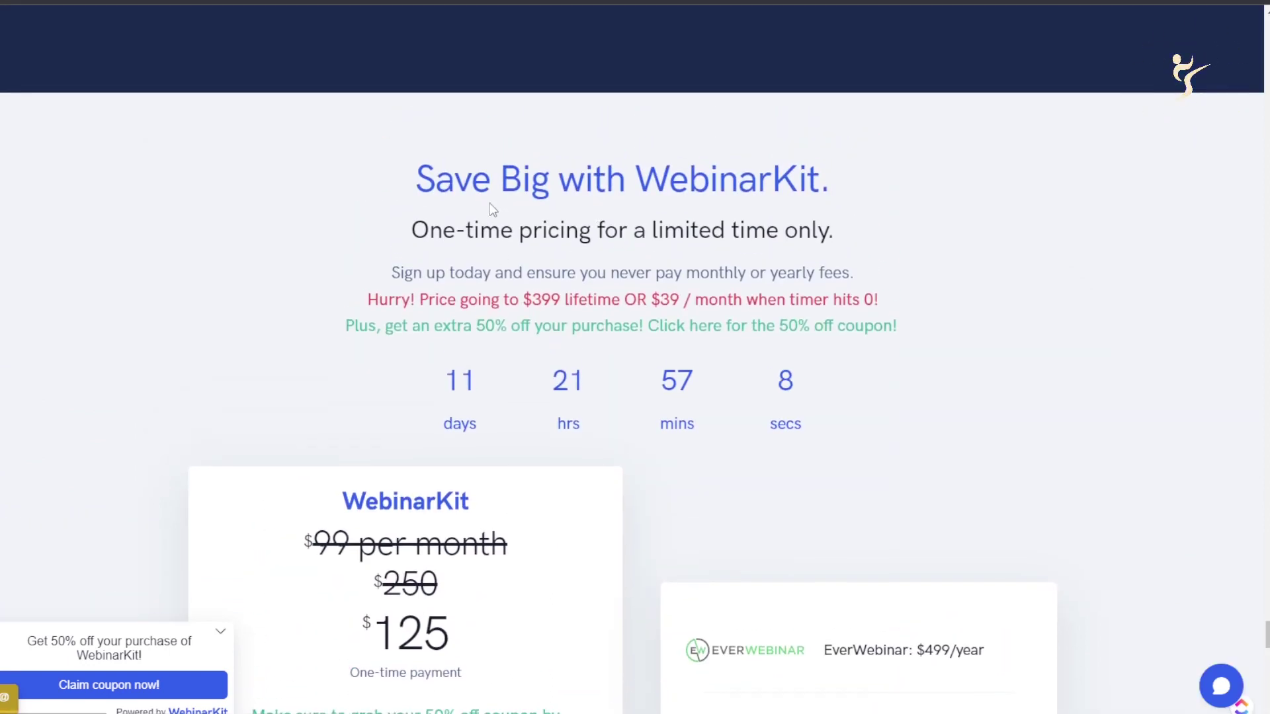
left_click_drag(590, 232, 747, 232)
left_click(742, 233)
scroll(638, 334, "down", 4)
left_click_drag(398, 370, 374, 319)
scroll(379, 397, "up", 3)
left_click_drag(411, 246, 661, 291)
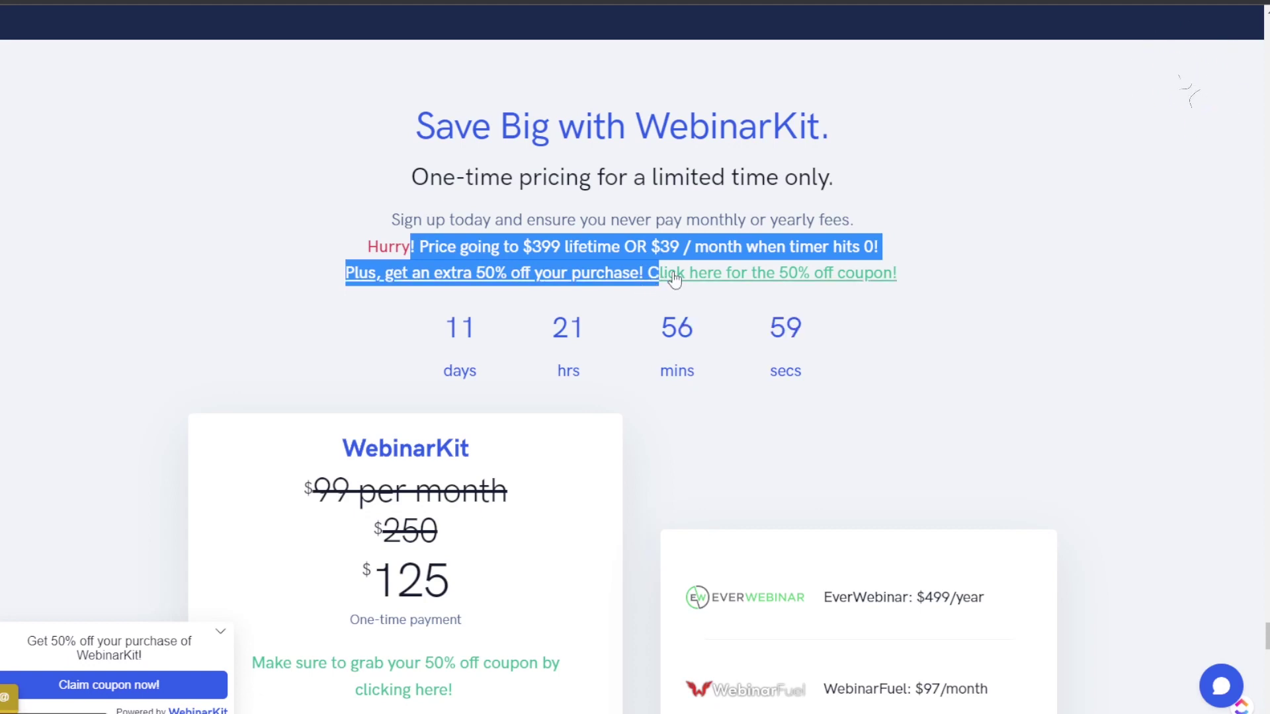
scroll(782, 126, "down", 2)
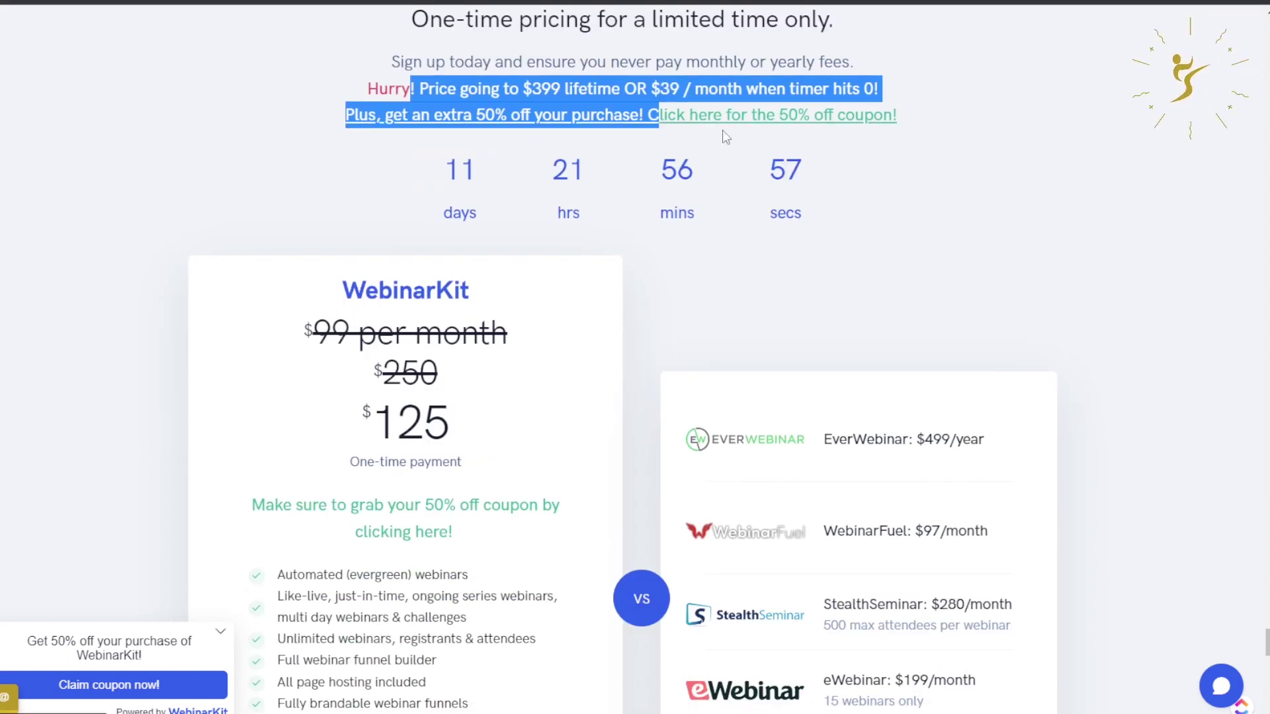
Step: Open the 50% off coupon offer above the pricing countdown, view its sign-up form and dismiss it
left_click(368, 411)
left_click(636, 117)
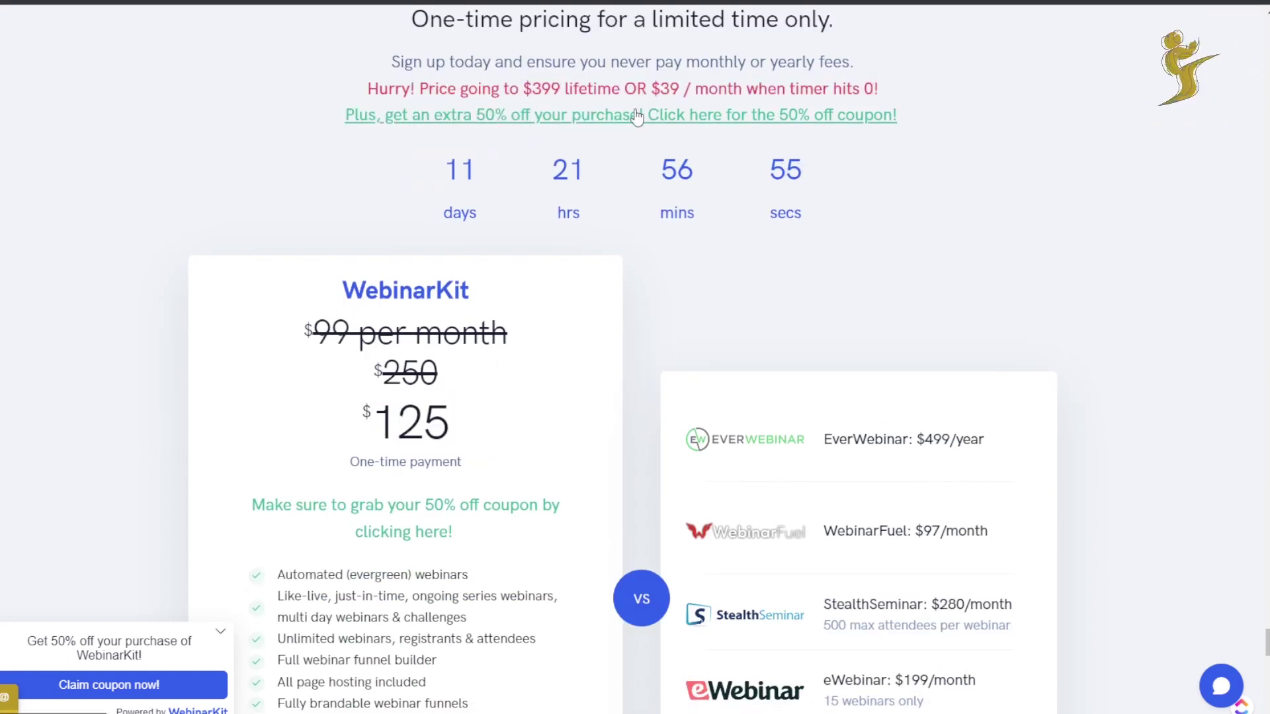
left_click(746, 226)
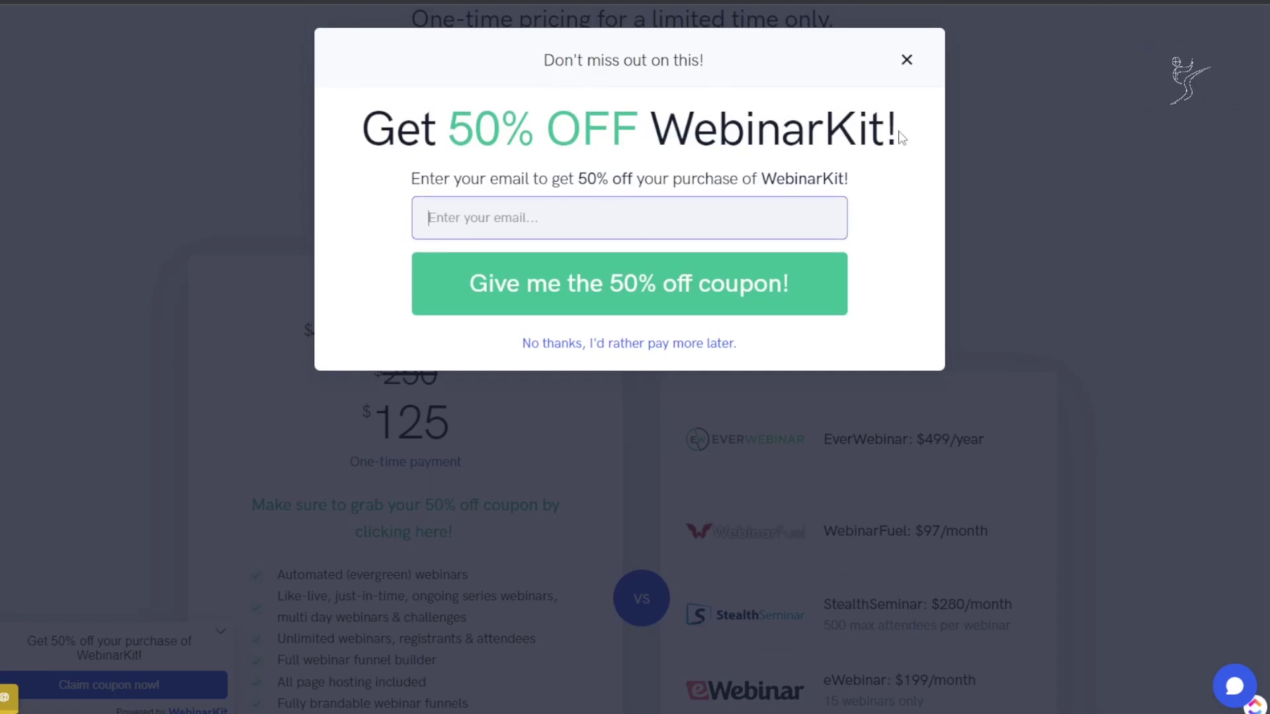
left_click(907, 61)
Step: Compare WebinarKit's one-time payment plan with the competing webinar platforms' prices
scroll(561, 328, "down", 3)
mouse_move(397, 207)
left_mouse_down()
mouse_move(581, 218)
mouse_move(395, 204)
left_mouse_up()
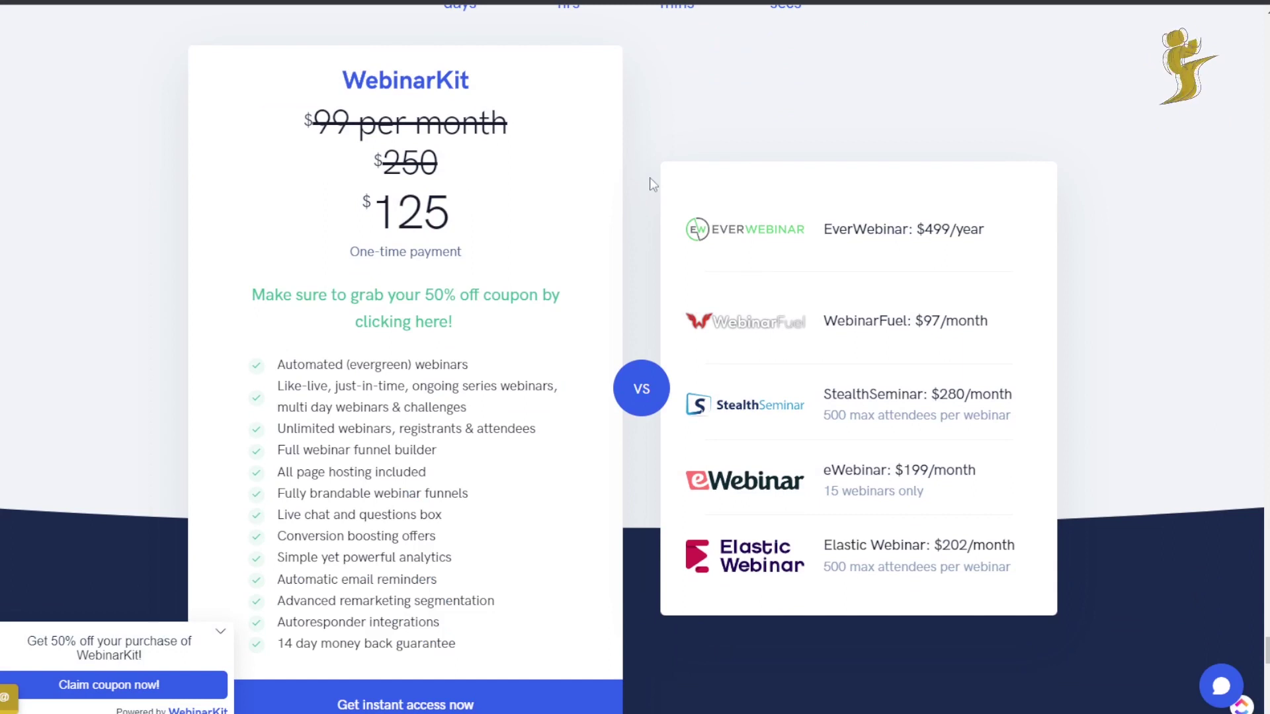
scroll(576, 305, "down", 4)
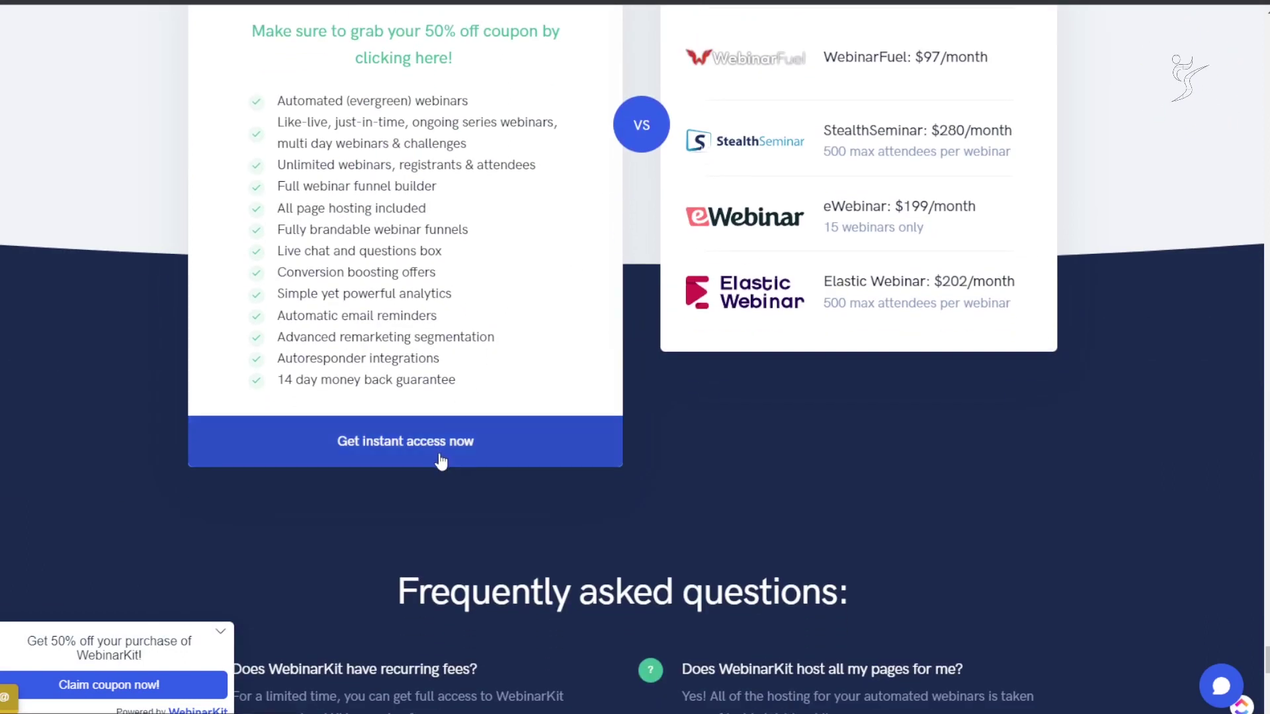
scroll(488, 445, "up", 4)
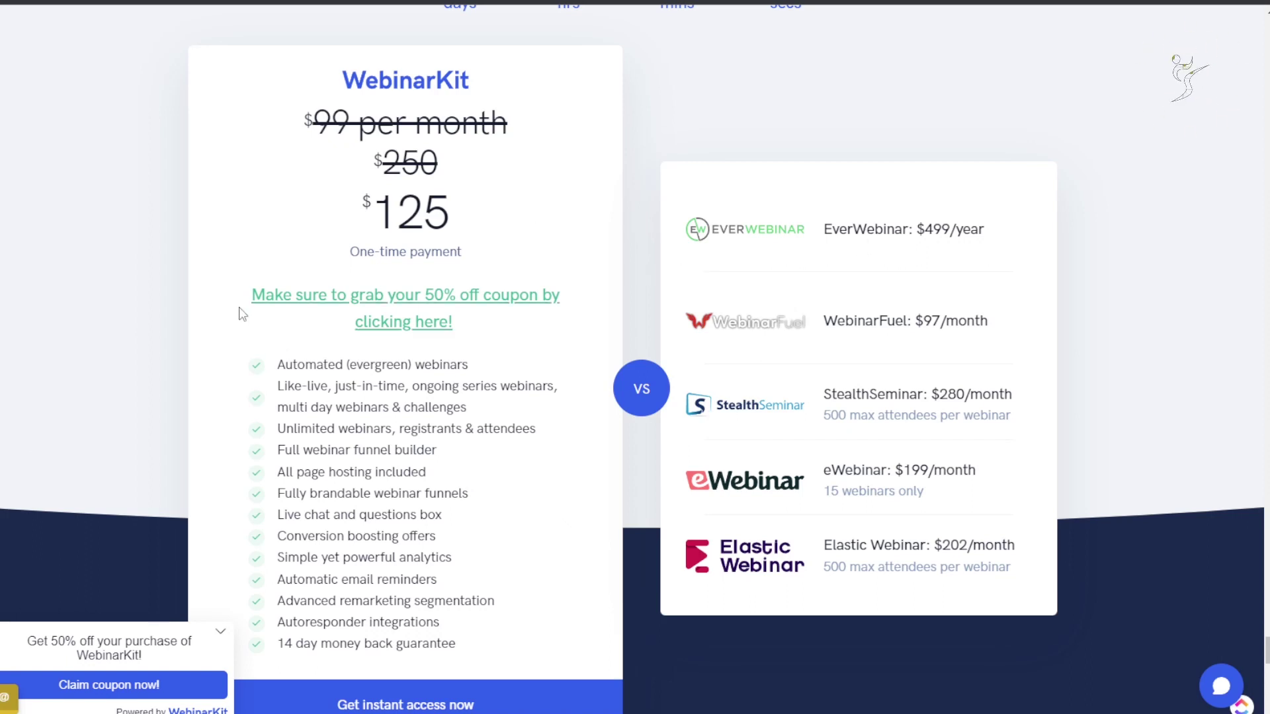
Step: Go through the plan's included features, highlighting items from multi day webinars to the money back guarantee, down to the FAQ
scroll(396, 291, "down", 2)
left_click_drag(292, 207, 406, 256)
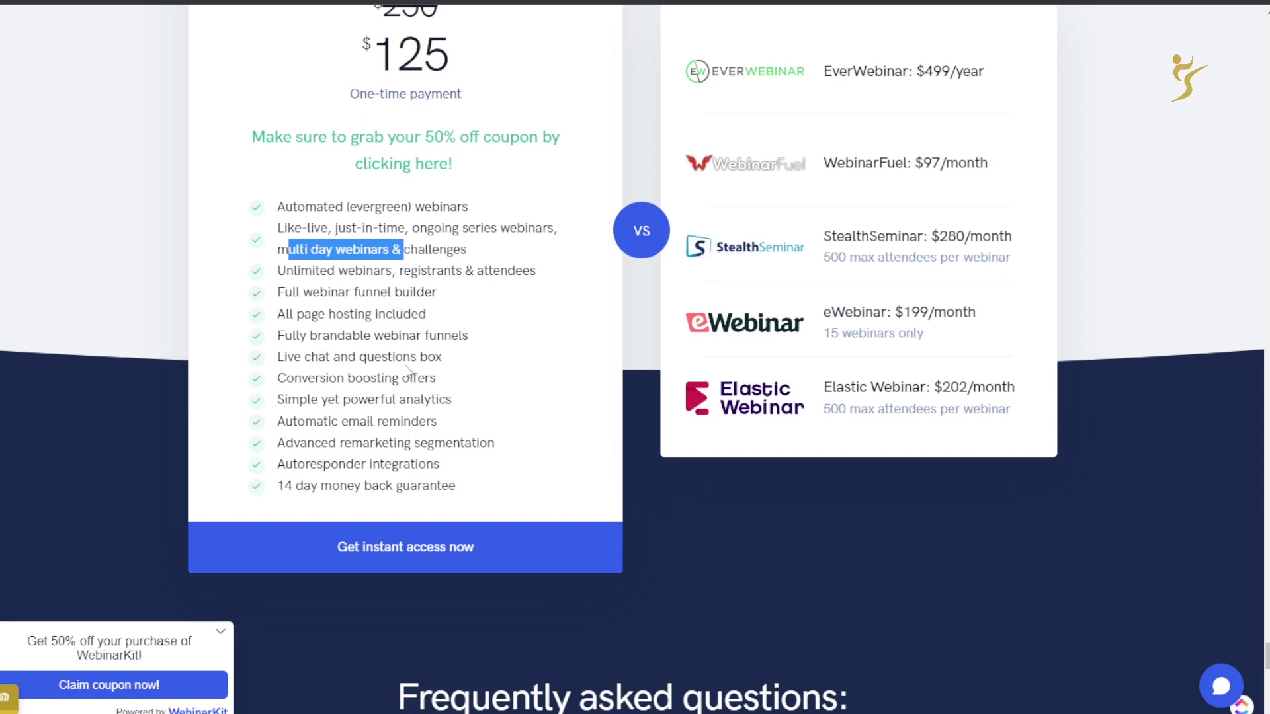
left_click_drag(337, 377, 413, 376)
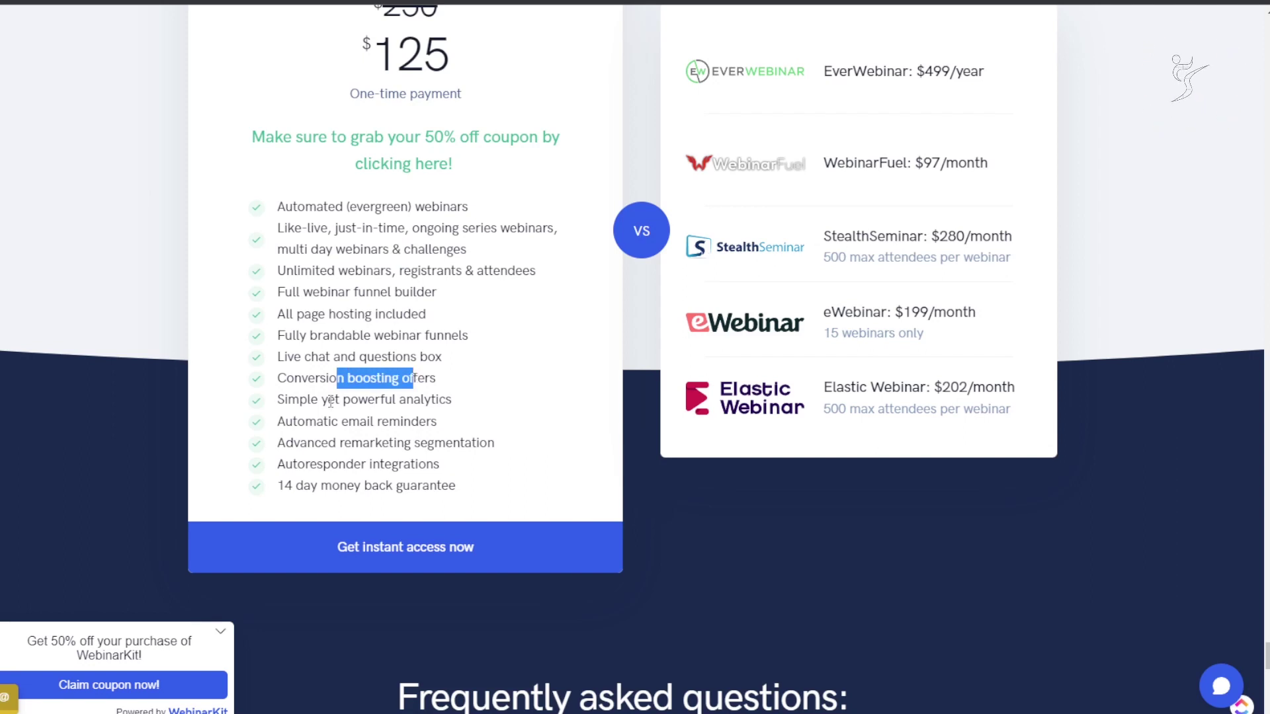
left_click_drag(329, 399, 420, 400)
left_click_drag(305, 421, 372, 463)
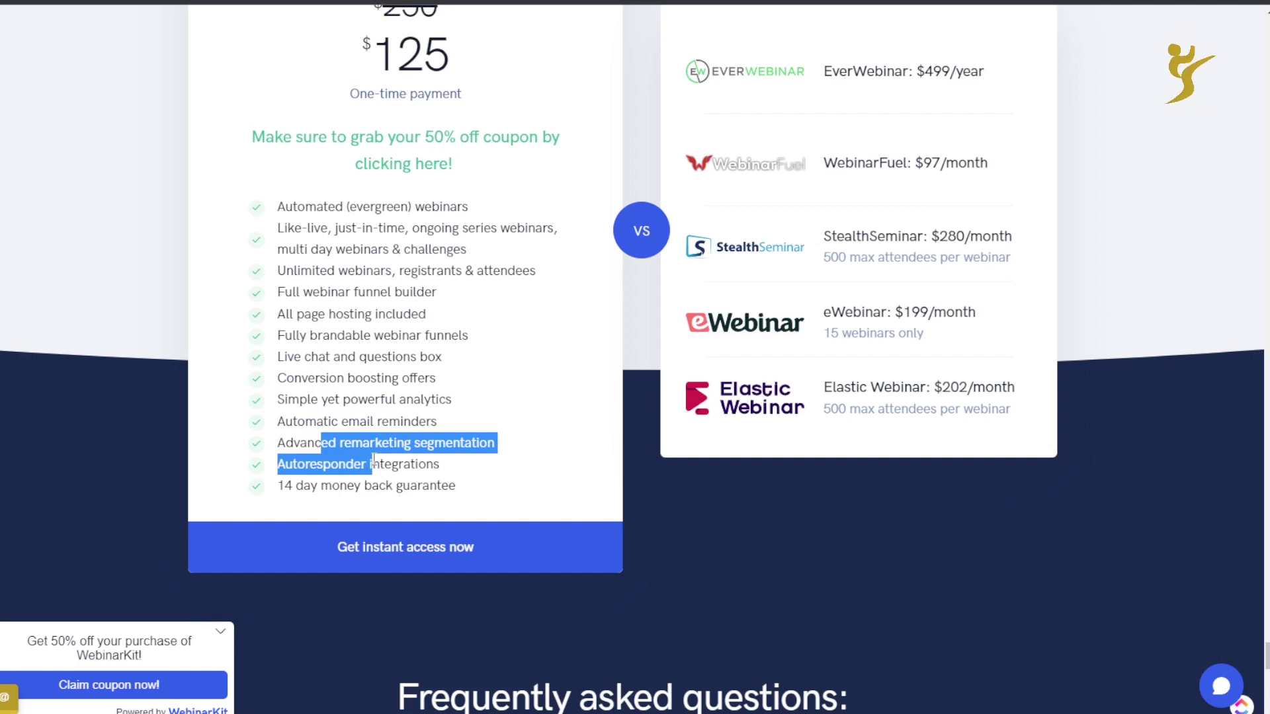
left_click(490, 424)
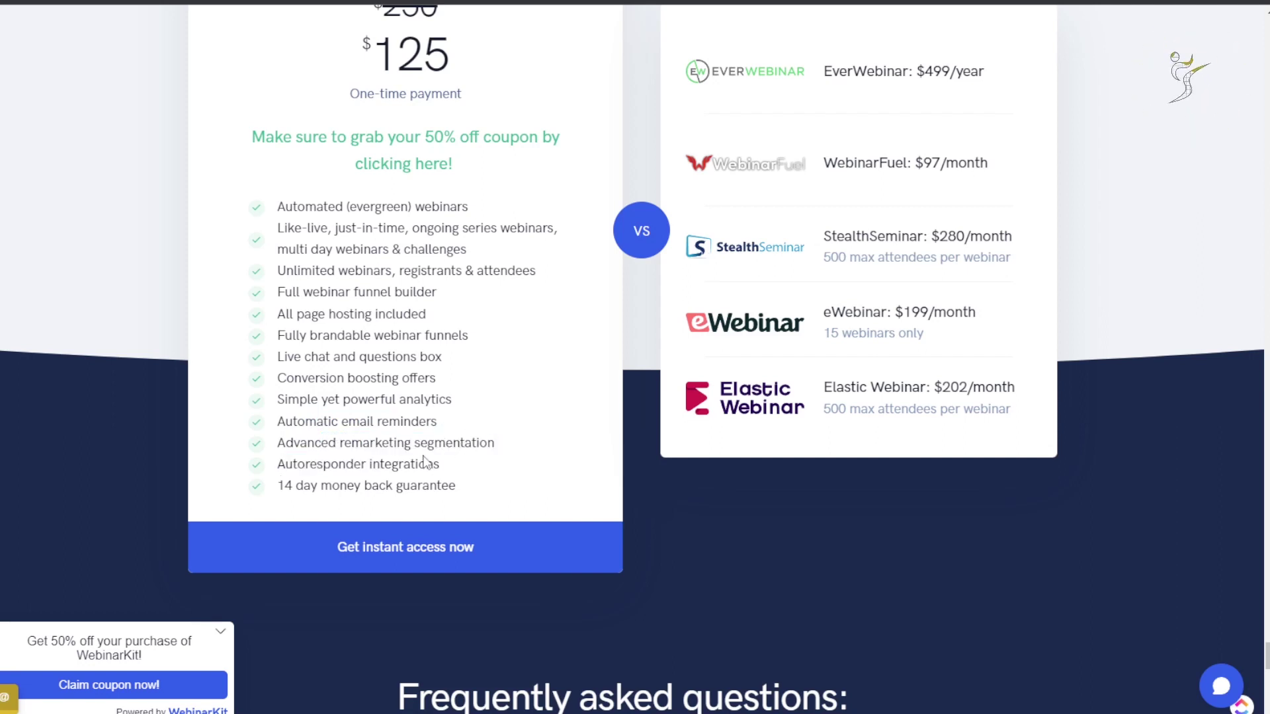
left_click_drag(368, 463, 468, 475)
left_click_drag(296, 486, 385, 486)
scroll(387, 475, "down", 2)
scroll(385, 468, "down", 9)
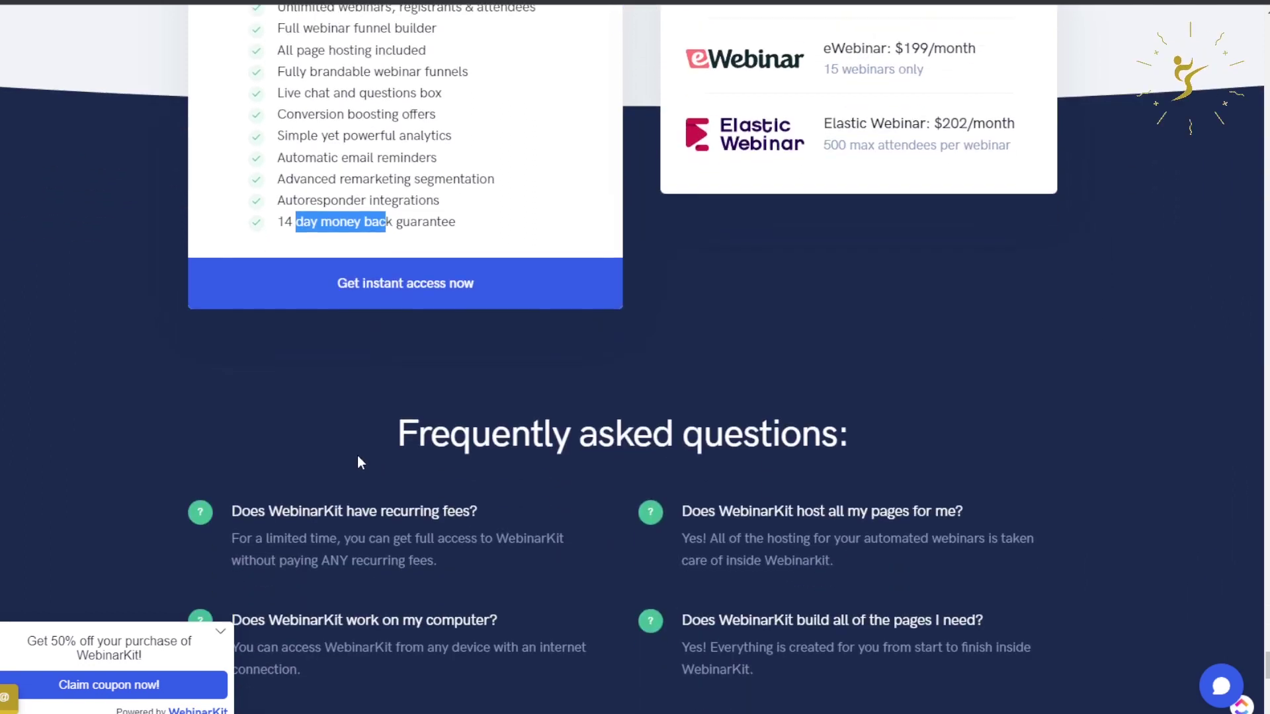
Step: Read through the frequently asked questions and the closing section of the WebinarKit page
scroll(280, 456, "down", 8)
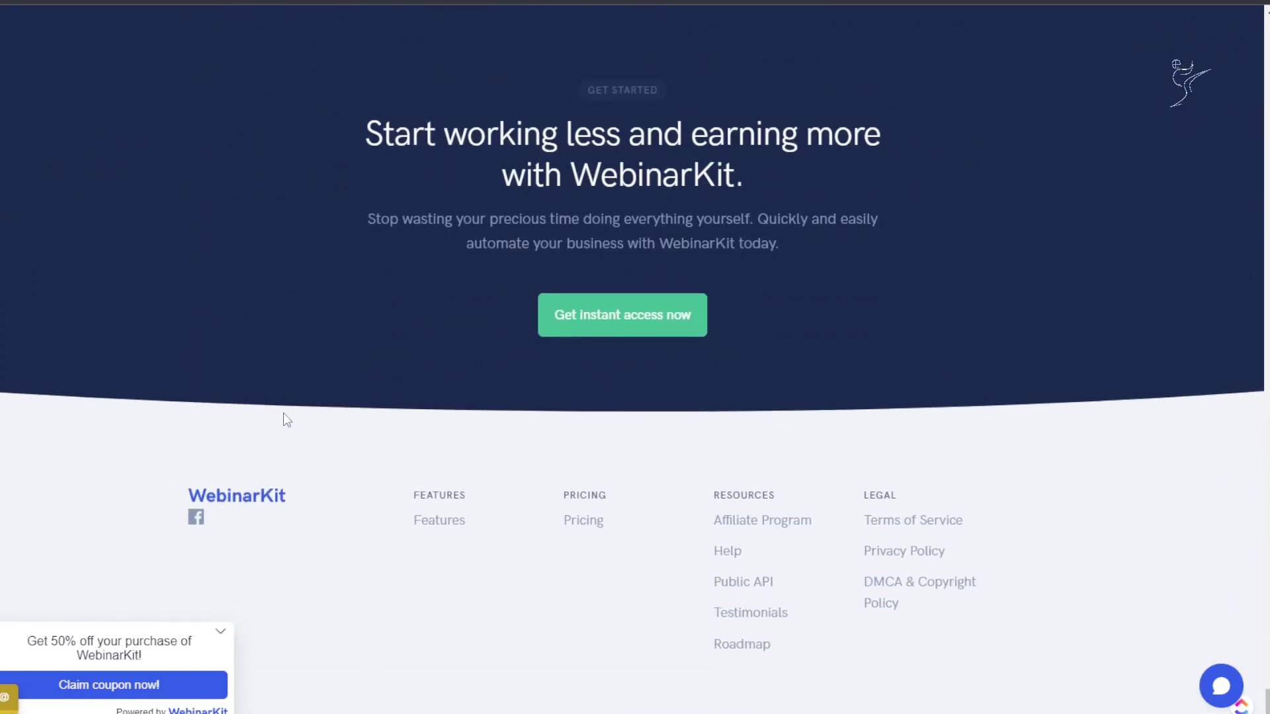
scroll(283, 418, "up", 11)
scroll(505, 340, "up", 15)
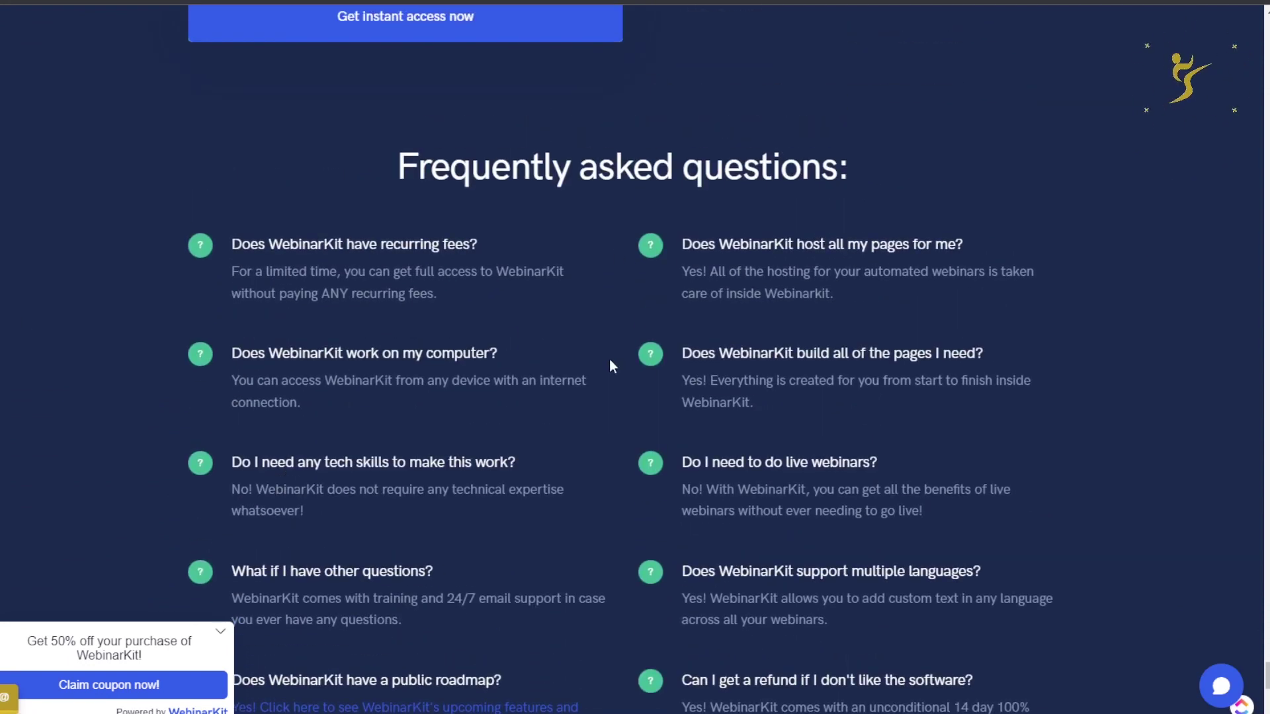
scroll(785, 366, "down", 5)
scroll(785, 367, "down", 3)
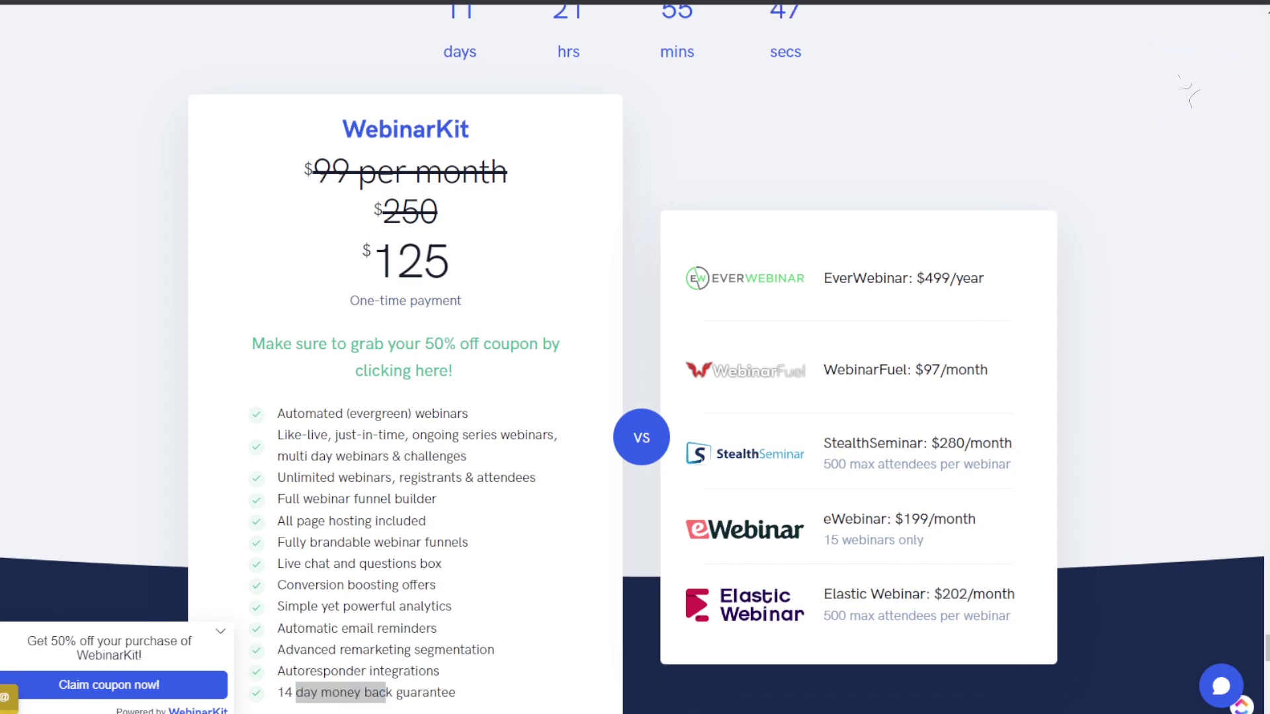
Step: Search the web for webinarjam and open the official WebinarJam website from the results
type("webinar")
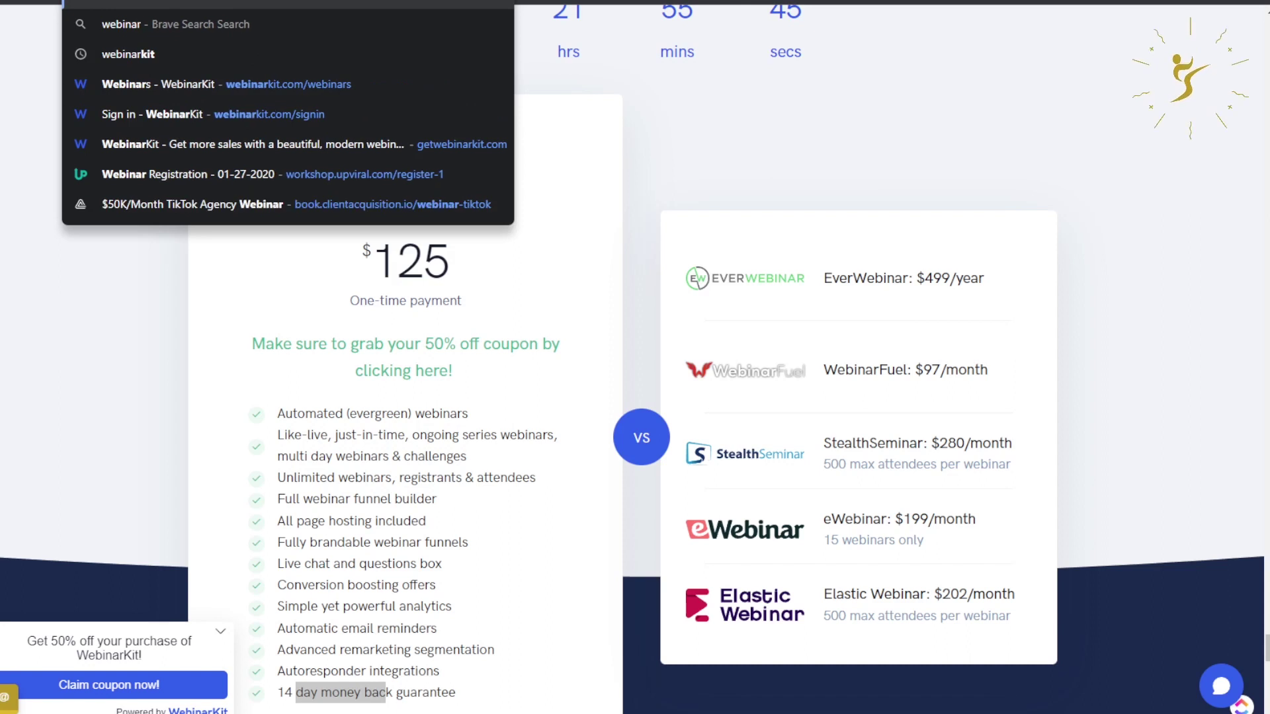
key("Return")
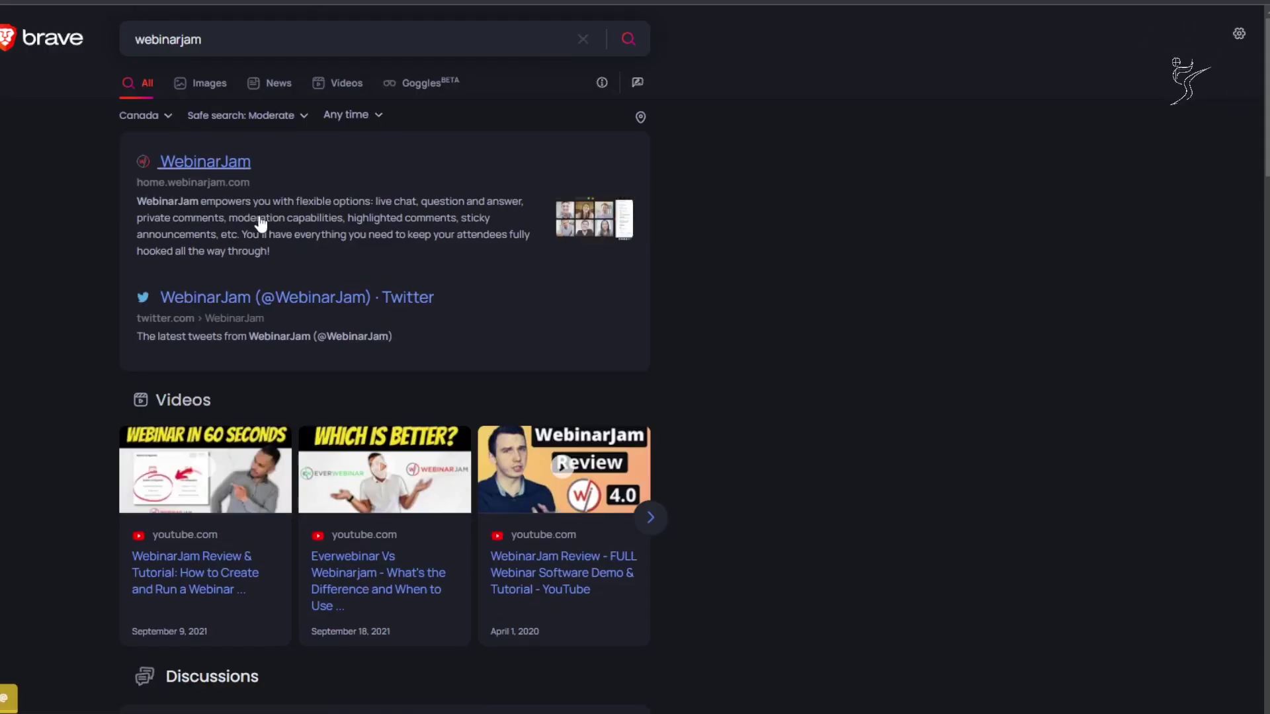
left_click(185, 170)
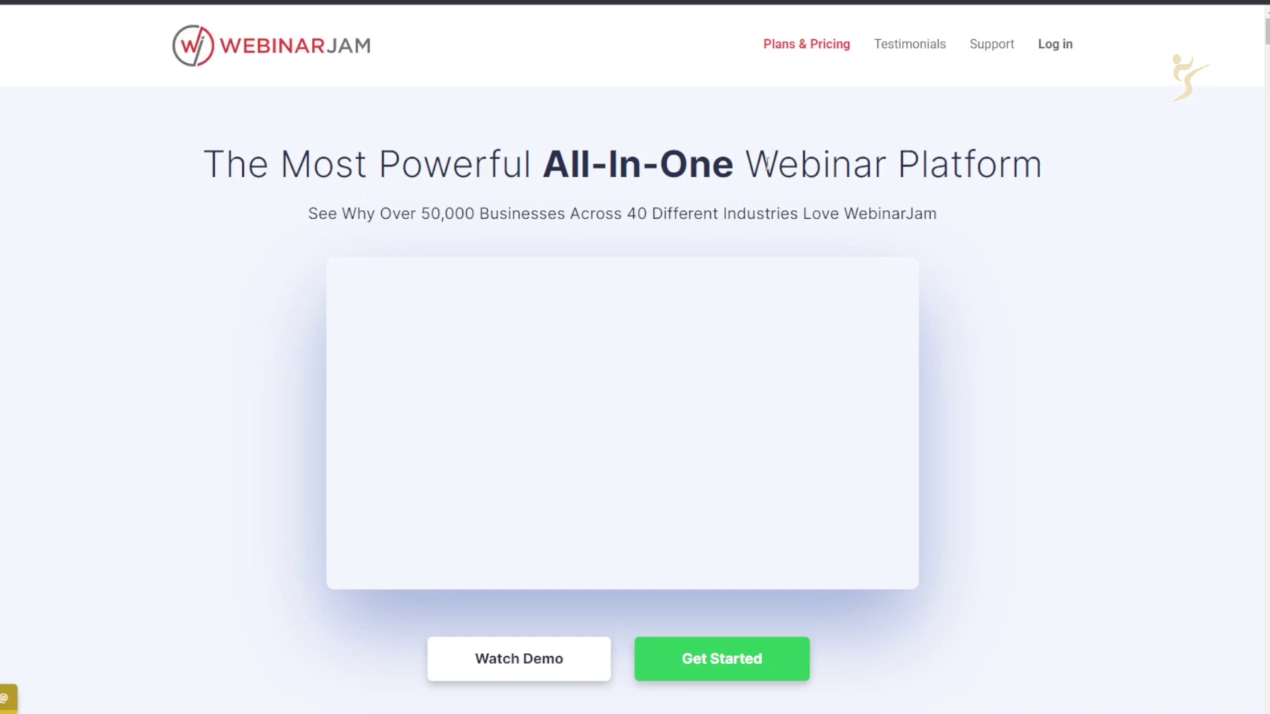
Step: Skim the WebinarJam home page, including its Talk To Thousands section
scroll(766, 164, "down", 13)
scroll(766, 164, "up", 11)
scroll(1128, 392, "down", 6)
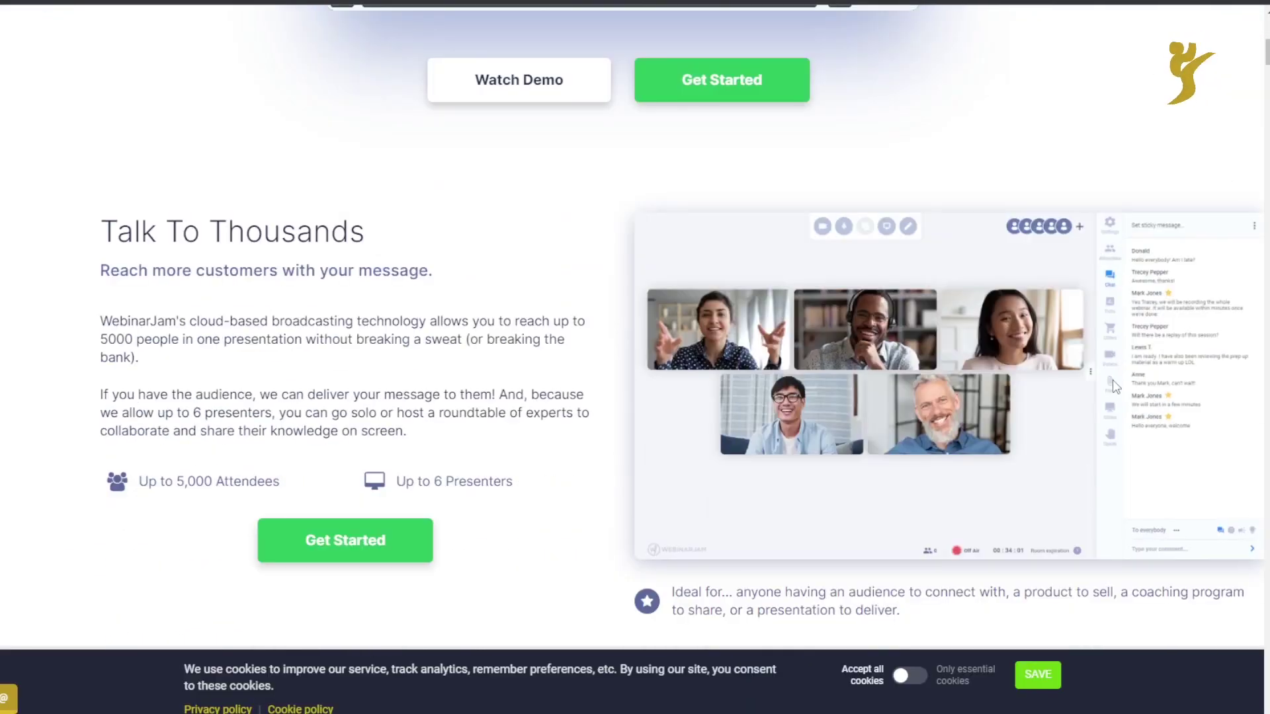
scroll(1058, 384, "down", 3)
scroll(1029, 357, "up", 12)
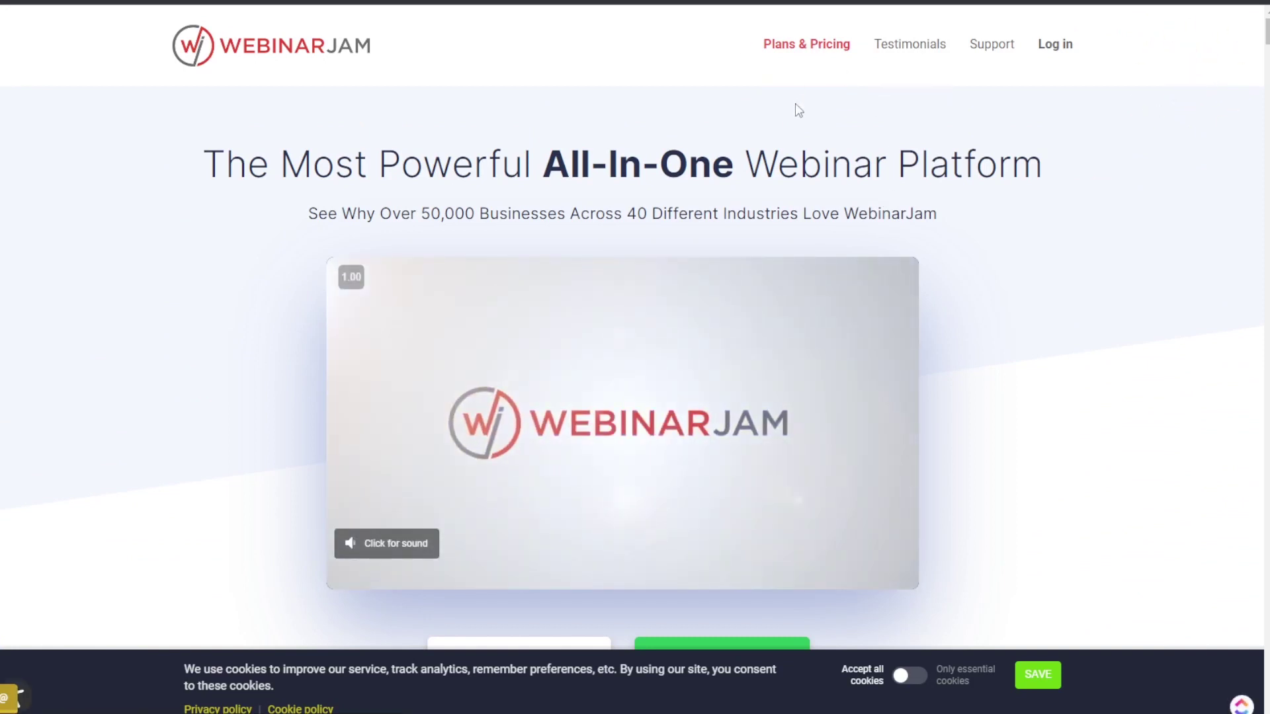
Step: Review WebinarJam's Plans & Pricing, highlighting the Enterprise price and Professional attendee limit, and read the included features
scroll(697, 73, "down", 10)
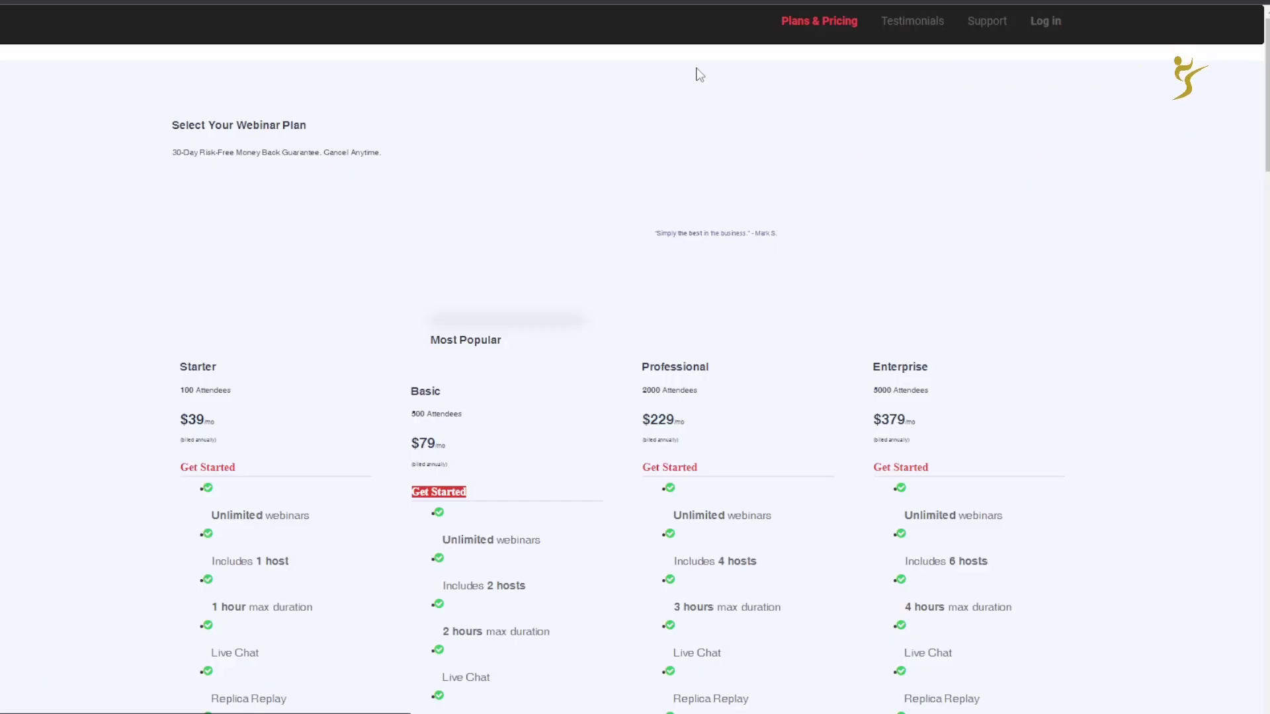
scroll(652, 265, "down", 3)
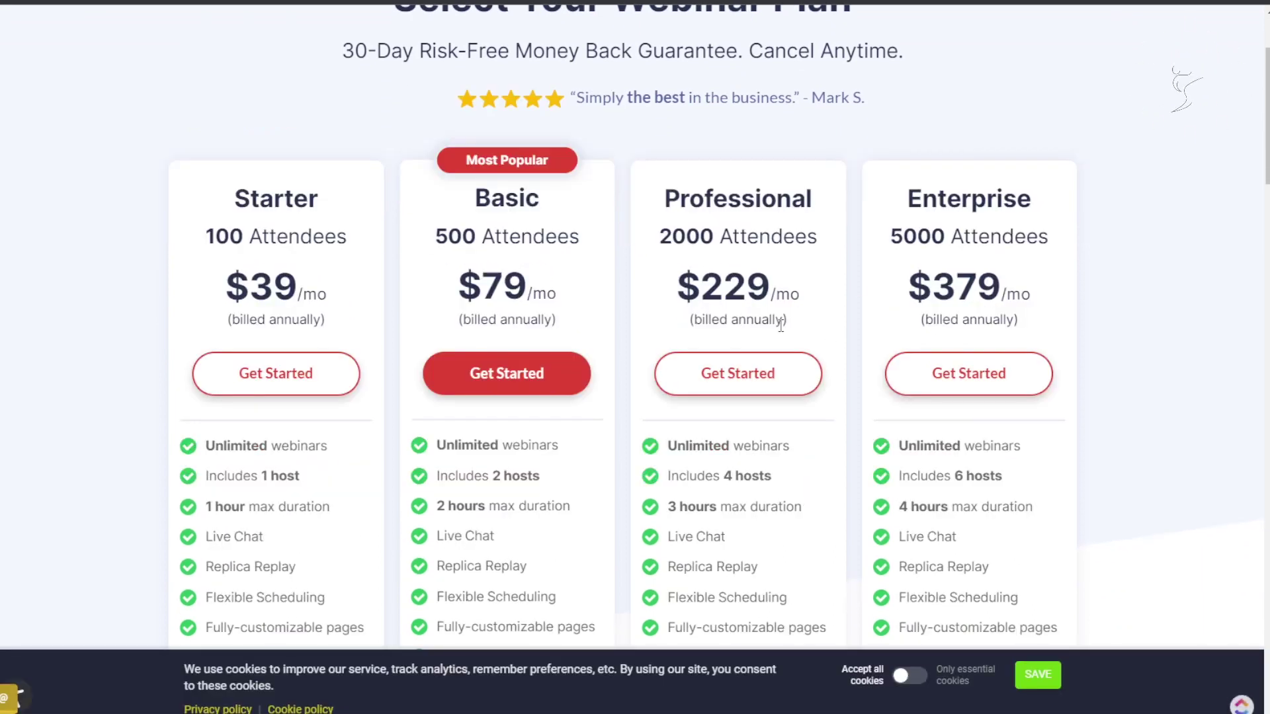
scroll(945, 316, "down", 1)
left_click_drag(977, 271, 938, 266)
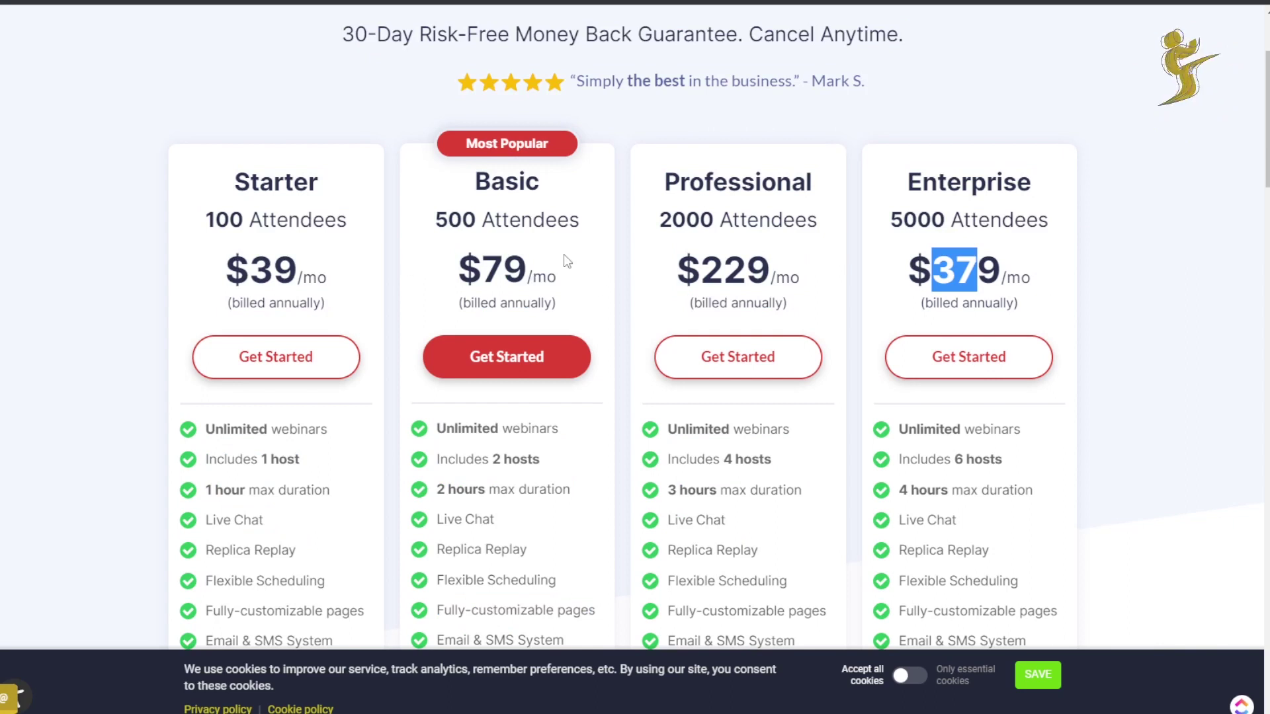
left_click_drag(701, 219, 815, 225)
scroll(1024, 226, "down", 20)
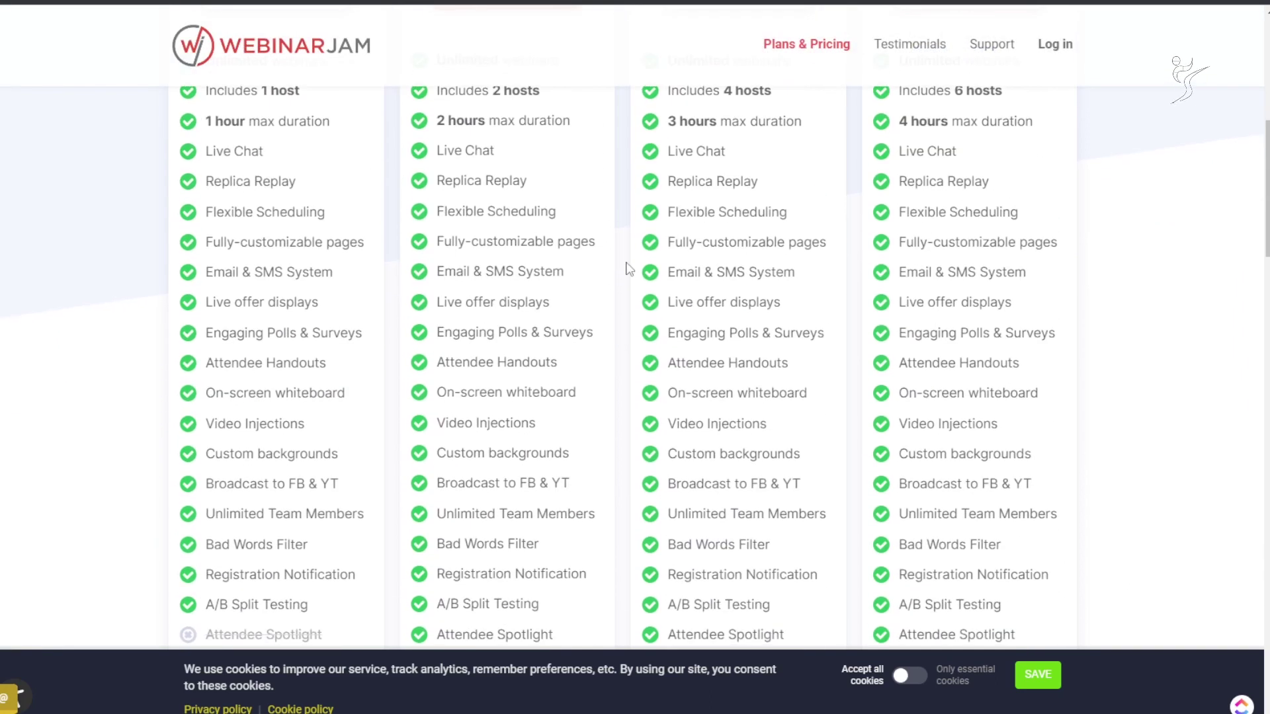
scroll(439, 173, "up", 15)
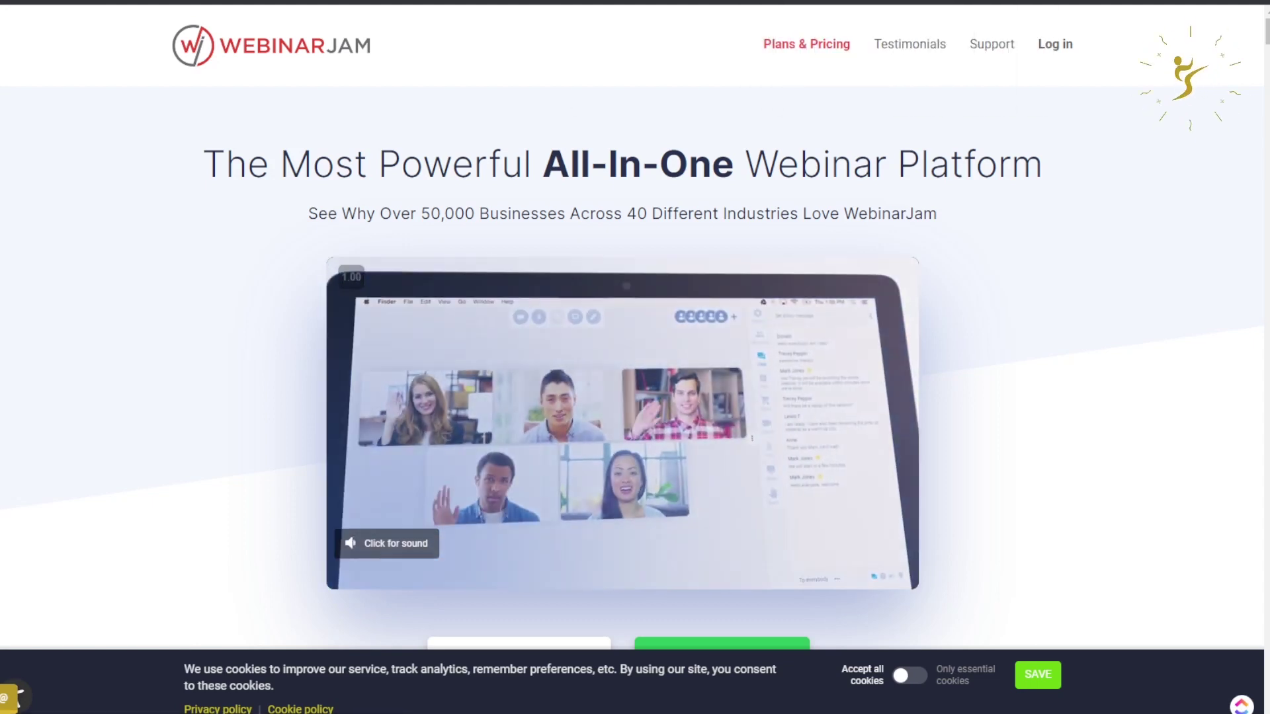
Step: Leave the WebinarJam site, go to the WebinarKit account and switch from Subaccounts to the Webinars list
key("alt+Left")
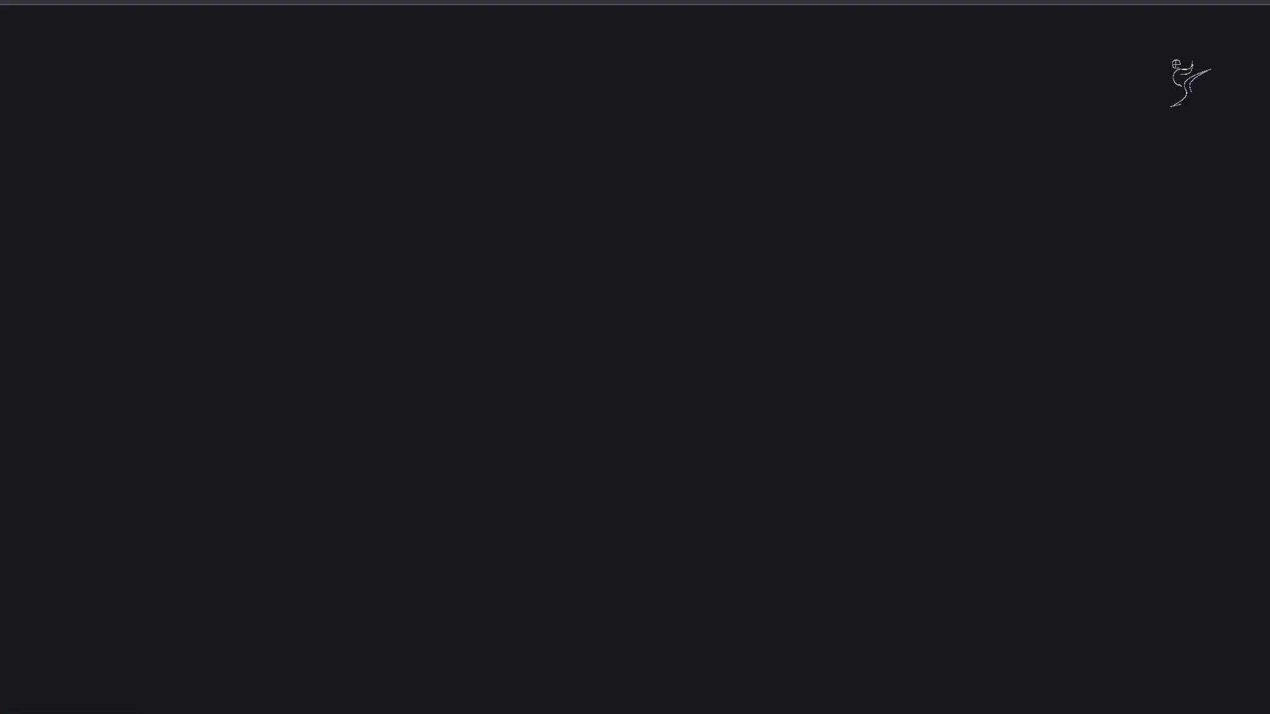
scroll(522, 112, "down", 10)
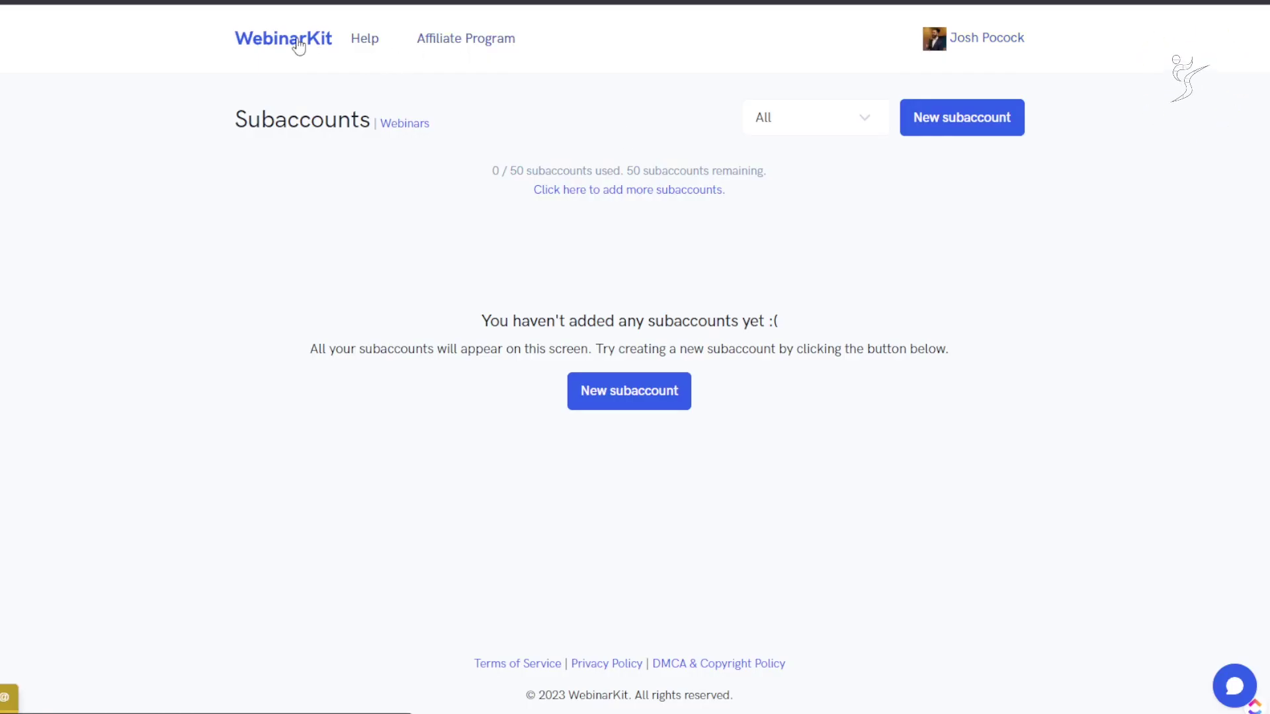
left_click(387, 122)
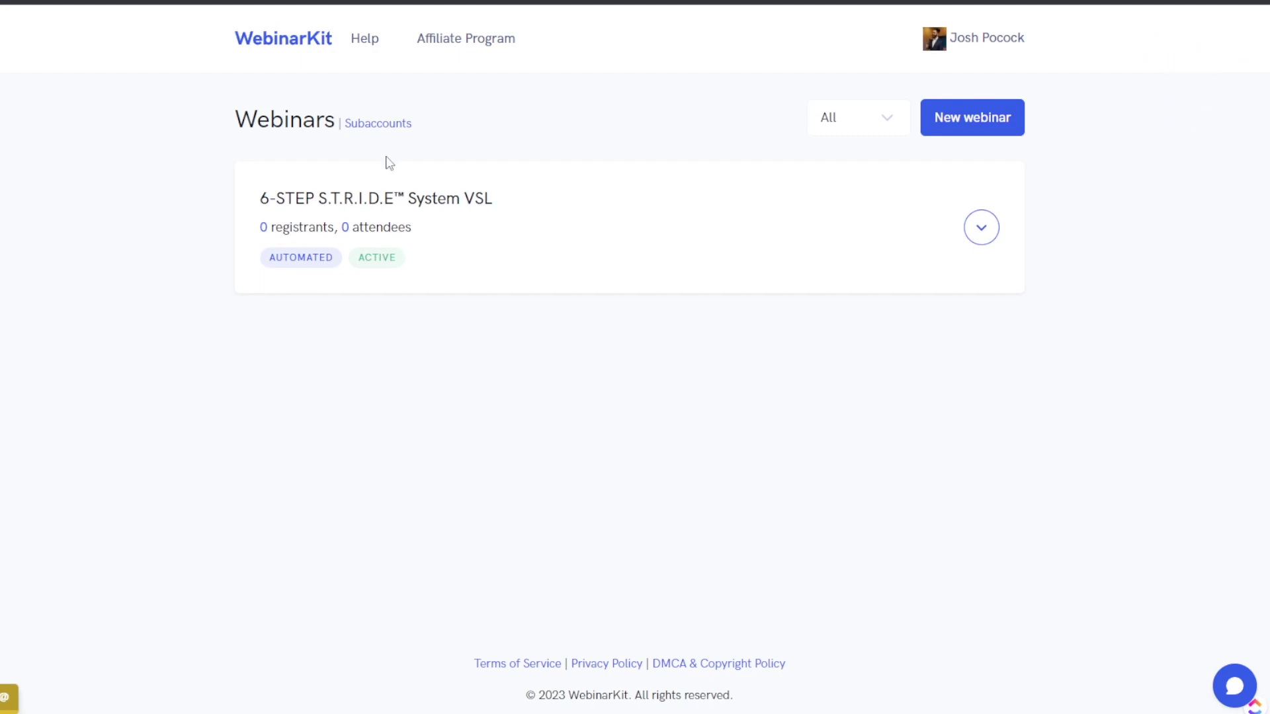
Step: Open the WebinarKit account's Settings page
left_click(1013, 42)
left_click(1012, 42)
left_click(987, 38)
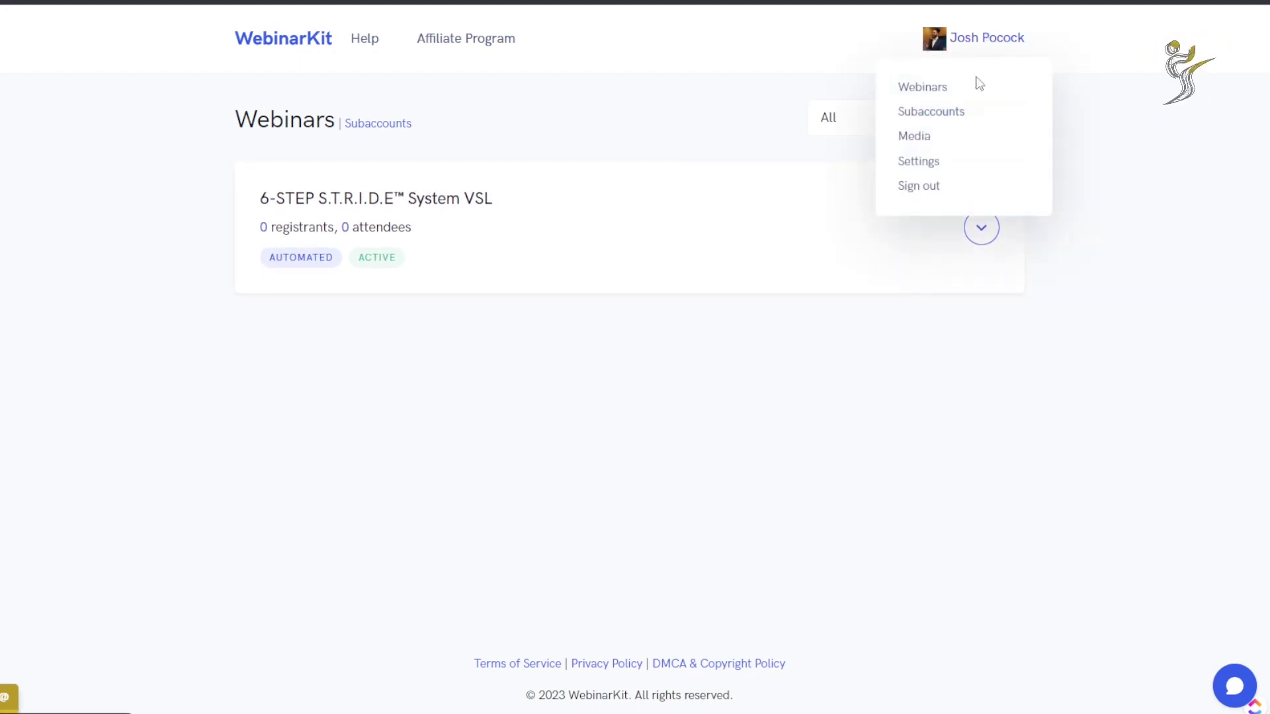
left_click(932, 169)
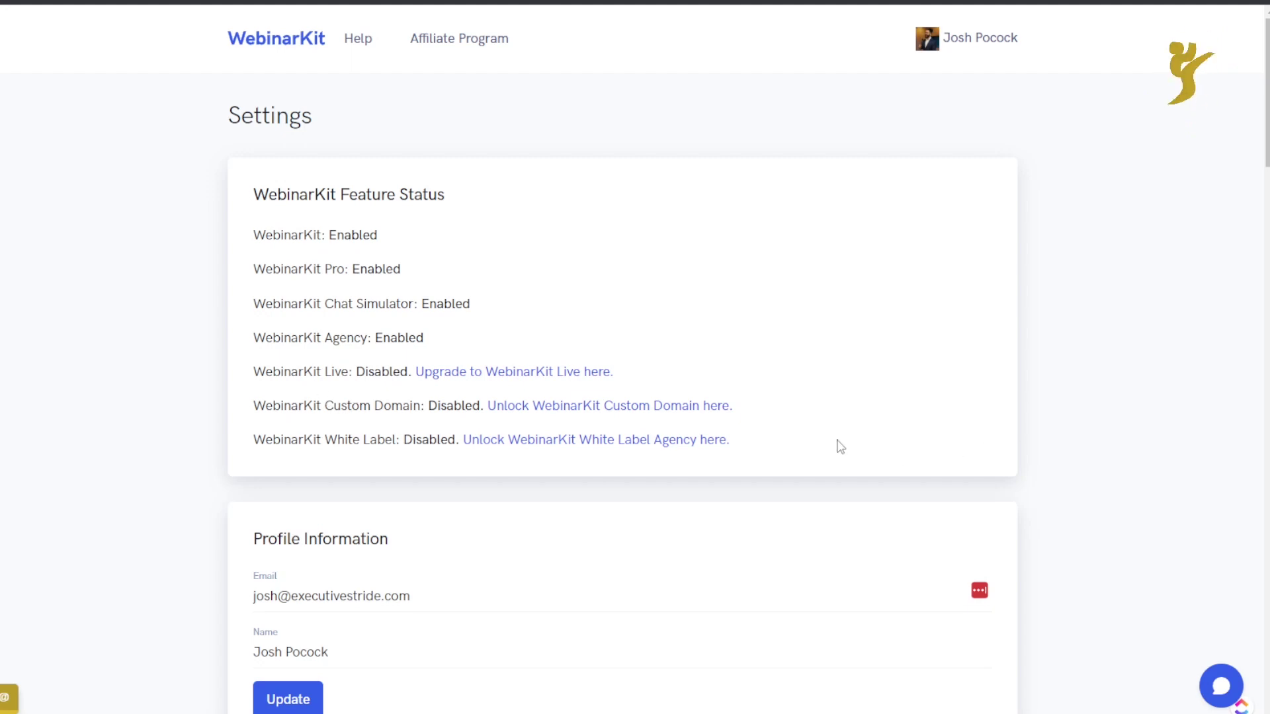
Step: Open the WebinarKit Live upgrade offer and review its features, competitor comparison and annual plan pricing
left_click(520, 378)
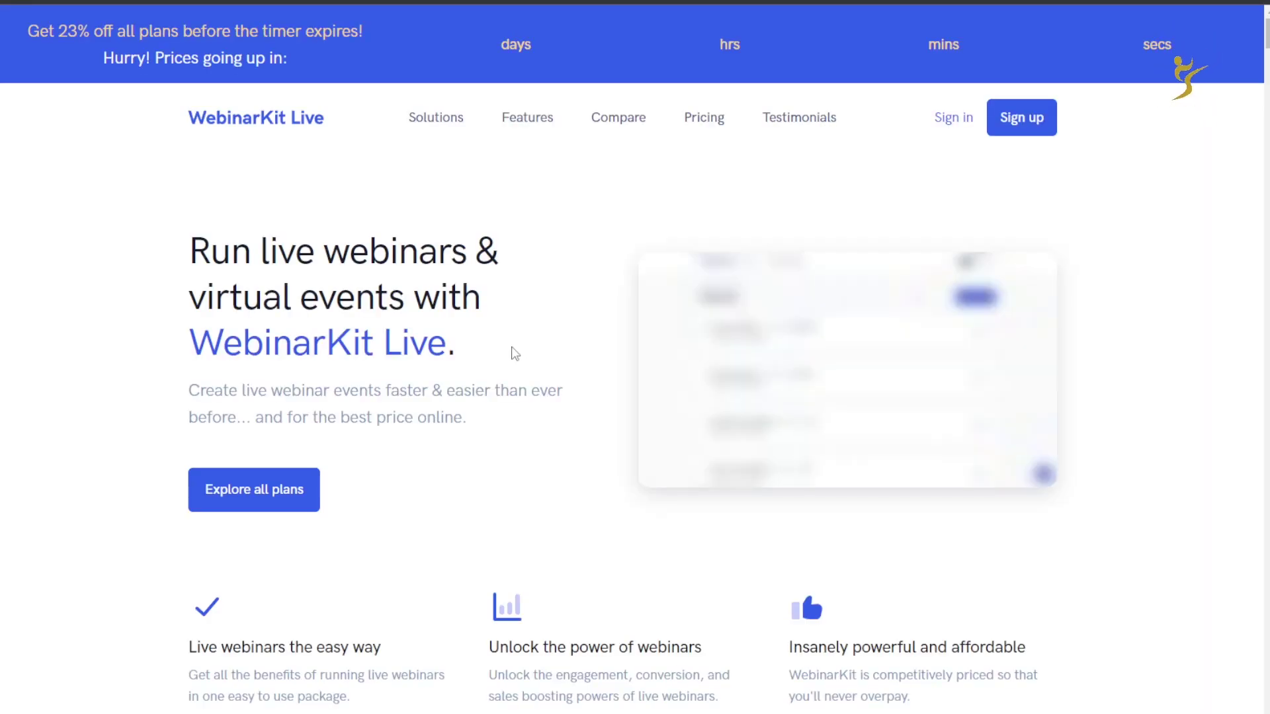
scroll(513, 354, "down", 10)
scroll(510, 360, "down", 20)
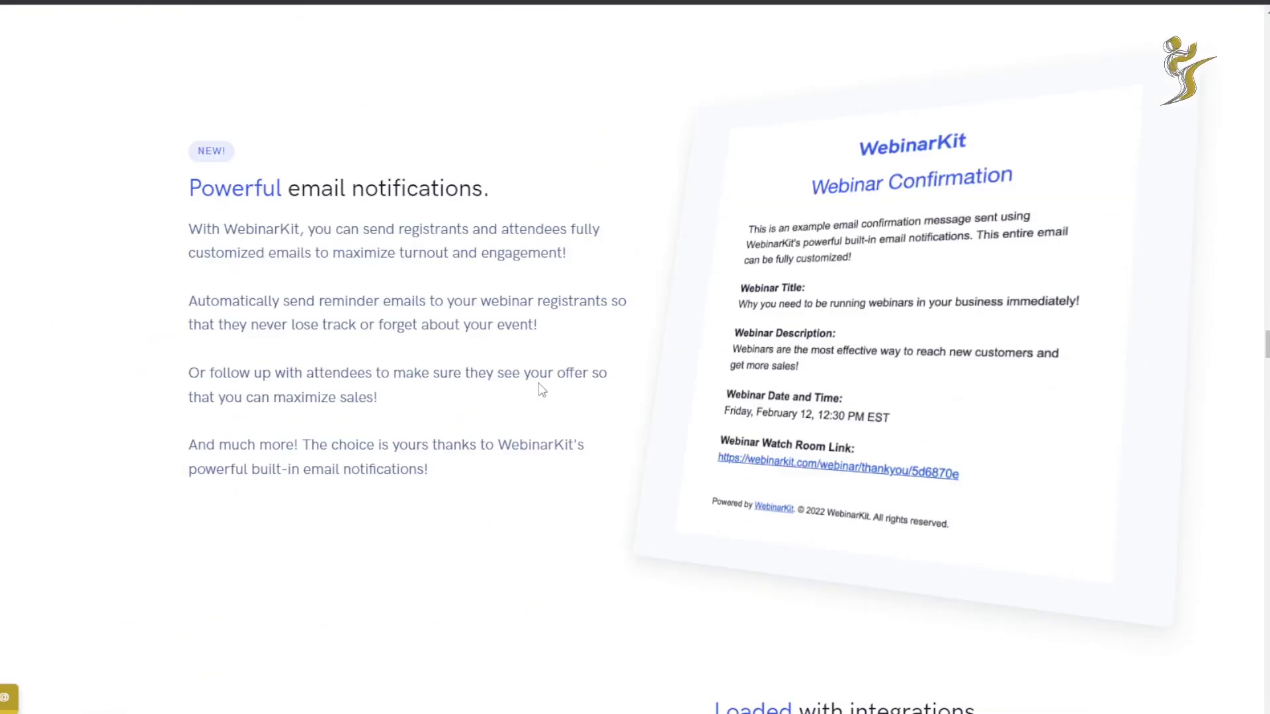
scroll(544, 389, "up", 10)
scroll(545, 411, "down", 15)
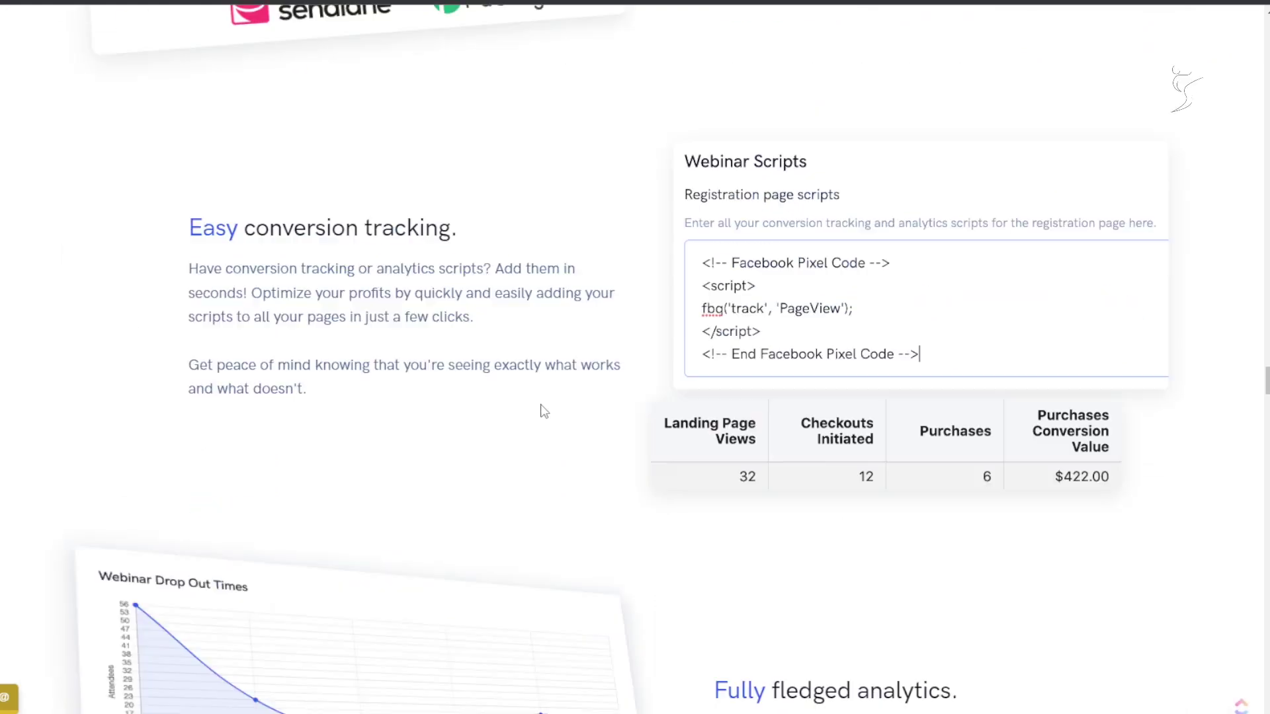
scroll(549, 407, "down", 15)
scroll(582, 406, "up", 5)
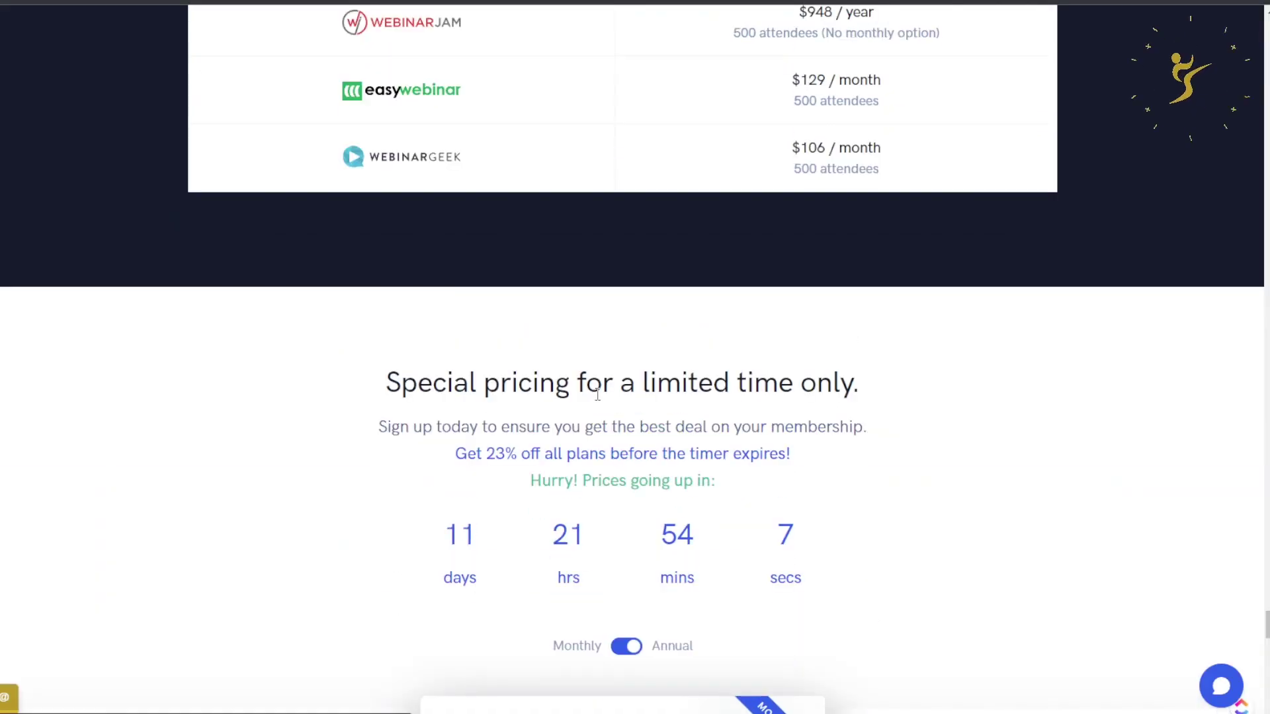
scroll(597, 403, "up", 8)
scroll(597, 400, "down", 18)
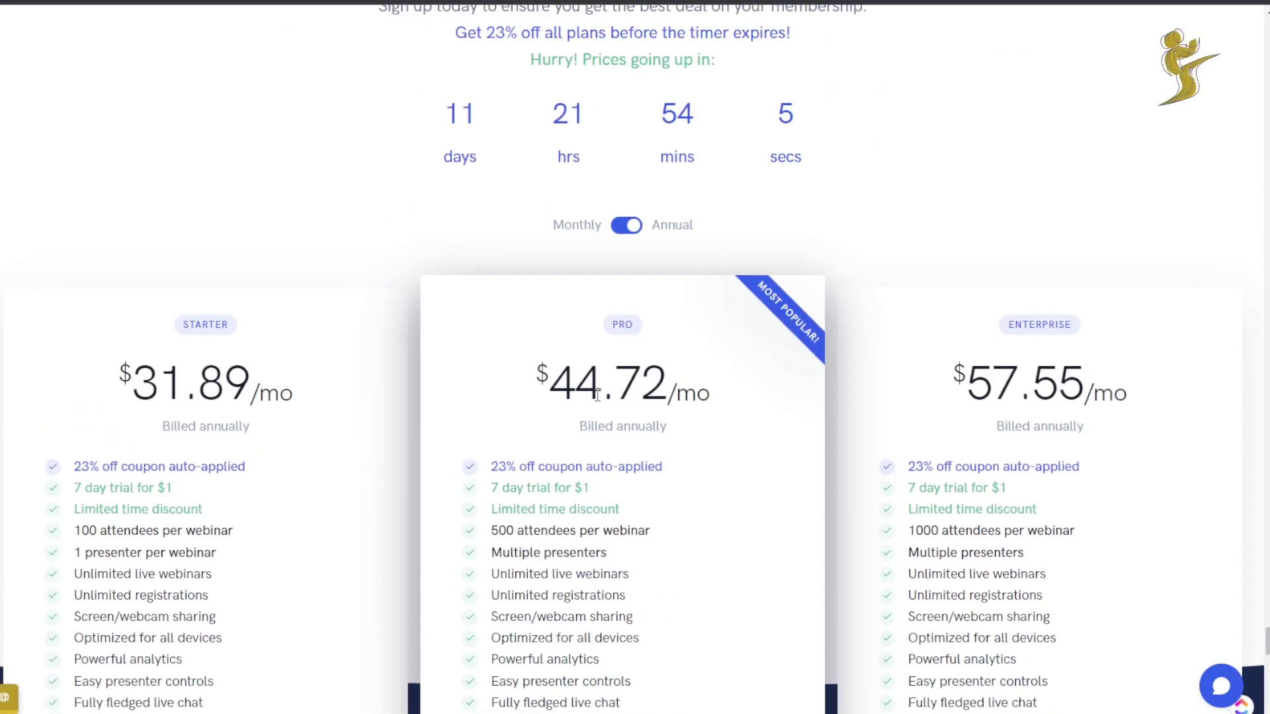
scroll(787, 358, "down", 3)
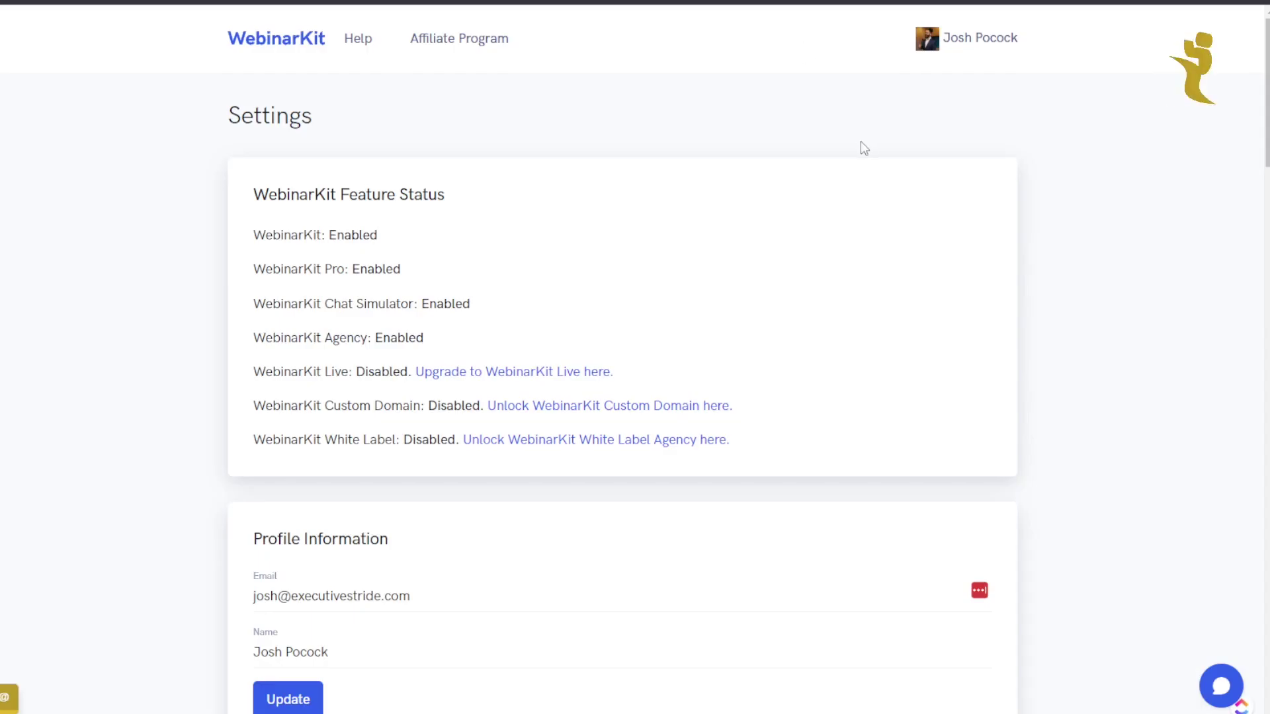
Step: Examine the WebinarKit Feature Status list in Settings, highlighting the WebinarKit, Pro, Chat Simulator and Agency lines
scroll(184, 190, "down", 2)
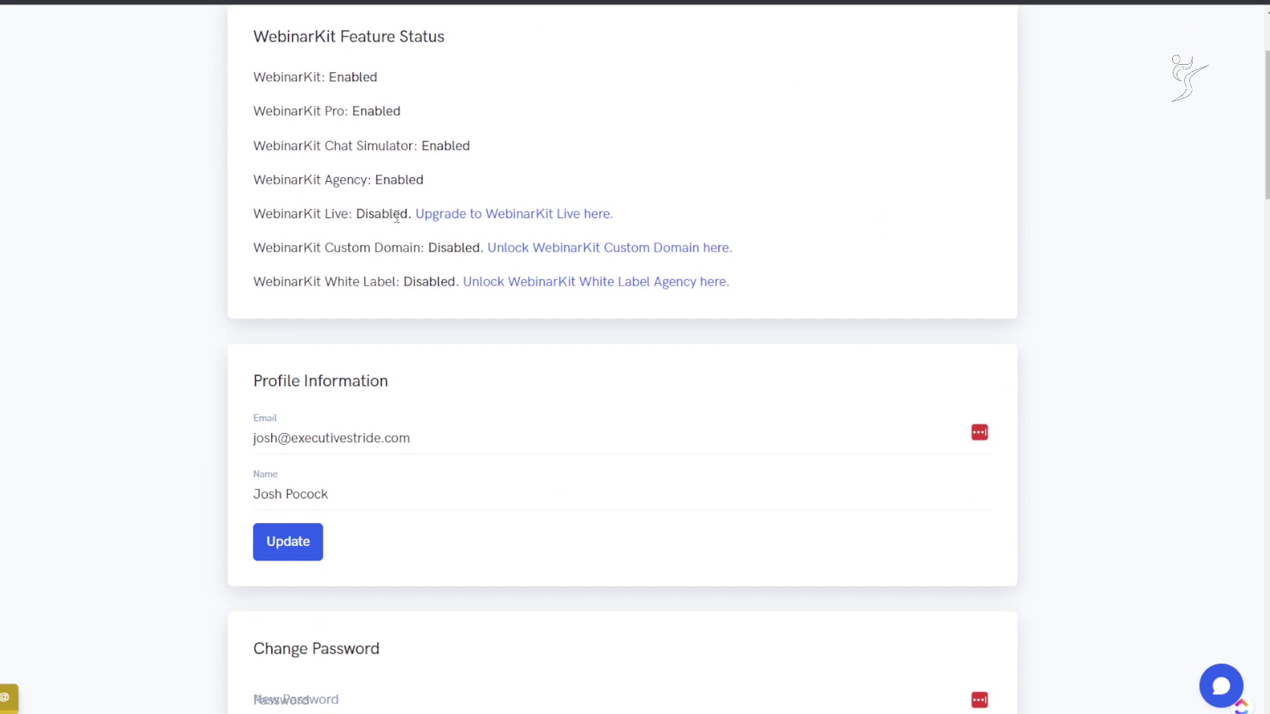
scroll(510, 284, "up", 1)
scroll(513, 290, "up", 2)
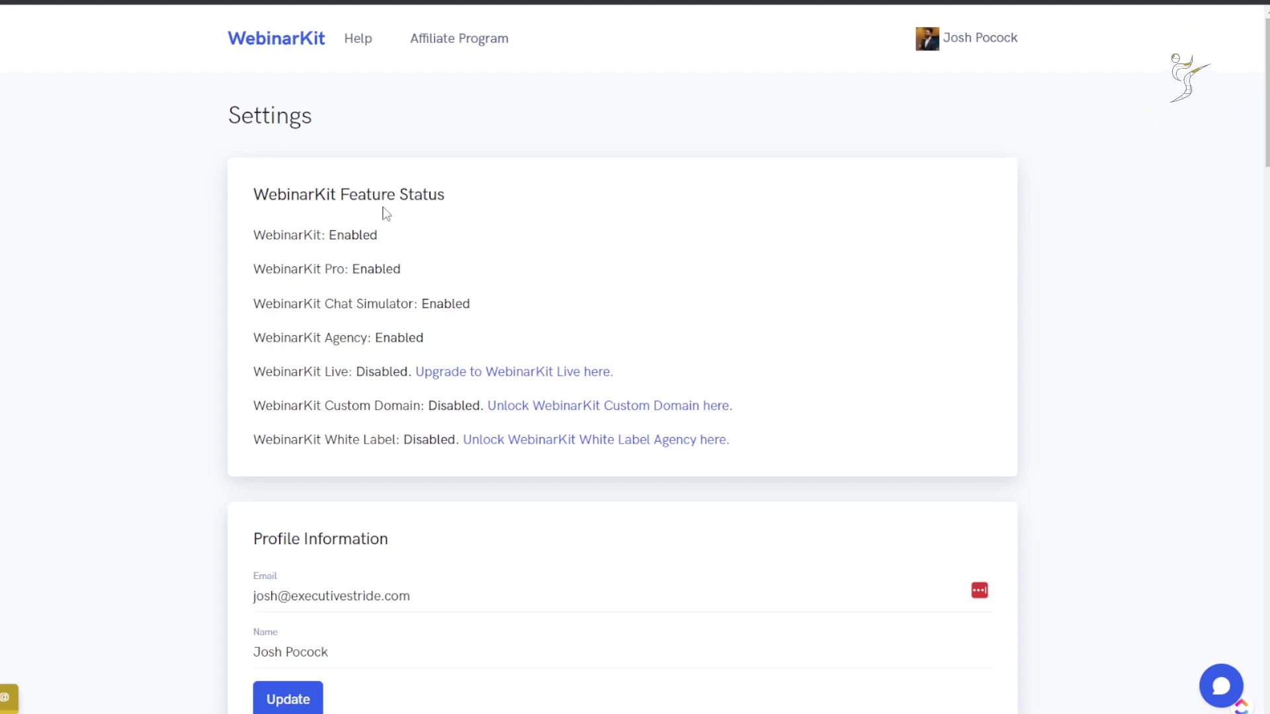
left_click_drag(284, 268, 332, 407)
left_click(471, 278)
left_click_drag(303, 235, 374, 236)
left_click_drag(283, 261, 436, 271)
left_click_drag(367, 305, 562, 311)
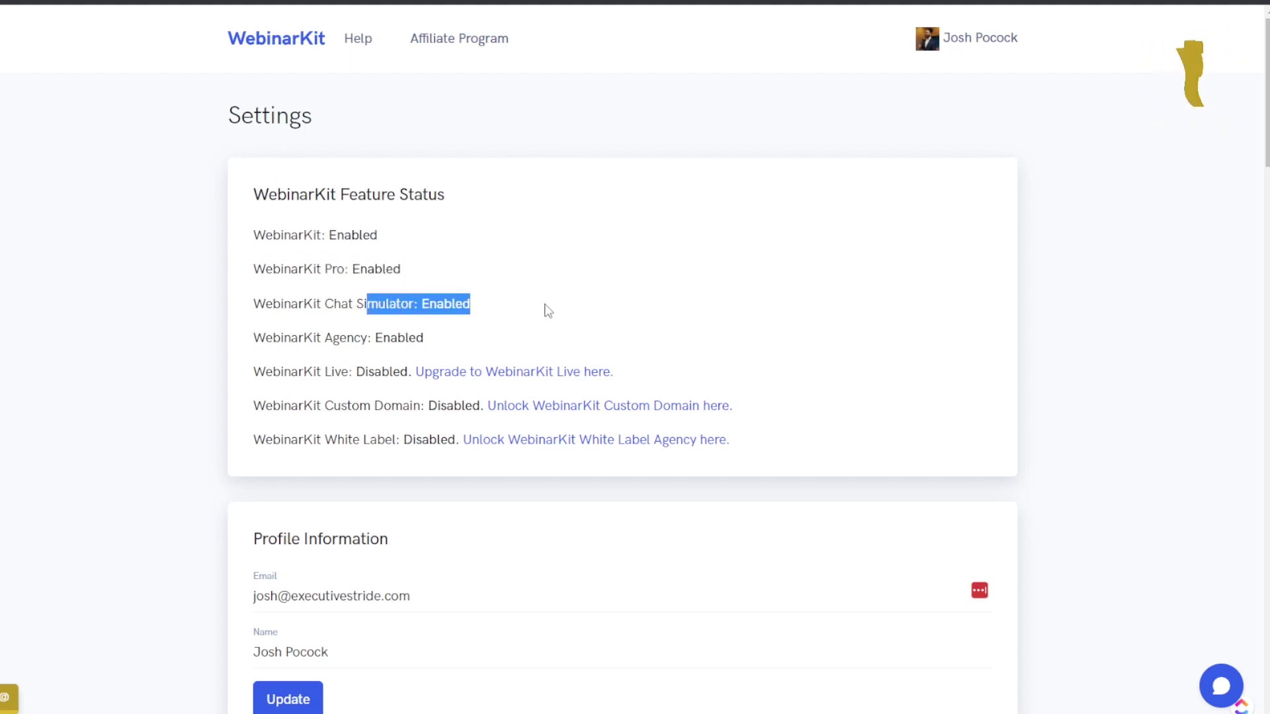
left_click(462, 299)
left_click_drag(358, 303, 435, 303)
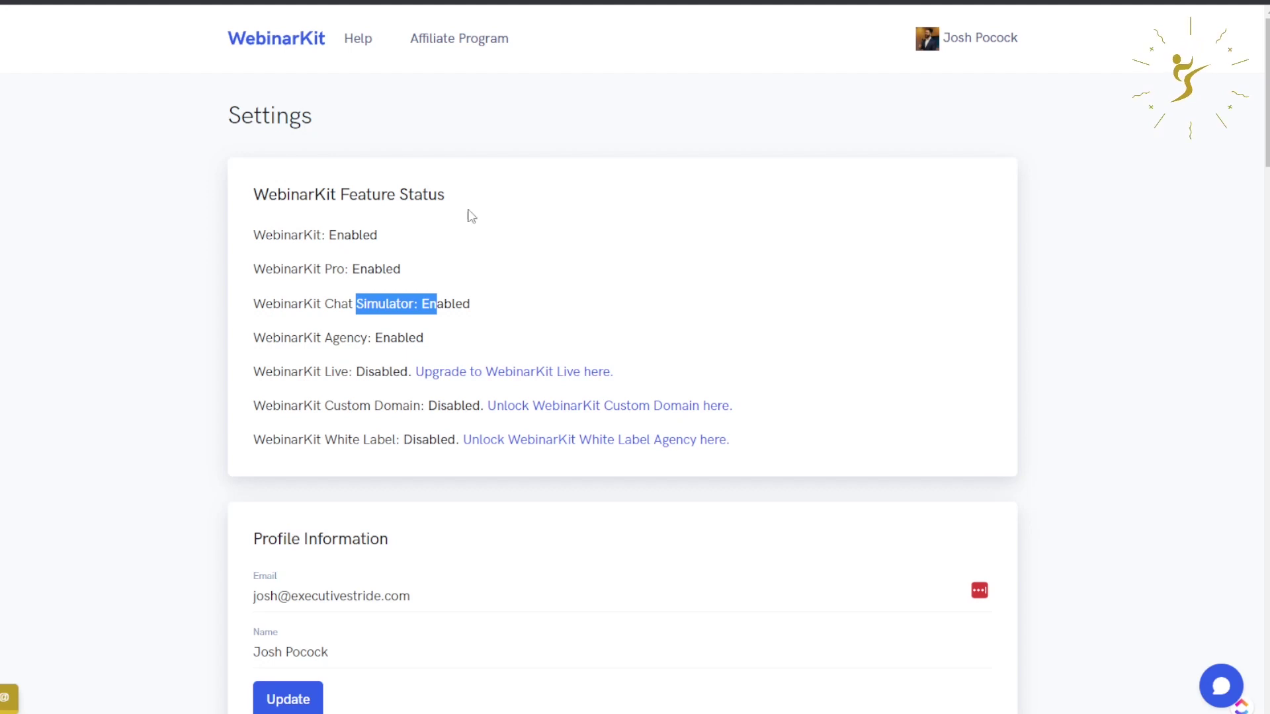
left_click_drag(332, 338, 415, 339)
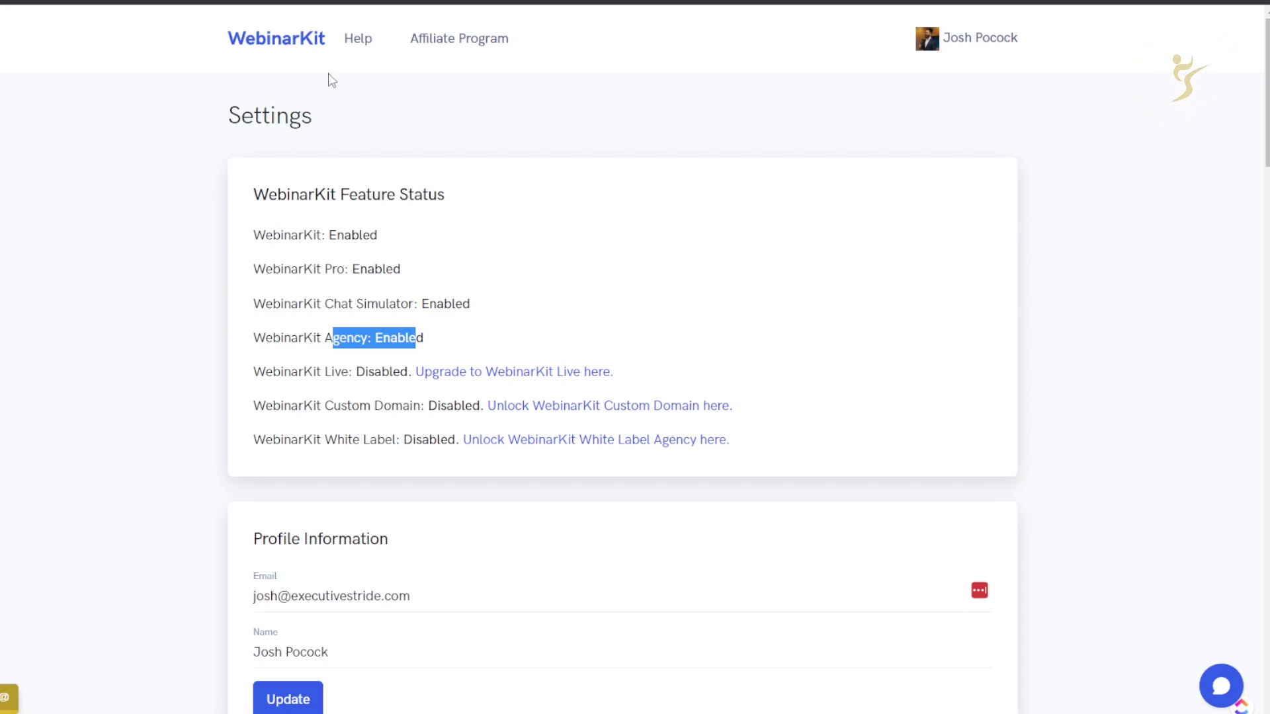
Step: View the account's Media library and return to the Webinars list
left_click(285, 45)
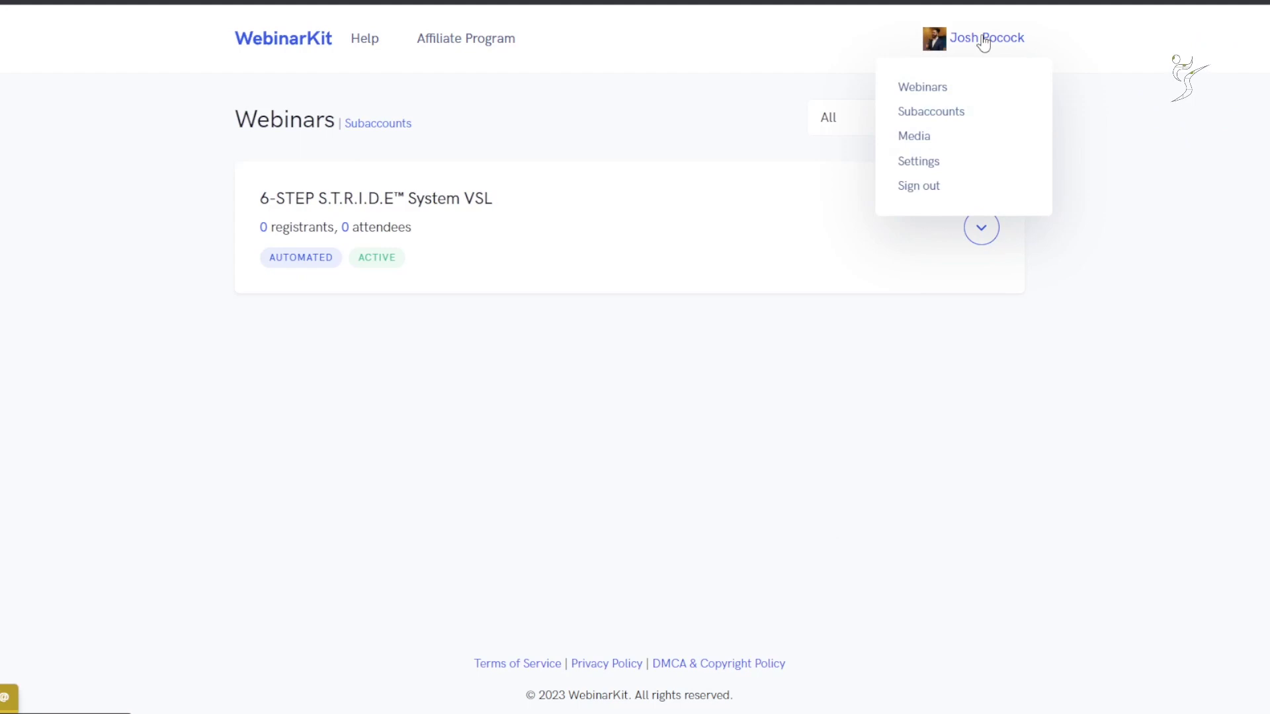
mouse_move(978, 41)
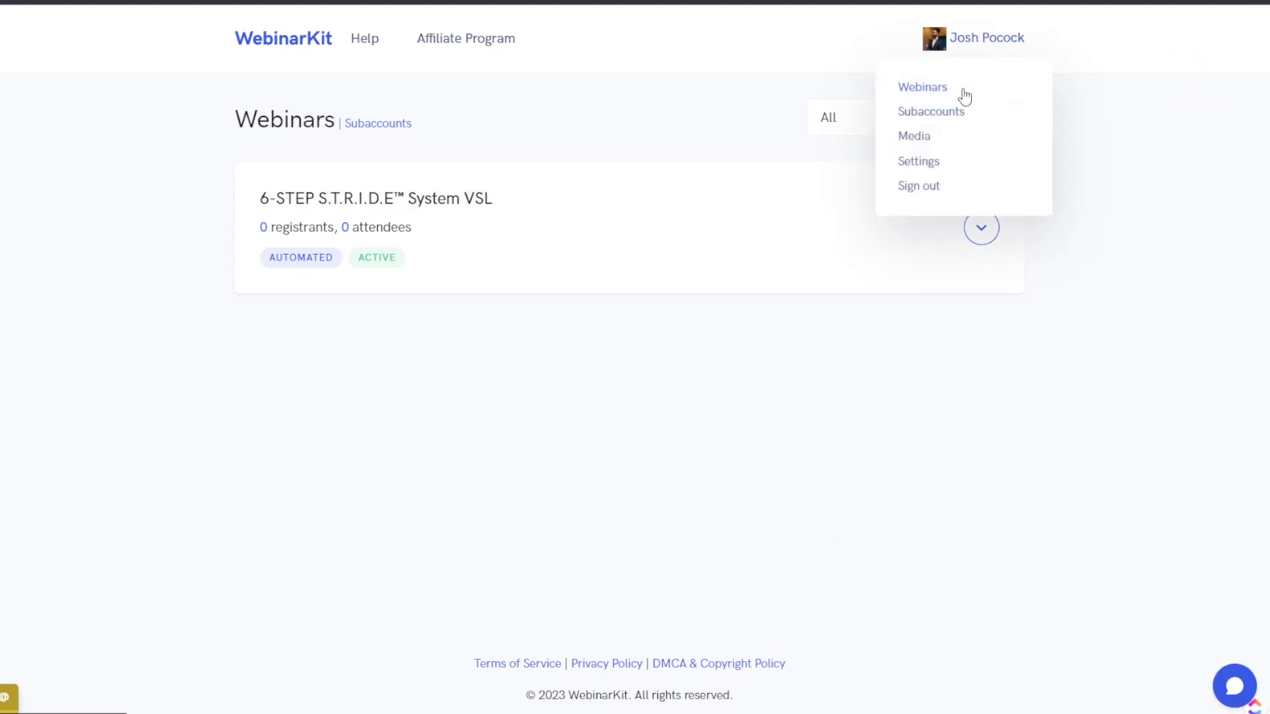
left_click(926, 137)
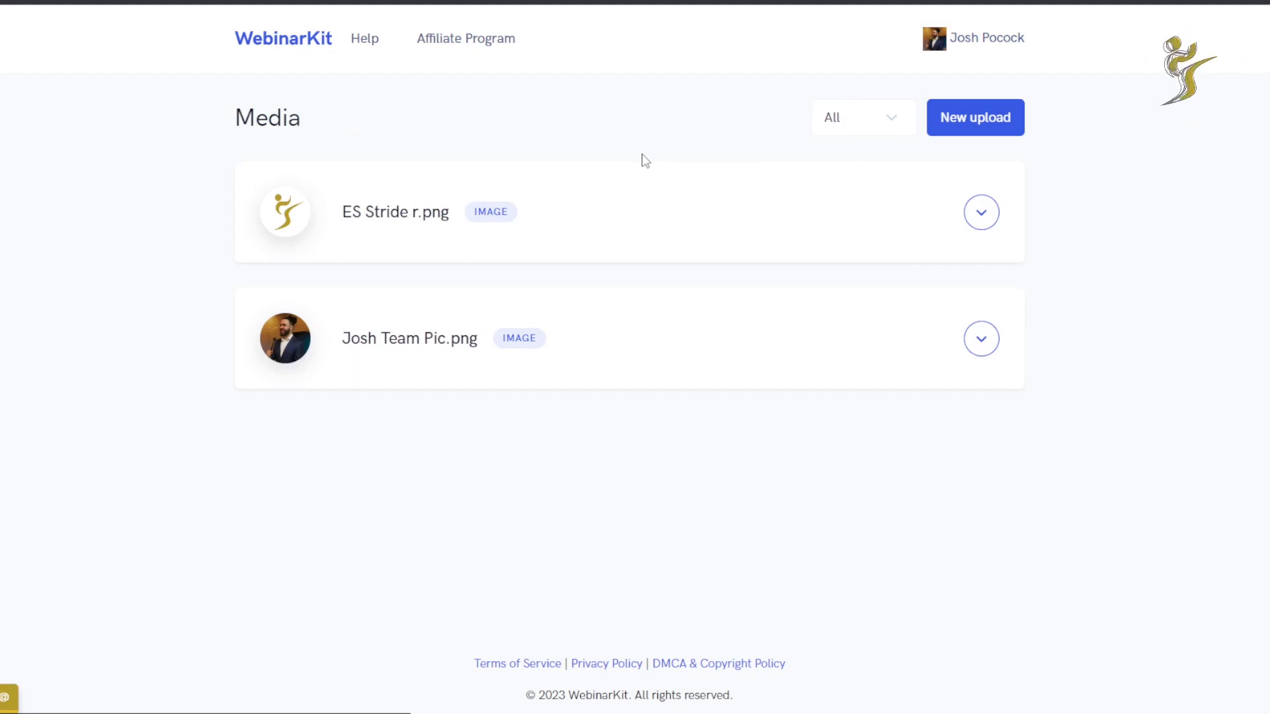
mouse_move(965, 42)
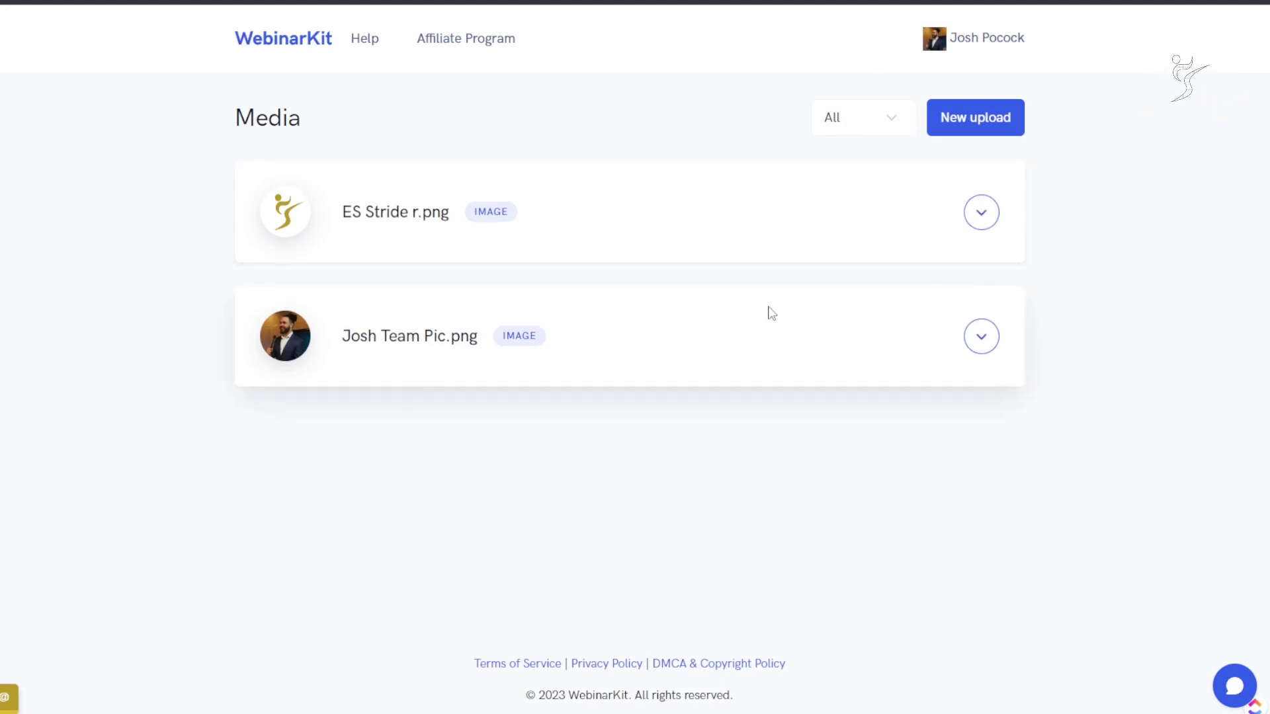
mouse_move(1018, 30)
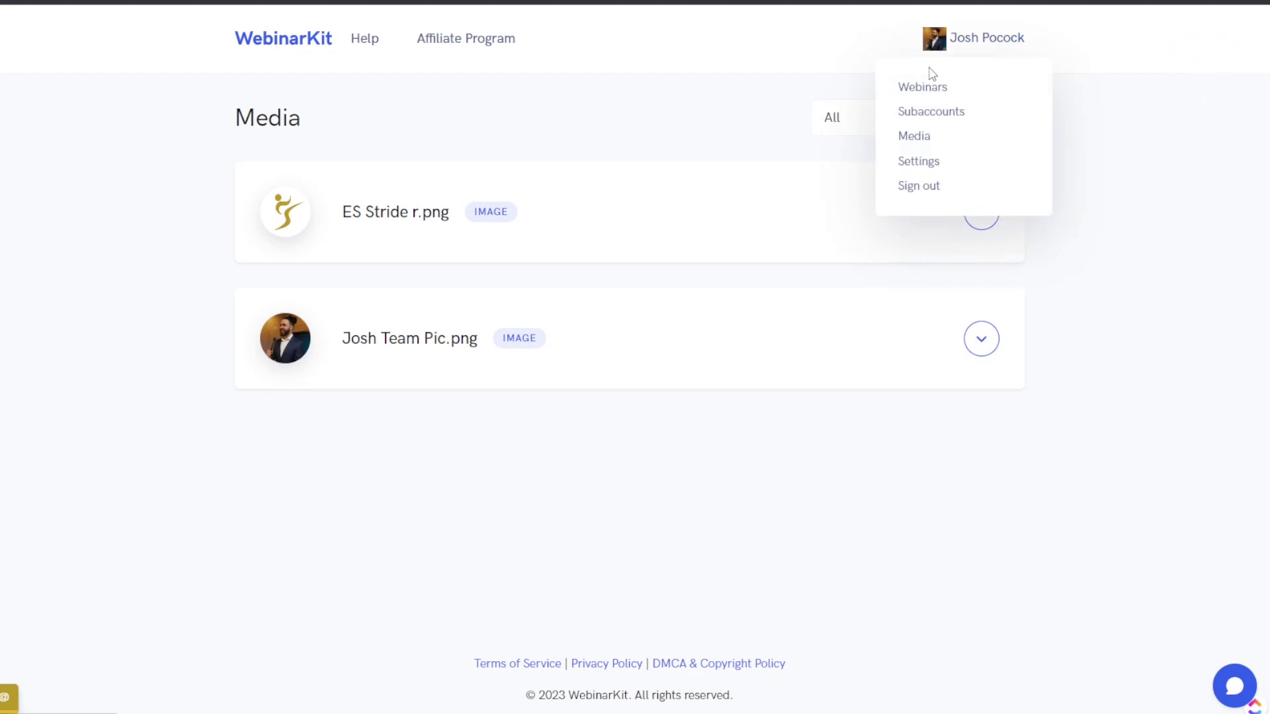
left_click(922, 91)
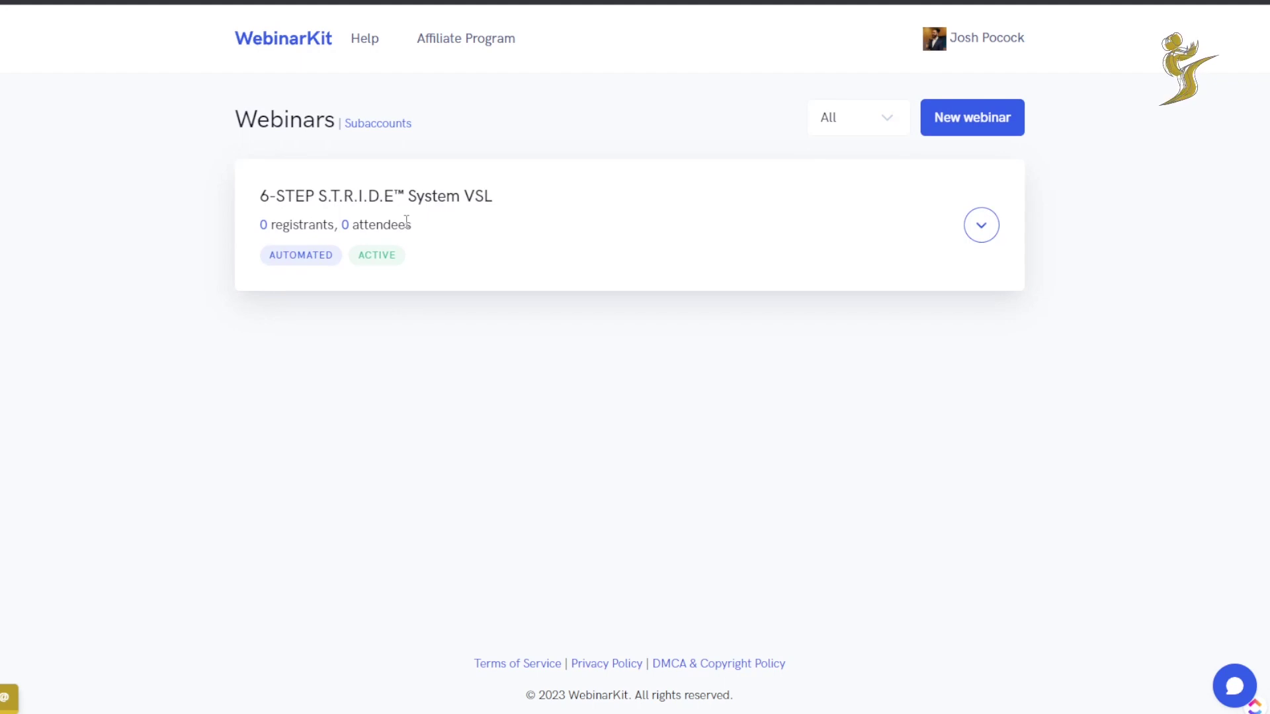
Step: Open the tag editor for the 6-STEP S.T.R.I.D.E™ System VSL webinar, view the tag style colours, and close it without saving
left_click(985, 231)
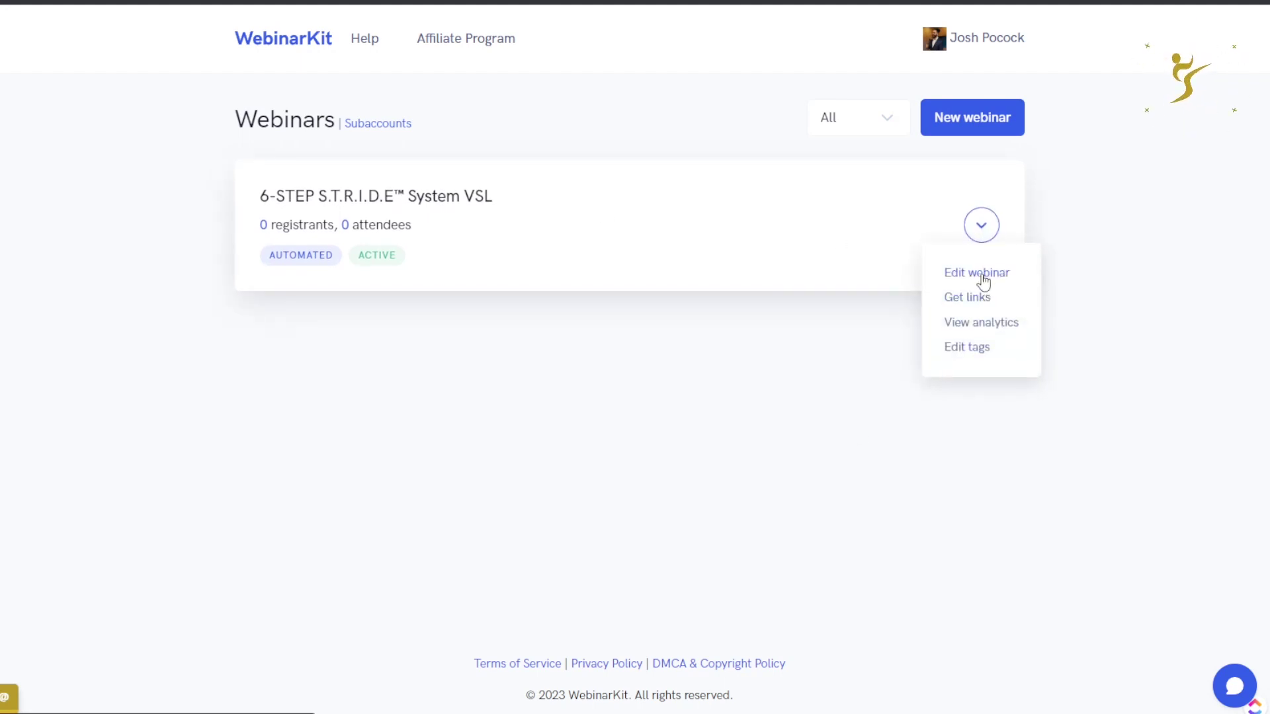
left_click(968, 348)
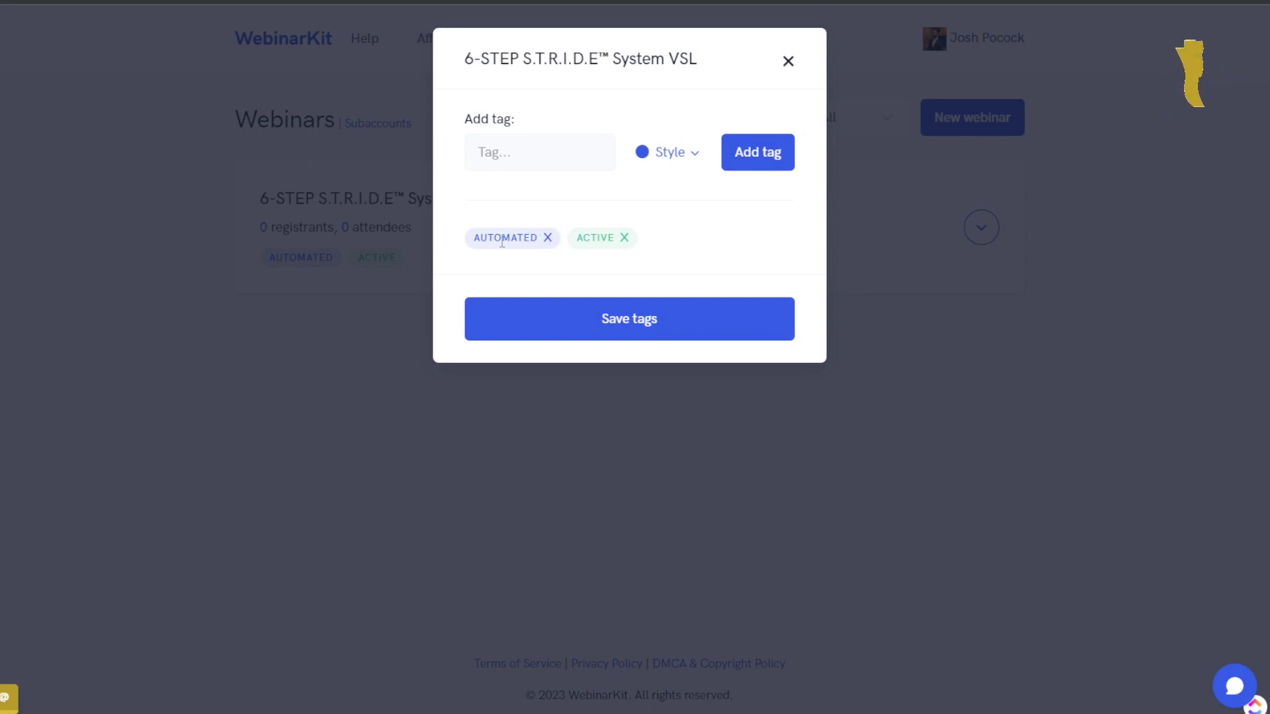
left_click(640, 157)
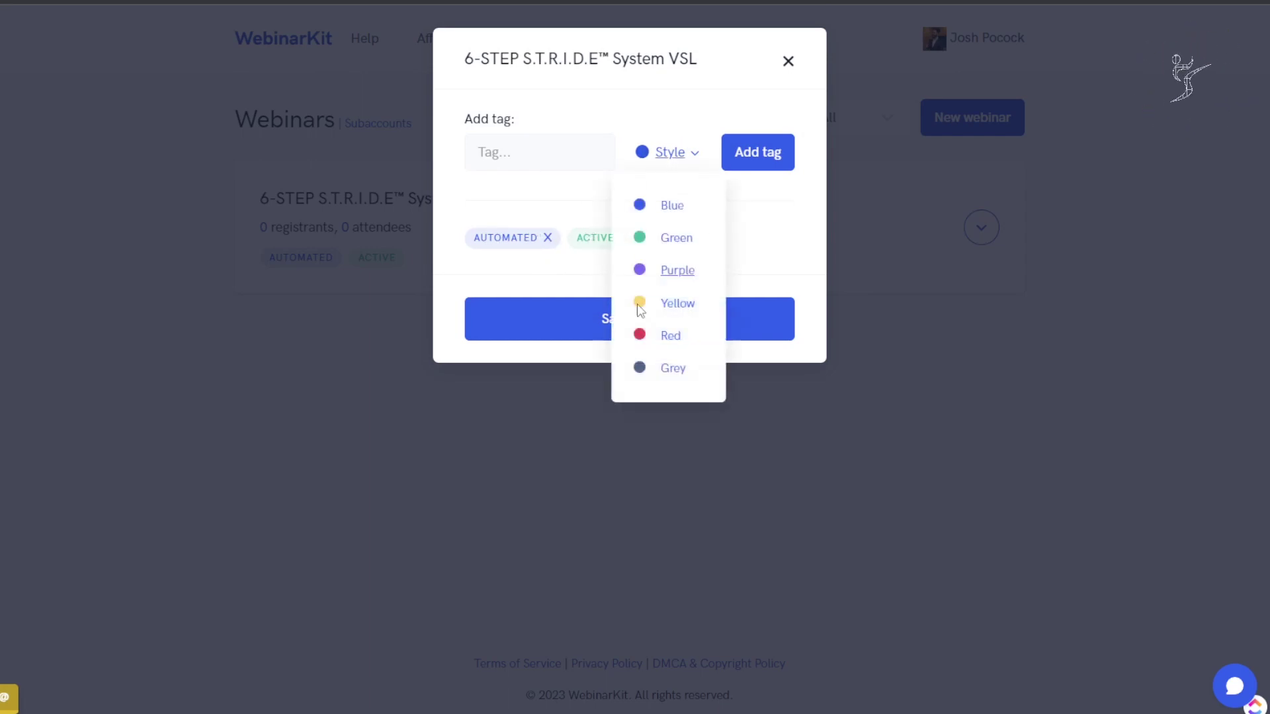
left_click(783, 65)
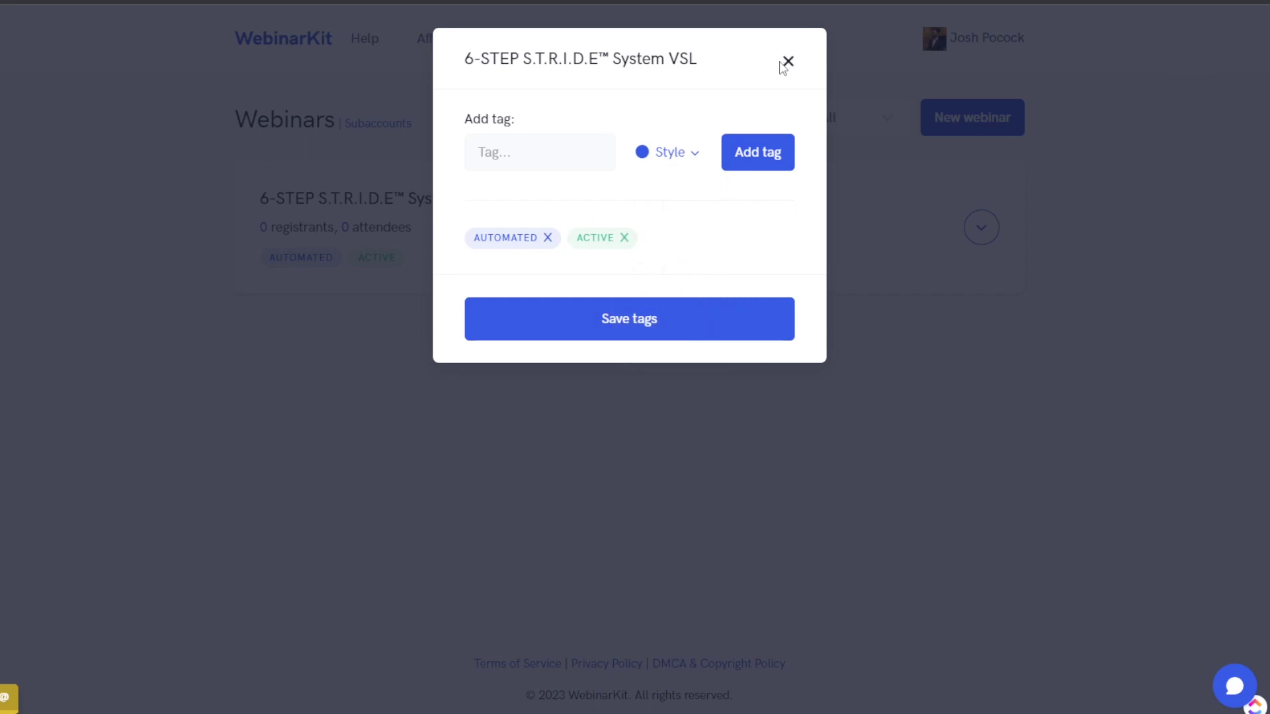
left_click(788, 64)
Step: Filter the Webinars list to show only webinars tagged Active
left_click(899, 119)
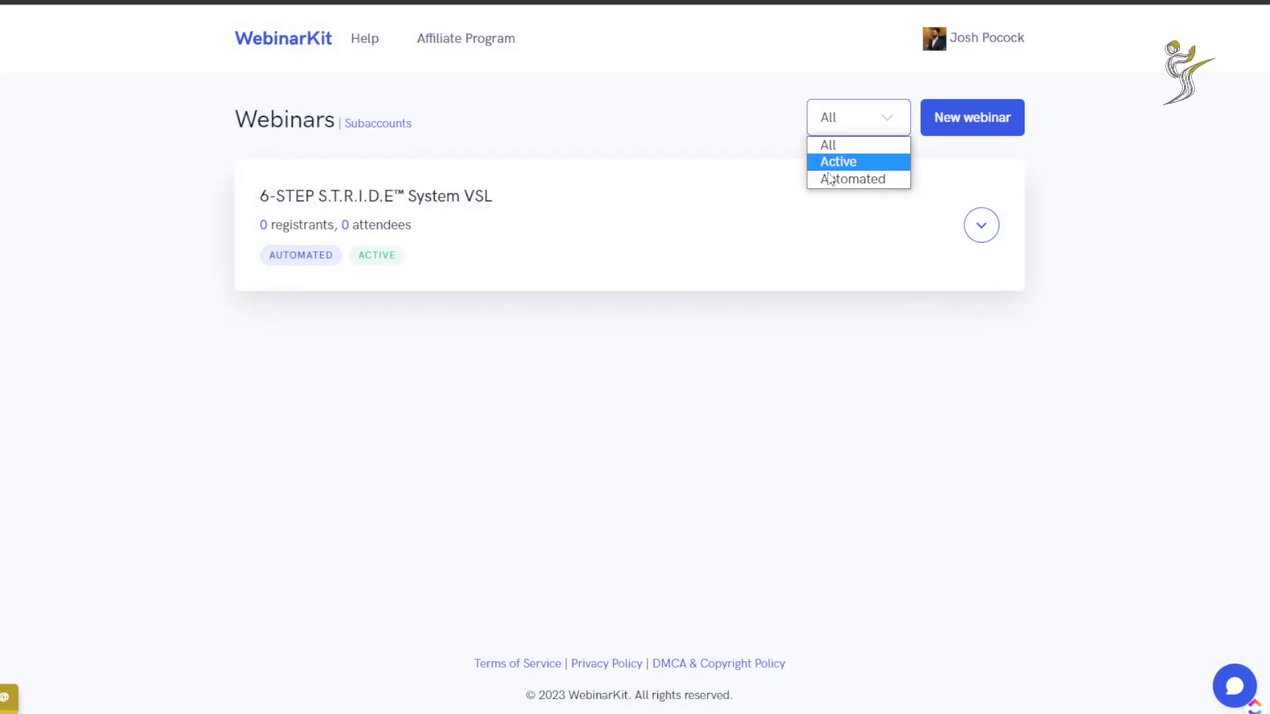
left_click(835, 162)
left_click(869, 117)
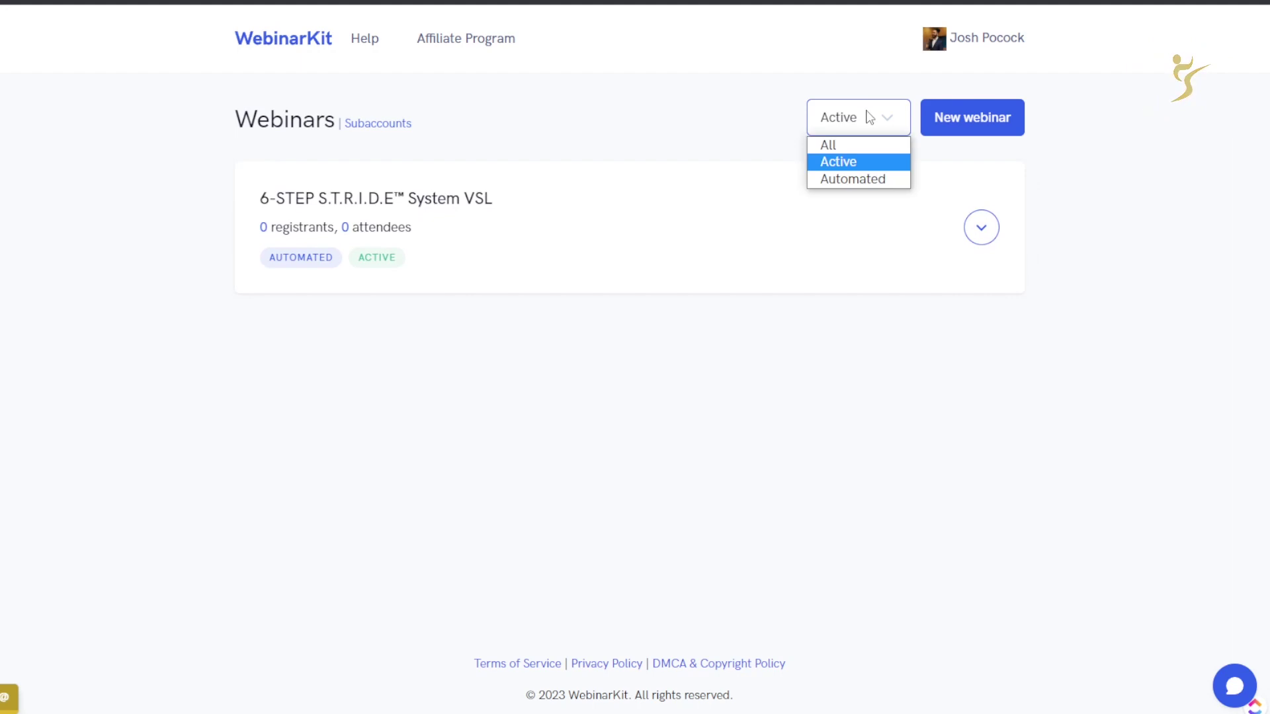
left_click(863, 165)
Step: View the 6-STEP S.T.R.I.D.E™ System VSL webinar's links and embeddable registration form code, and close the links dialog
left_click(978, 225)
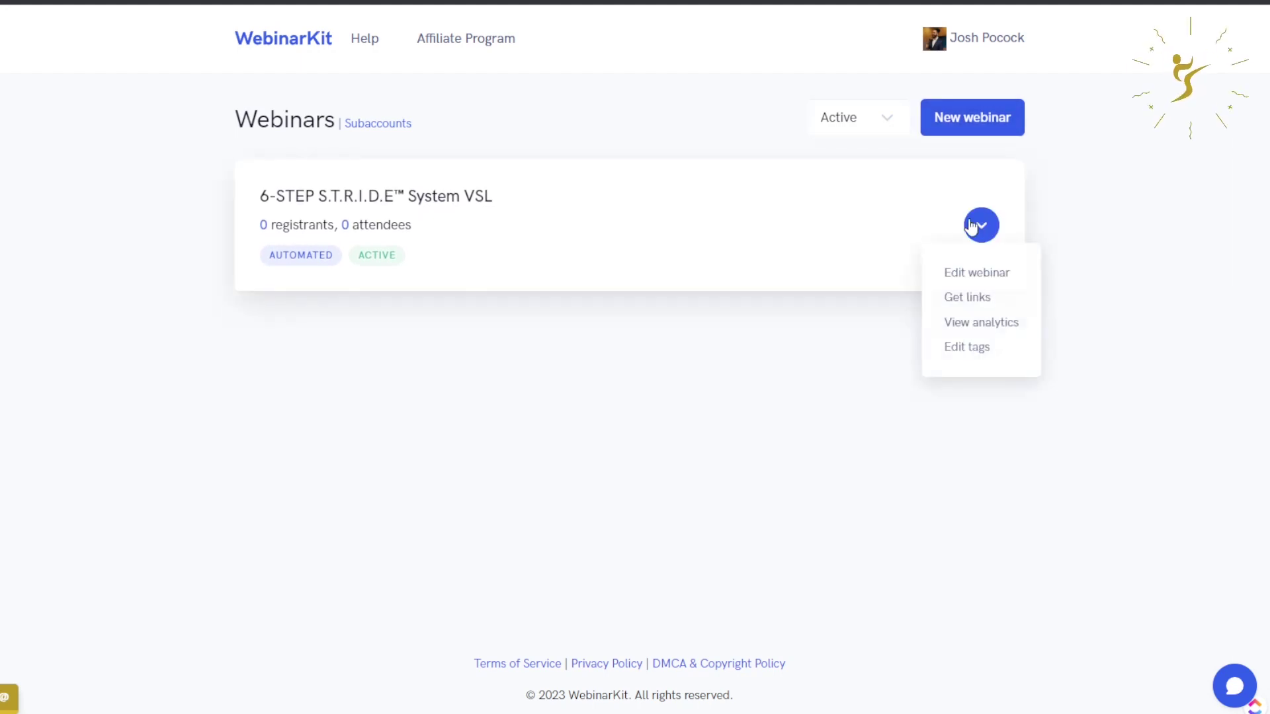
left_click(968, 301)
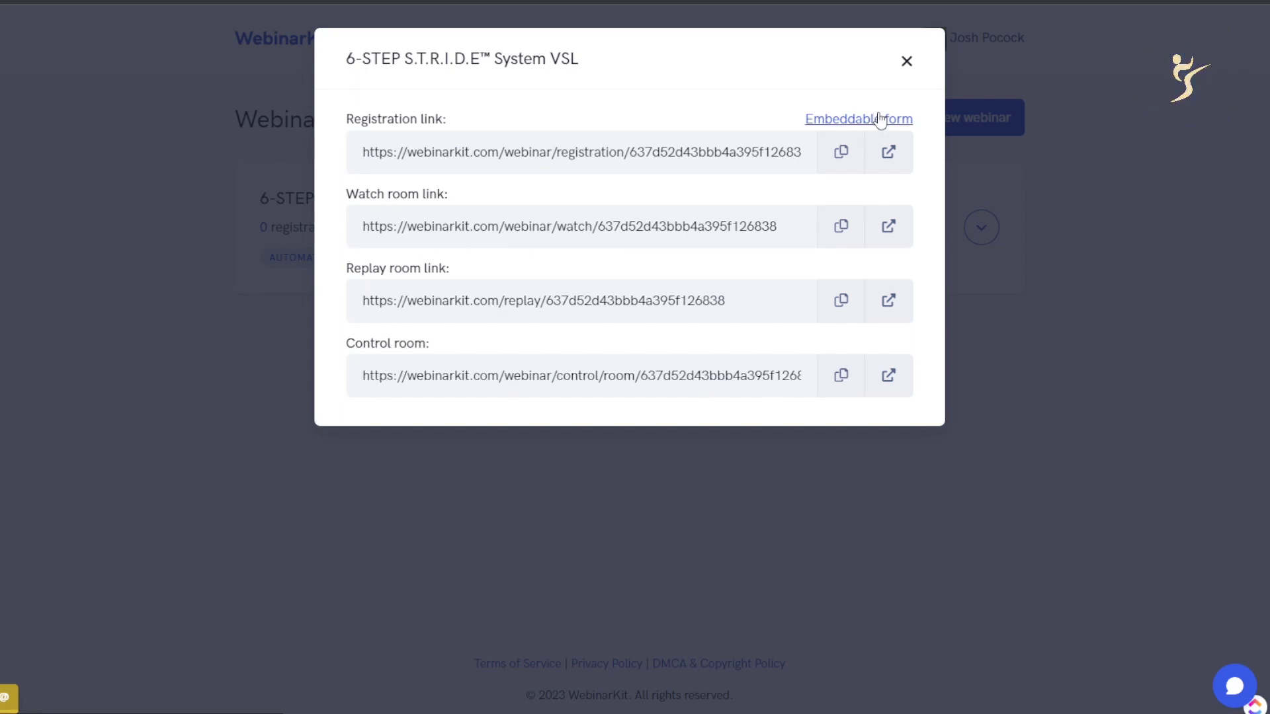
left_click_drag(516, 162, 468, 178)
left_click(858, 120)
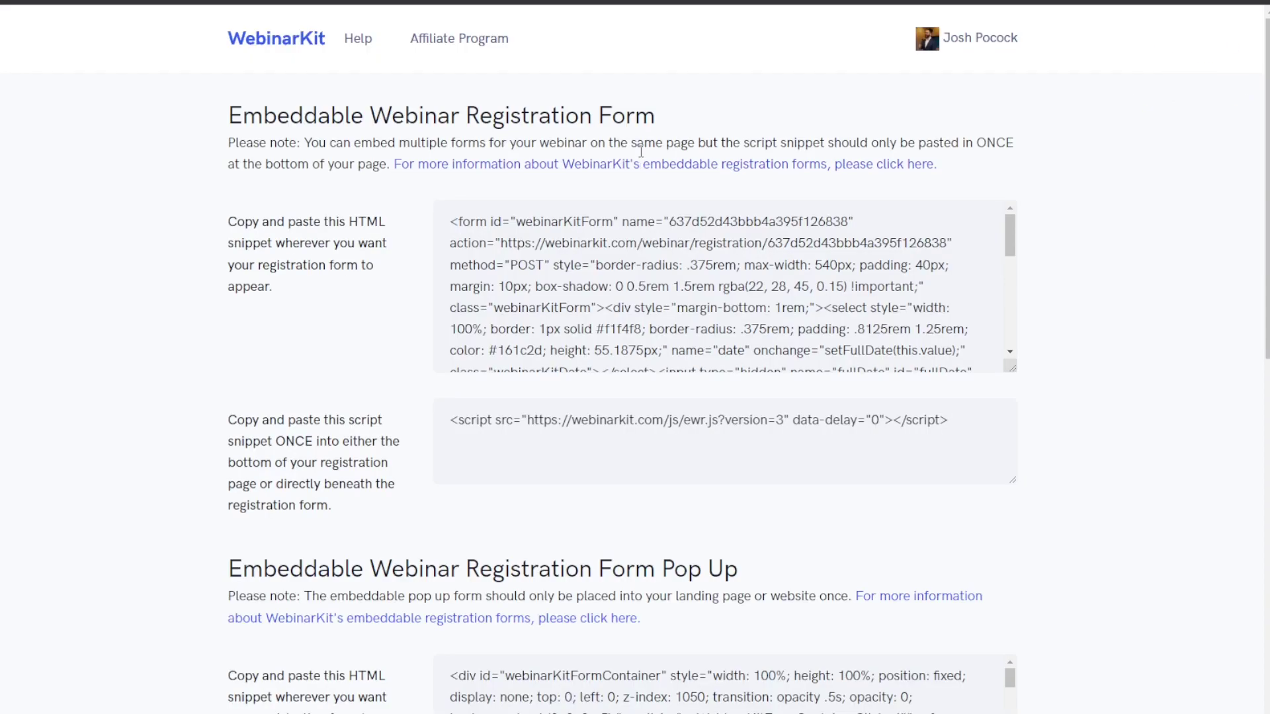
scroll(201, 349, "down", 10)
scroll(888, 217, "up", 10)
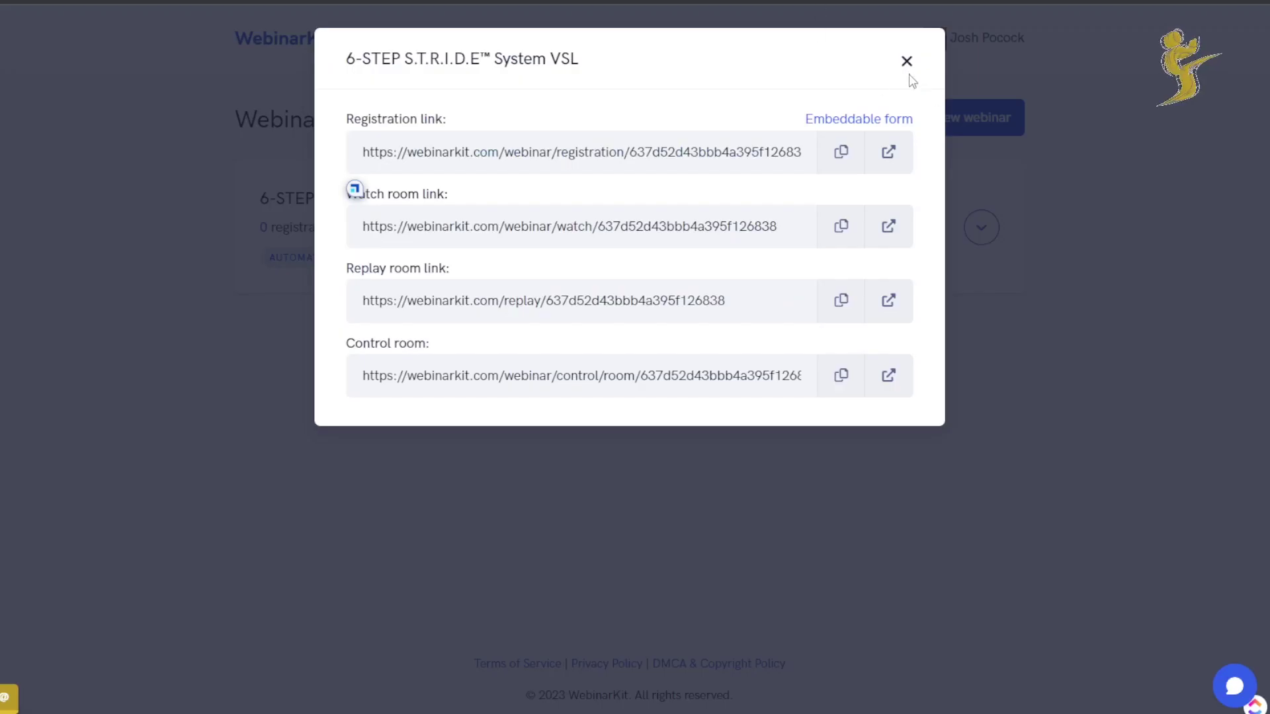
left_click(906, 65)
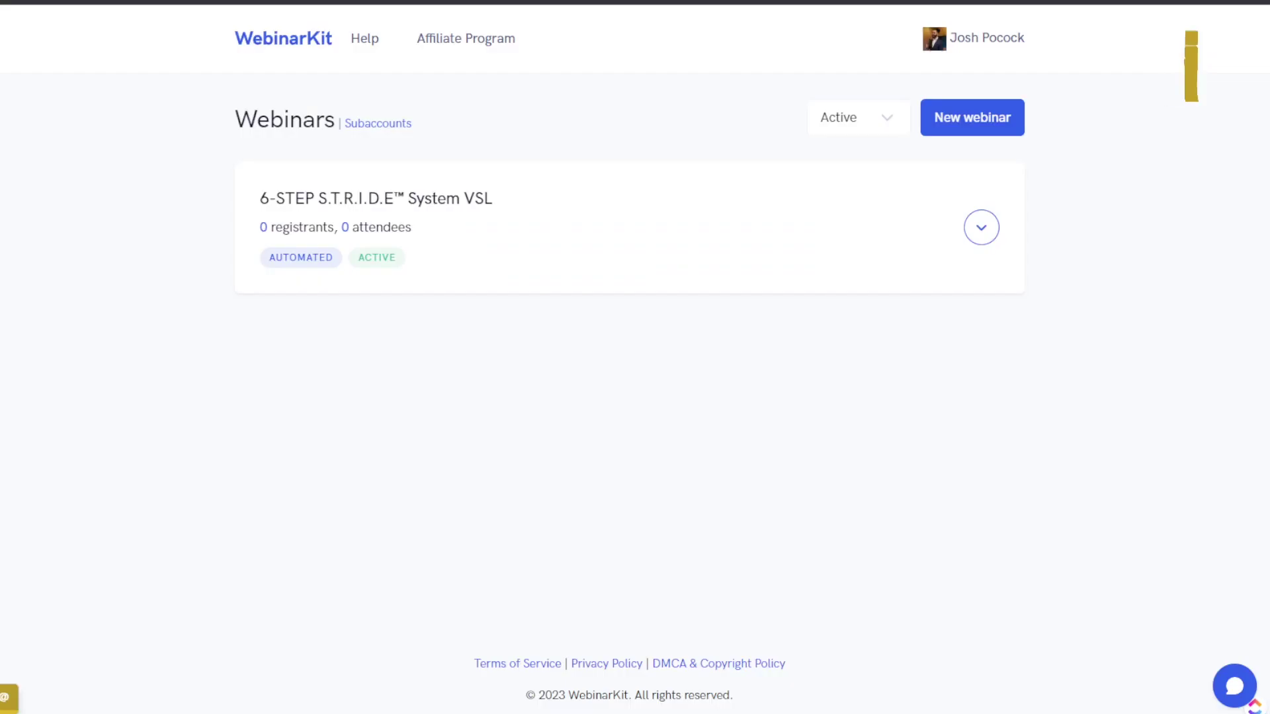
Step: Open the WebinarKit Custom Domain offer from the account Settings and find its pricing section
mouse_move(958, 62)
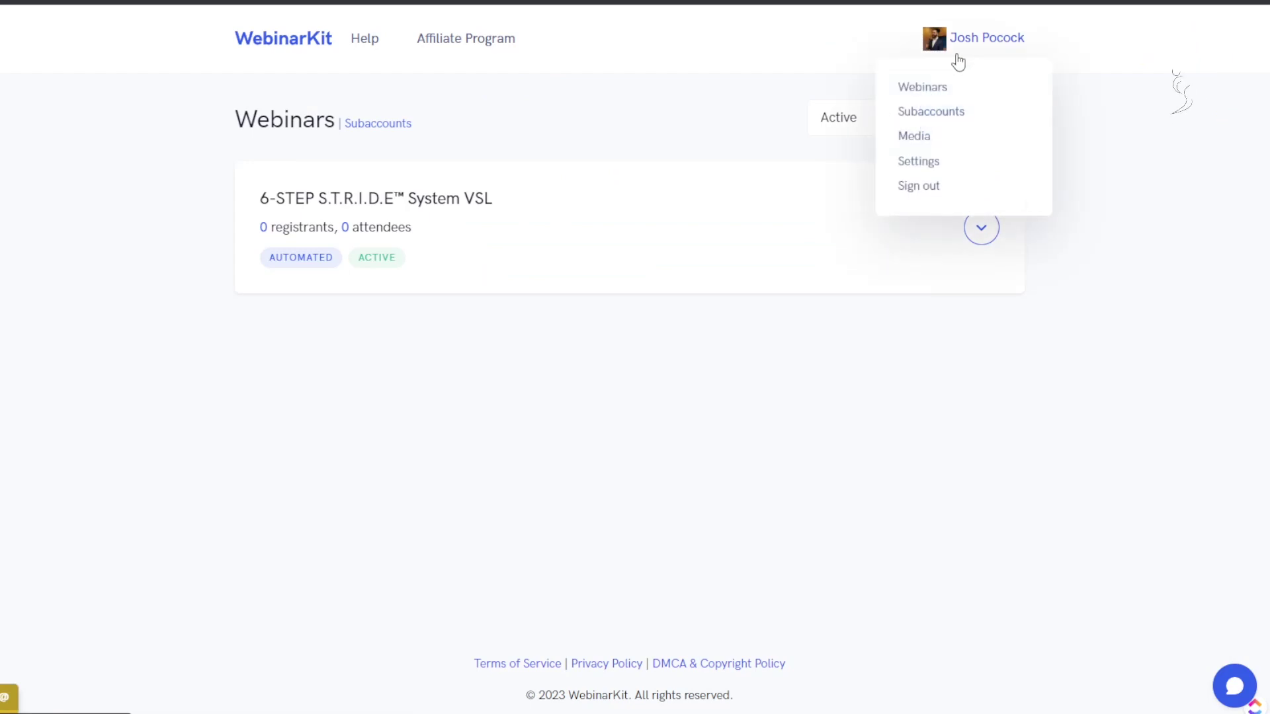
left_click(919, 168)
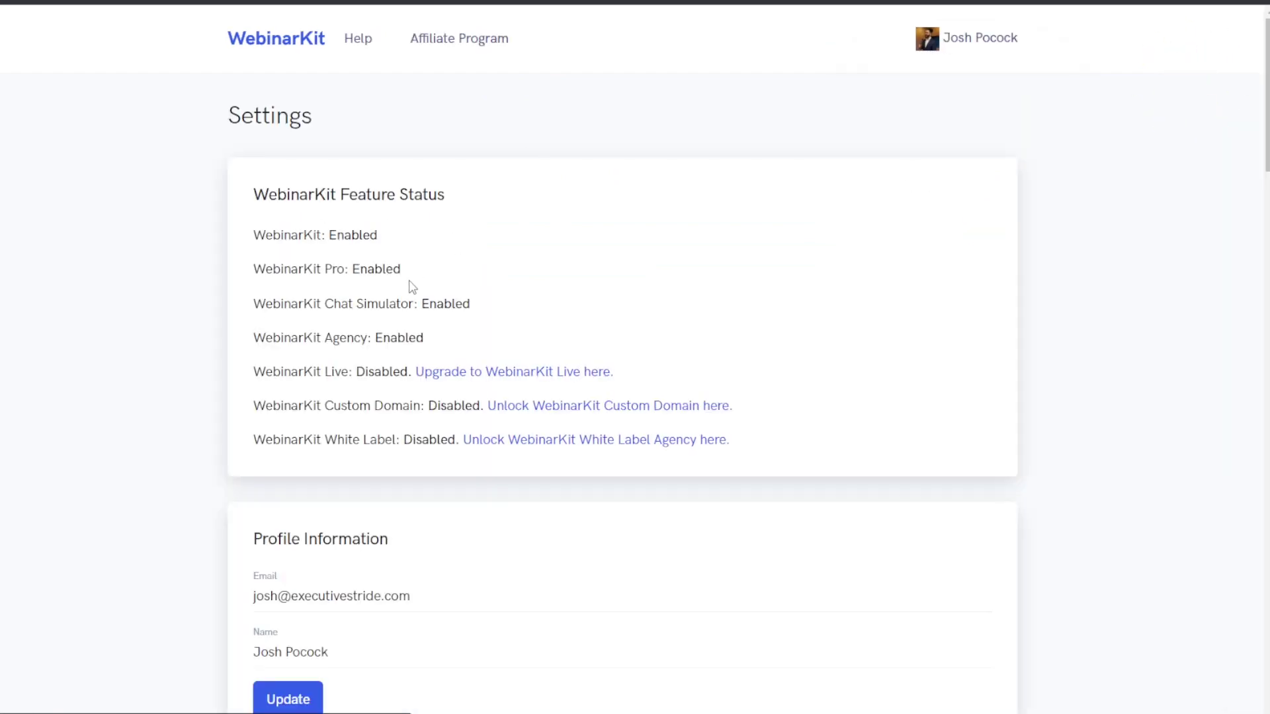
left_click(516, 408)
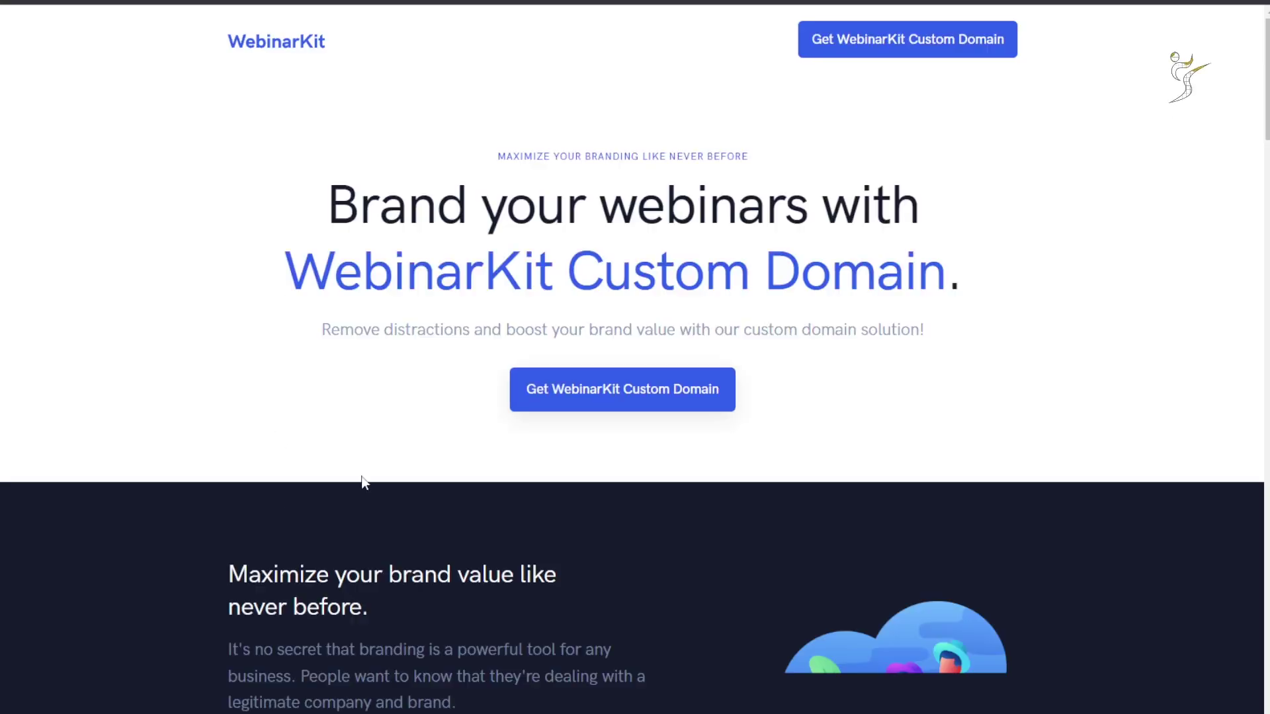
scroll(349, 494, "down", 12)
scroll(431, 518, "down", 4)
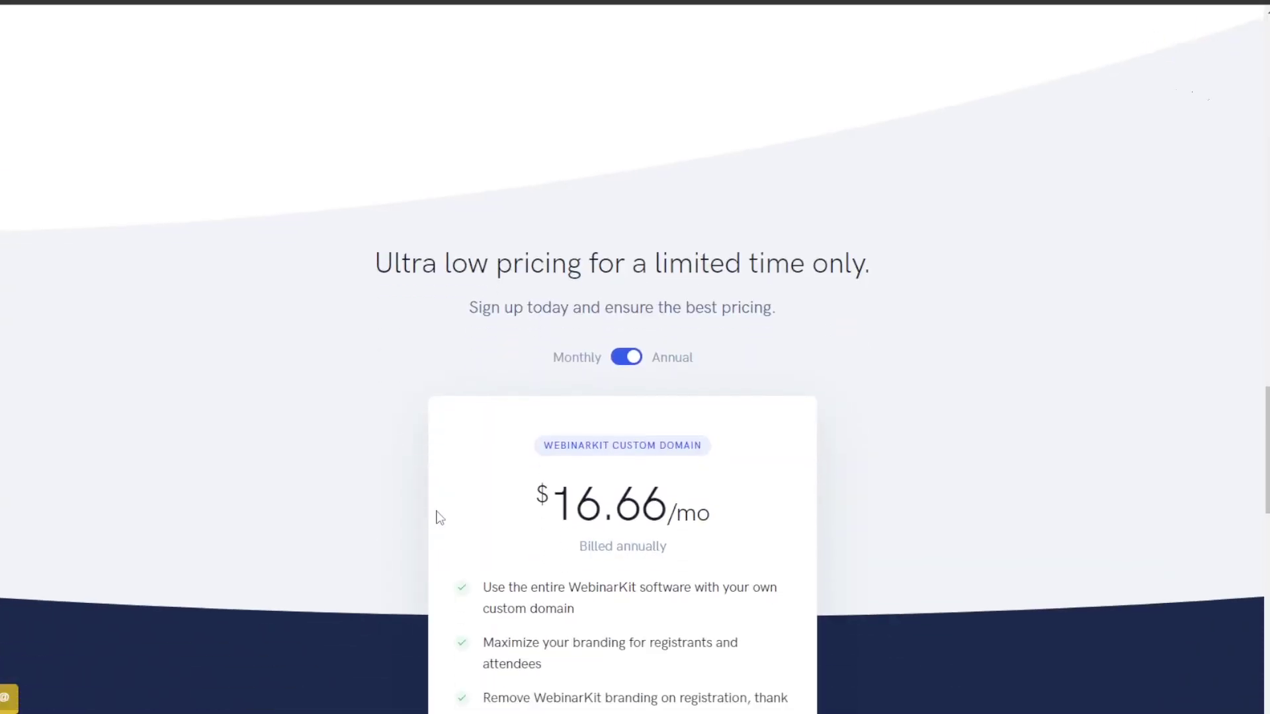
scroll(645, 434, "down", 1)
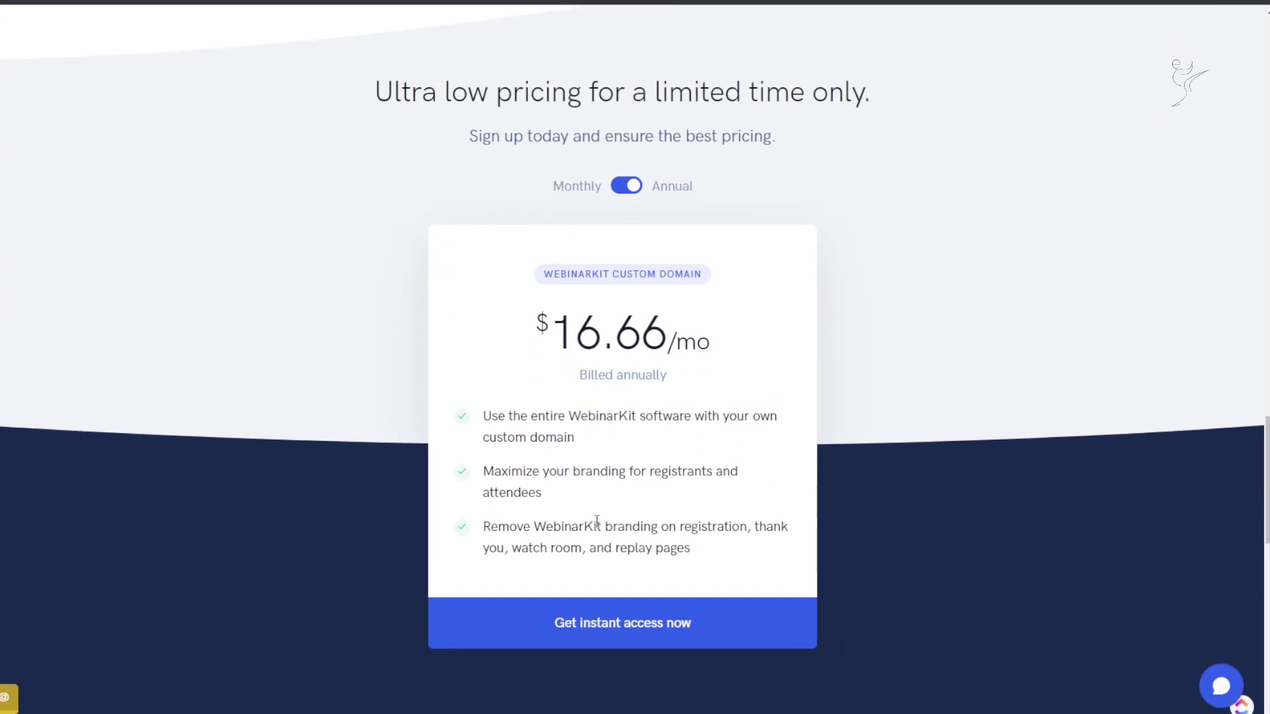
Step: Compare the Custom Domain offer's monthly and annual billing, and review its FAQ and branding description
left_click(632, 183)
left_click(632, 183)
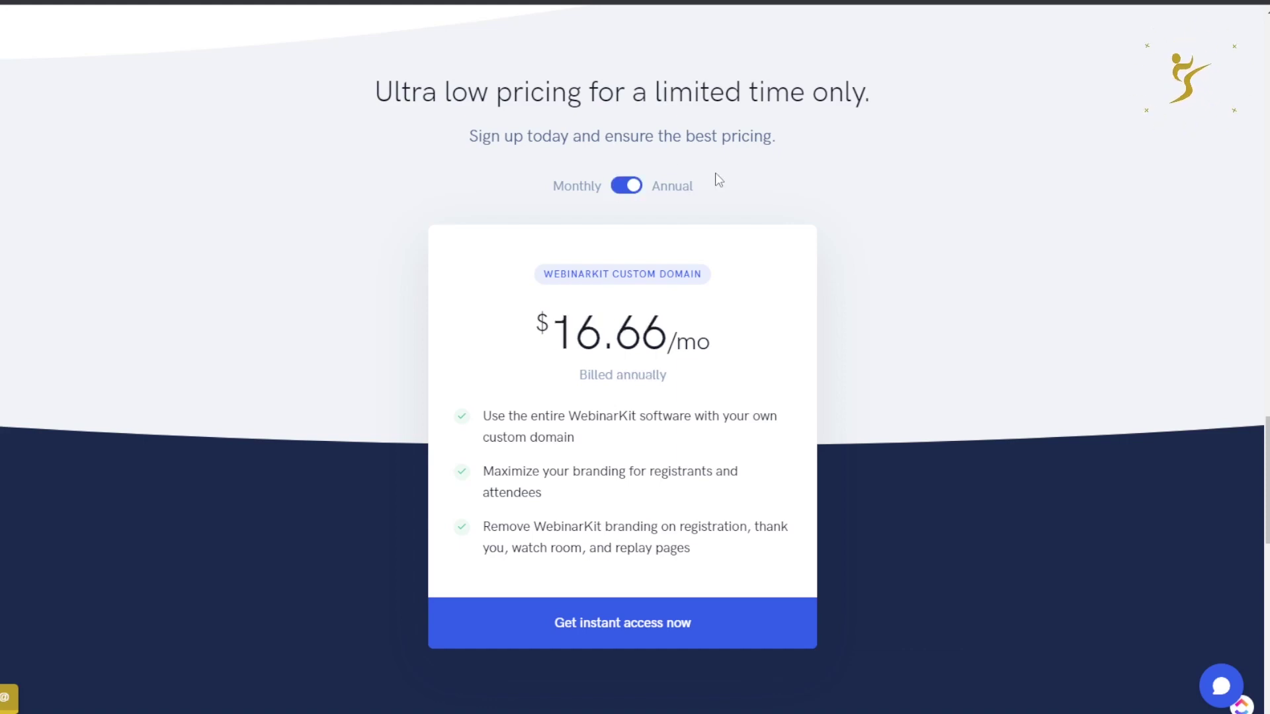
scroll(524, 360, "down", 15)
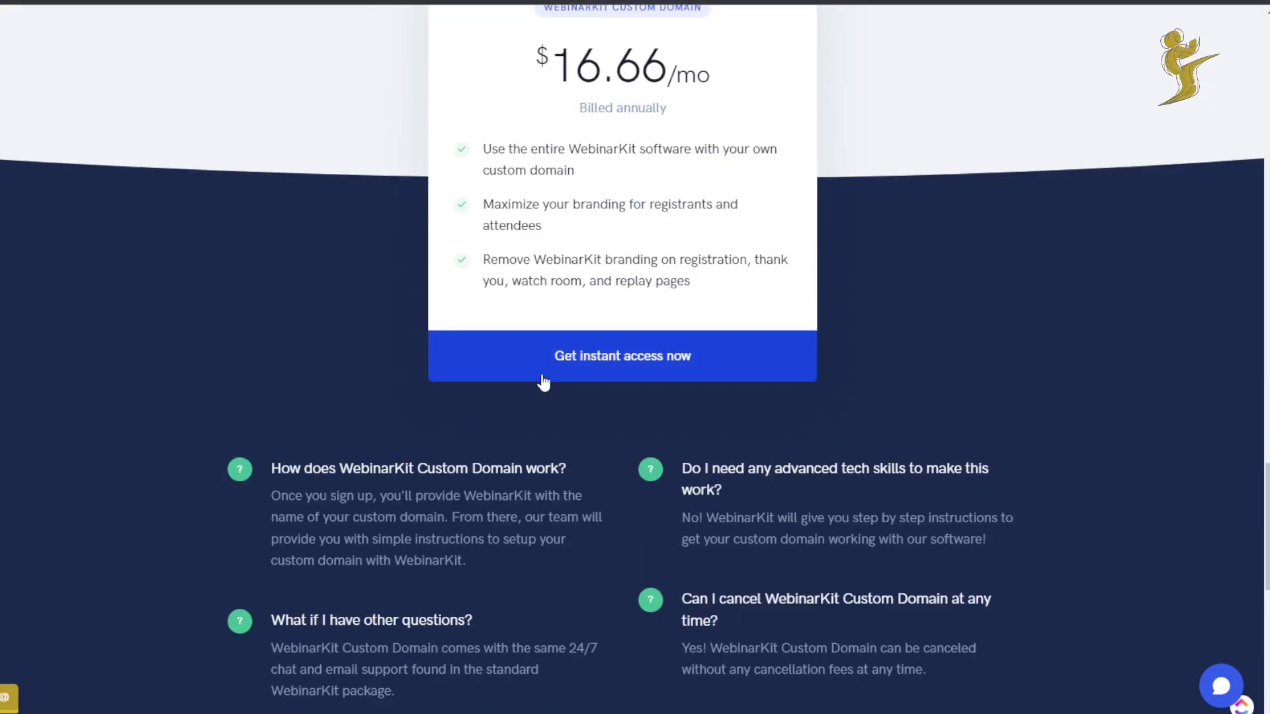
scroll(547, 372, "up", 8)
scroll(559, 397, "up", 10)
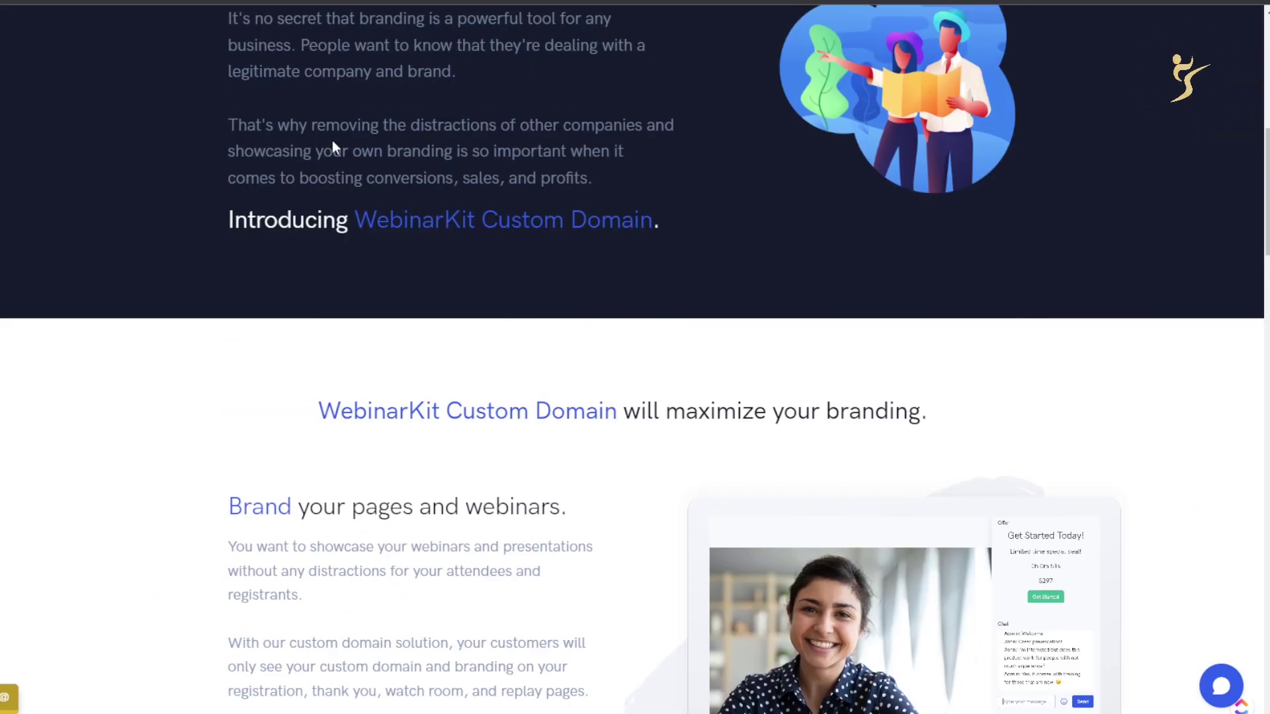
scroll(332, 144, "up", 10)
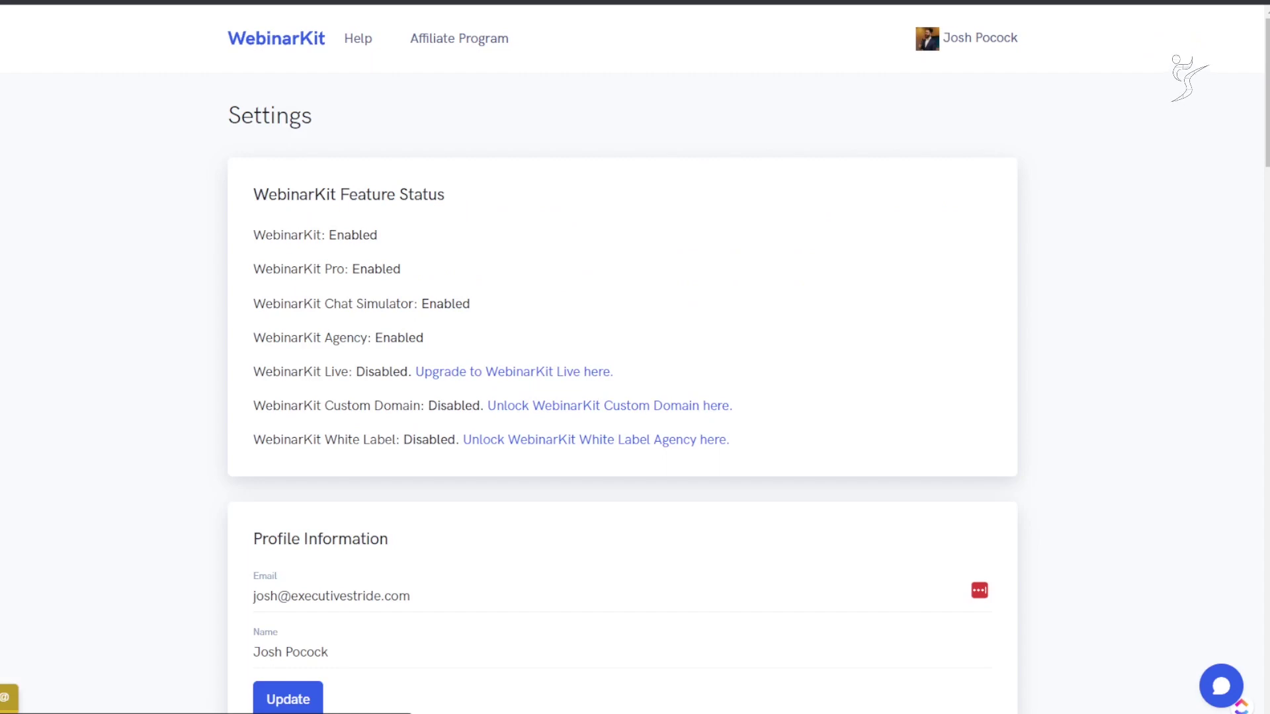
Step: Return to the Webinars list and open the analytics of the 6-STEP S.T.R.I.D.E™ System VSL webinar
left_click_drag(360, 40, 470, 28)
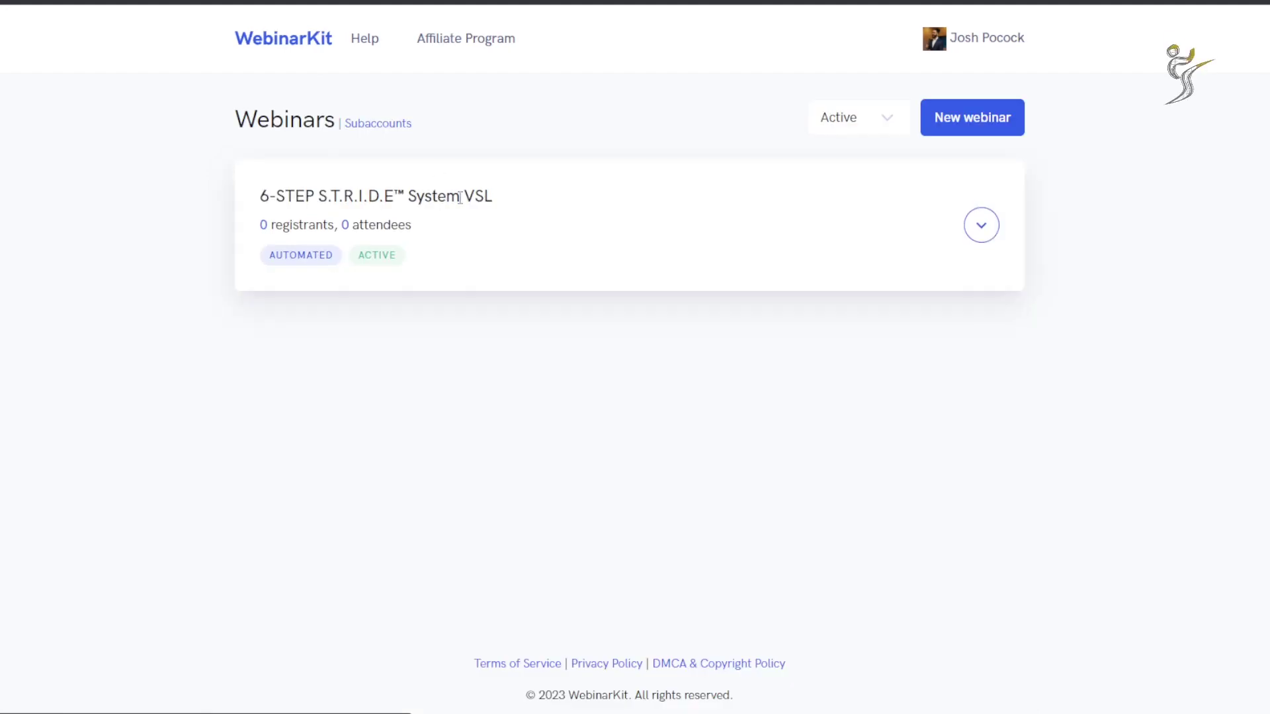
left_click(981, 226)
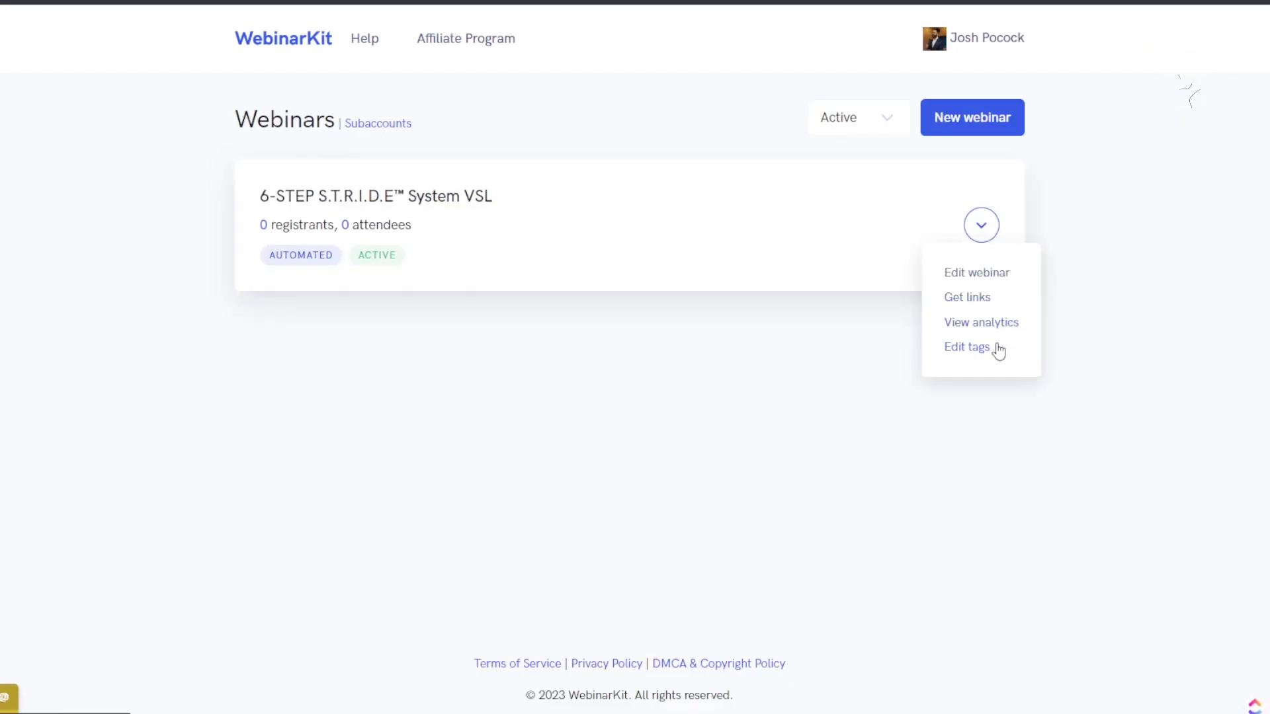
left_click(1006, 320)
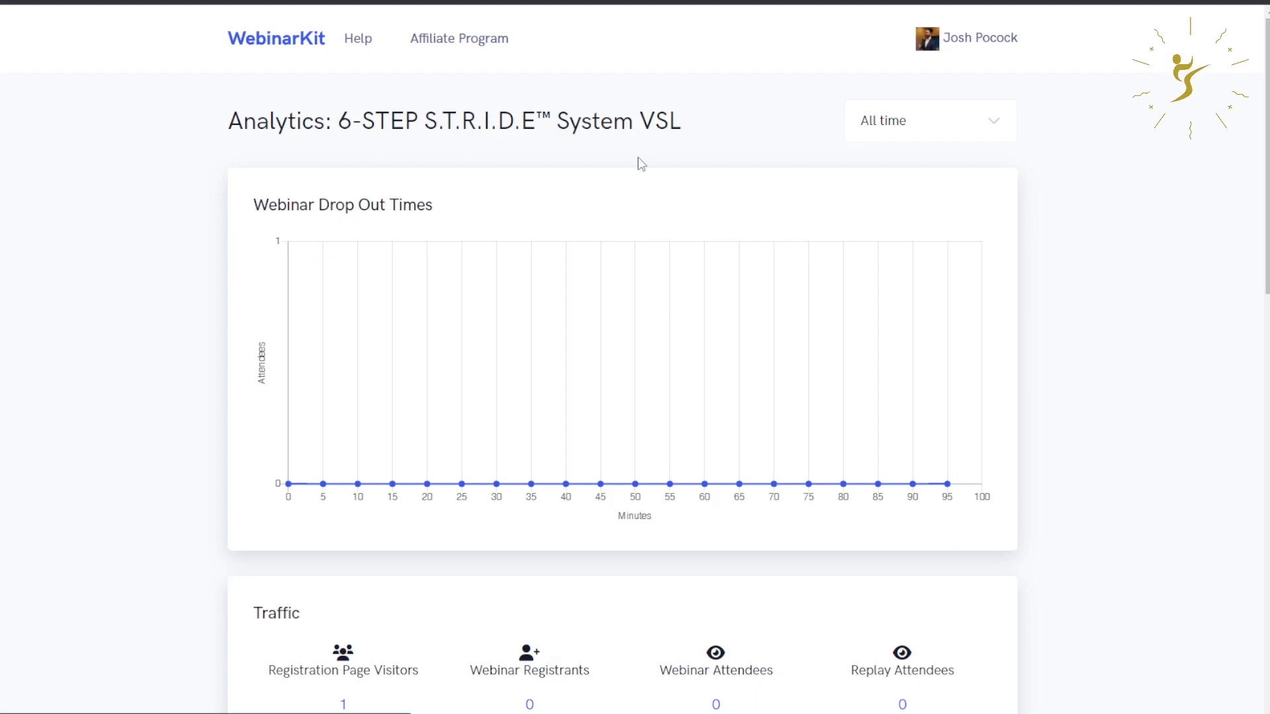
scroll(675, 375, "down", 15)
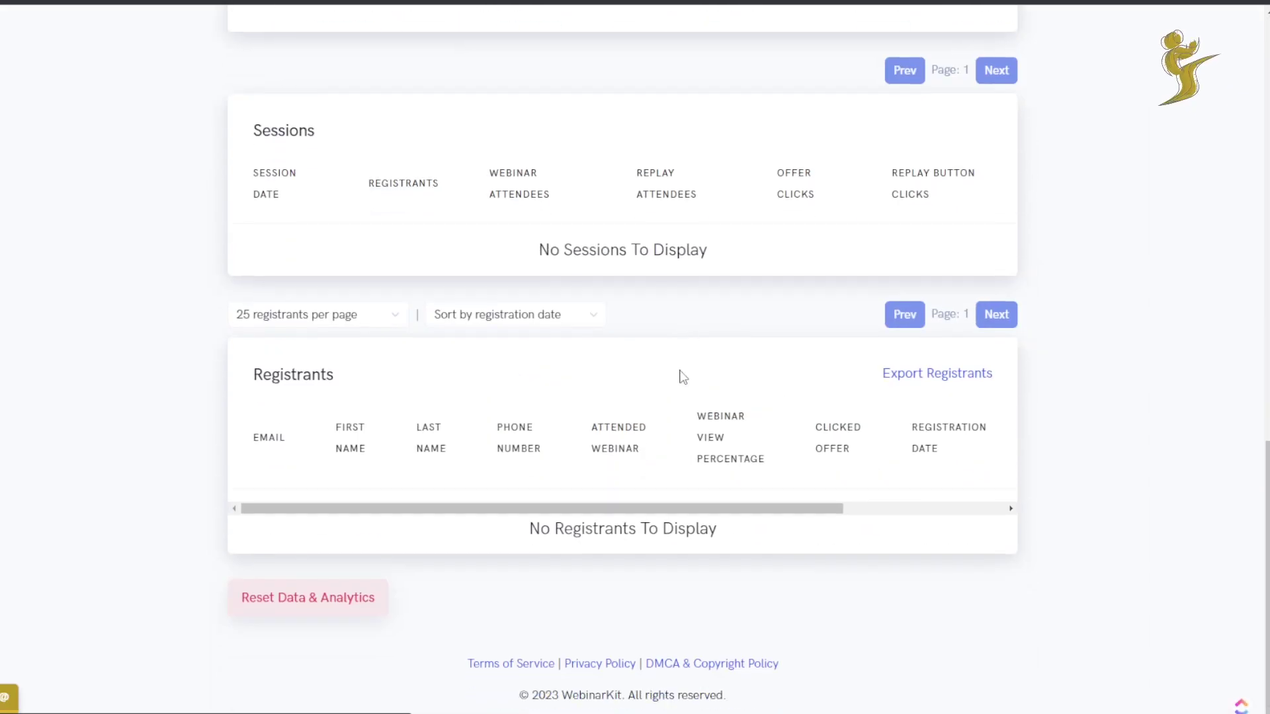
scroll(615, 385, "up", 10)
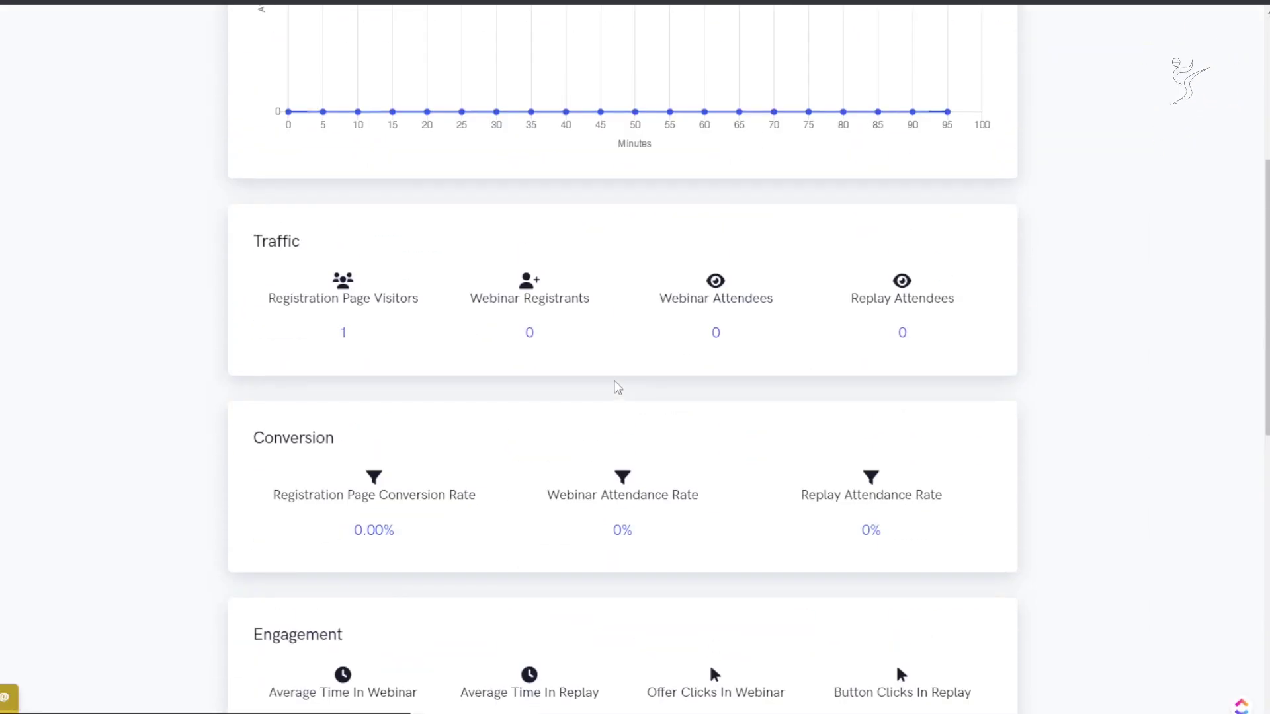
scroll(530, 284, "up", 5)
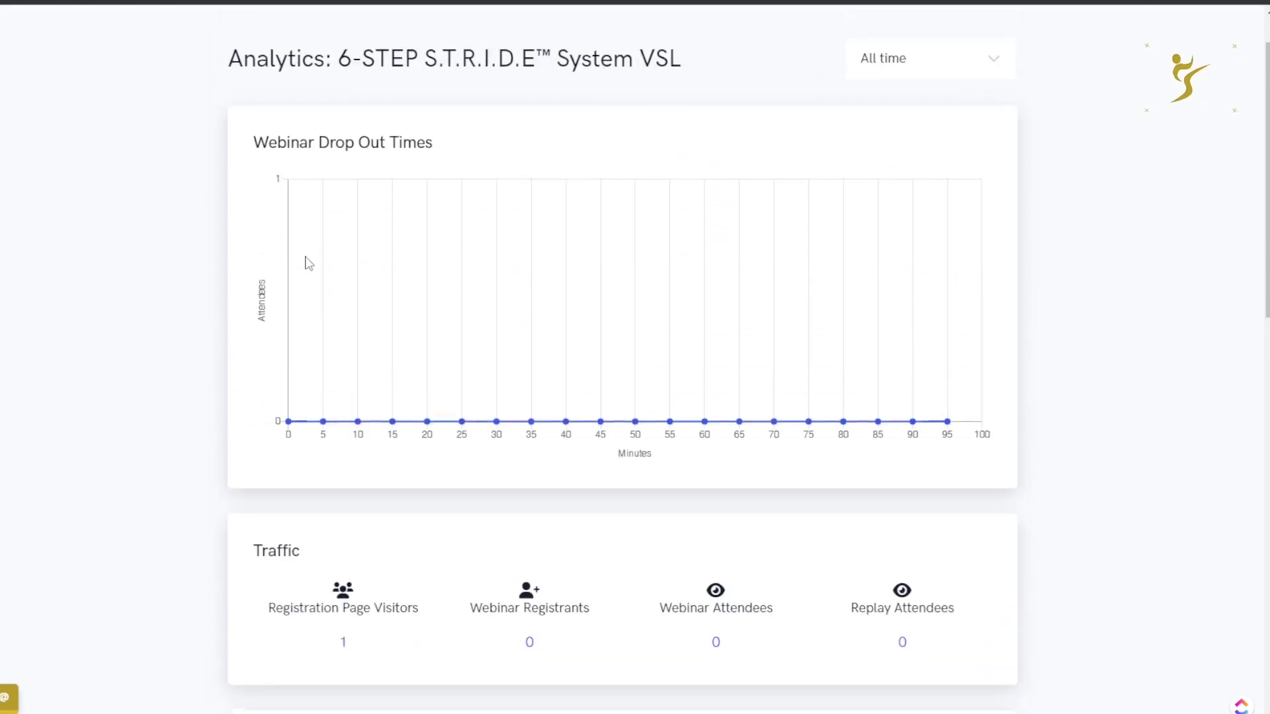
Step: Examine the webinar's drop-out times, traffic, conversion, engagement, sessions and registrants analytics sections
scroll(681, 264, "down", 15)
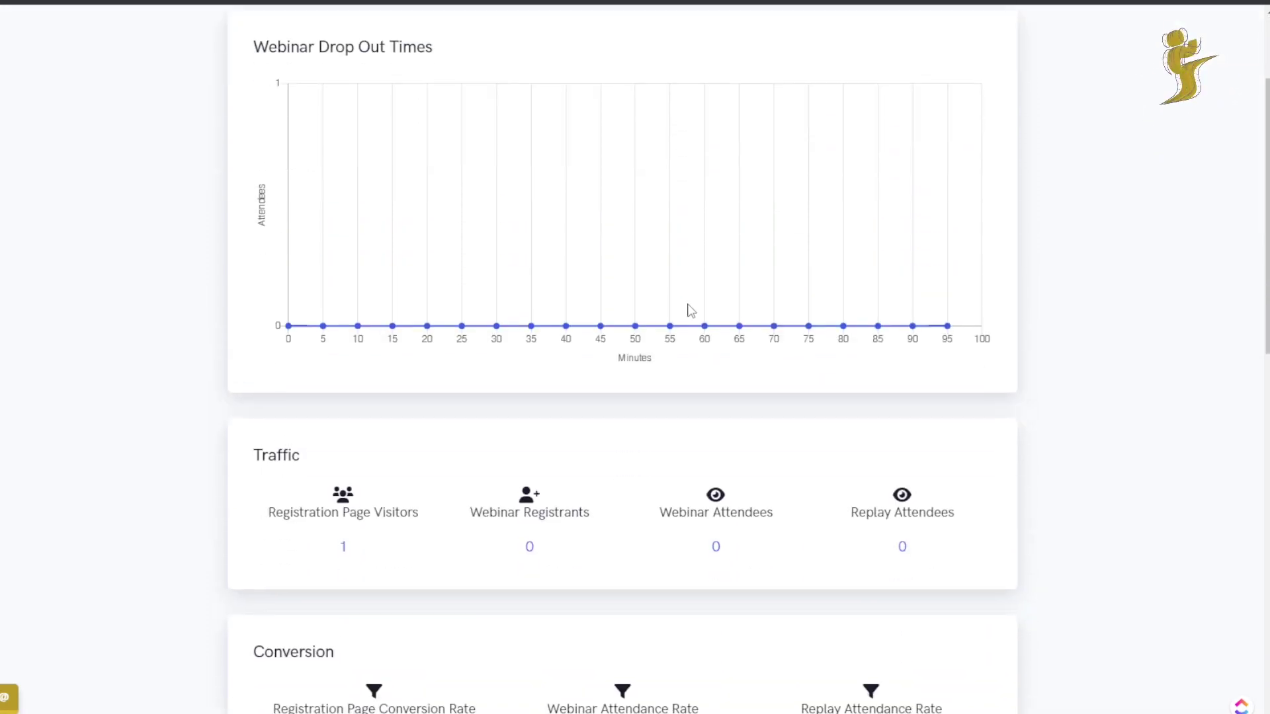
scroll(483, 319, "up", 2)
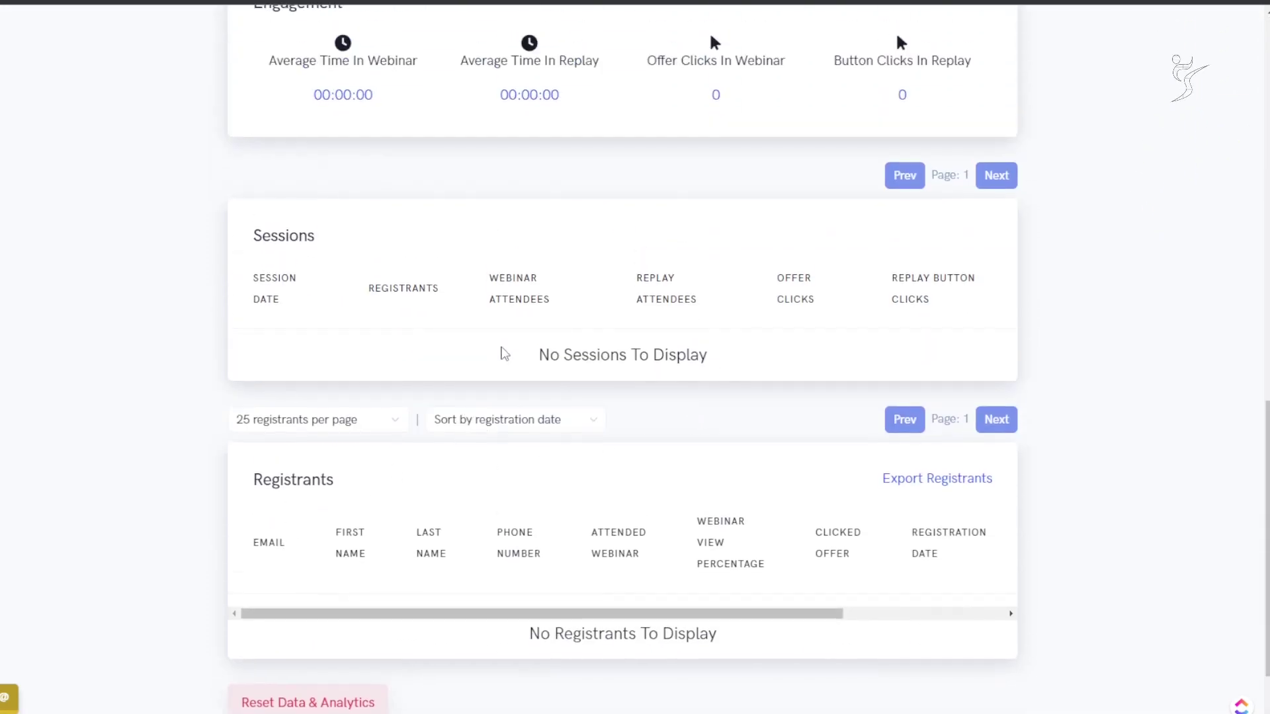
scroll(683, 250, "up", 2)
scroll(683, 249, "down", 5)
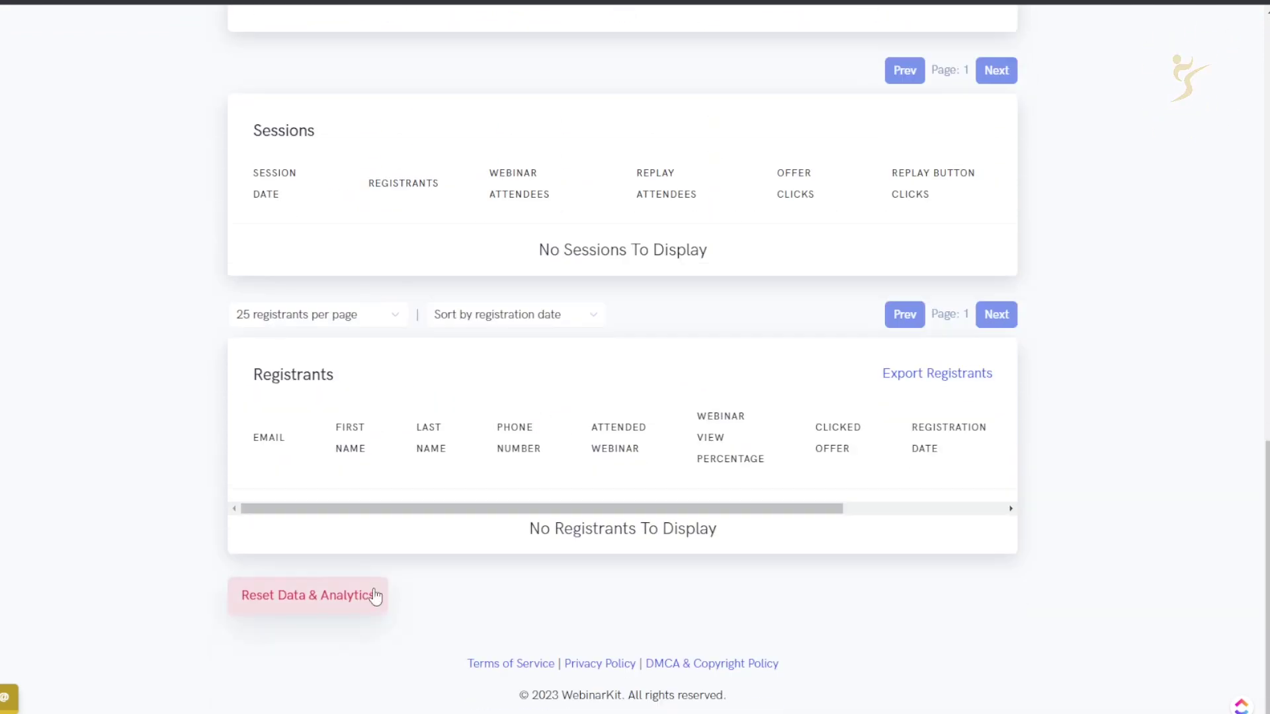
scroll(363, 431, "up", 1)
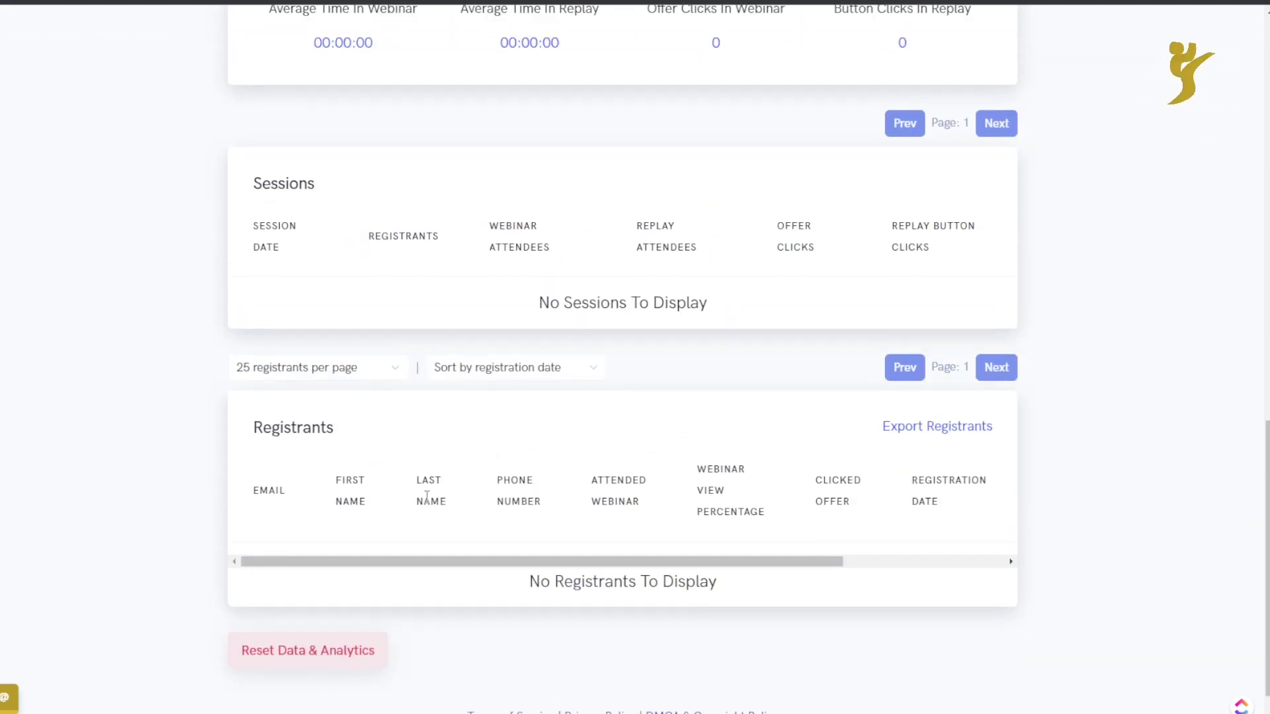
scroll(487, 523, "up", 6)
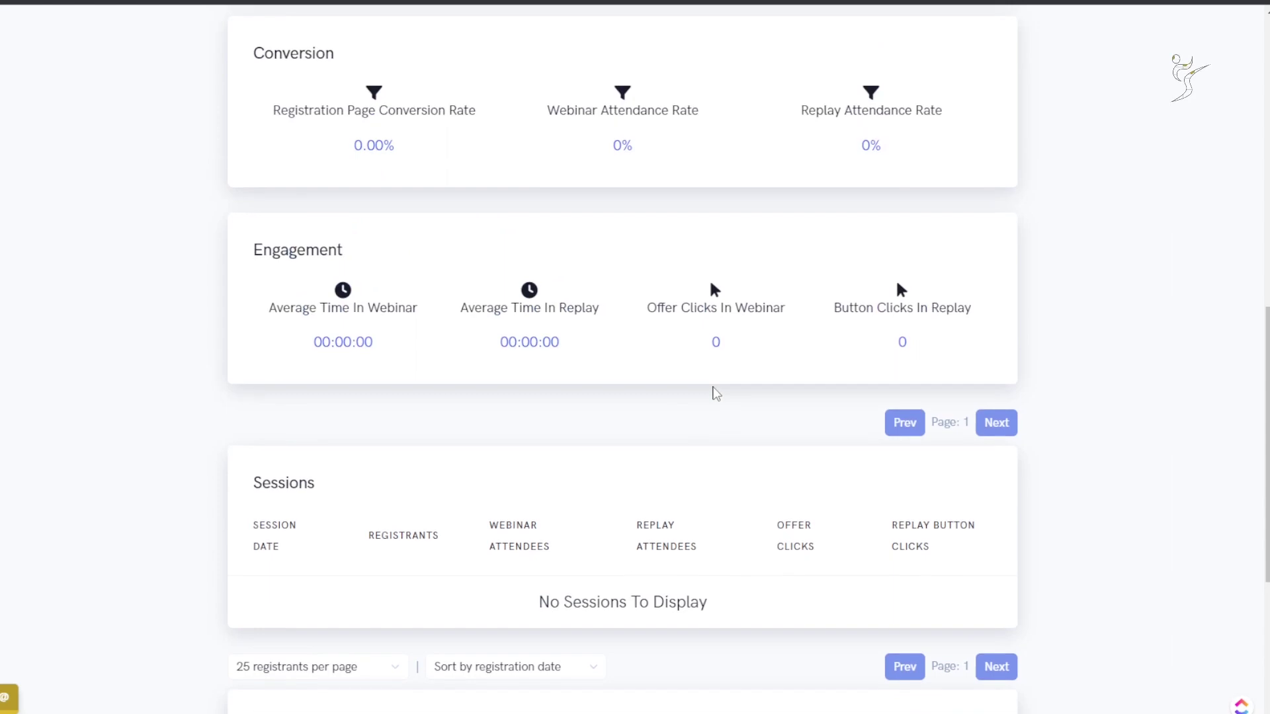
scroll(406, 318, "up", 8)
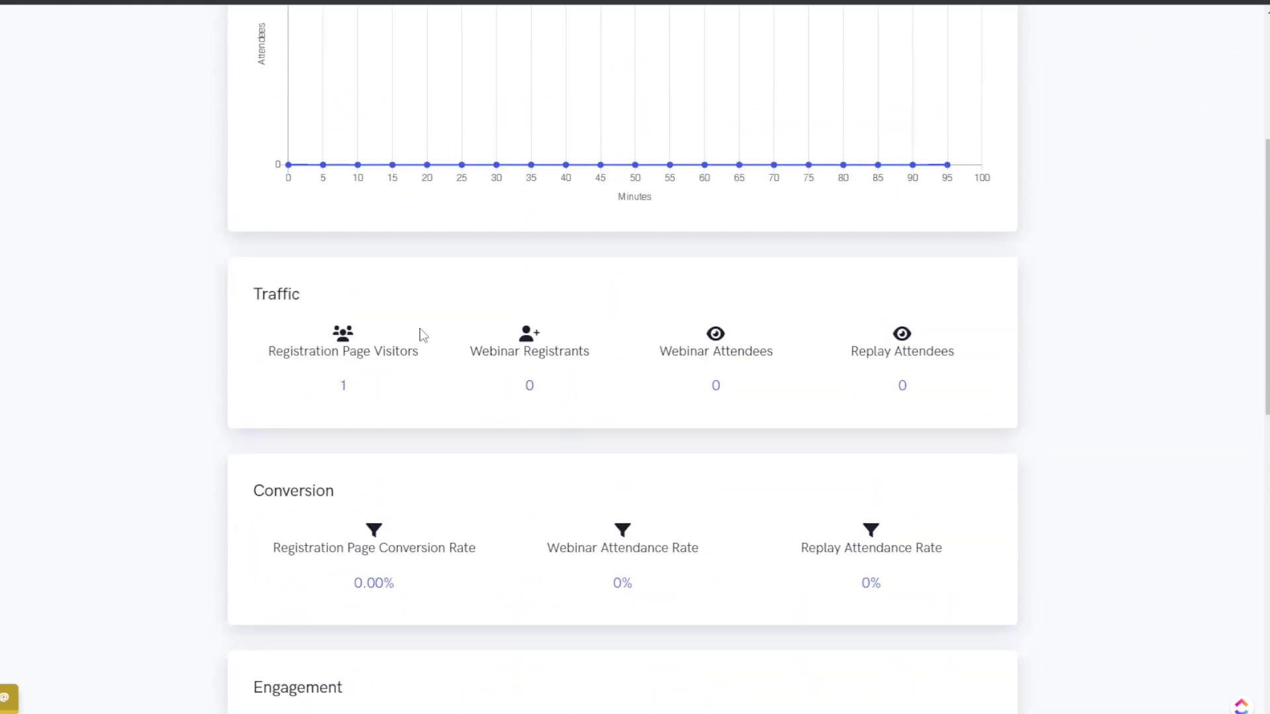
Step: View the date range options for the webinar analytics and return to the Webinars list
scroll(402, 357, "up", 3)
scroll(621, 507, "up", 3)
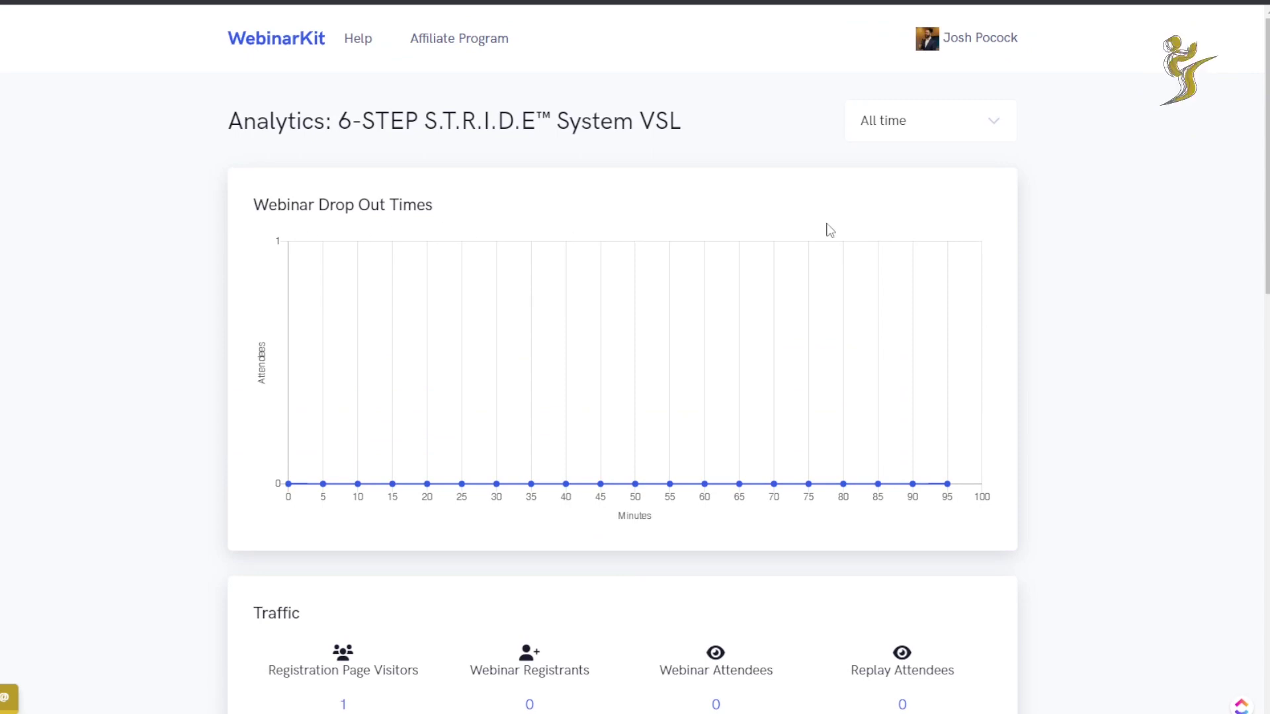
left_click(889, 131)
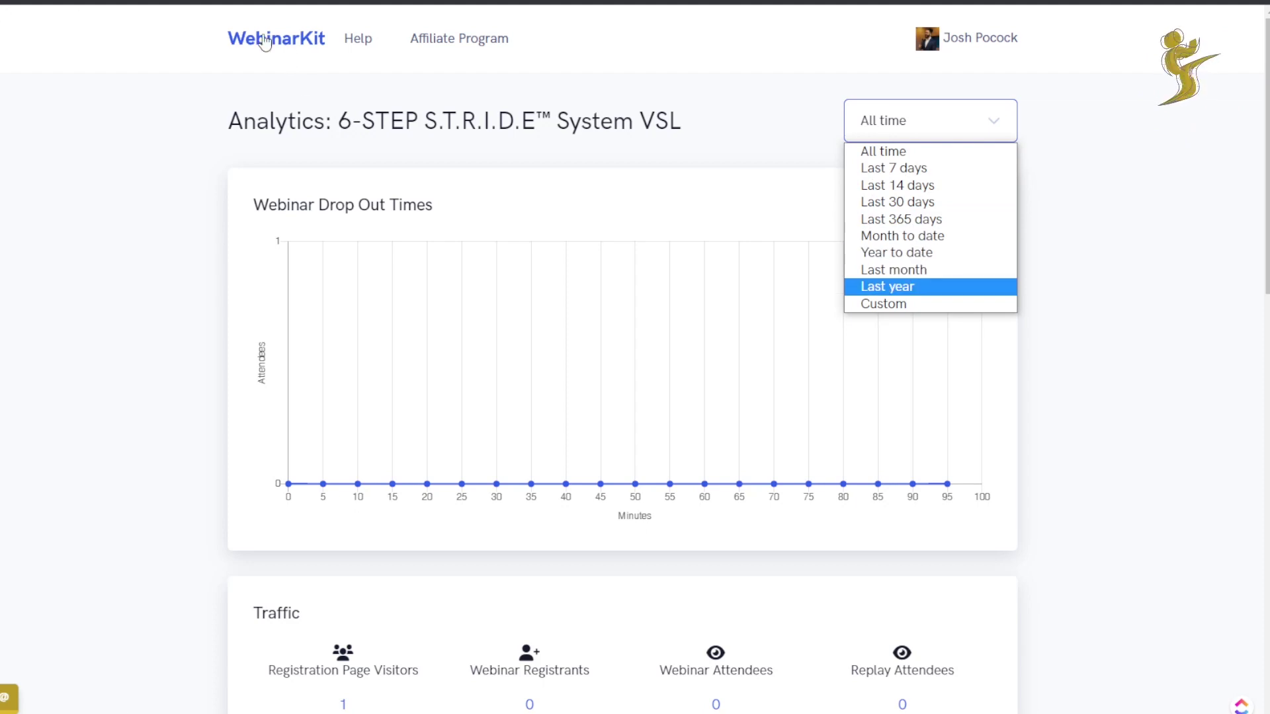
left_click(19, 2)
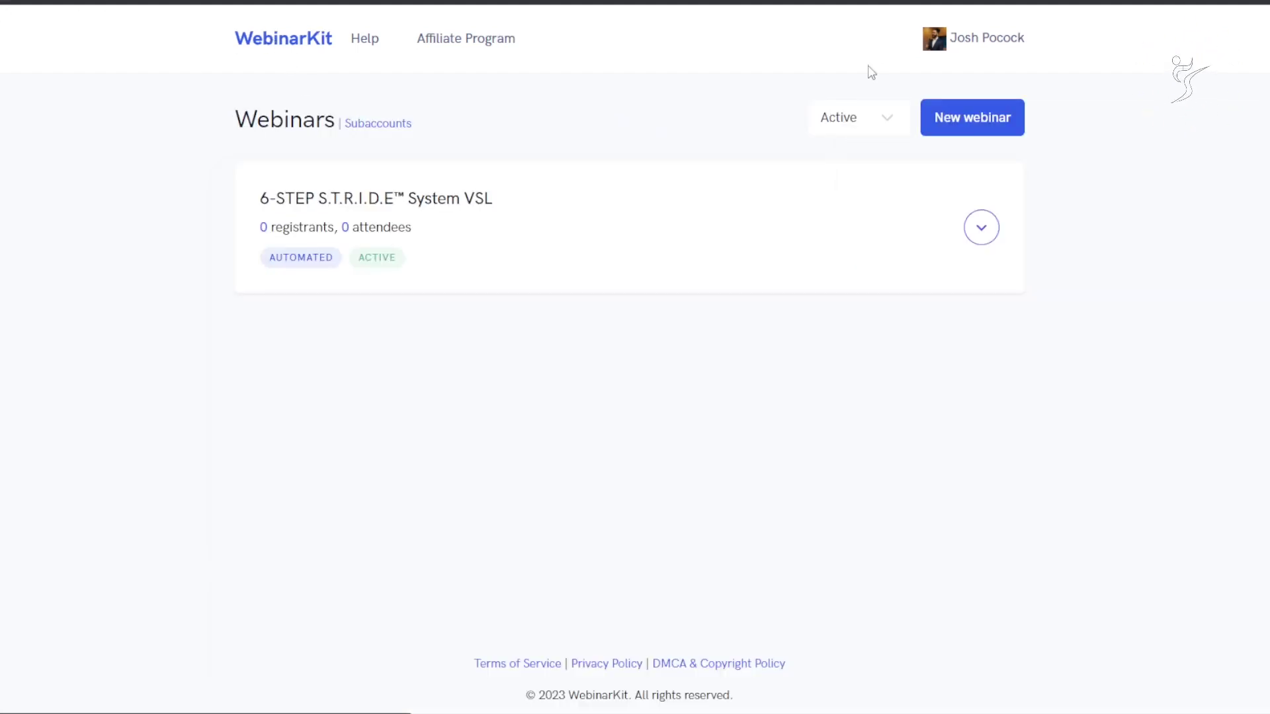
Step: Open the 6-STEP S.T.R.I.D.E™ System VSL webinar for editing and review its name, title, duration and presenter details
left_click(980, 228)
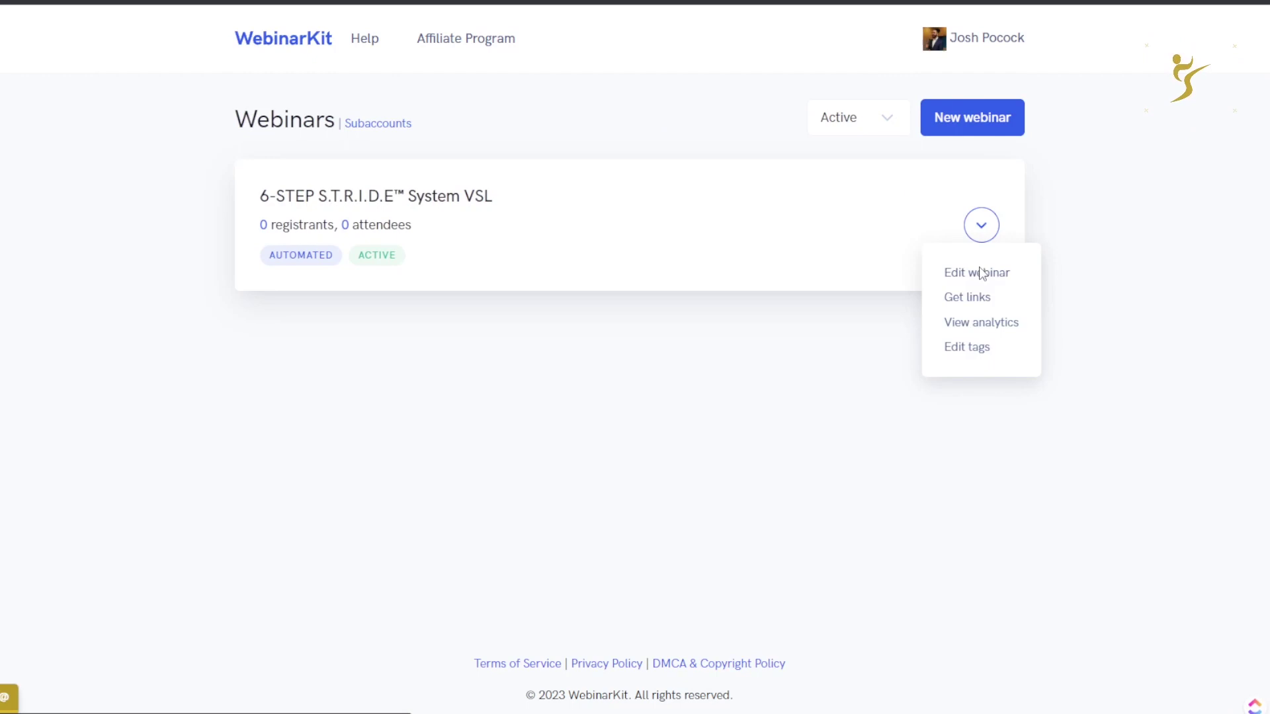
left_click(977, 272)
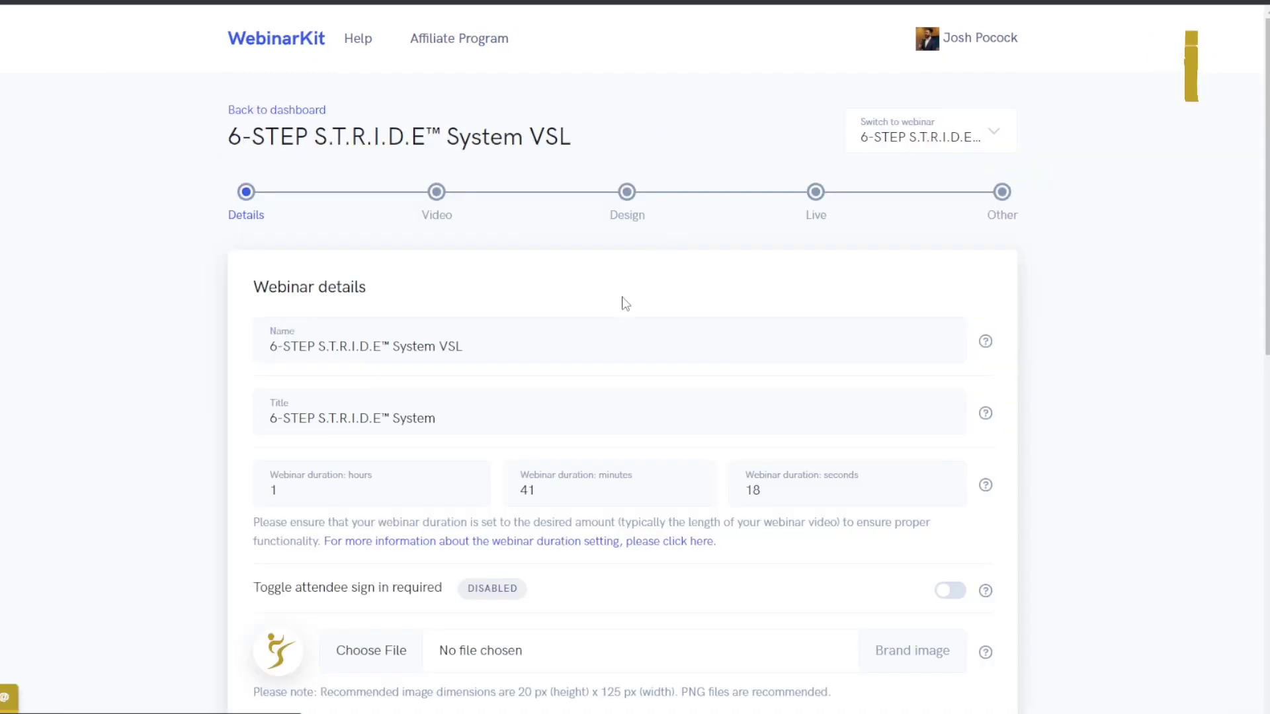
scroll(624, 300, "down", 2)
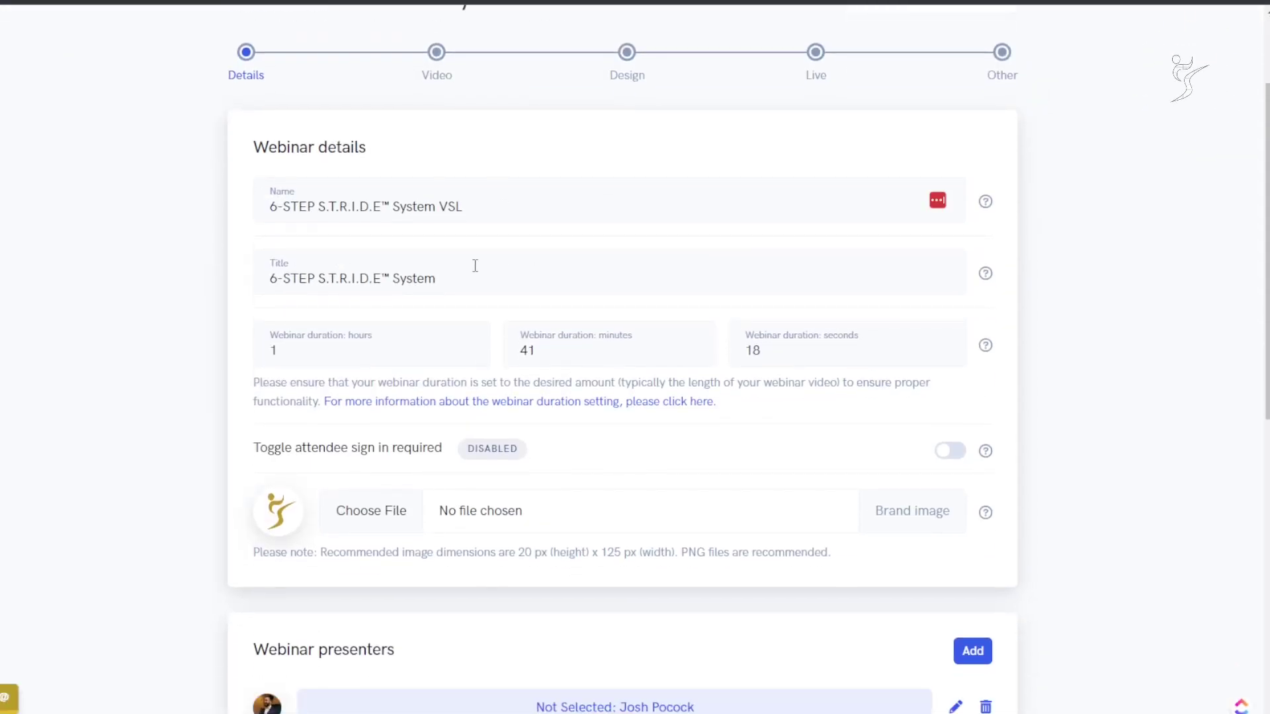
scroll(410, 287, "down", 1)
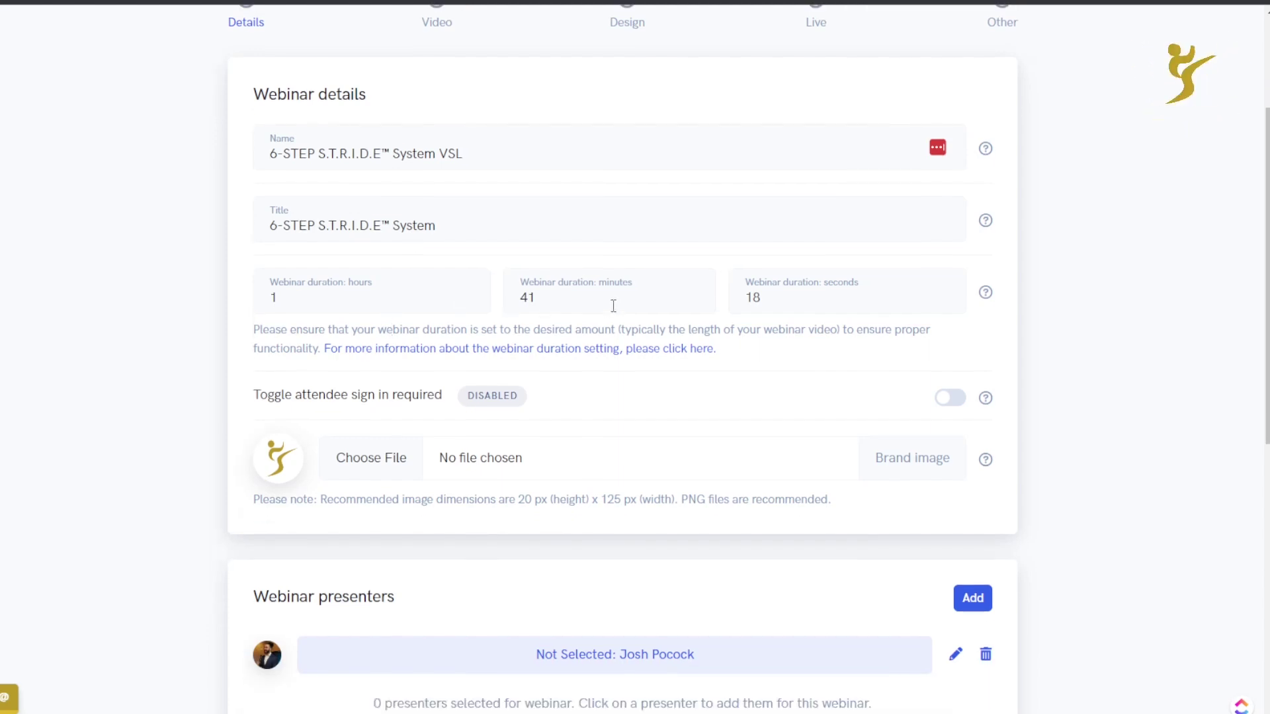
scroll(627, 307, "down", 9)
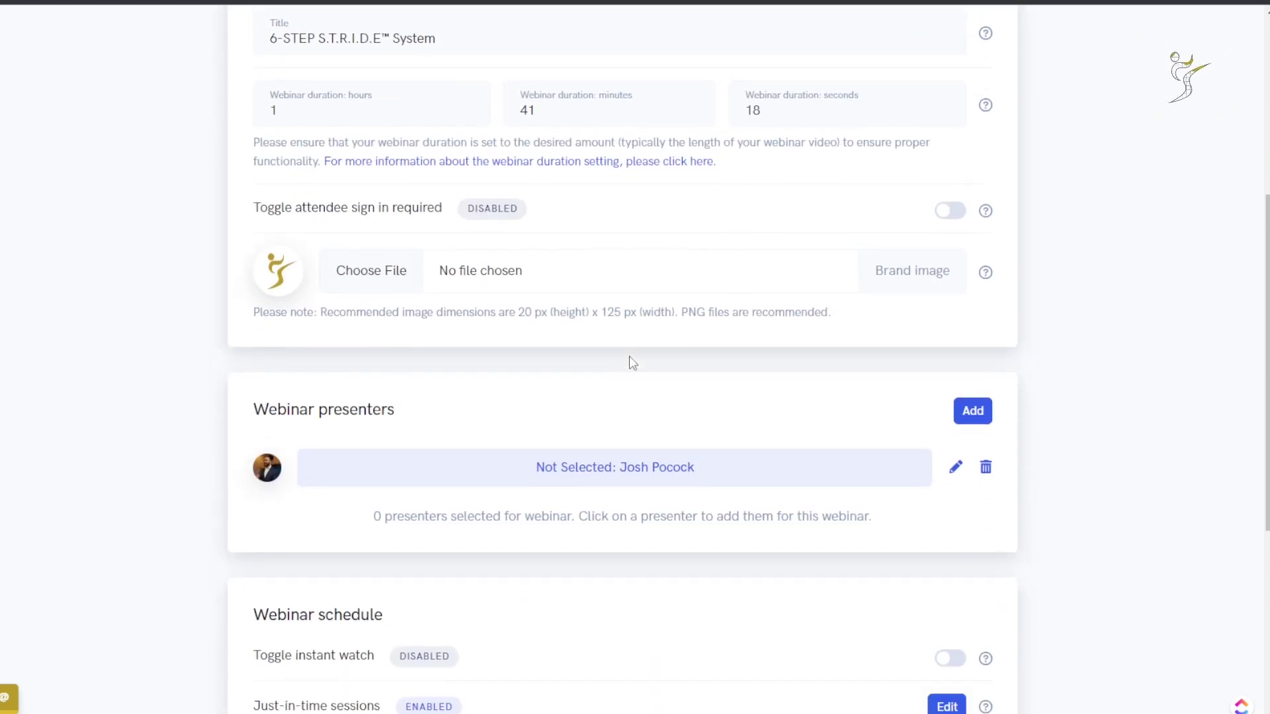
scroll(593, 357, "up", 12)
scroll(599, 392, "down", 4)
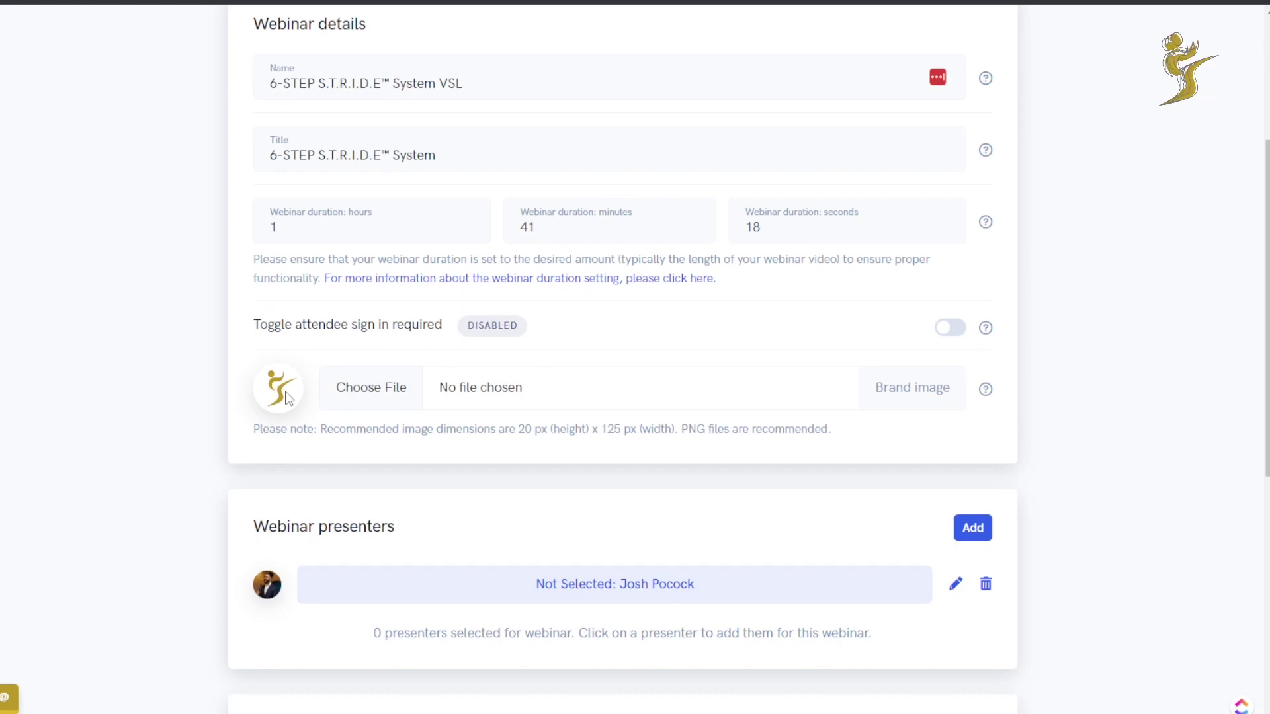
Step: Read the help note on requiring attendee sign-in and review the brand image setting
left_click_drag(399, 327, 555, 346)
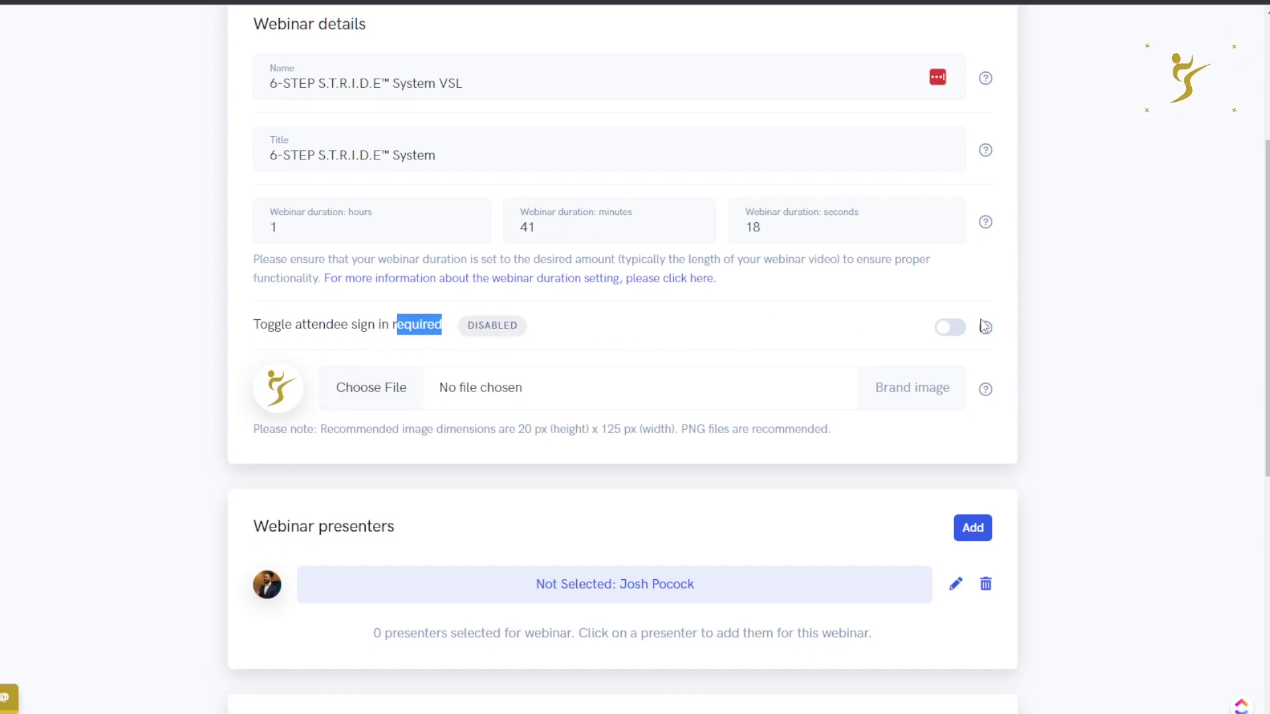
mouse_move(987, 328)
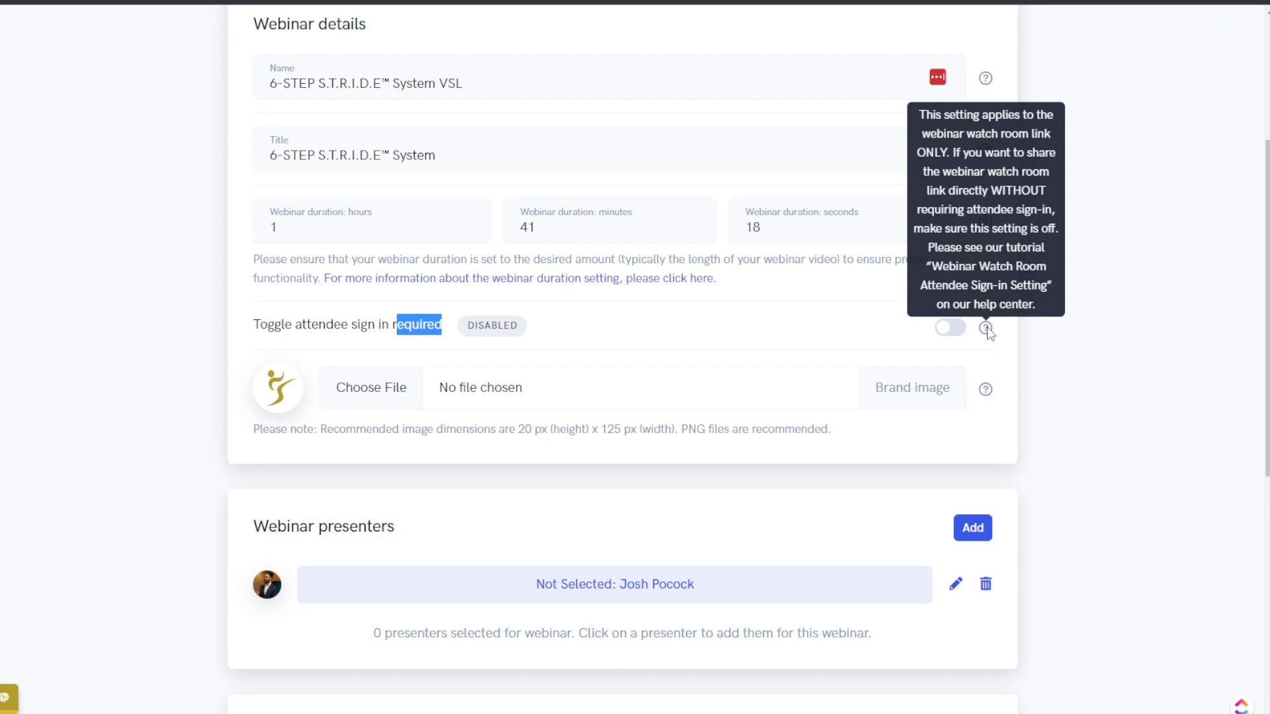
scroll(564, 397, "down", 2)
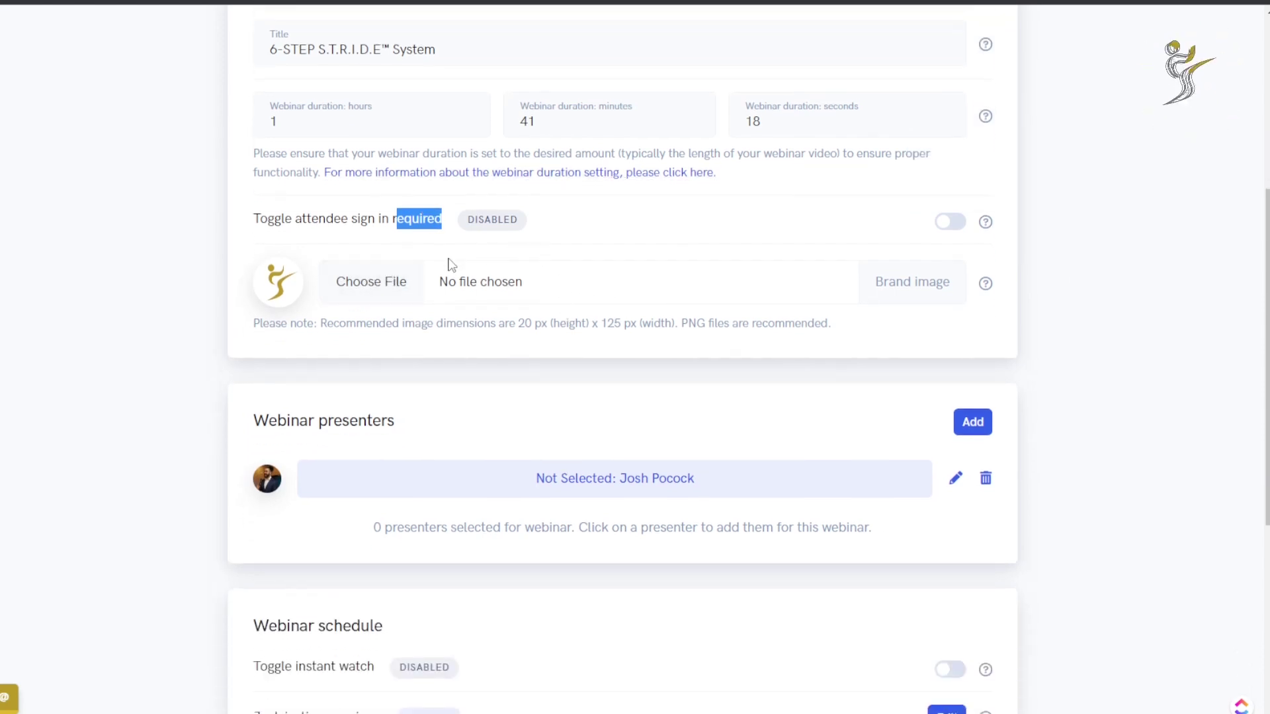
scroll(529, 271, "down", 1)
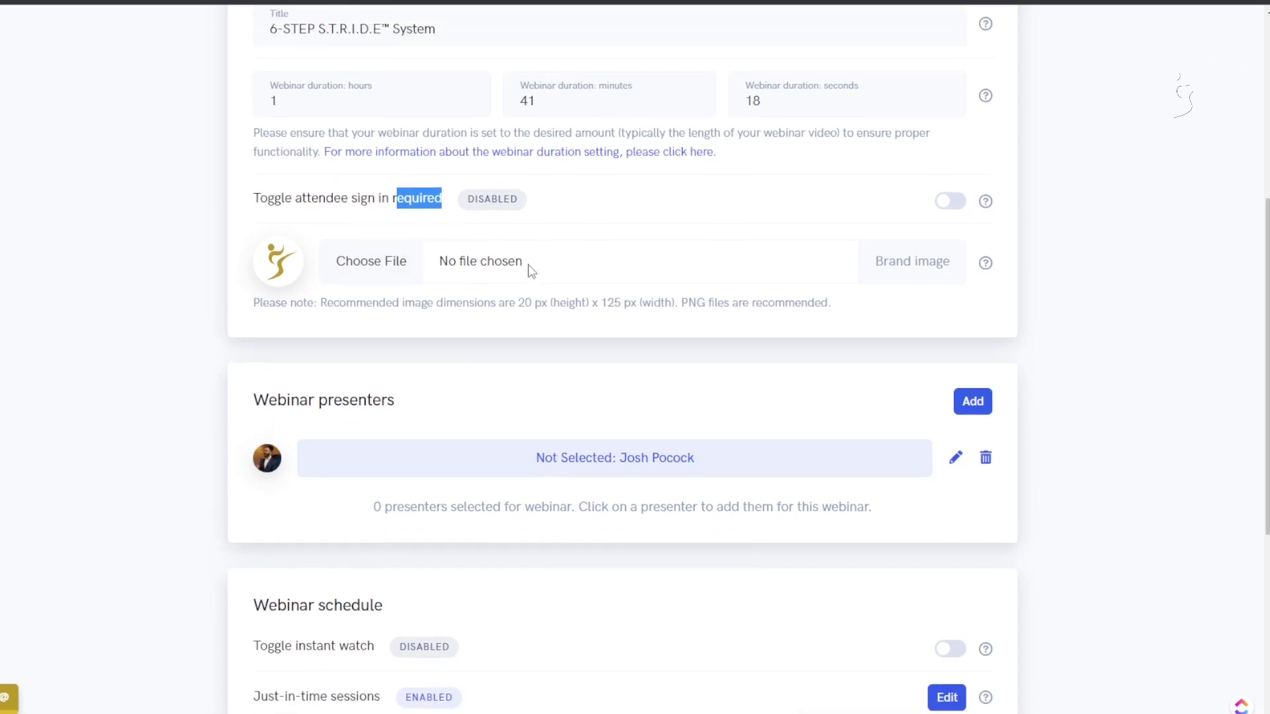
scroll(530, 271, "up", 4)
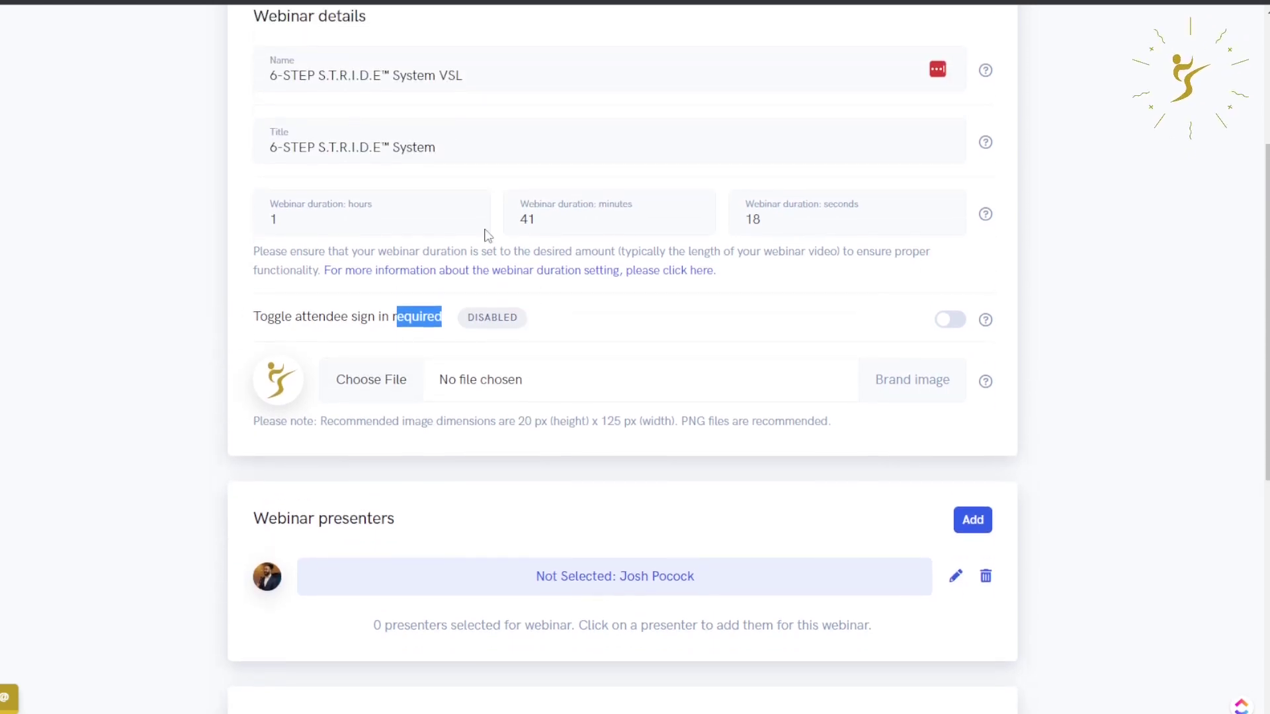
scroll(416, 286, "down", 9)
scroll(515, 319, "down", 1)
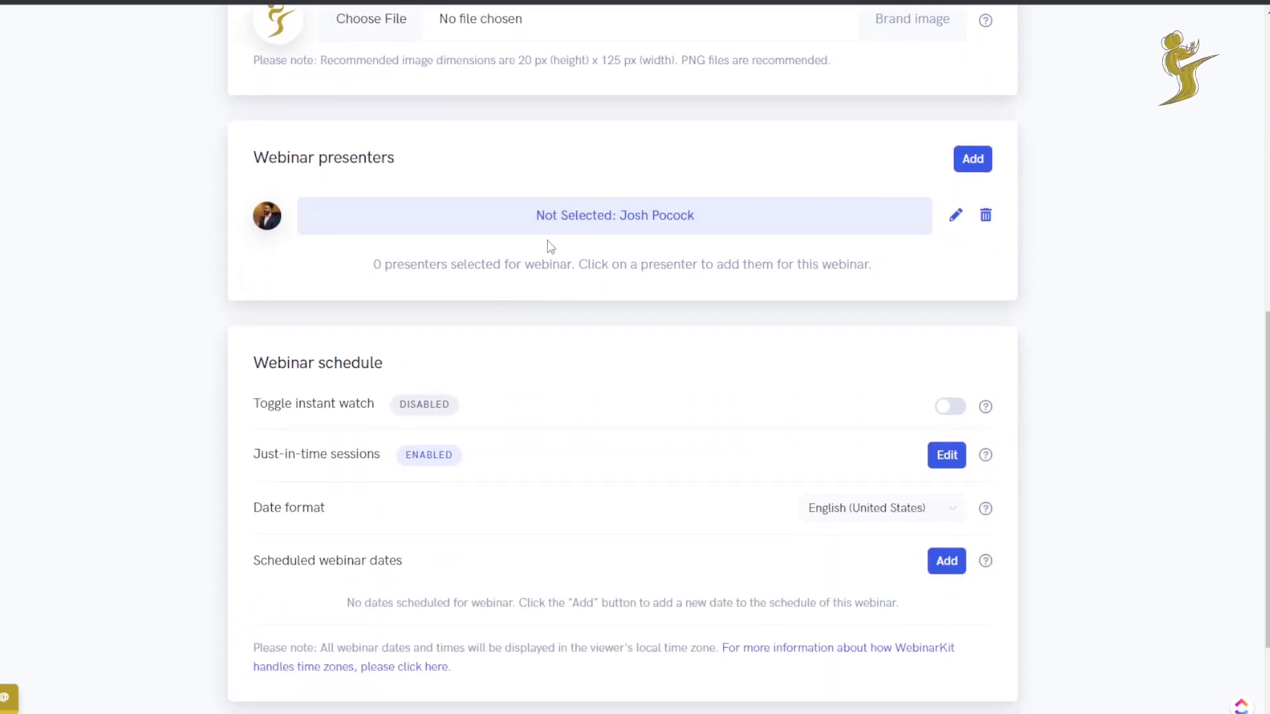
Step: View the existing presenter's name, biography, email and photo fields, and close them without changes
left_click(953, 217)
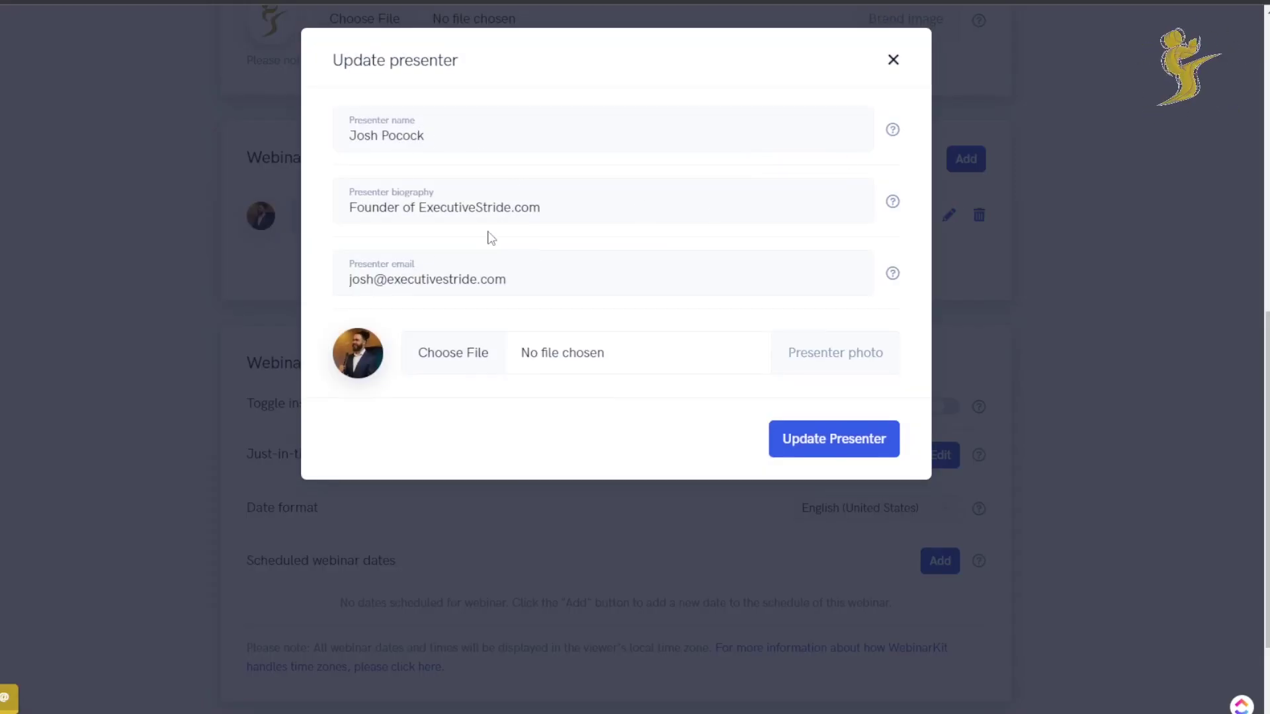
left_click_drag(434, 207, 340, 240)
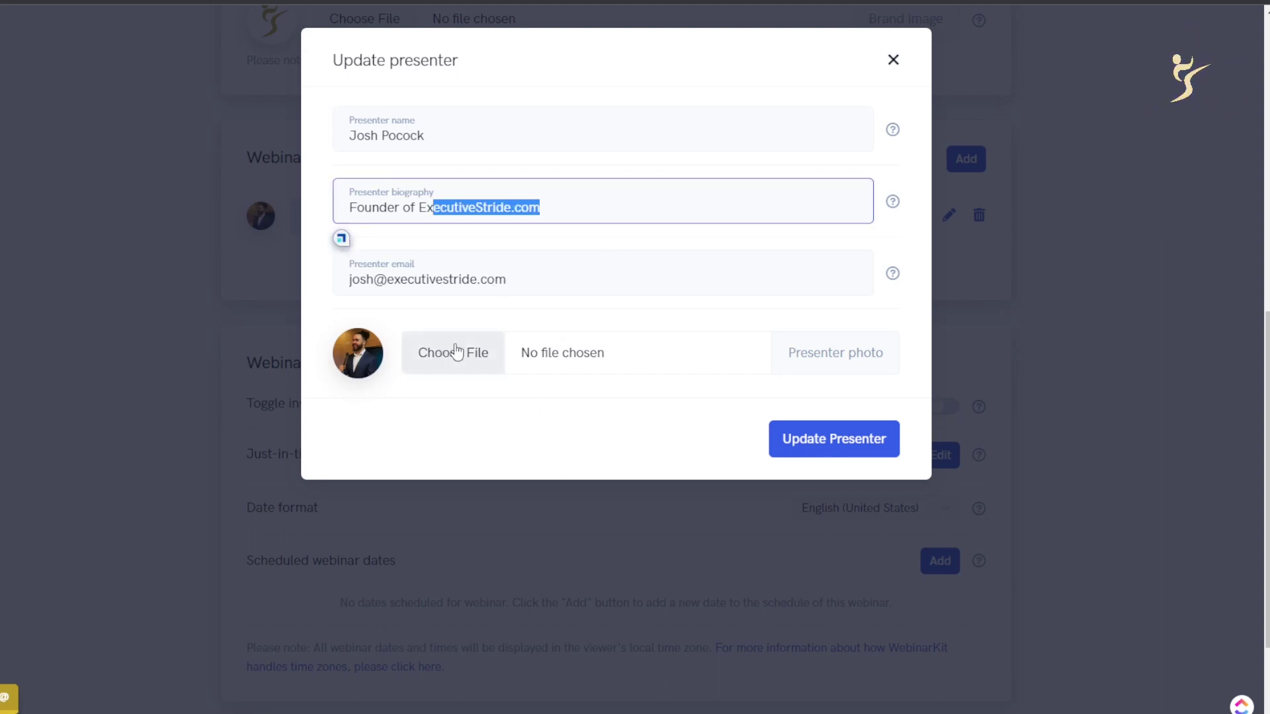
left_click(892, 59)
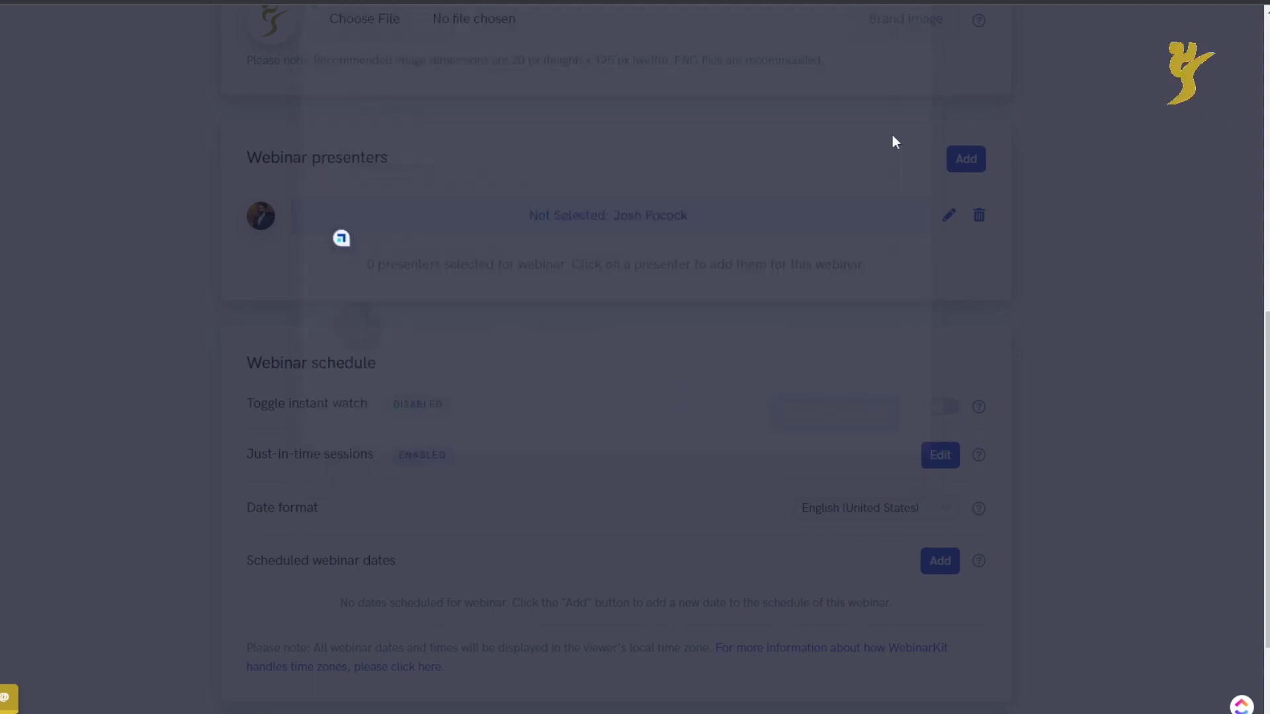
Step: Select the listed presenter for this webinar
scroll(519, 269, "down", 2)
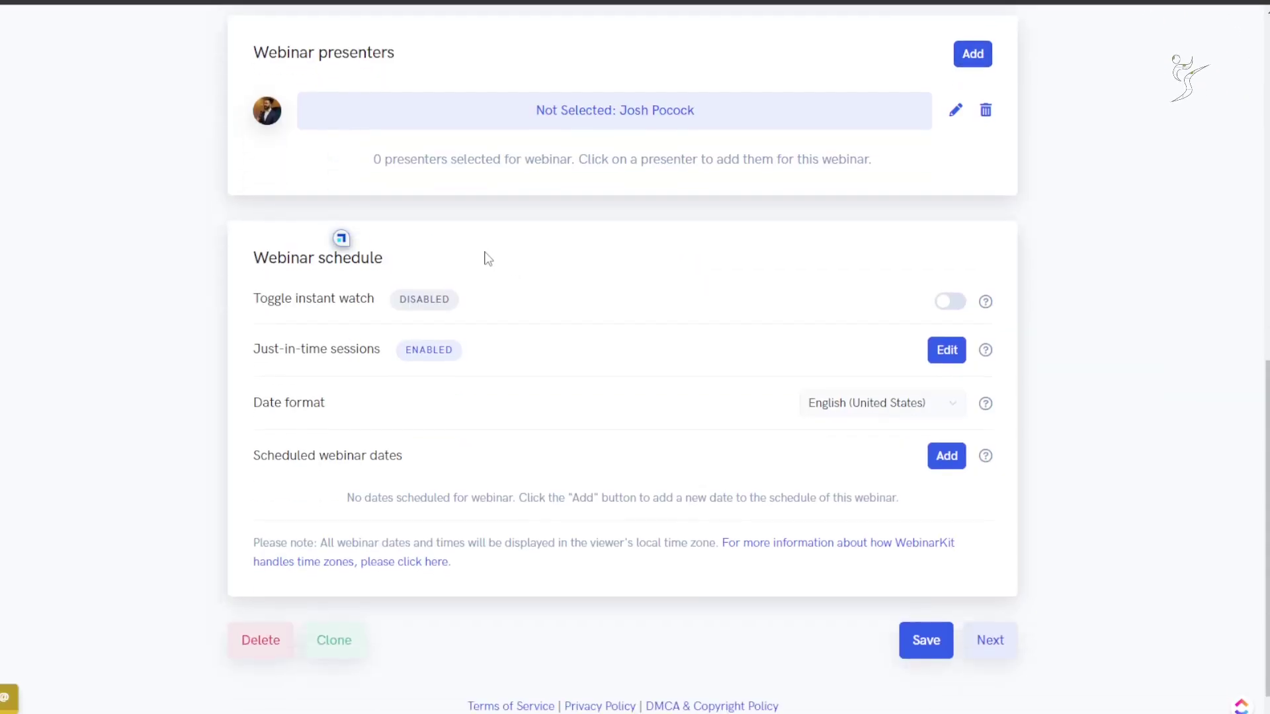
left_click(625, 127)
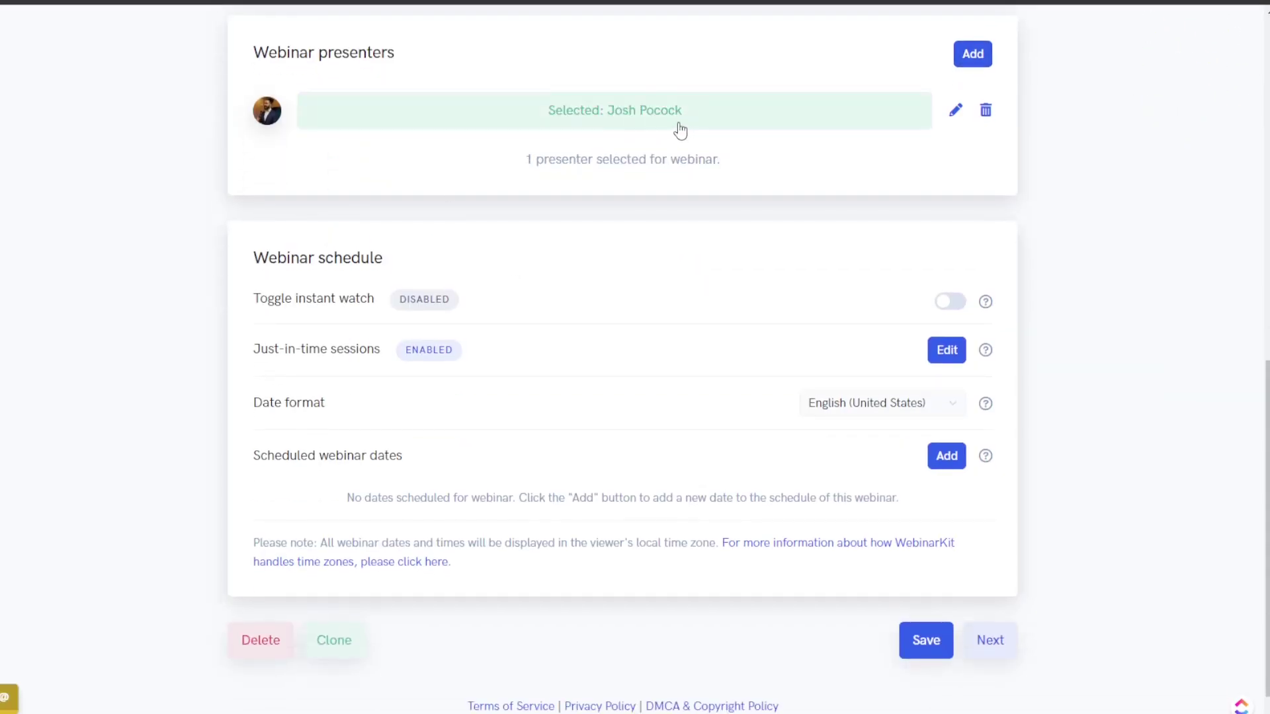
left_click(620, 126)
left_click(727, 111)
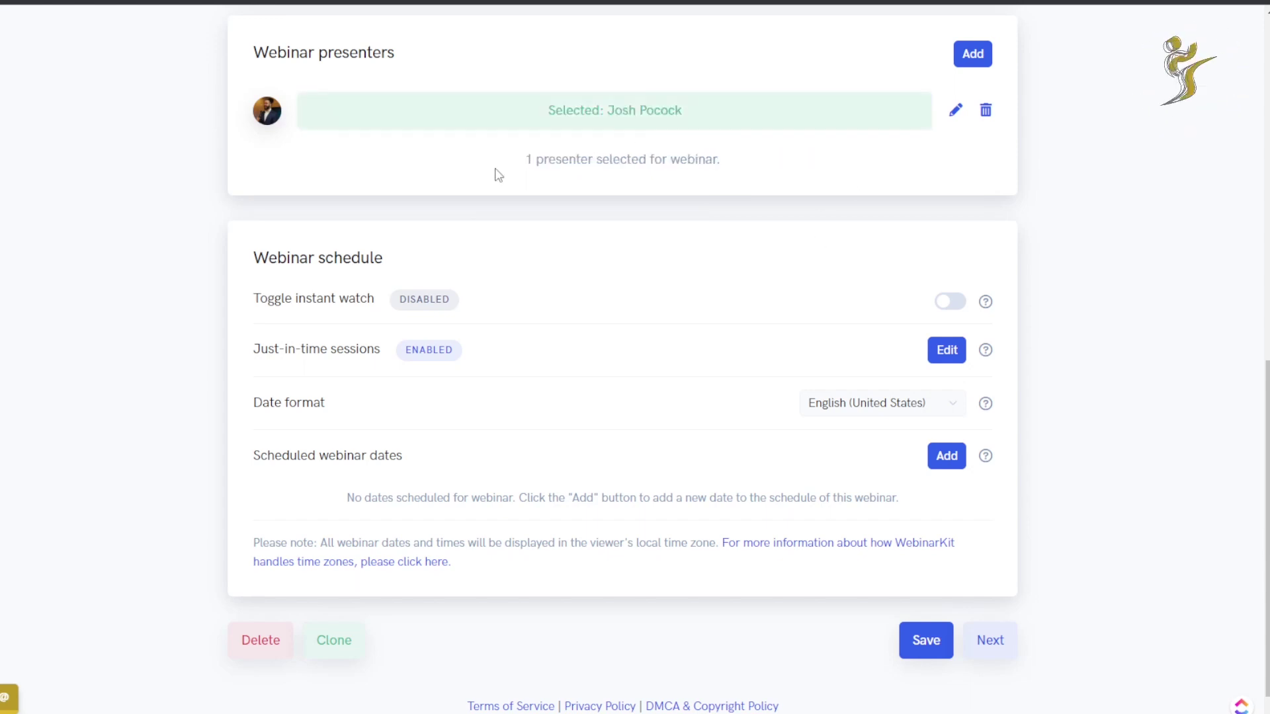
Step: Examine the webinar schedule section and the help notes for instant watch and just-in-time sessions
scroll(607, 281, "down", 1)
left_click_drag(334, 215, 390, 229)
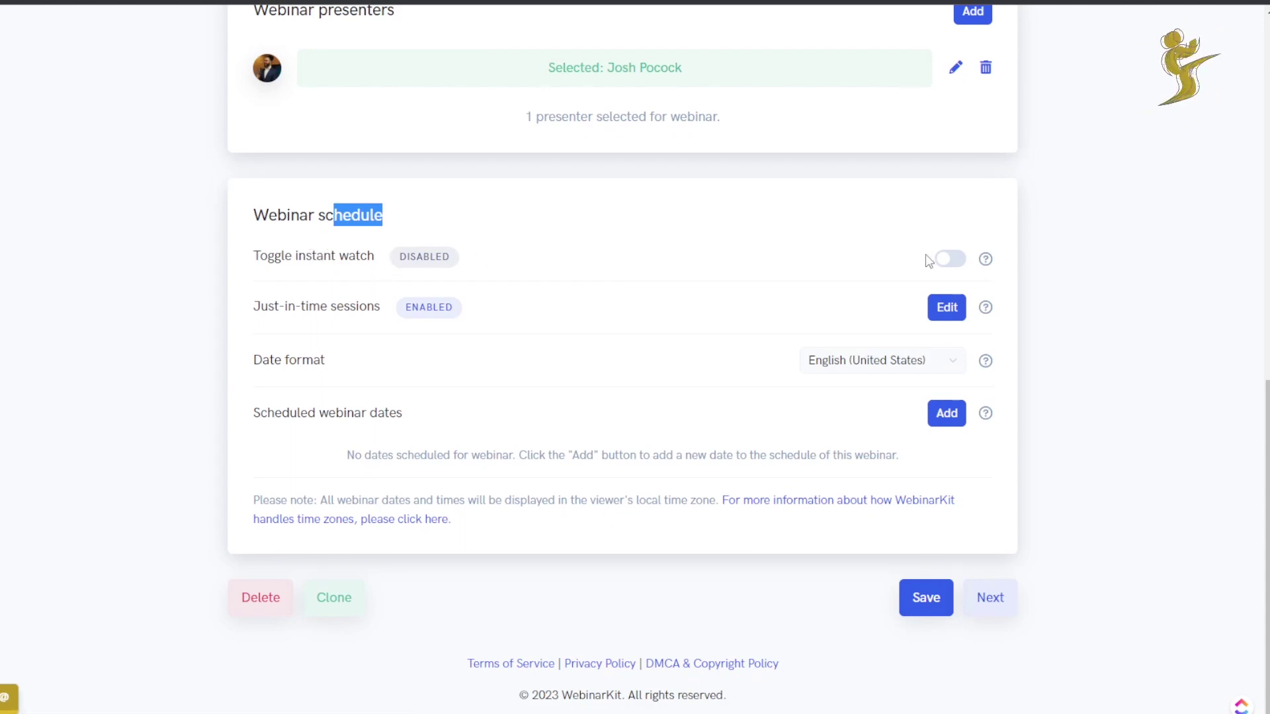
mouse_move(986, 260)
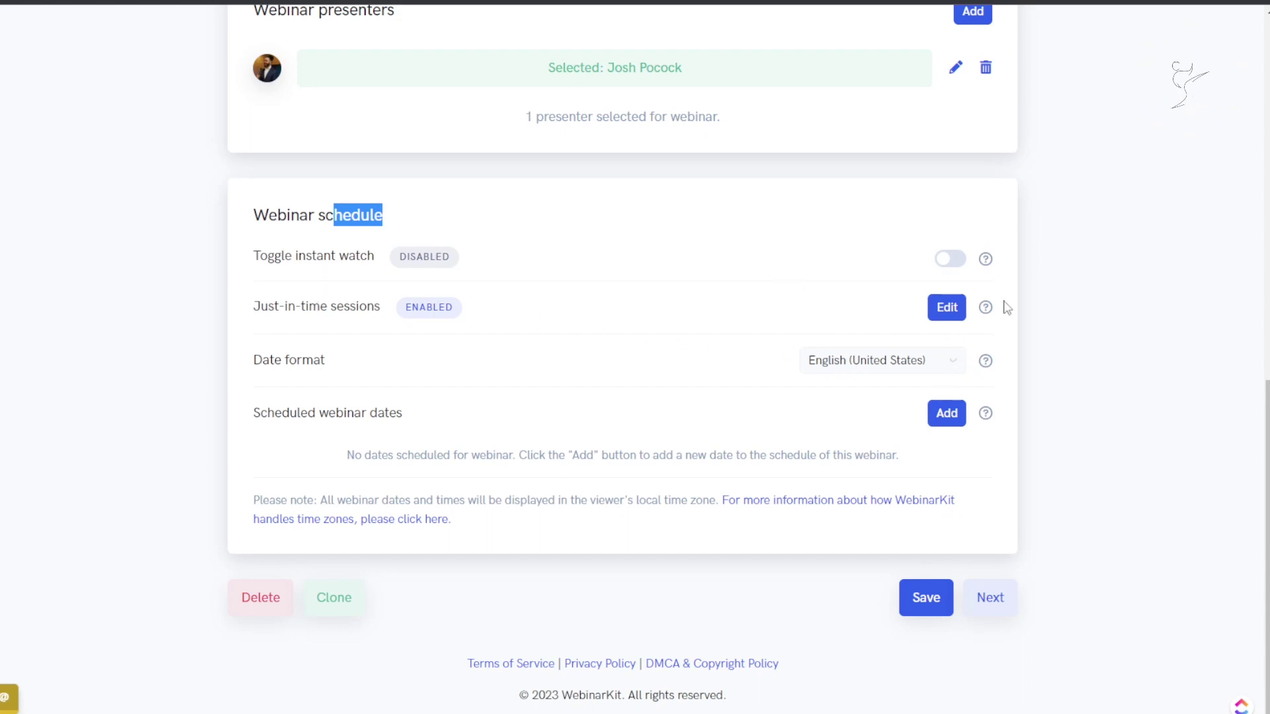
mouse_move(989, 311)
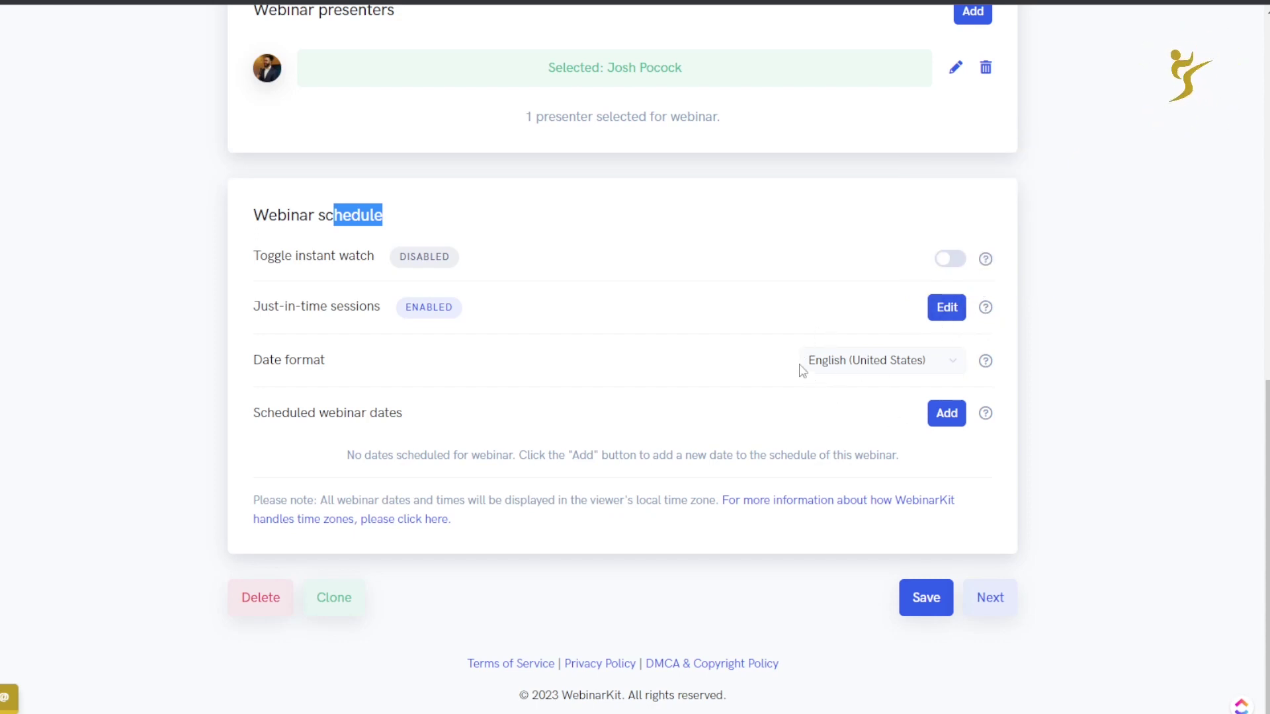
Step: View the just-in-time settings' options for number of sessions and minutes between sessions, and close them without changes
left_click(939, 312)
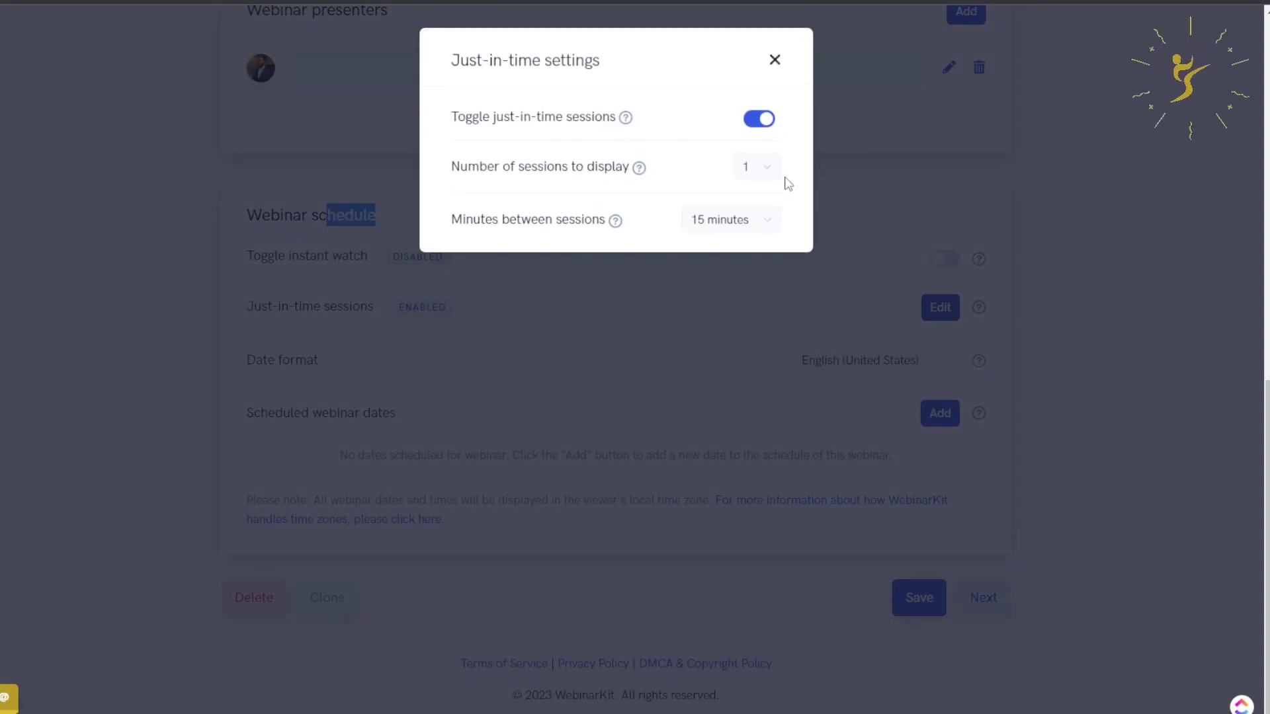
left_click(757, 174)
left_click(636, 171)
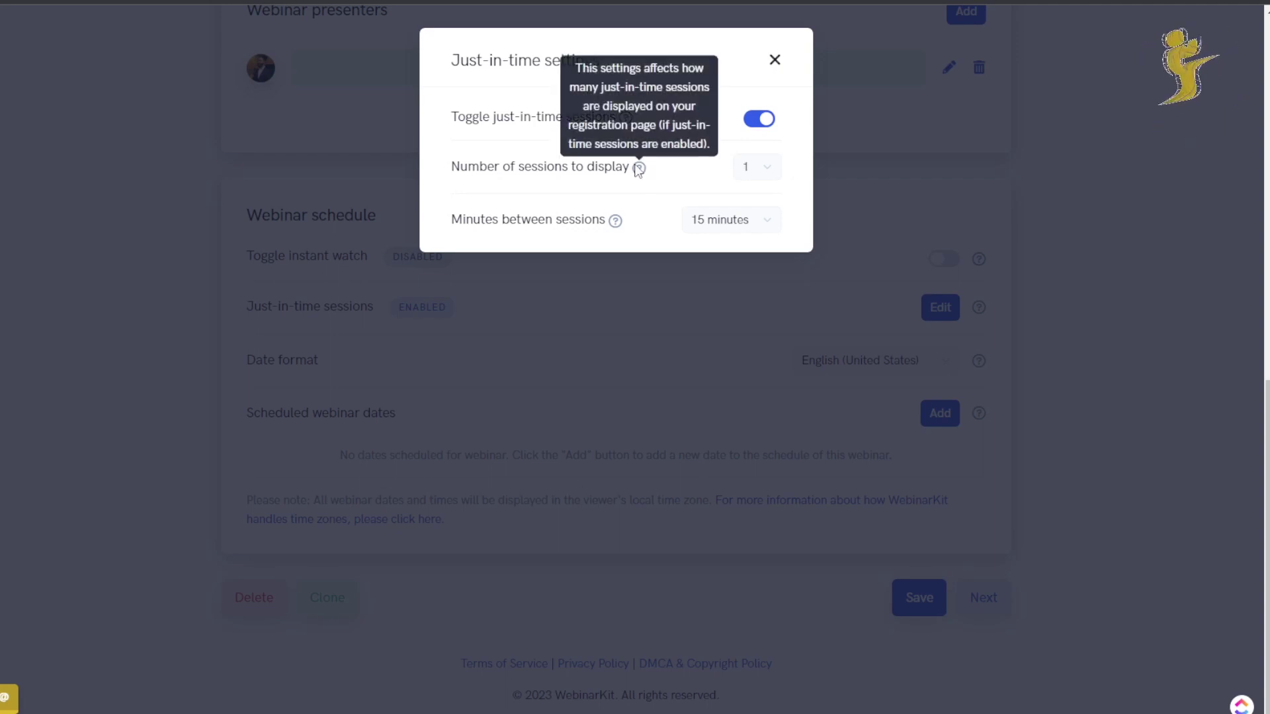
left_click(772, 174)
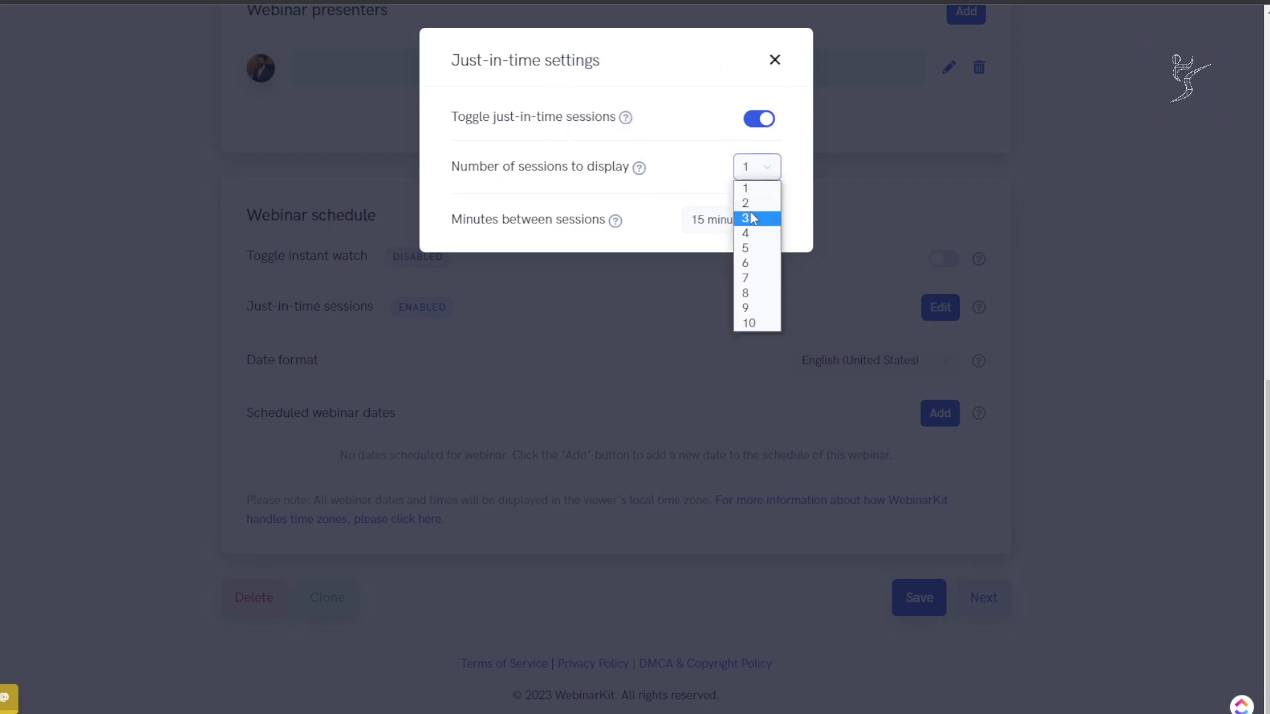
left_click(718, 220)
left_click(675, 184)
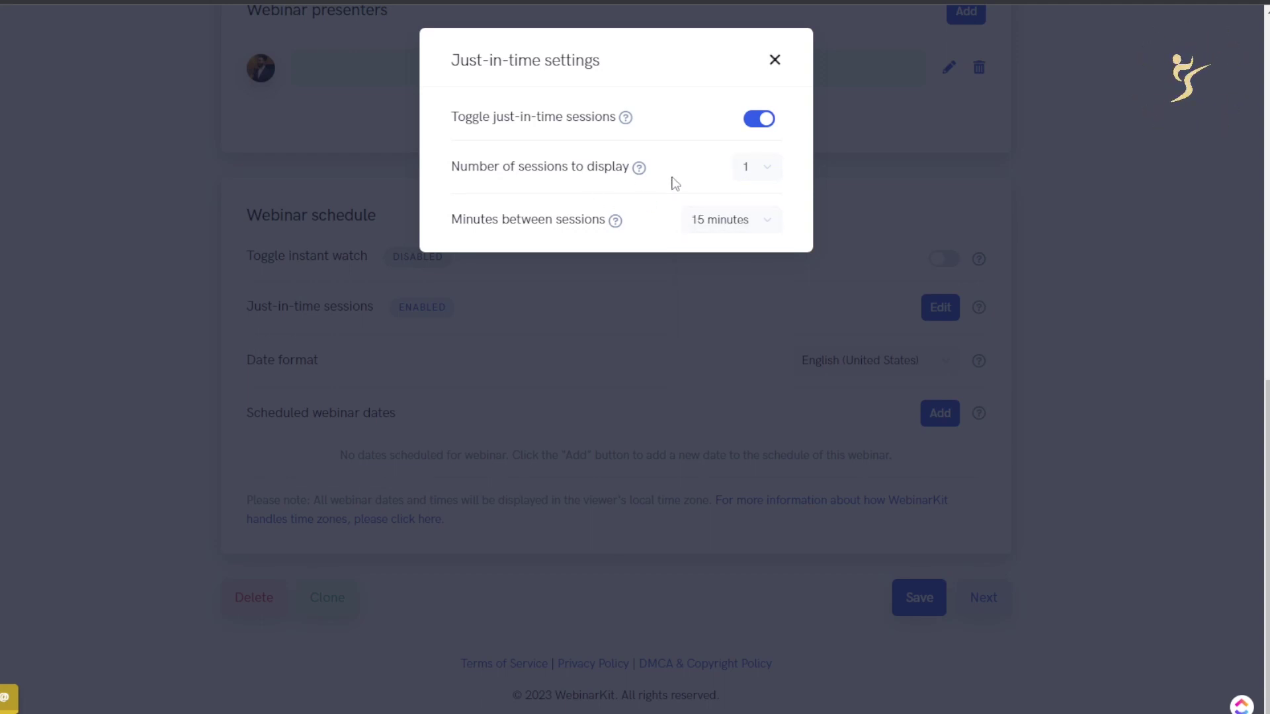
left_click(696, 225)
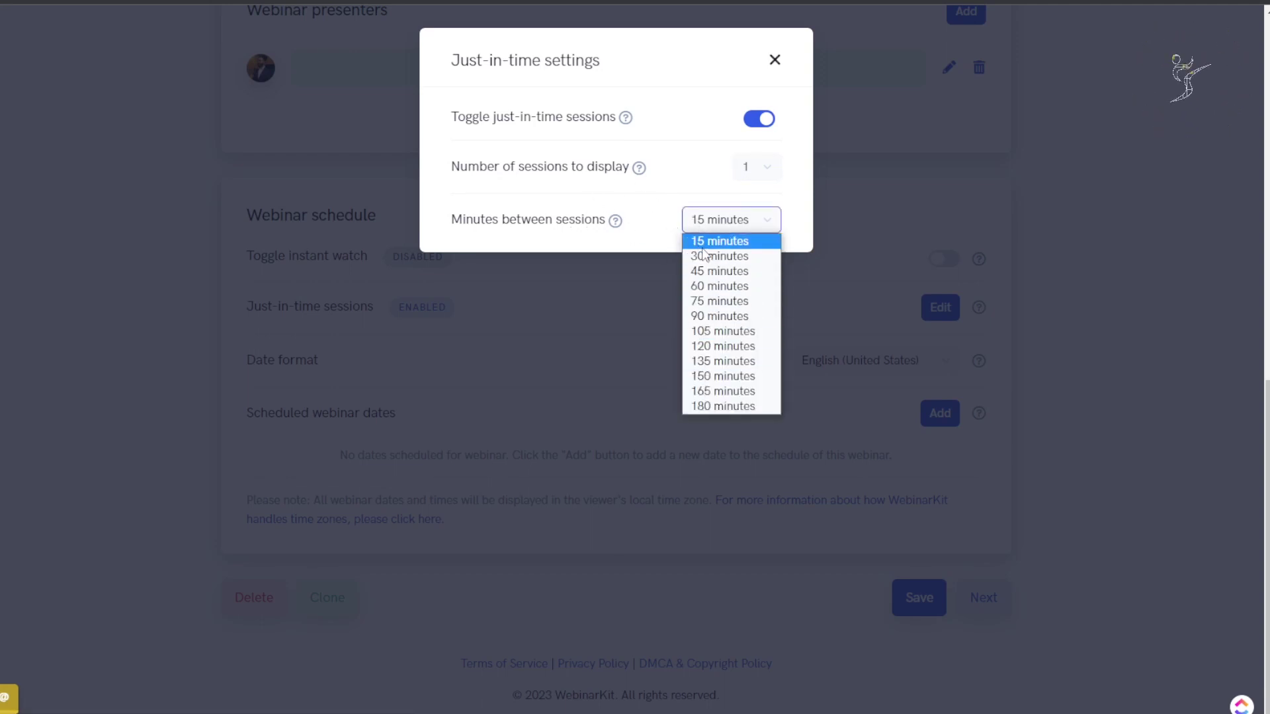
left_click(626, 207)
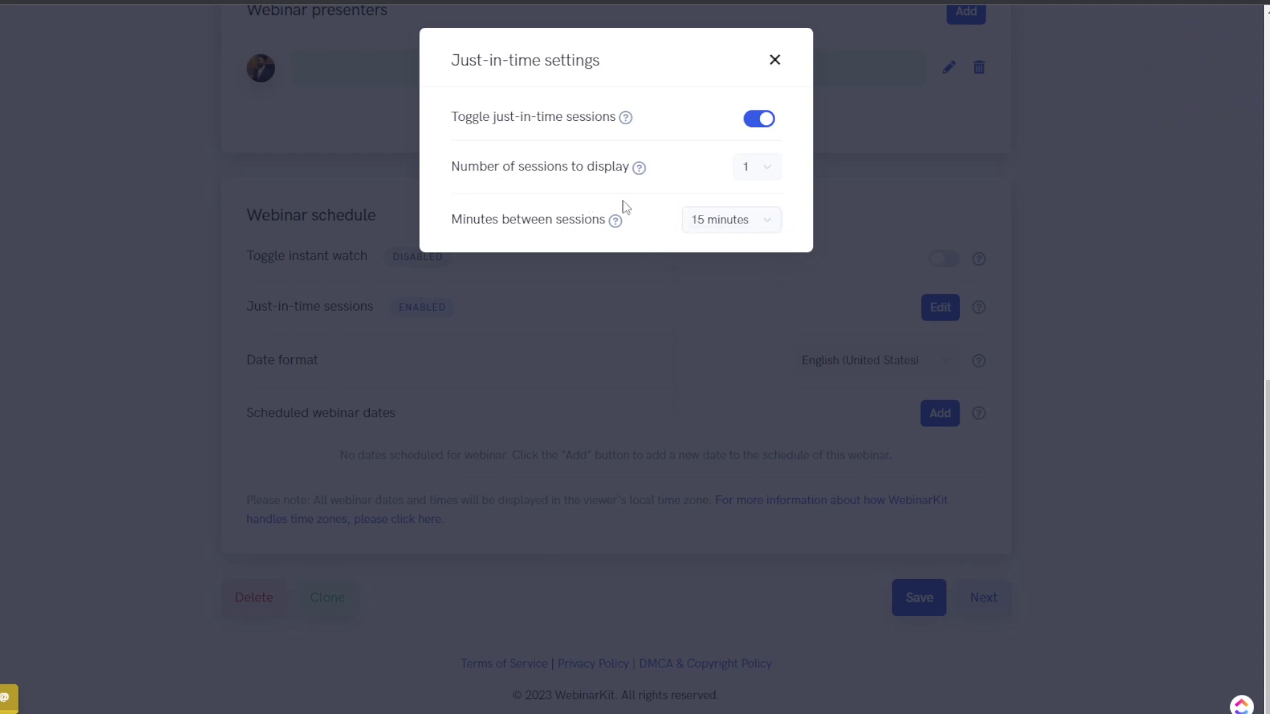
left_click(774, 60)
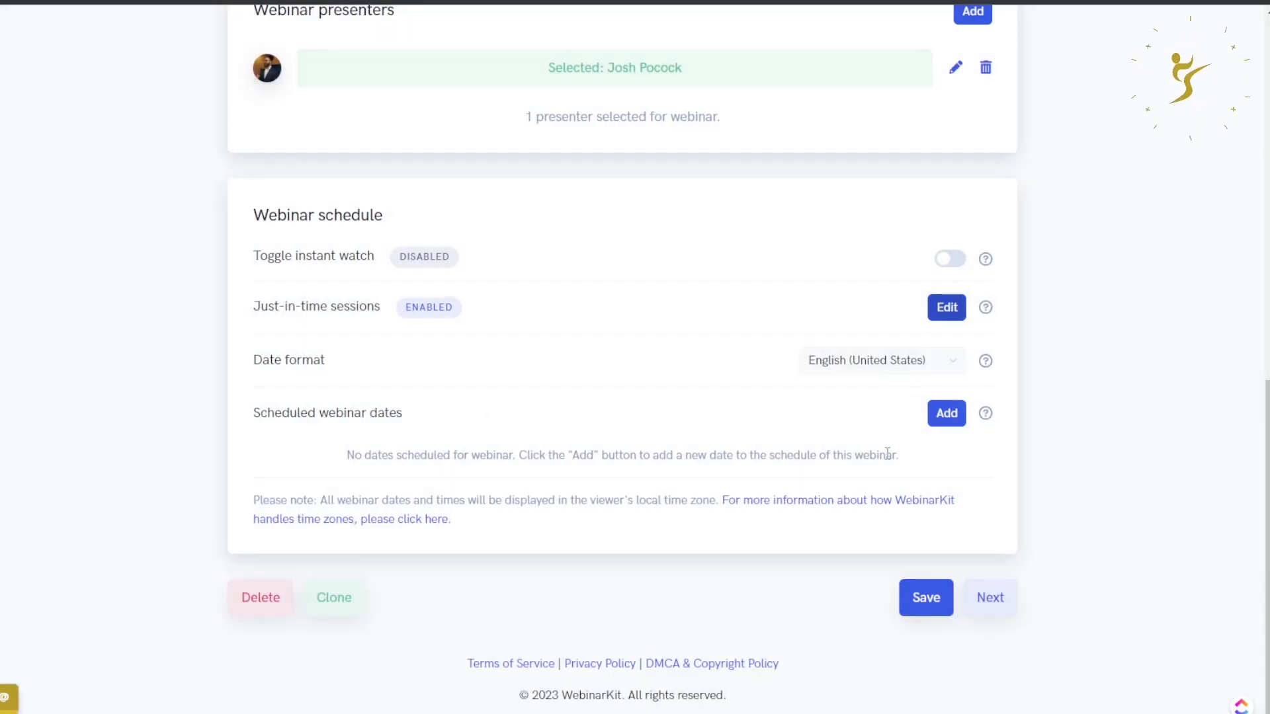
Step: Look over the webinar's details, presenters and schedule once more and continue to the Video stage
scroll(577, 350, "up", 2)
scroll(541, 443, "up", 7)
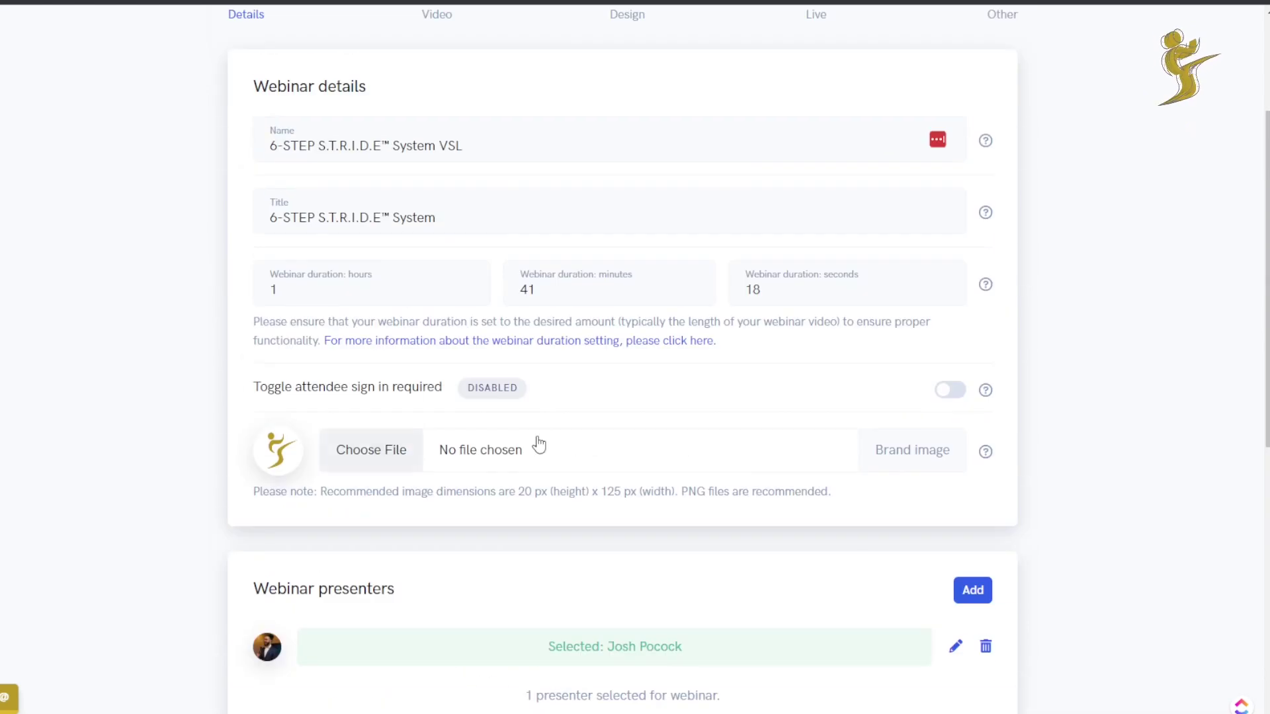
scroll(514, 423, "up", 3)
scroll(578, 574, "down", 10)
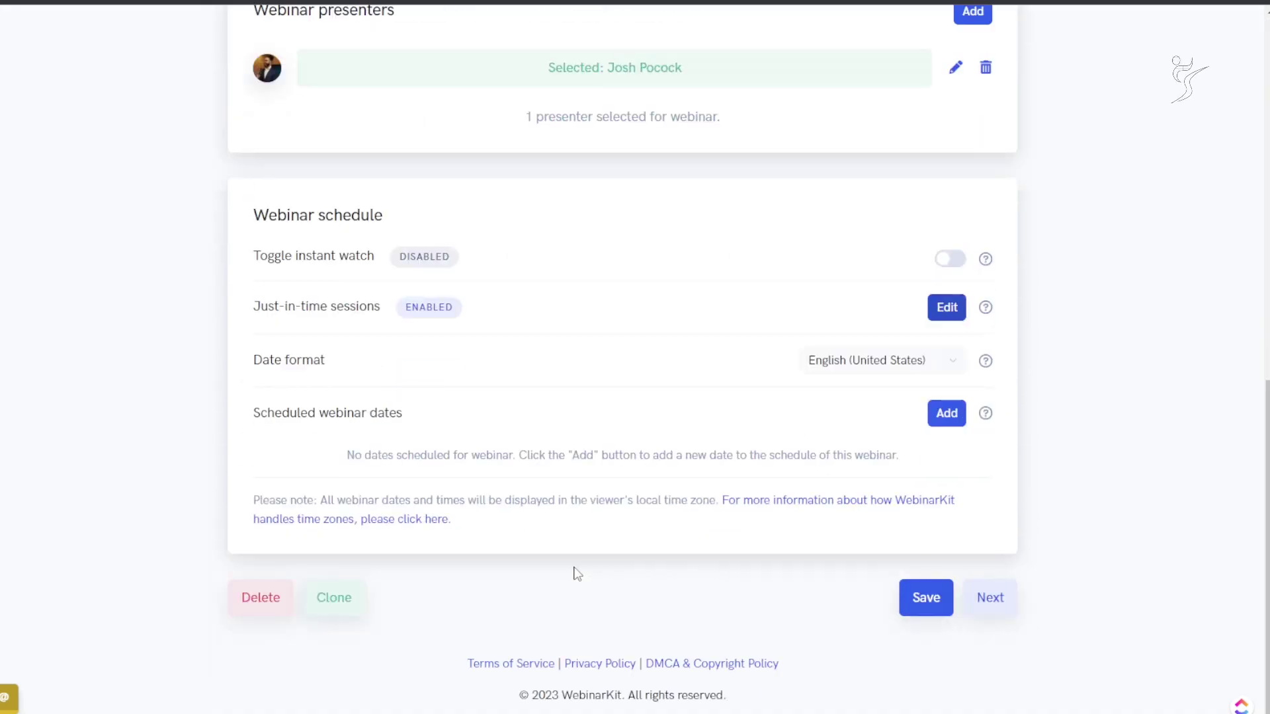
left_click(986, 598)
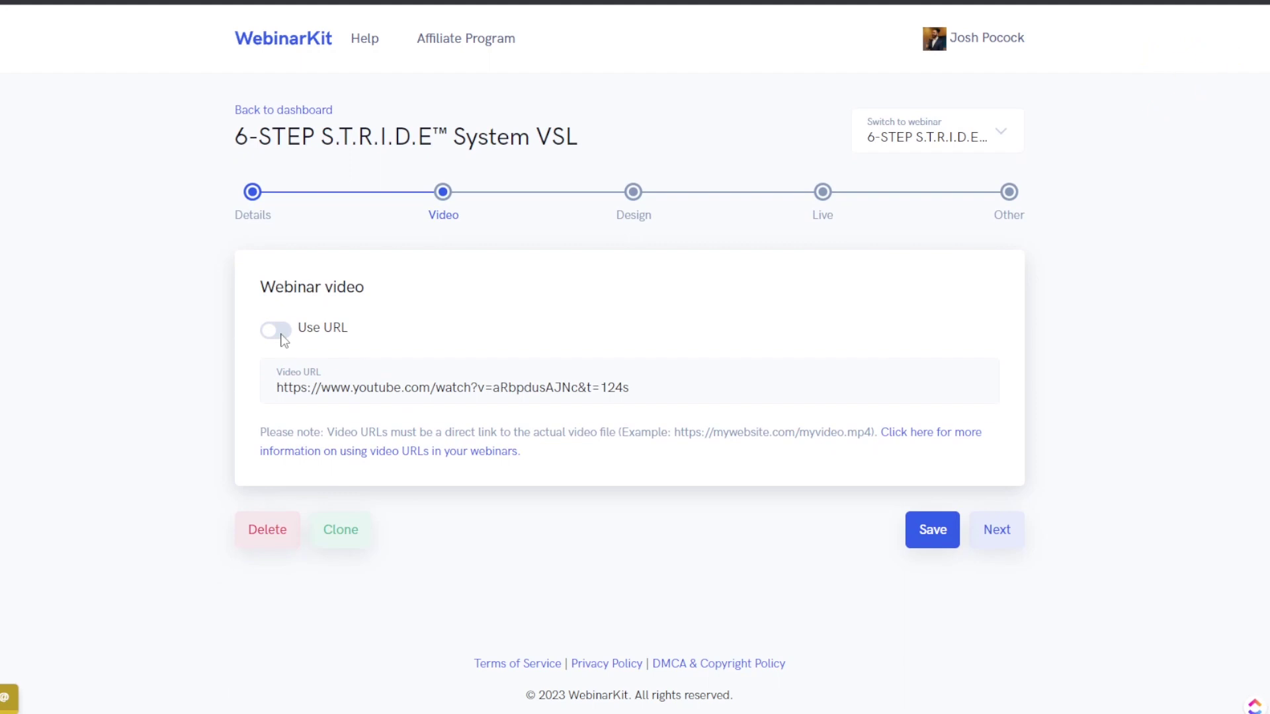
Step: Compare the uploaded video and URL options for the webinar video, leaving the source on Use URL
left_click(277, 332)
left_click(277, 332)
left_click(283, 332)
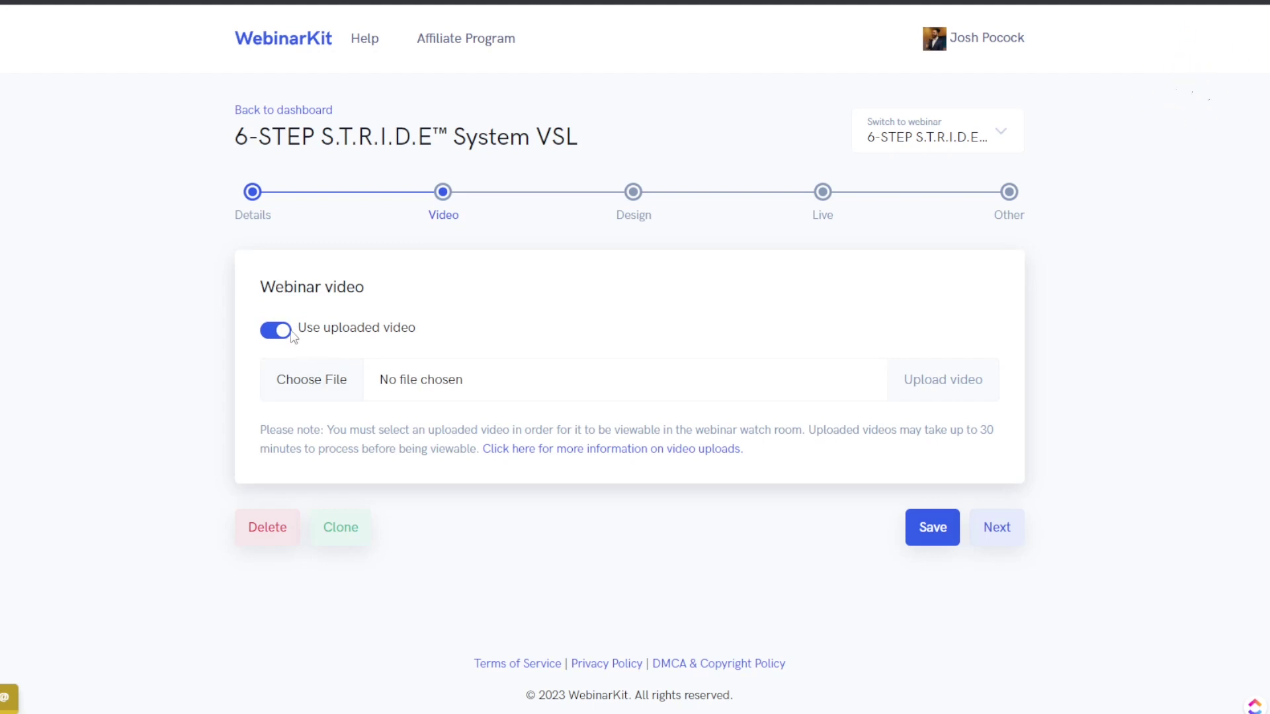
left_click(290, 332)
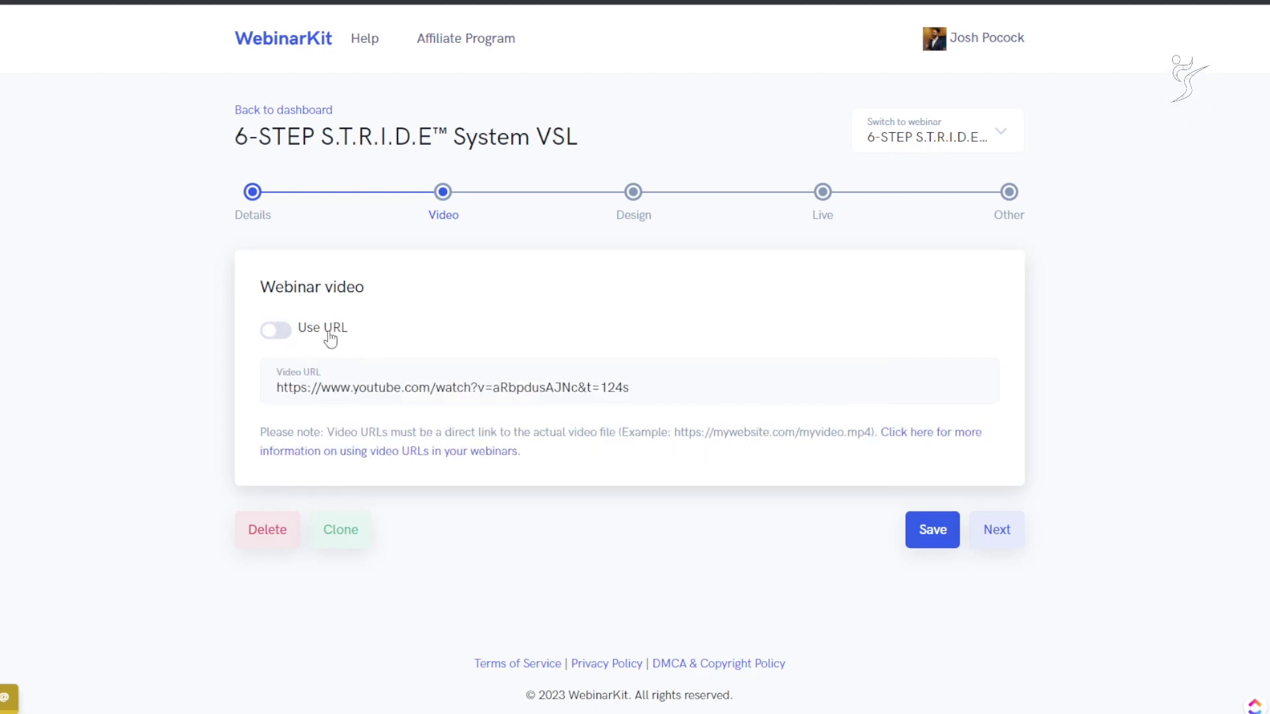
Step: Continue to the Design stage and review the registration, thank you and replay page editor options
left_click(992, 527)
scroll(926, 480, "down", 4)
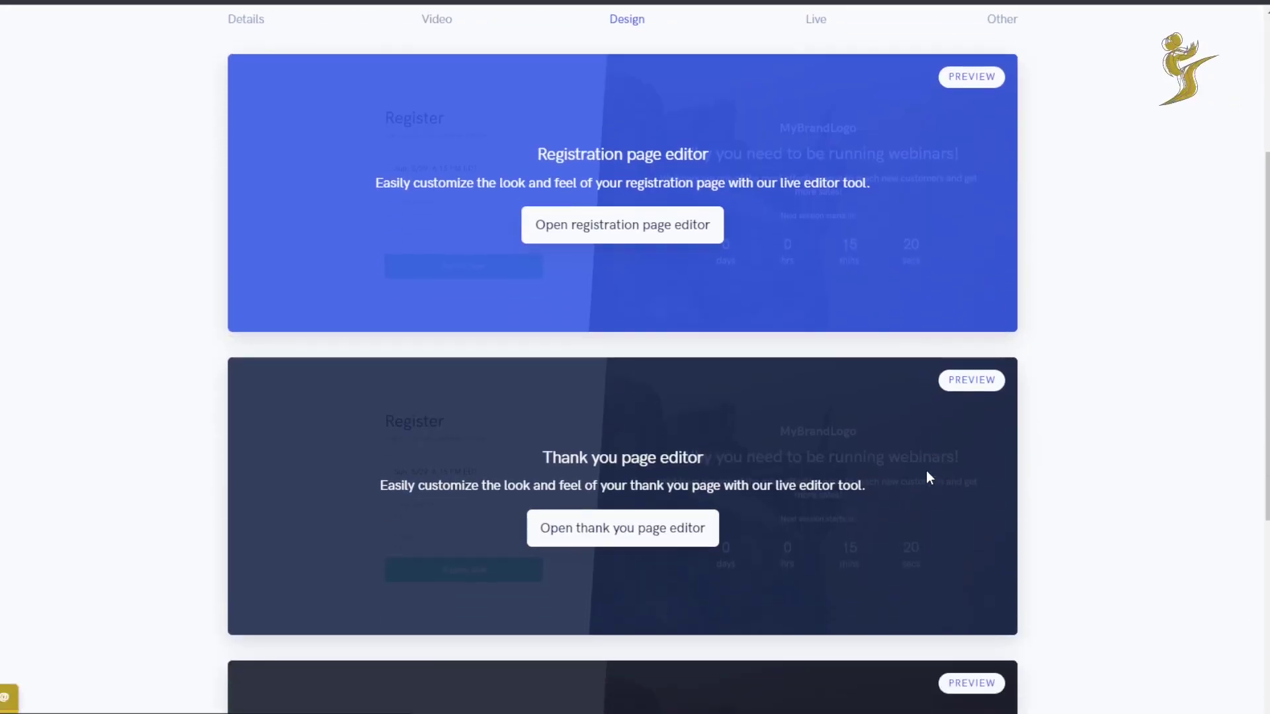
scroll(920, 469, "down", 2)
scroll(843, 422, "up", 5)
scroll(711, 430, "down", 1)
scroll(695, 384, "down", 2)
scroll(687, 390, "down", 6)
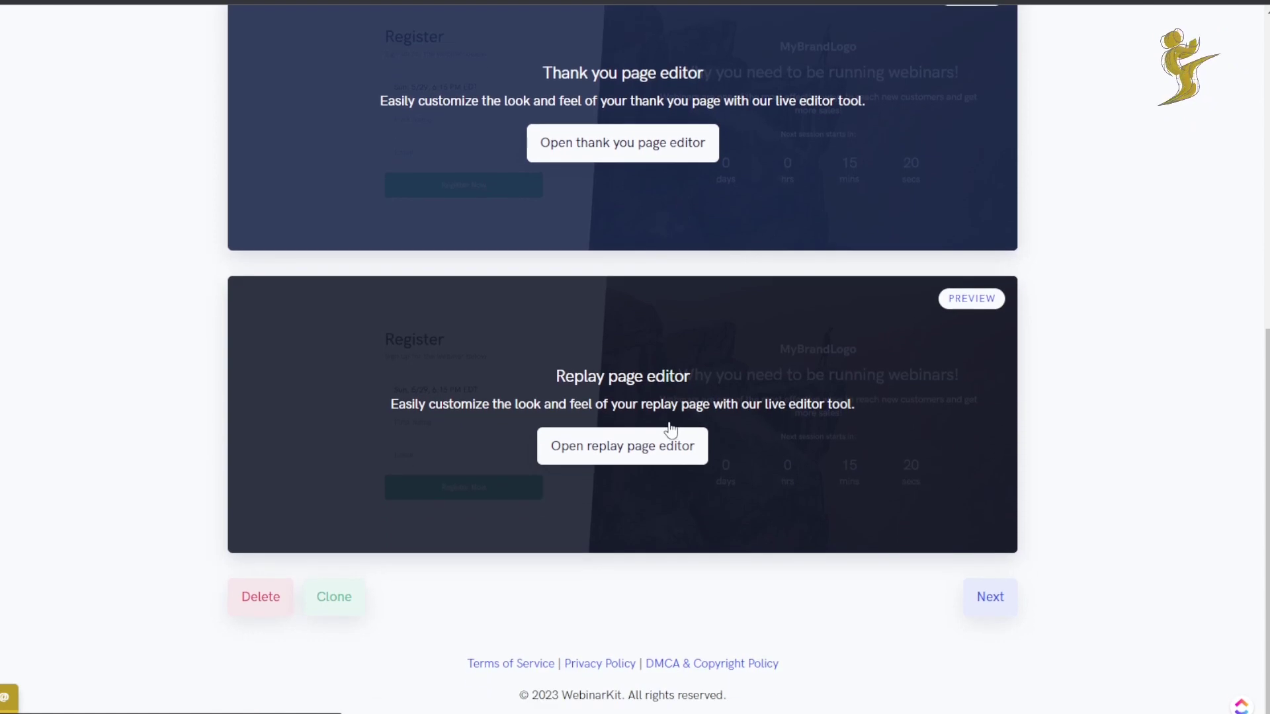
Step: Look over the Design stage's page editor cards and preview the webinar's current registration page
scroll(572, 559, "up", 1)
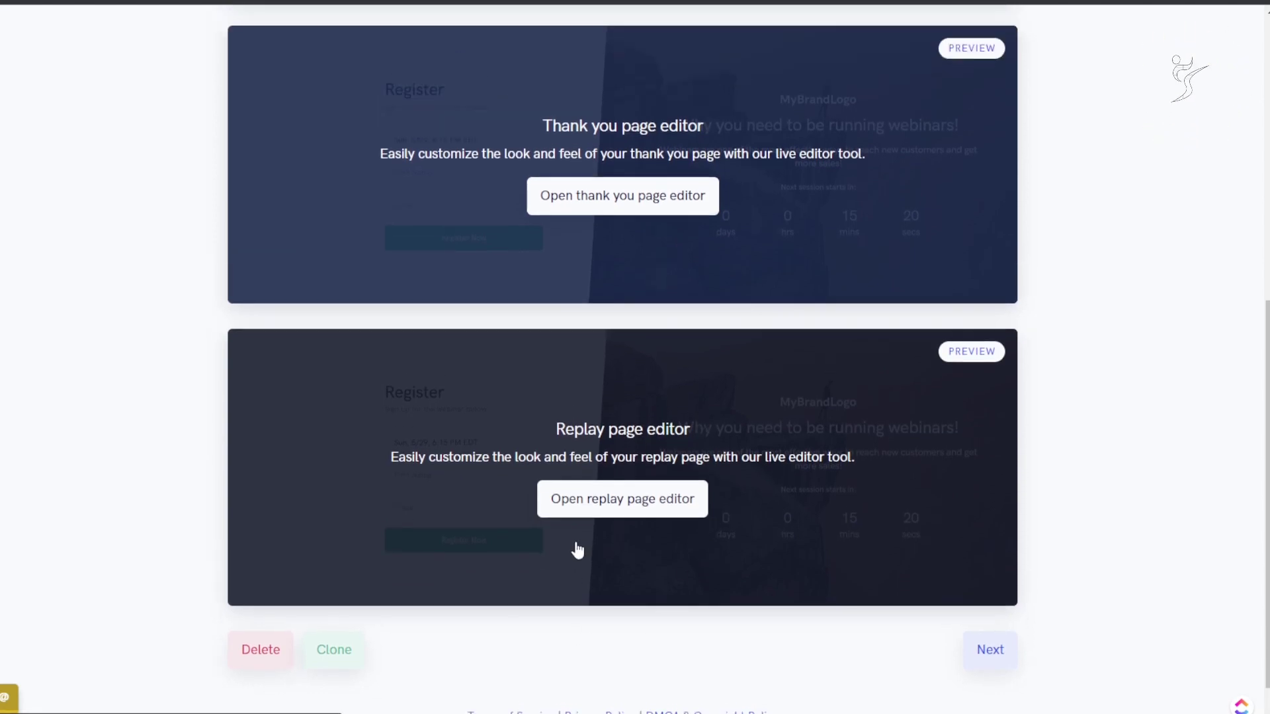
scroll(688, 514, "down", 1)
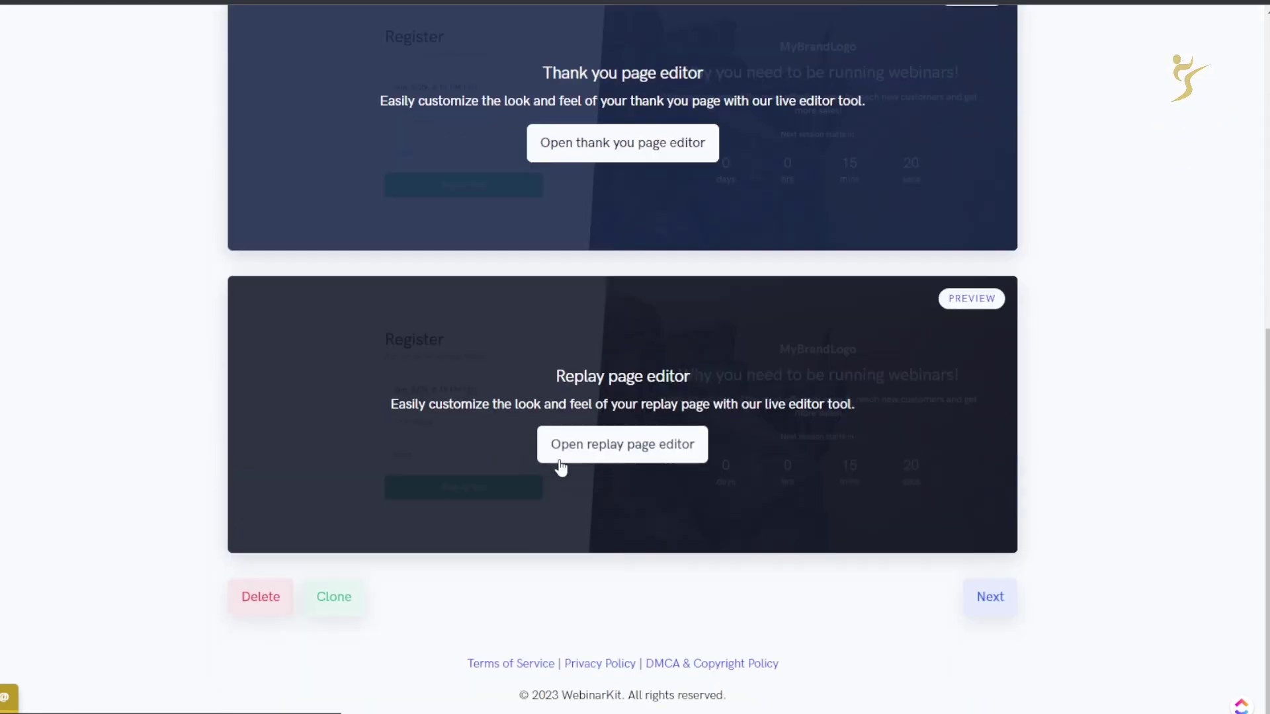
scroll(529, 534, "up", 7)
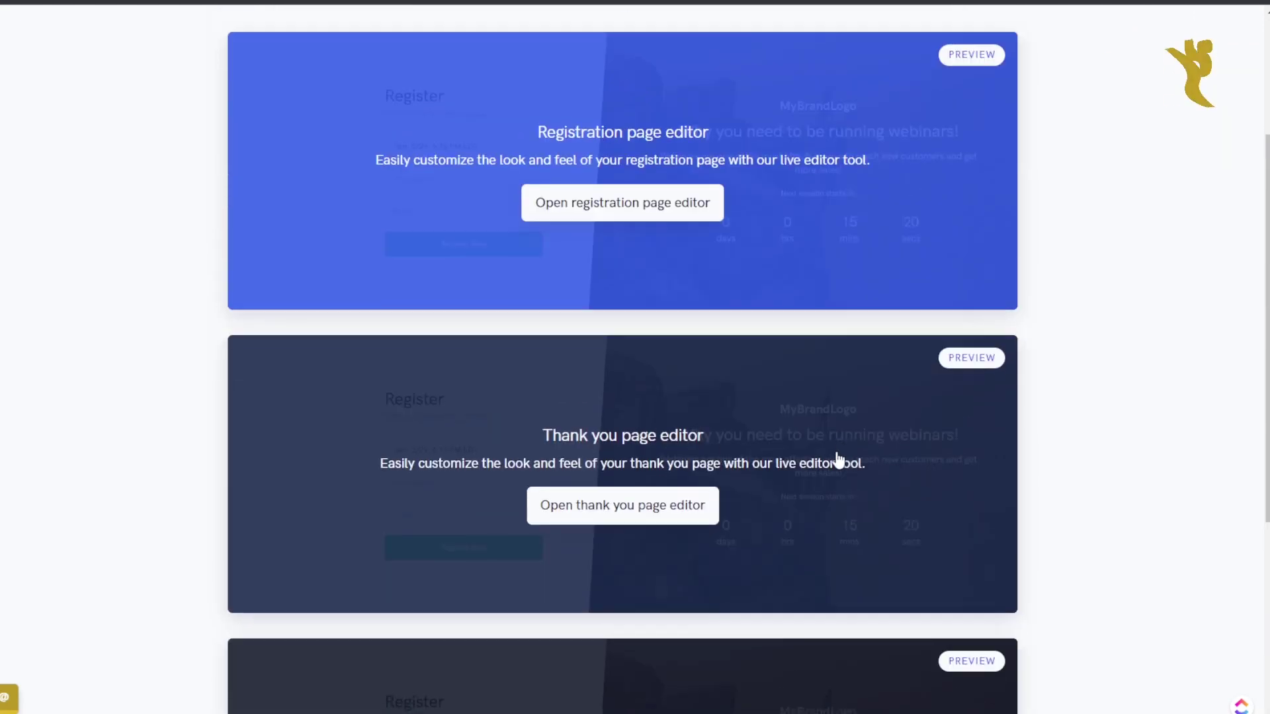
scroll(780, 426, "up", 1)
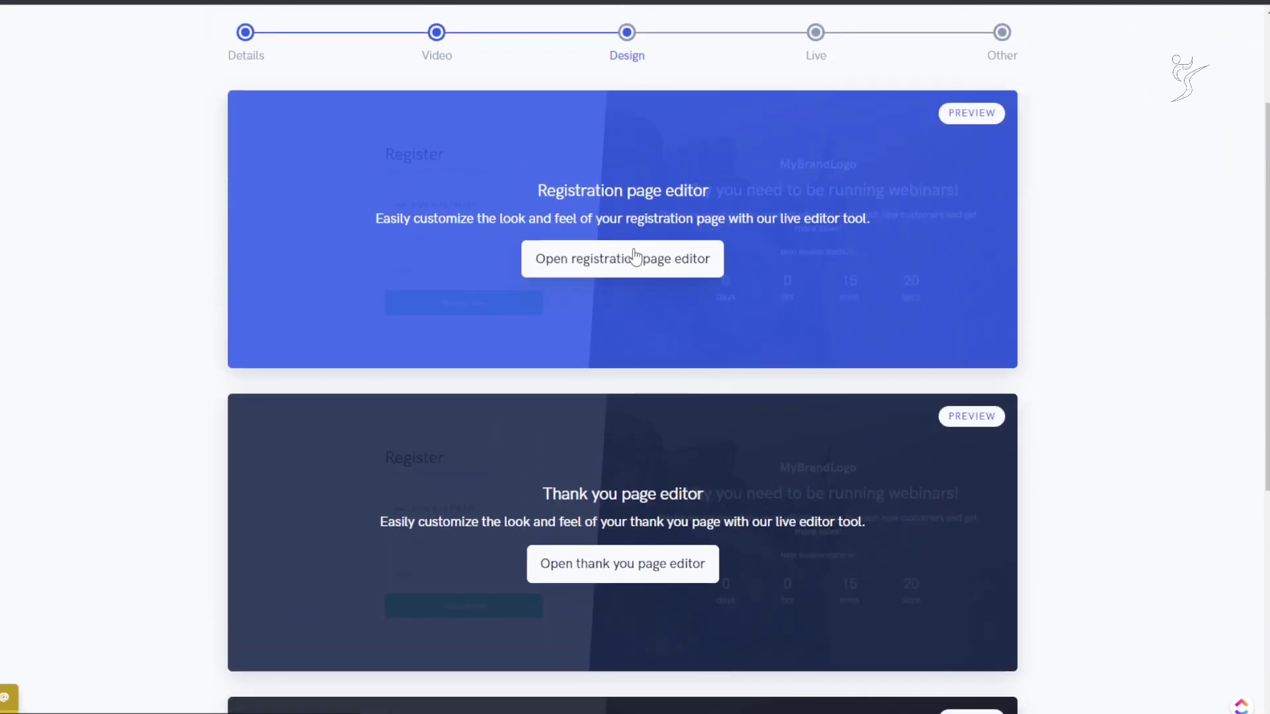
left_click(963, 113)
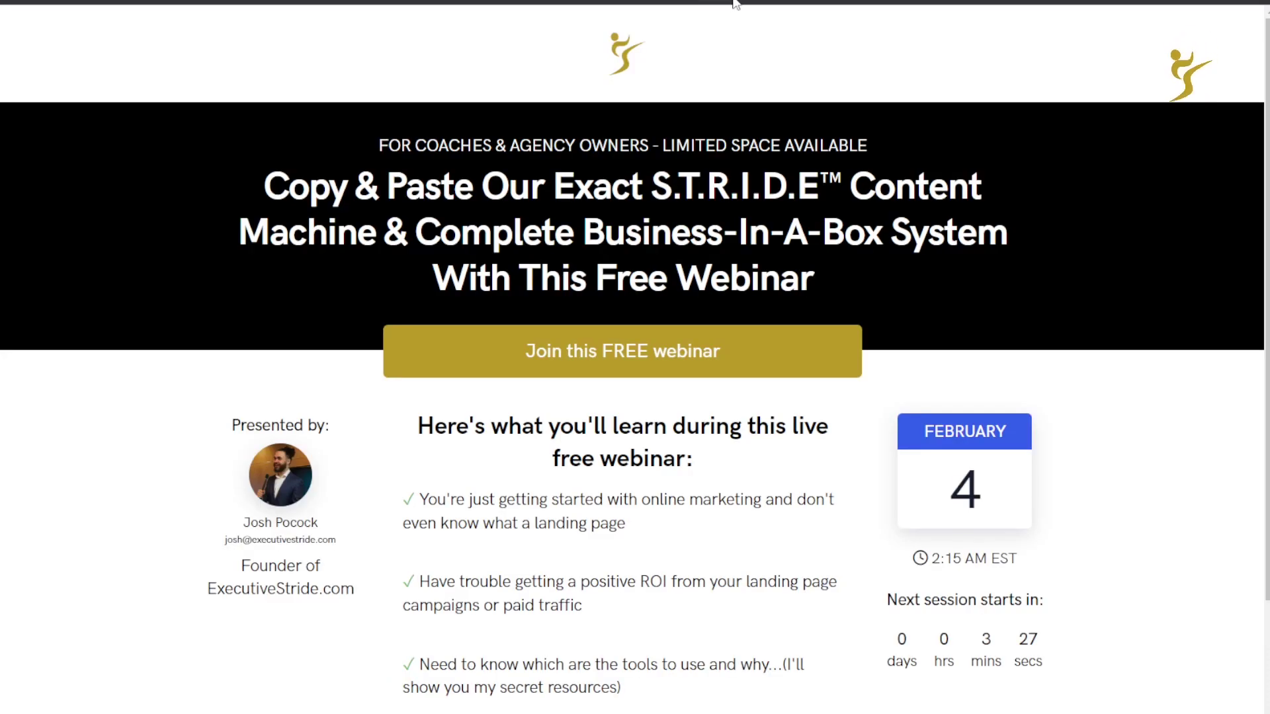
scroll(831, 305, "down", 2)
scroll(858, 315, "up", 2)
scroll(631, 194, "down", 1)
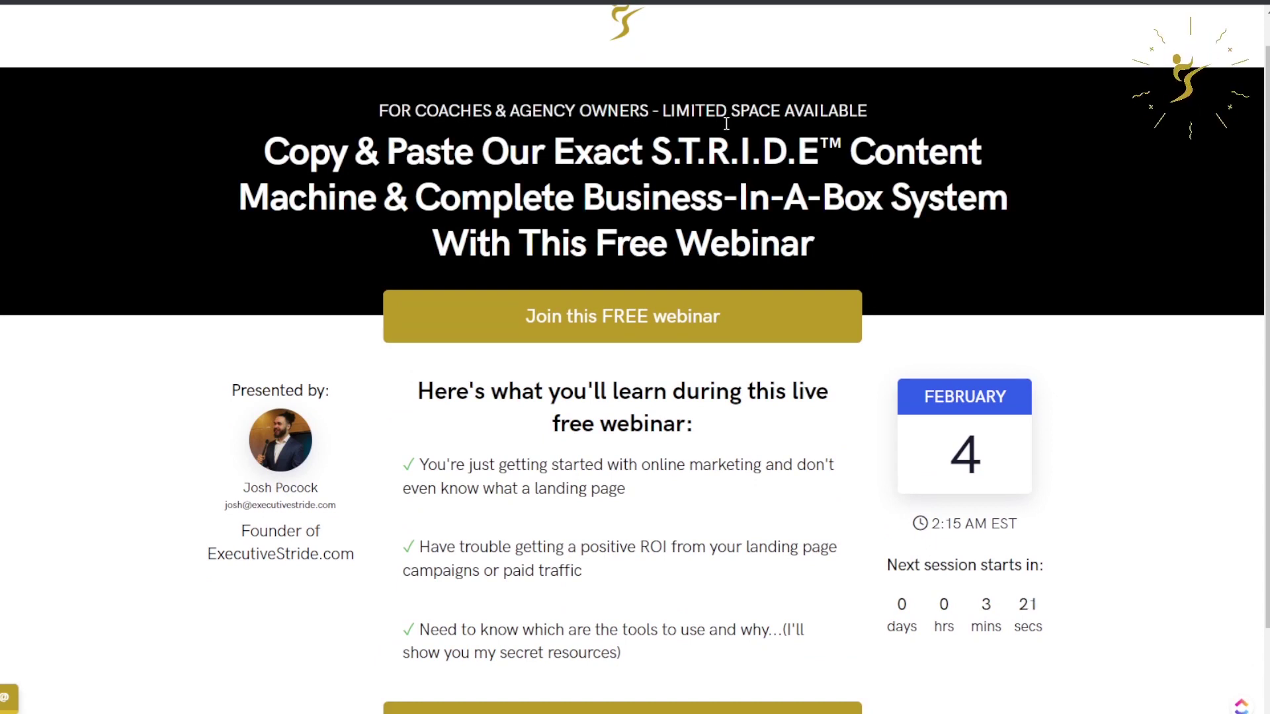
scroll(570, 250, "down", 3)
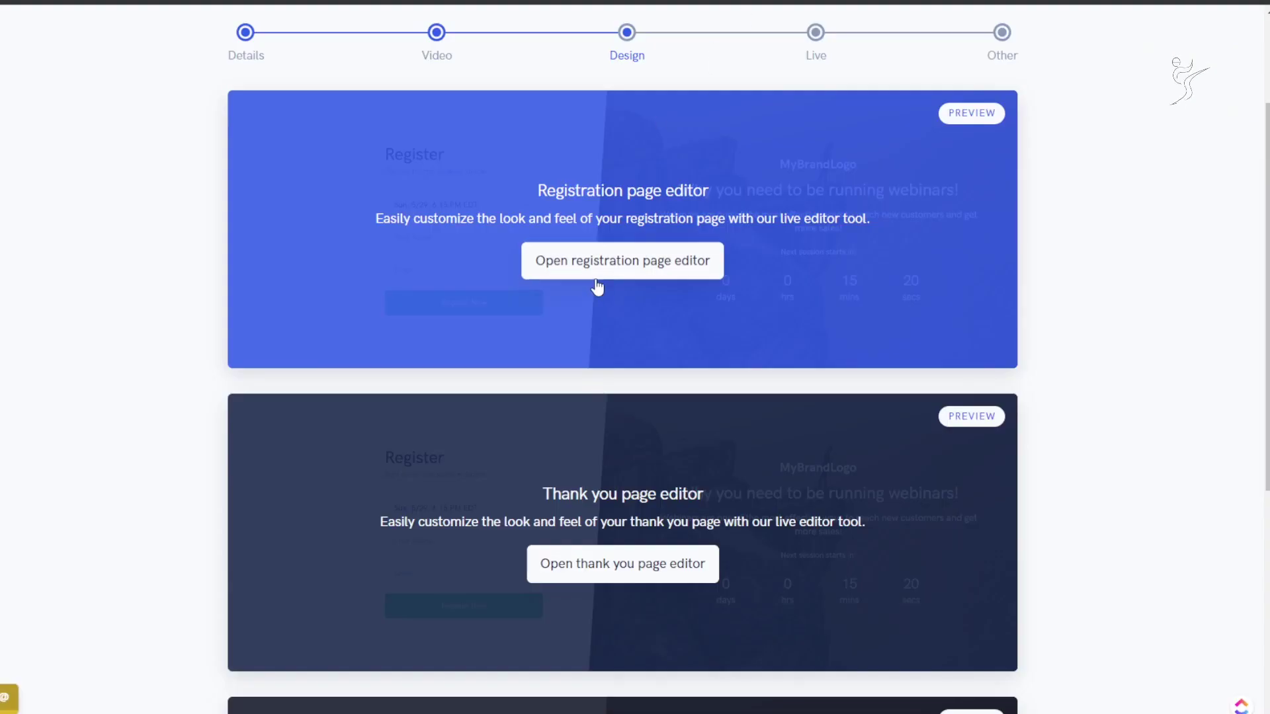
Step: Open the registration page editor and browse the available templates in its template selector
scroll(598, 278, "down", 3)
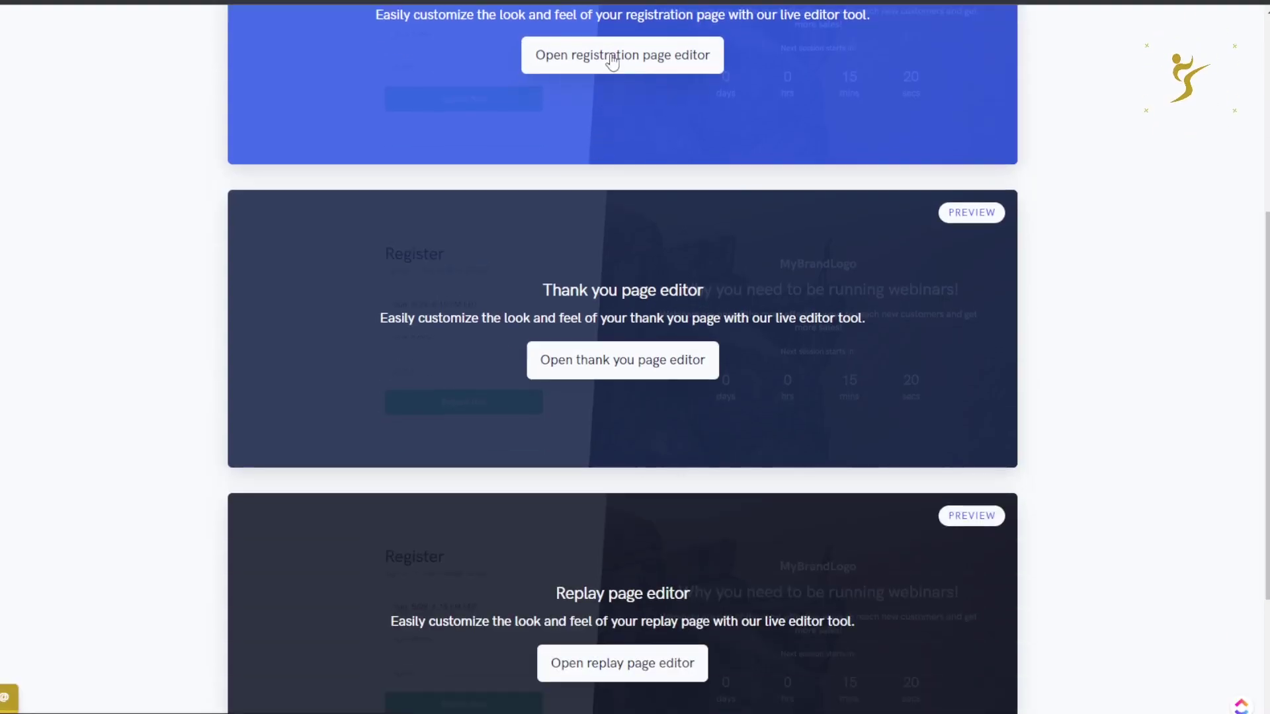
left_click(647, 48)
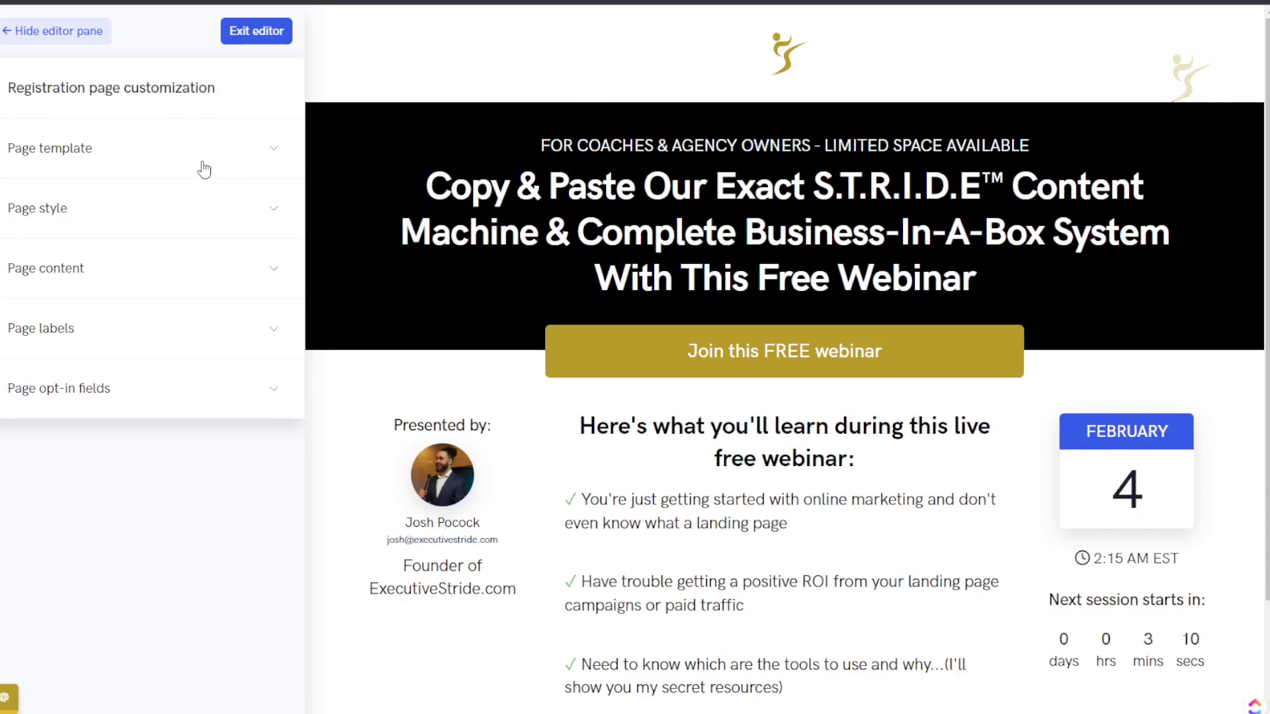
left_click(209, 158)
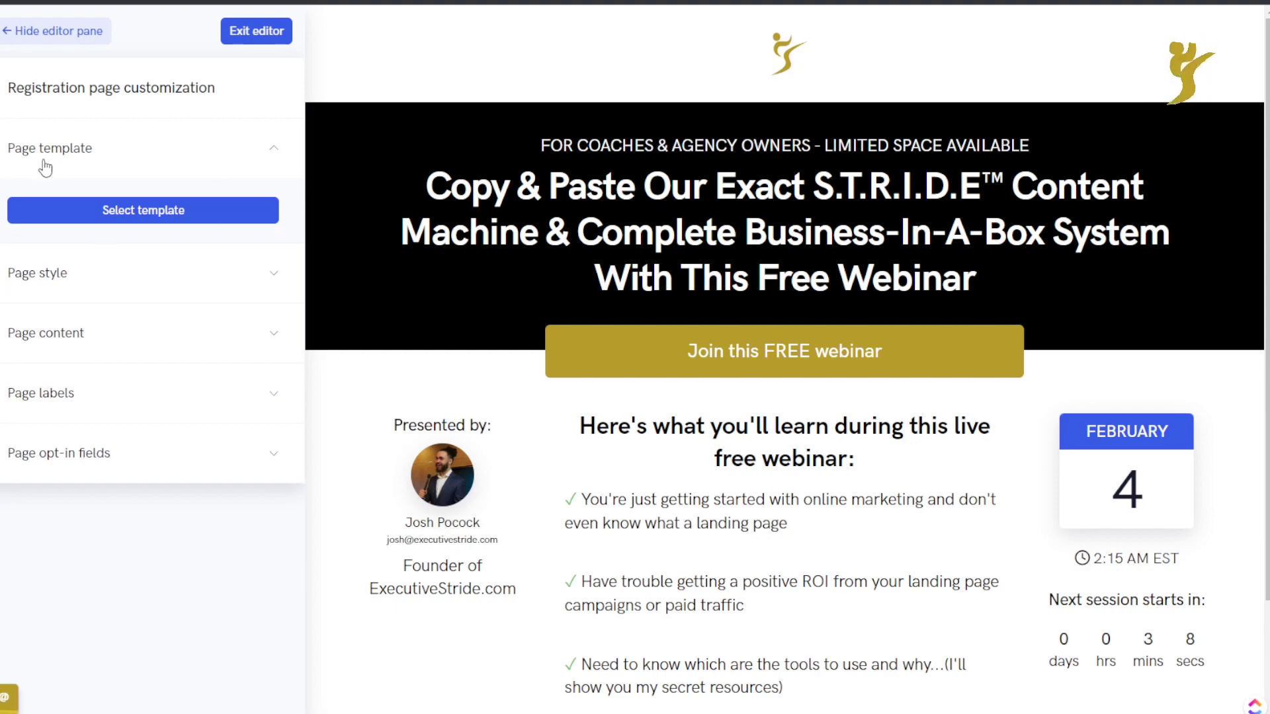
left_click(117, 224)
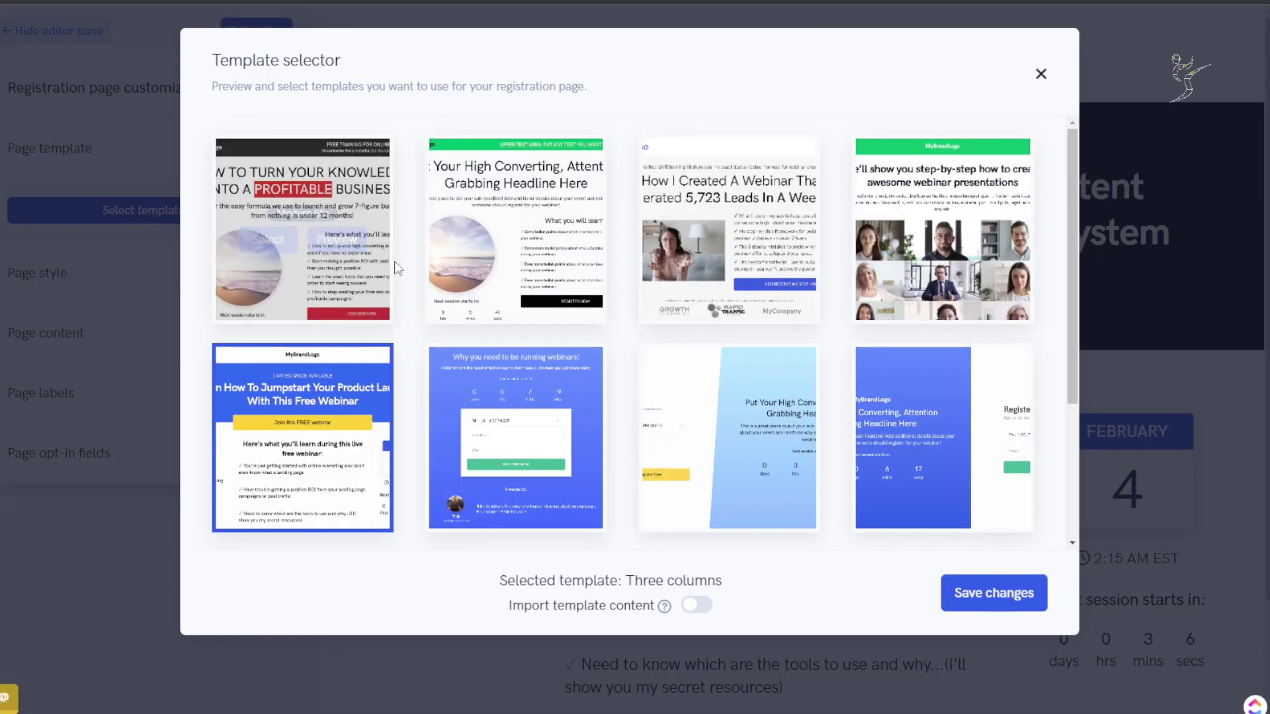
scroll(424, 305, "down", 3)
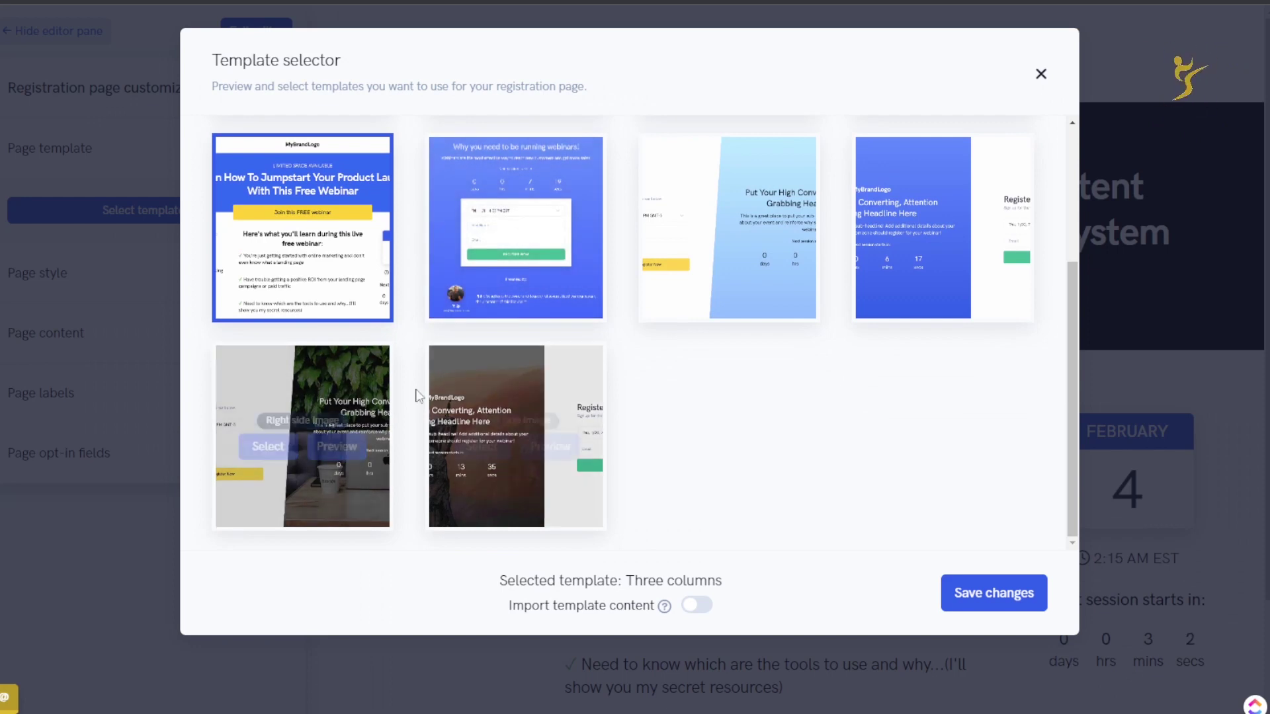
scroll(435, 402, "up", 3)
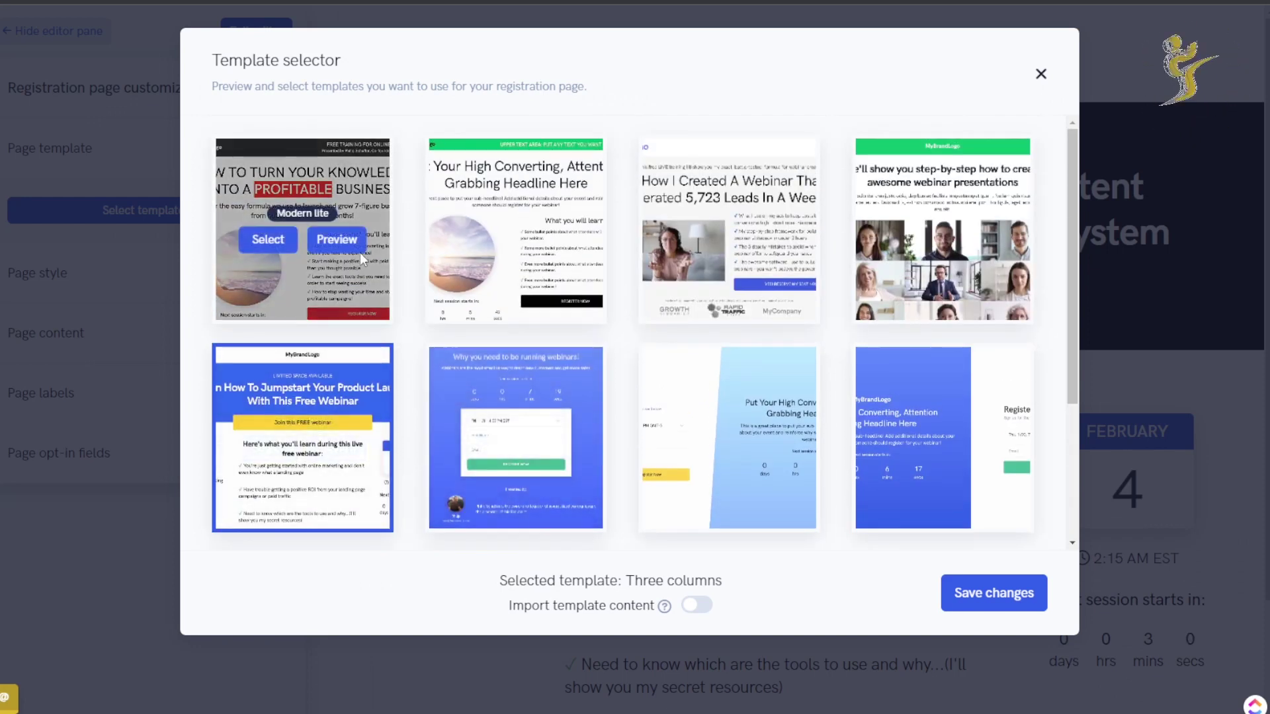
Step: Preview the Modern lite template from end to end and close the template selector without changing the template
left_click(351, 242)
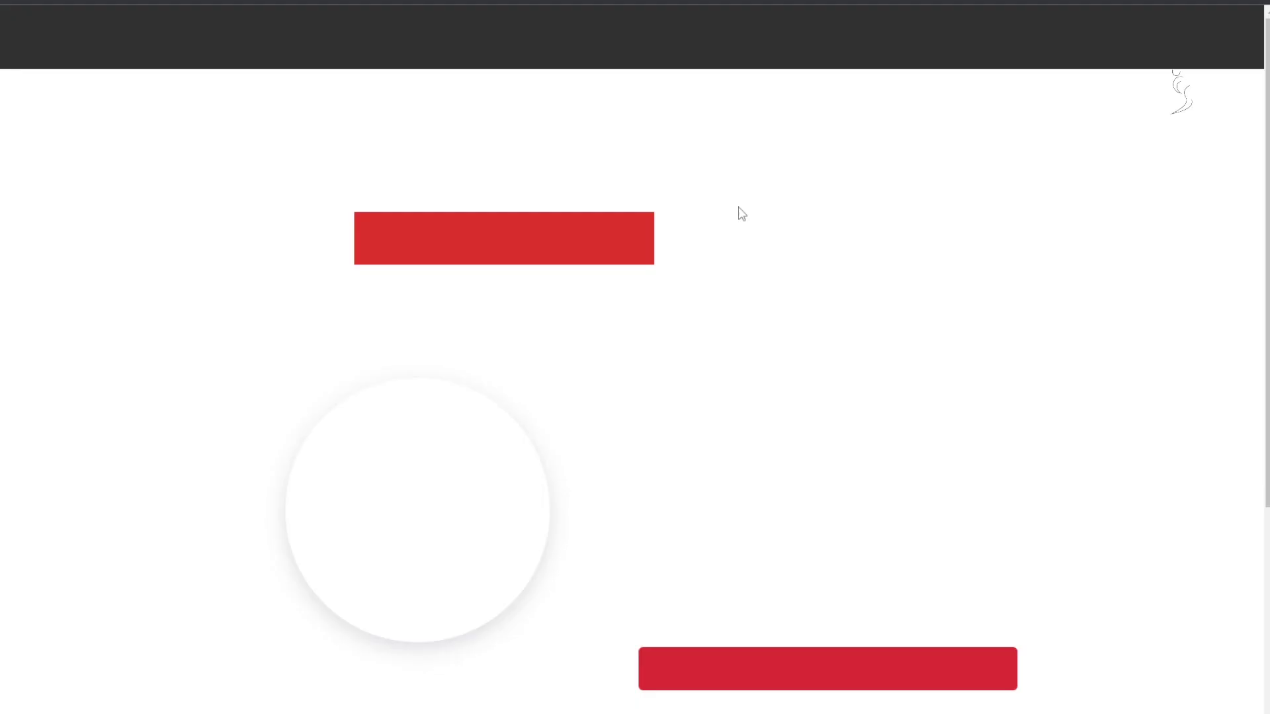
scroll(580, 289, "down", 3)
scroll(592, 289, "down", 2)
scroll(595, 288, "up", 5)
scroll(595, 288, "down", 5)
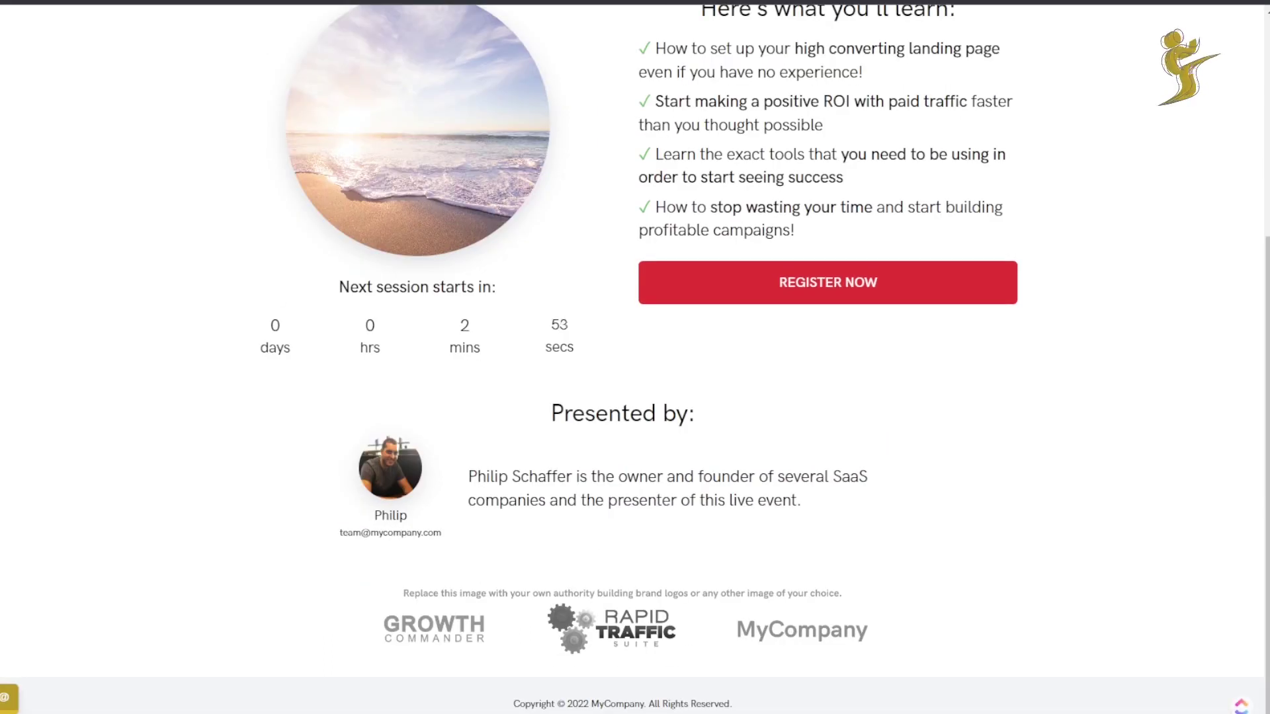
key("Escape")
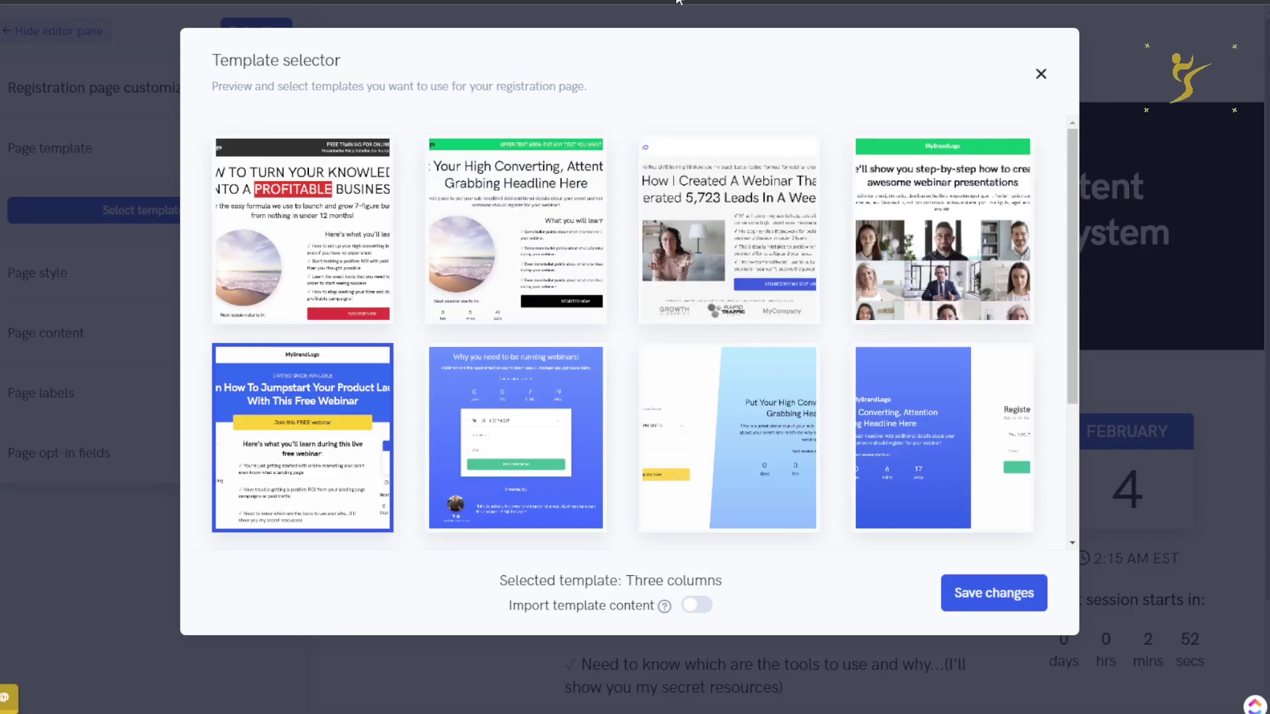
left_click(1041, 74)
Step: Review the registration page's style options, including background, text and button colours and the background image URL
left_click(69, 289)
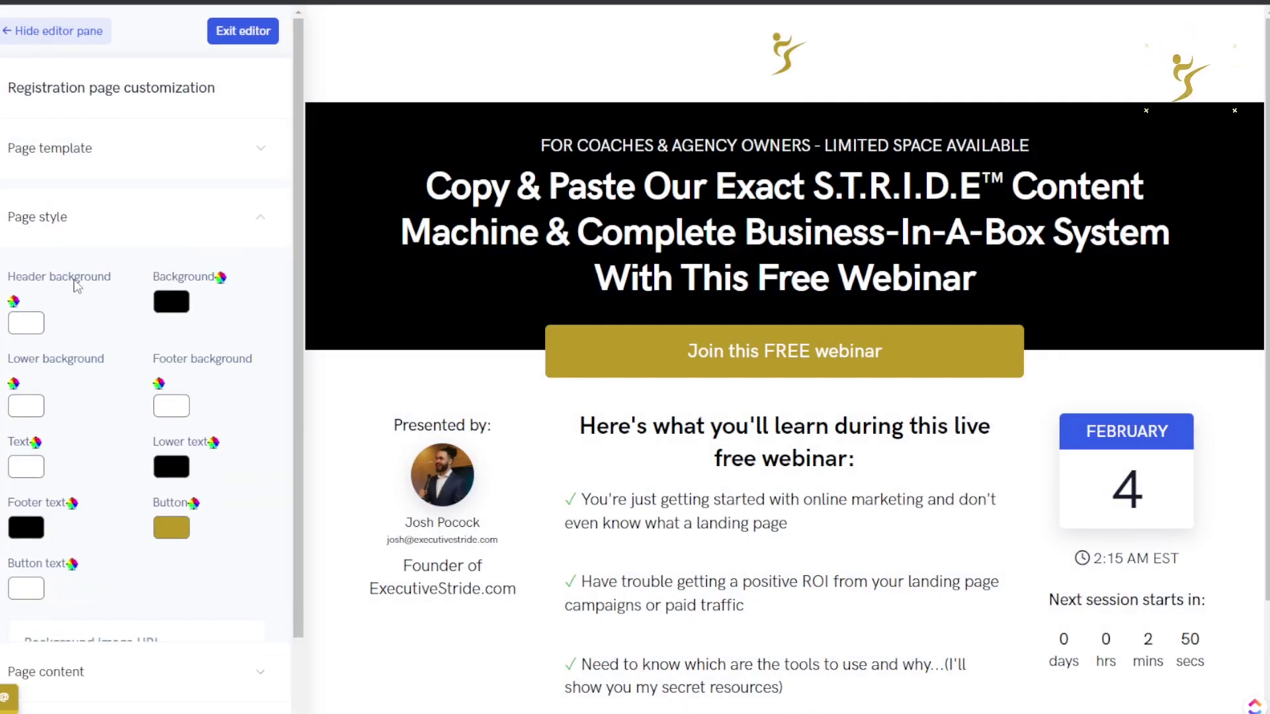
scroll(263, 368, "down", 3)
scroll(264, 368, "down", 1)
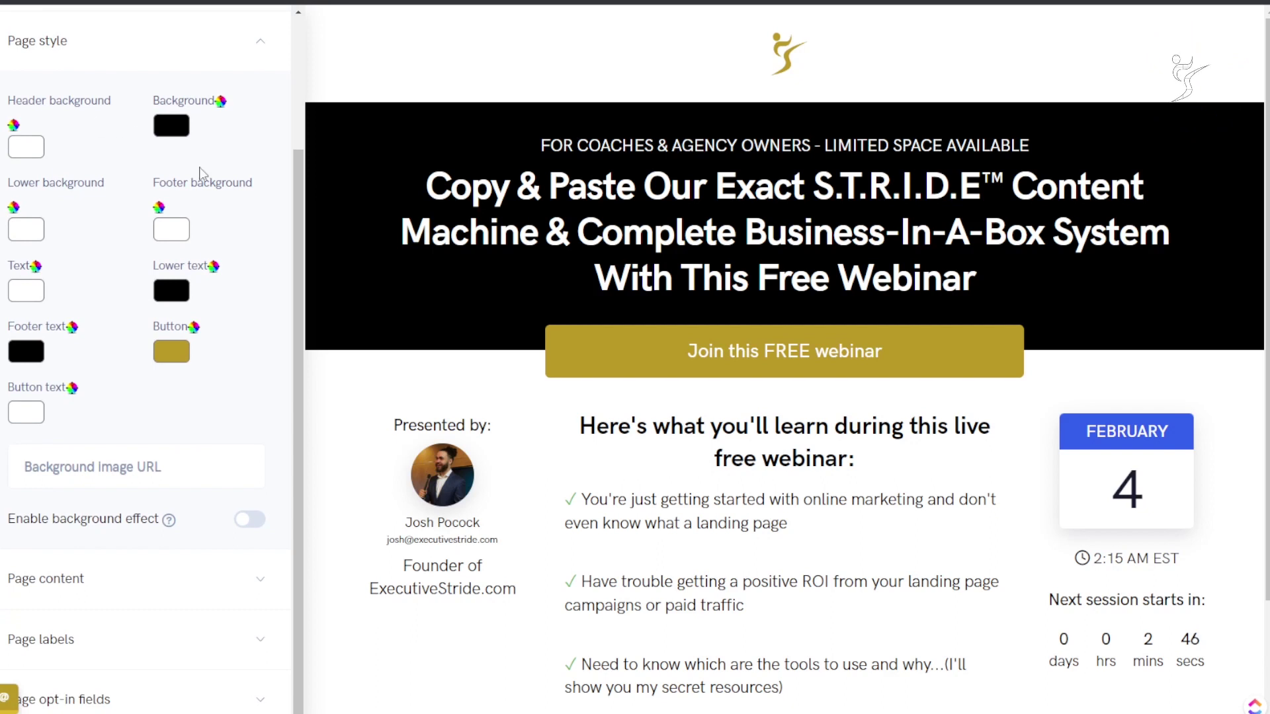
scroll(424, 310, "down", 2)
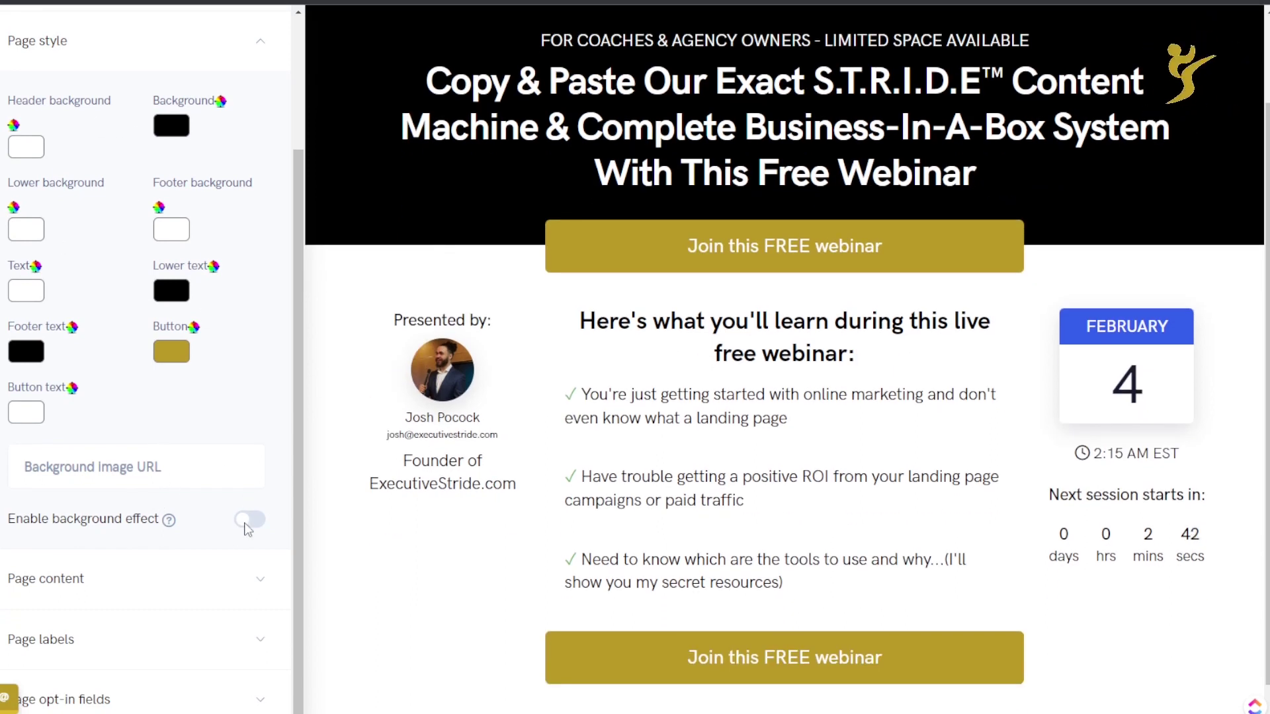
Step: Try the background gradient effect on the registration page and switch it back off
mouse_move(170, 523)
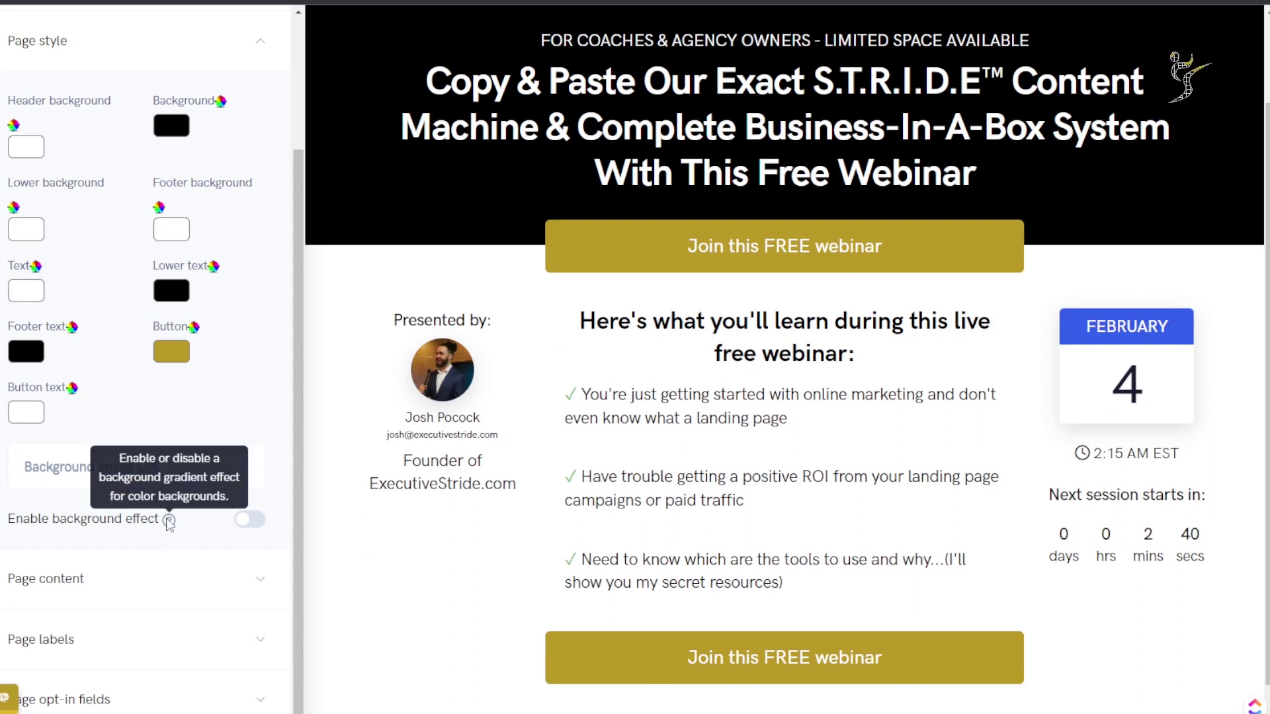
left_click(248, 520)
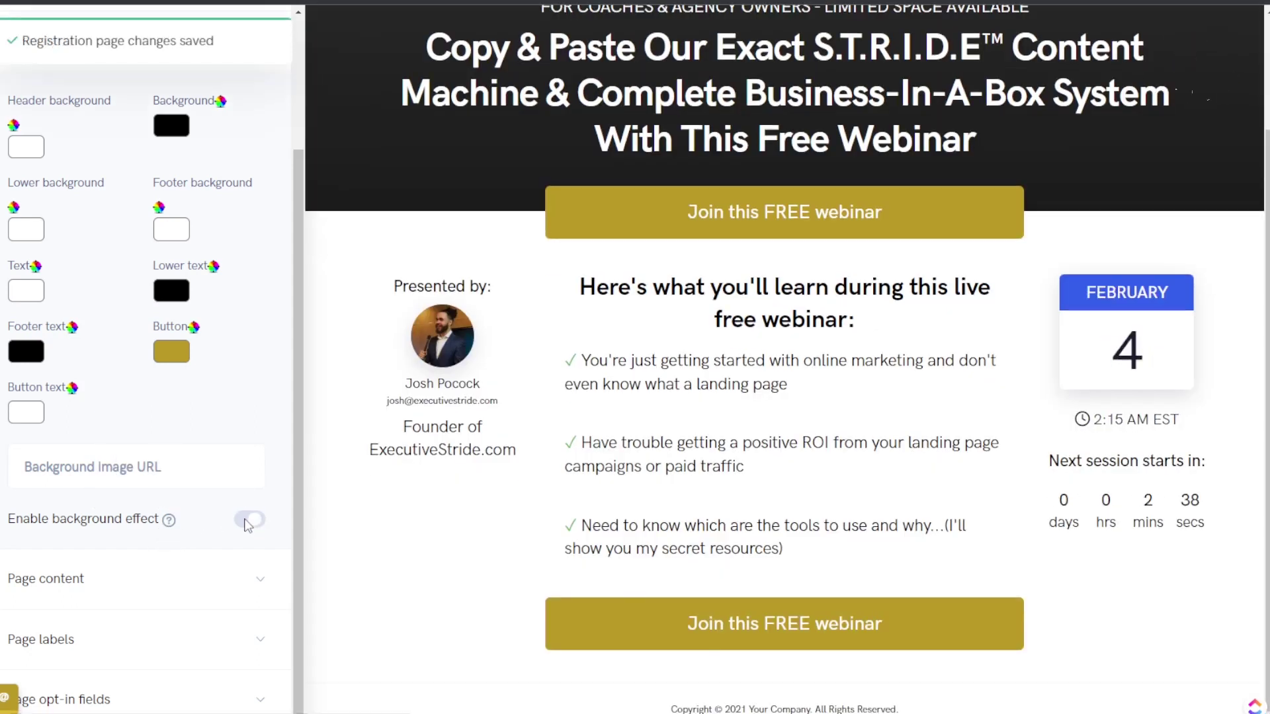
left_click(248, 520)
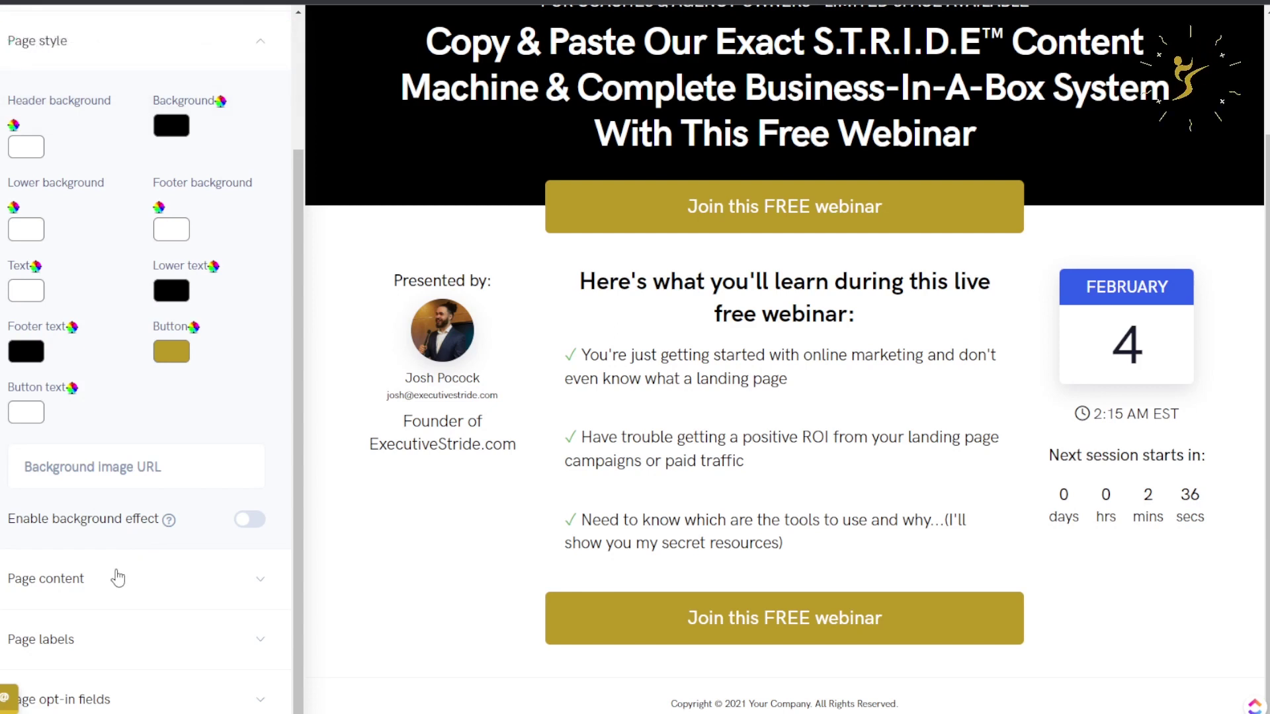
Step: Show the page content options, view the upper content editor and compare it with the page headline, making no edits
left_click(119, 578)
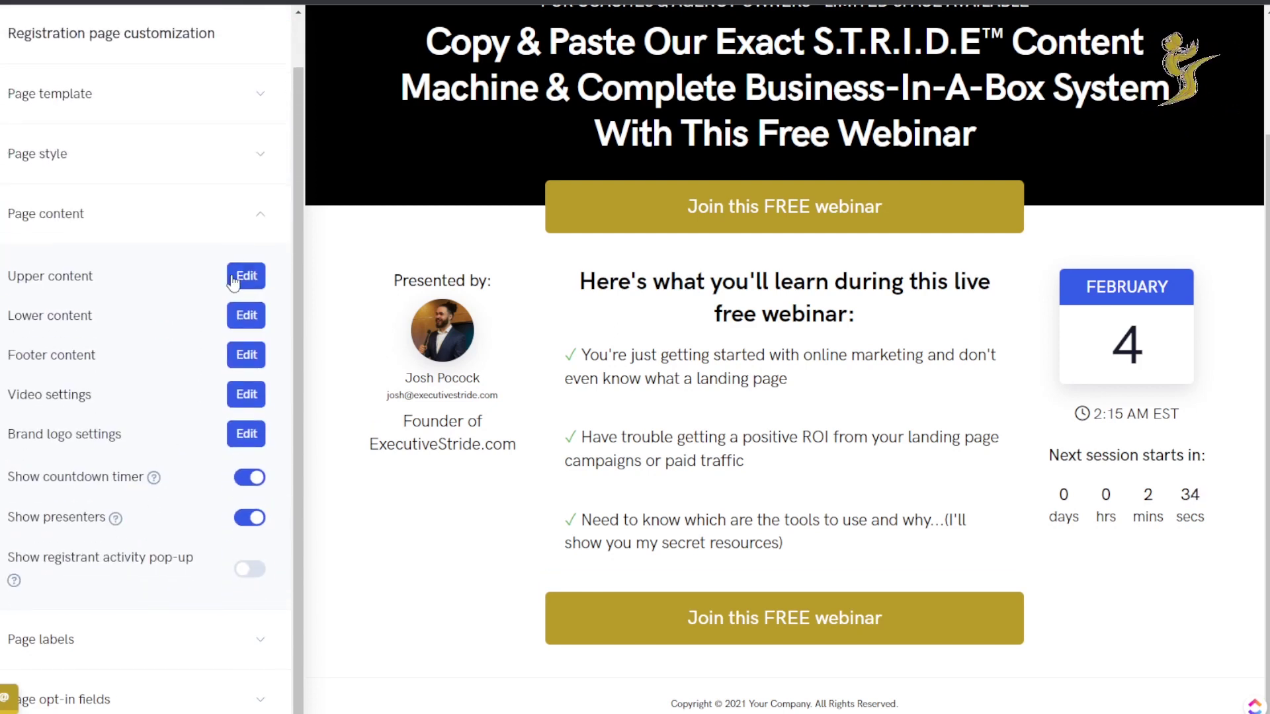
left_click(245, 278)
left_click(1040, 59)
left_click_drag(673, 93, 811, 135)
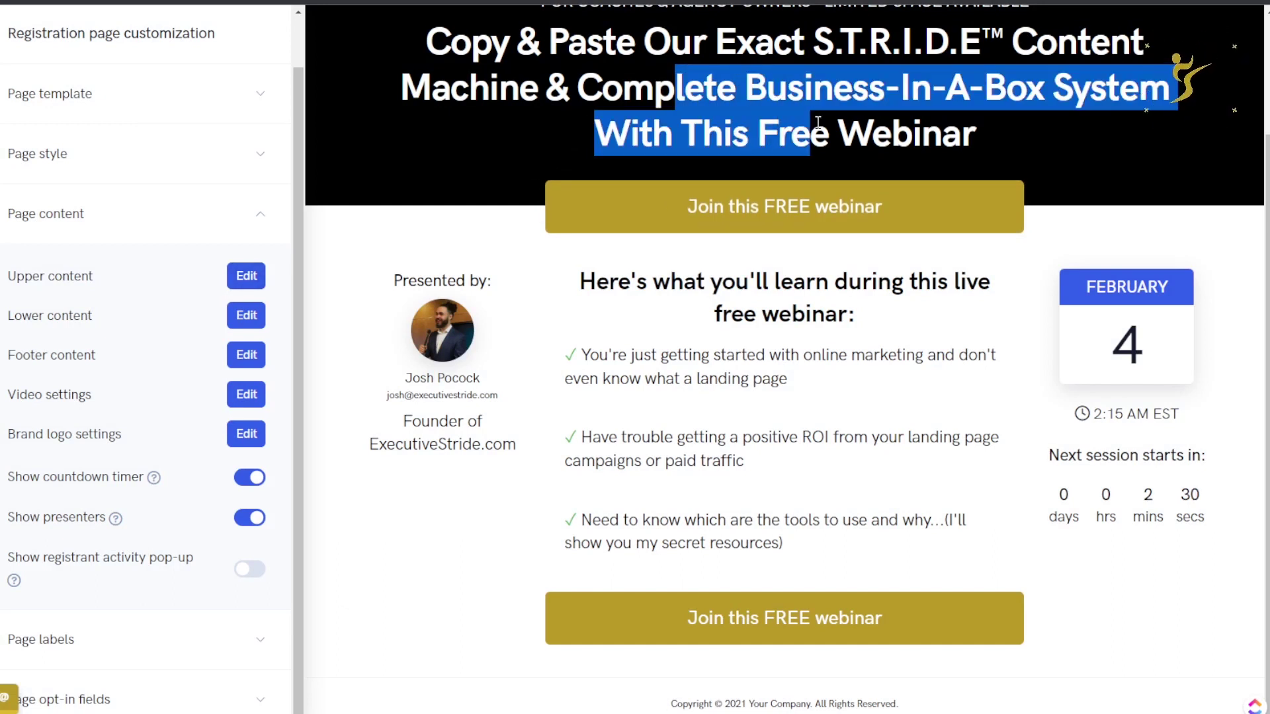
scroll(559, 165, "up", 3)
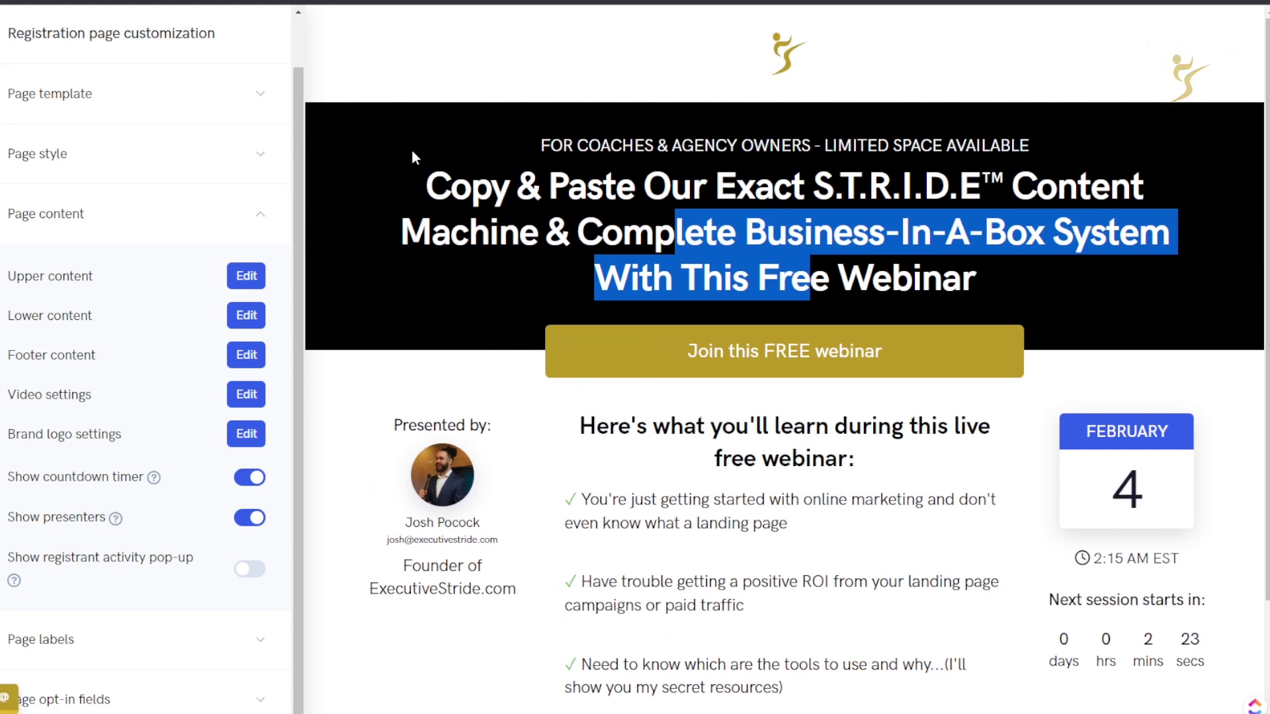
left_click(623, 232)
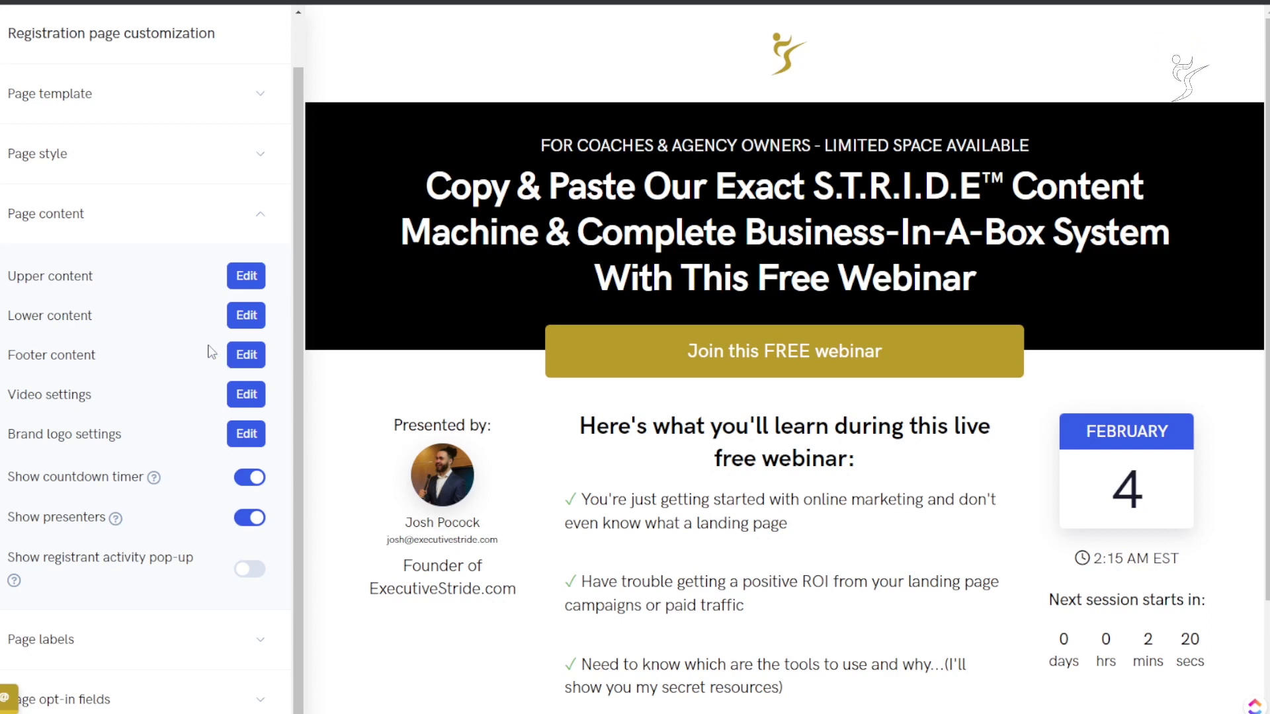
Step: View the registration page's lower content editor and close it without changes
left_click(246, 315)
left_click_drag(397, 230, 674, 301)
left_click(1041, 60)
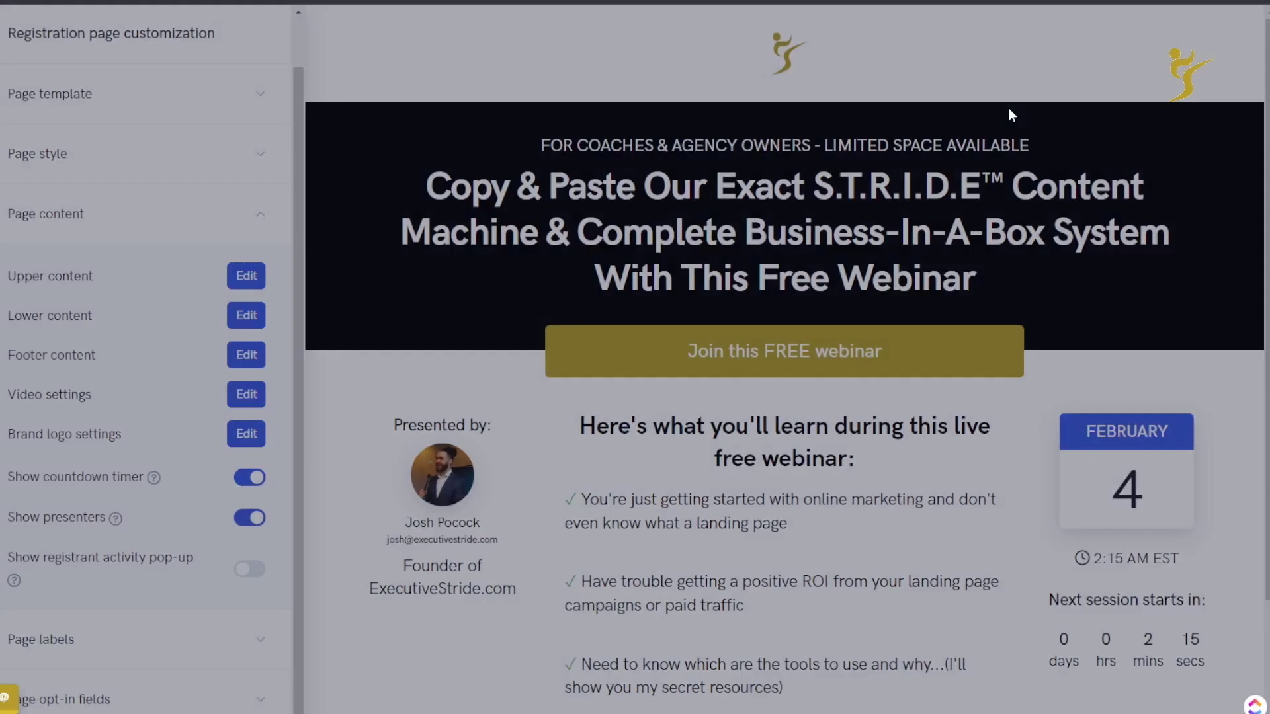
scroll(727, 139, "down", 1)
scroll(727, 139, "up", 1)
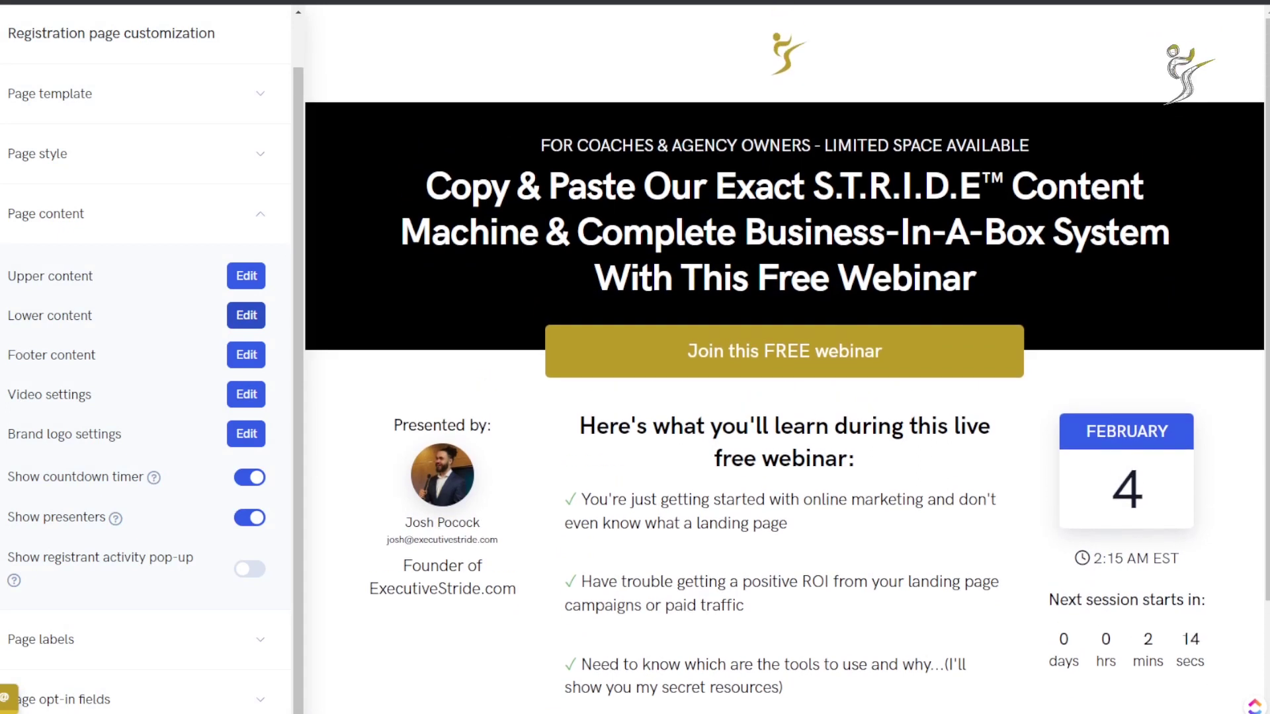
Step: Try hiding the countdown timer and the presenters on the registration page, switching each back on
left_click(250, 479)
left_click(249, 478)
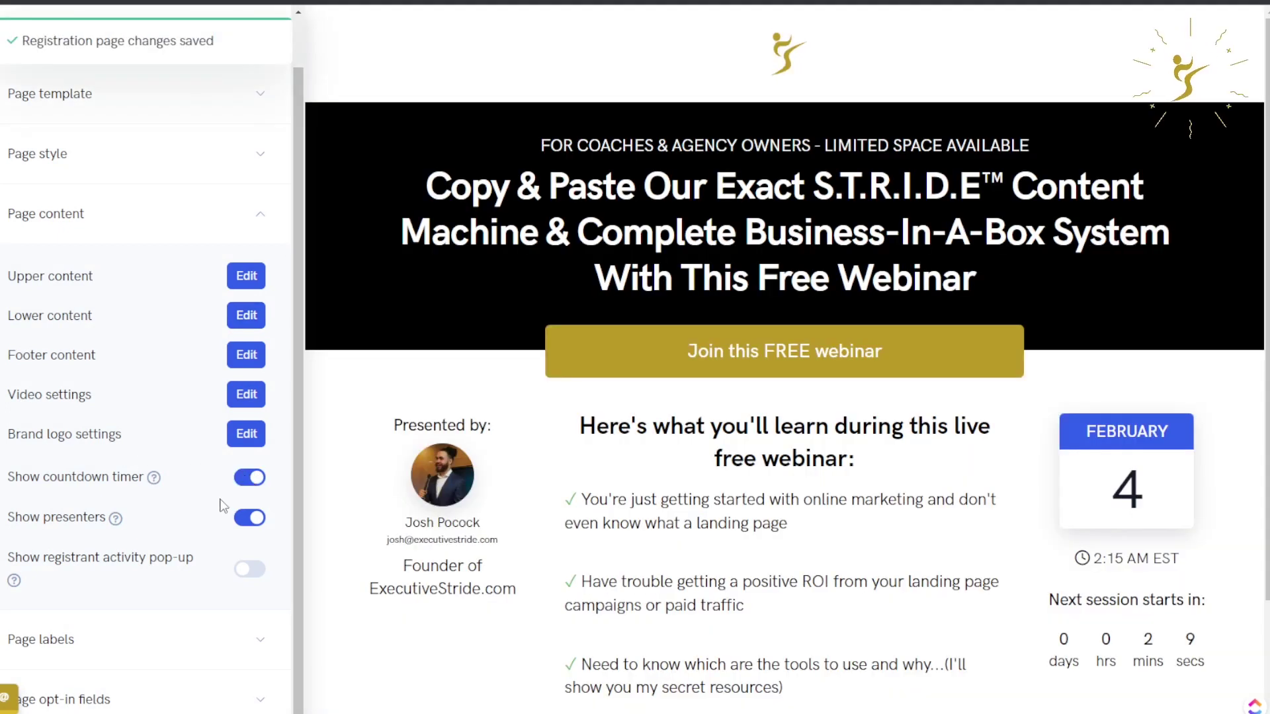
left_click(265, 518)
left_click(265, 518)
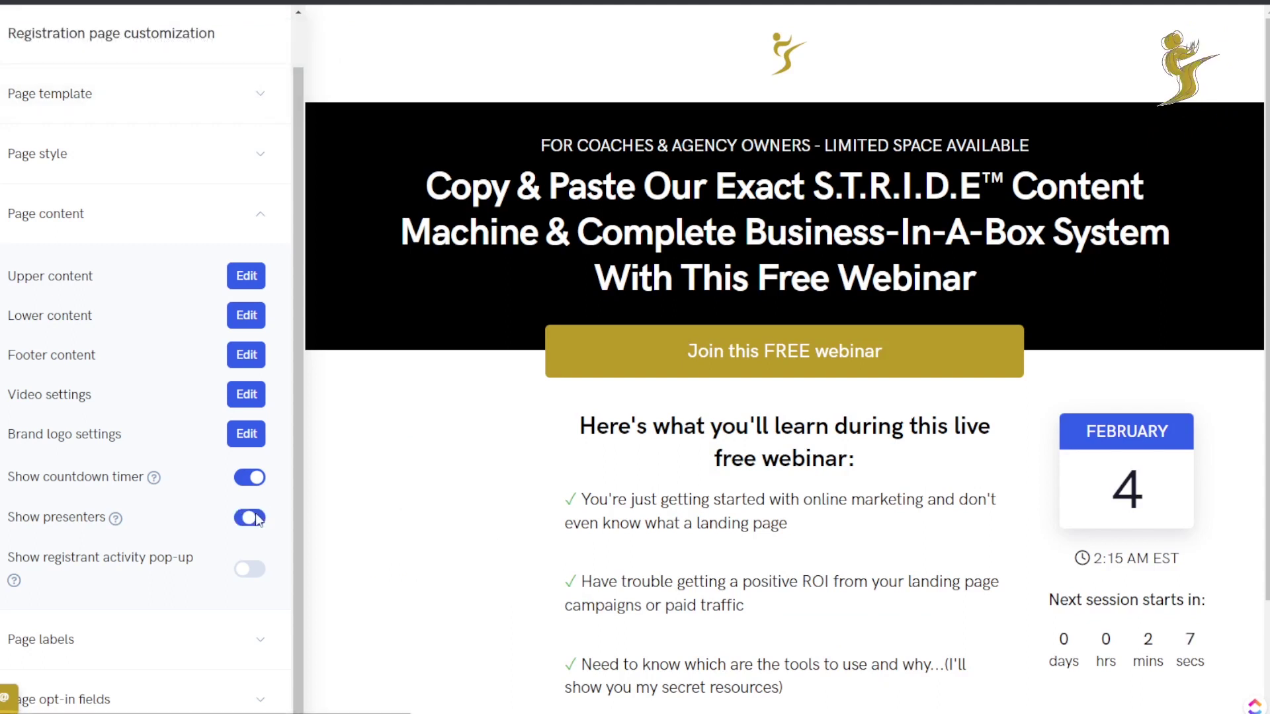
Step: Turn on the registrant activity pop-up for the registration page and check the page preview for it
left_click(249, 571)
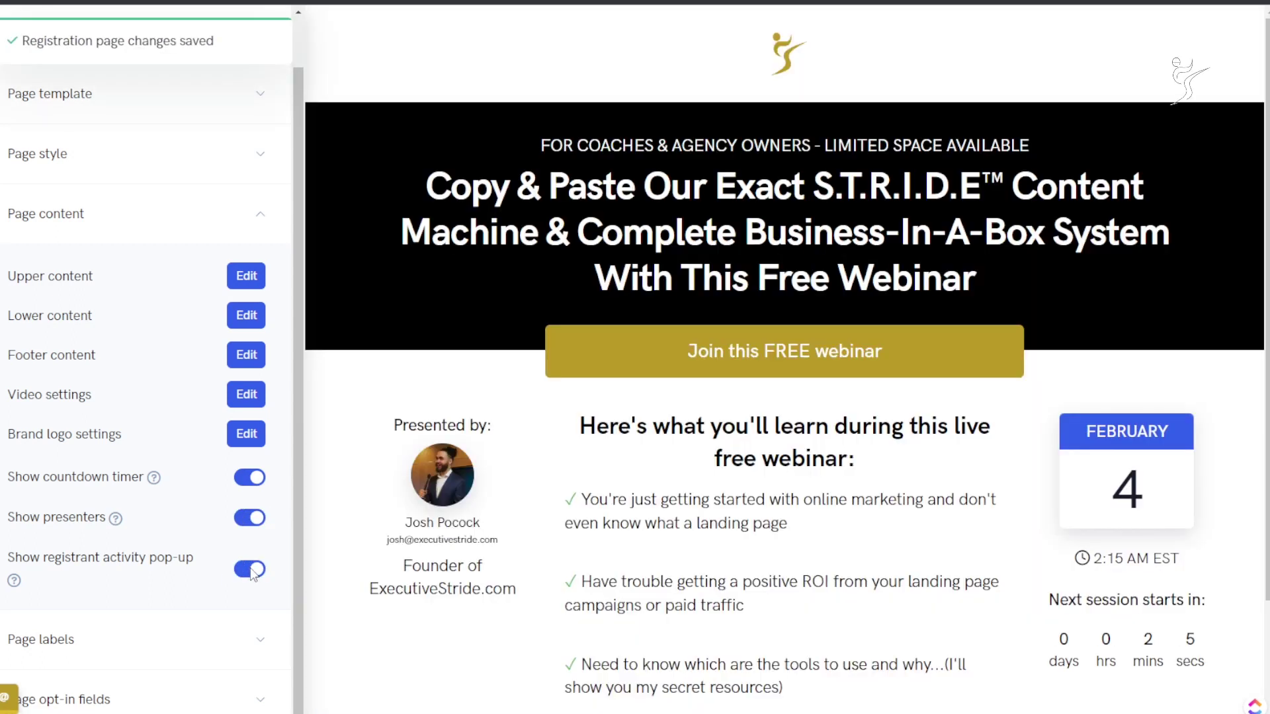
scroll(456, 472, "down", 2)
scroll(459, 476, "up", 2)
scroll(461, 477, "down", 2)
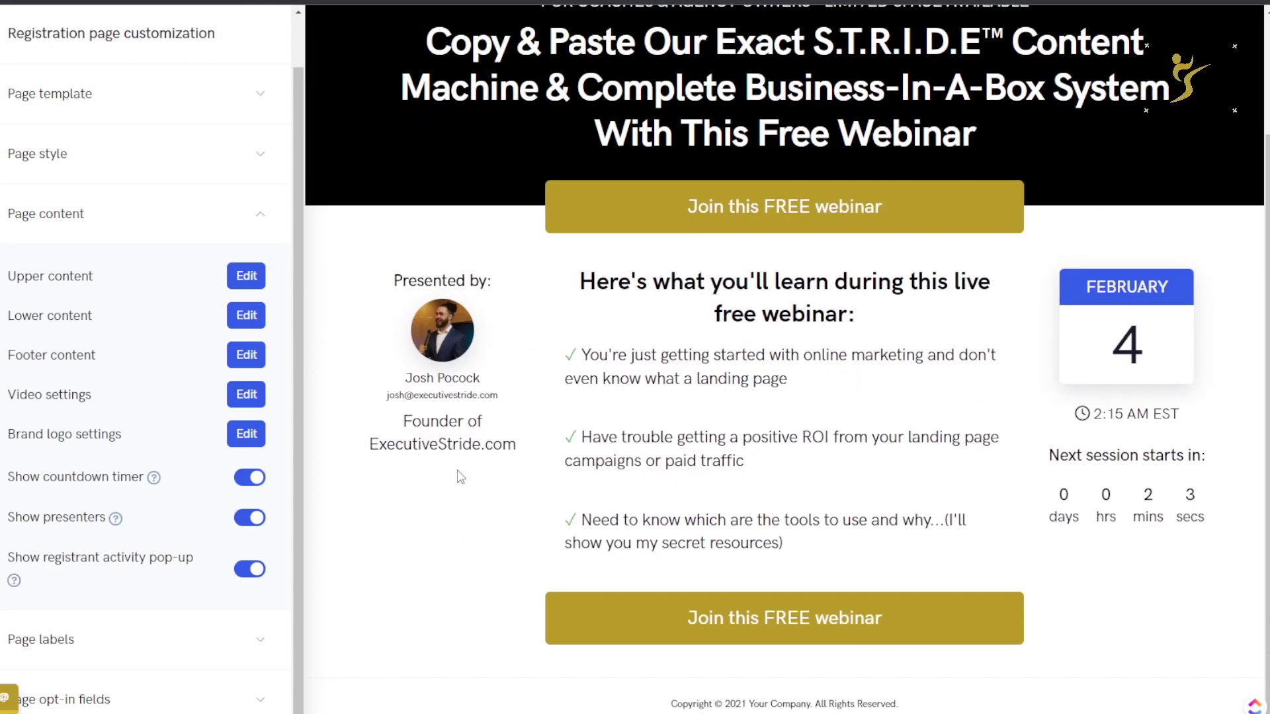
scroll(423, 476, "up", 2)
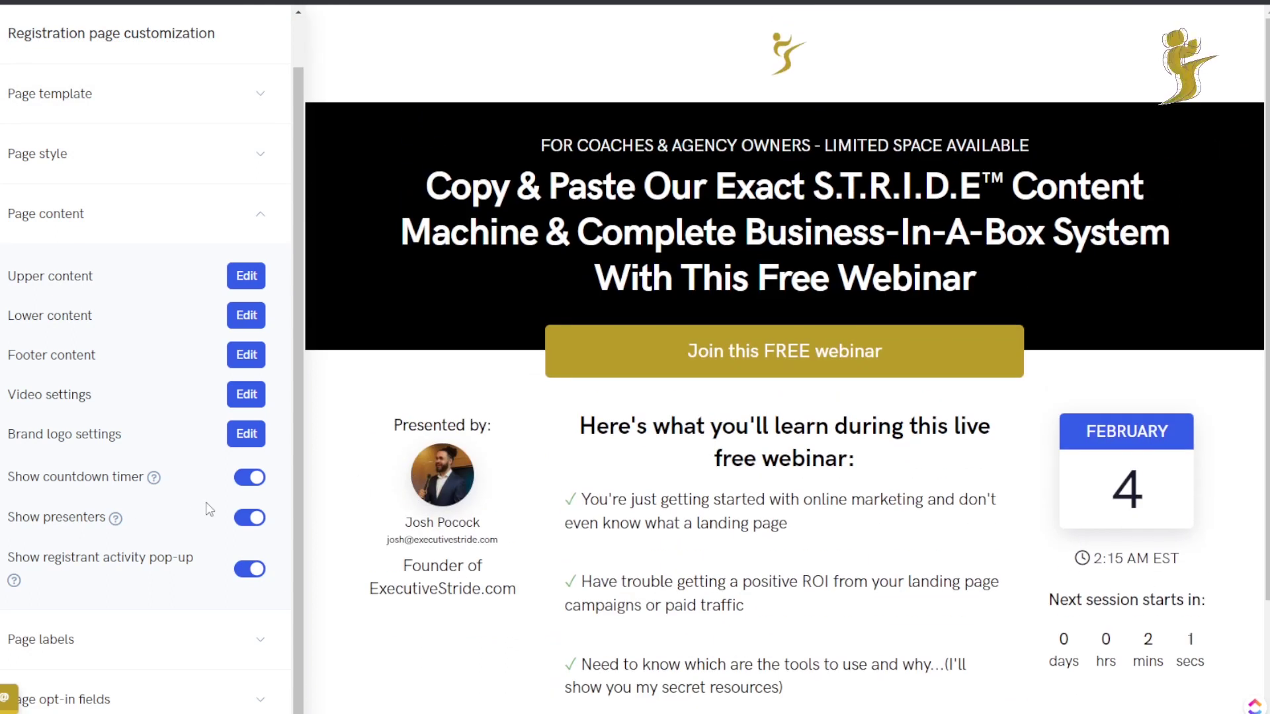
left_click(250, 569)
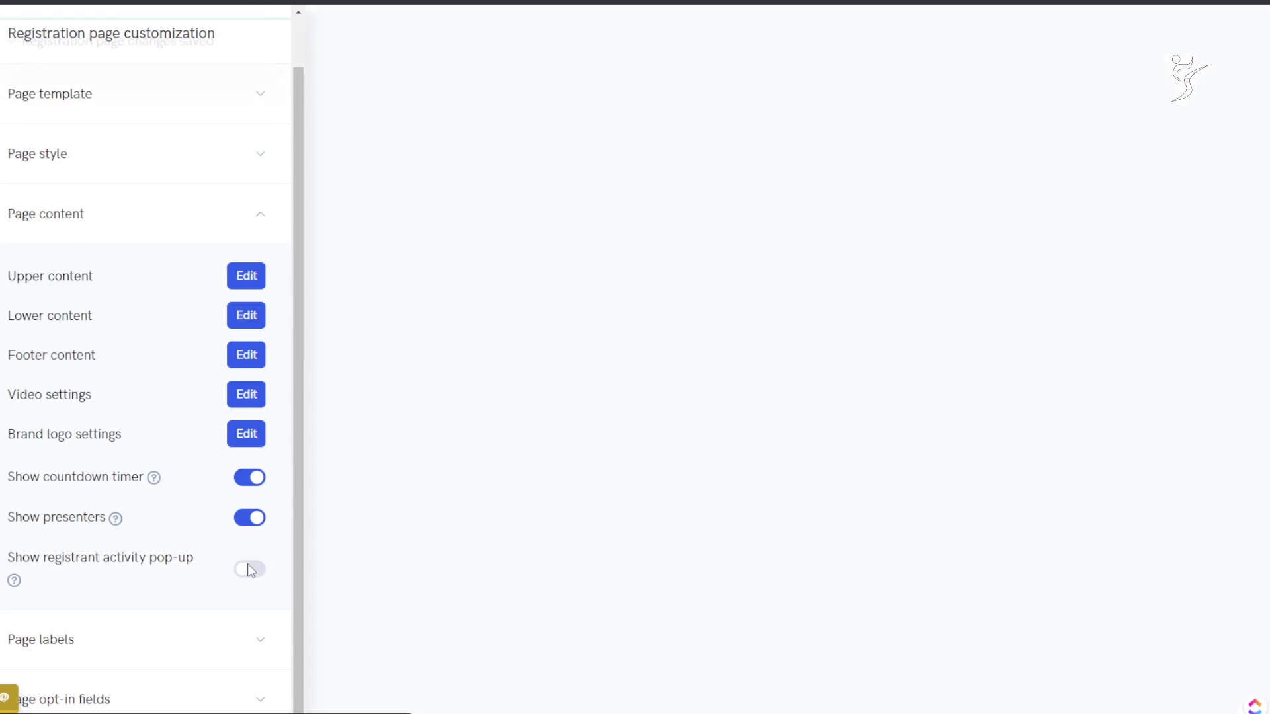
left_click(250, 569)
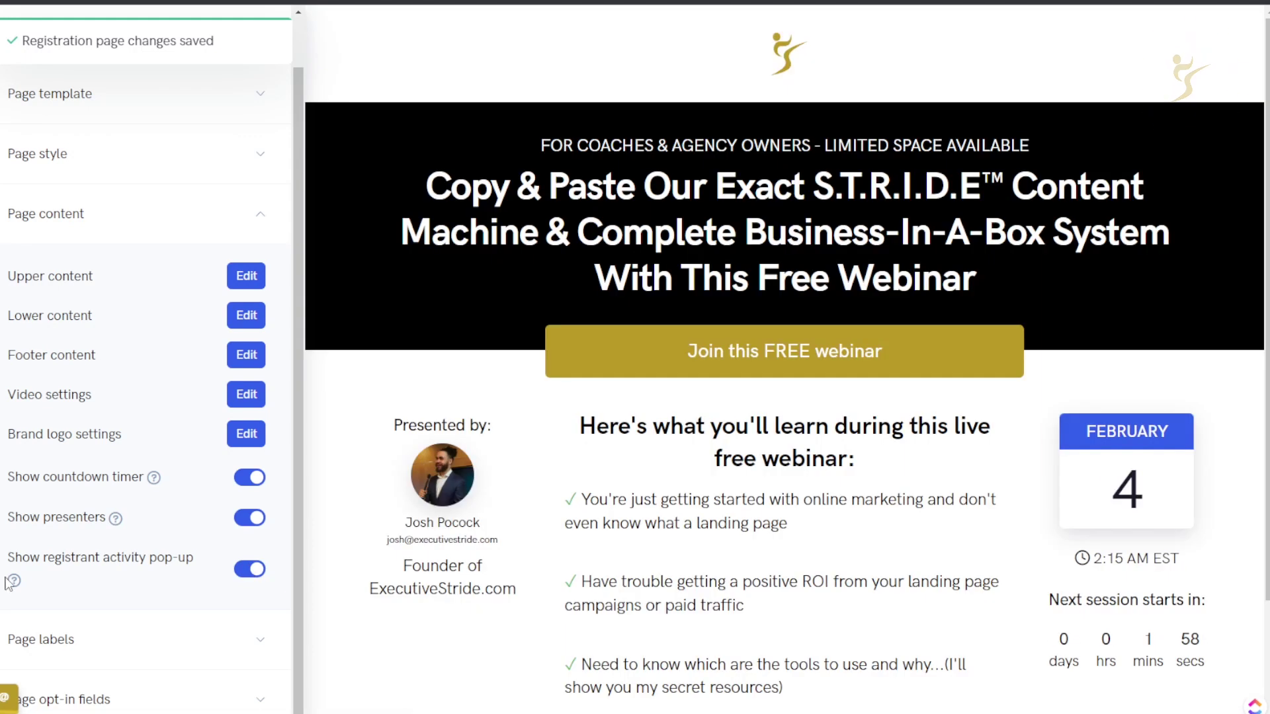
Step: Review the registration page's label settings, from the name and custom field hints to the countdown and presenter labels
mouse_move(14, 581)
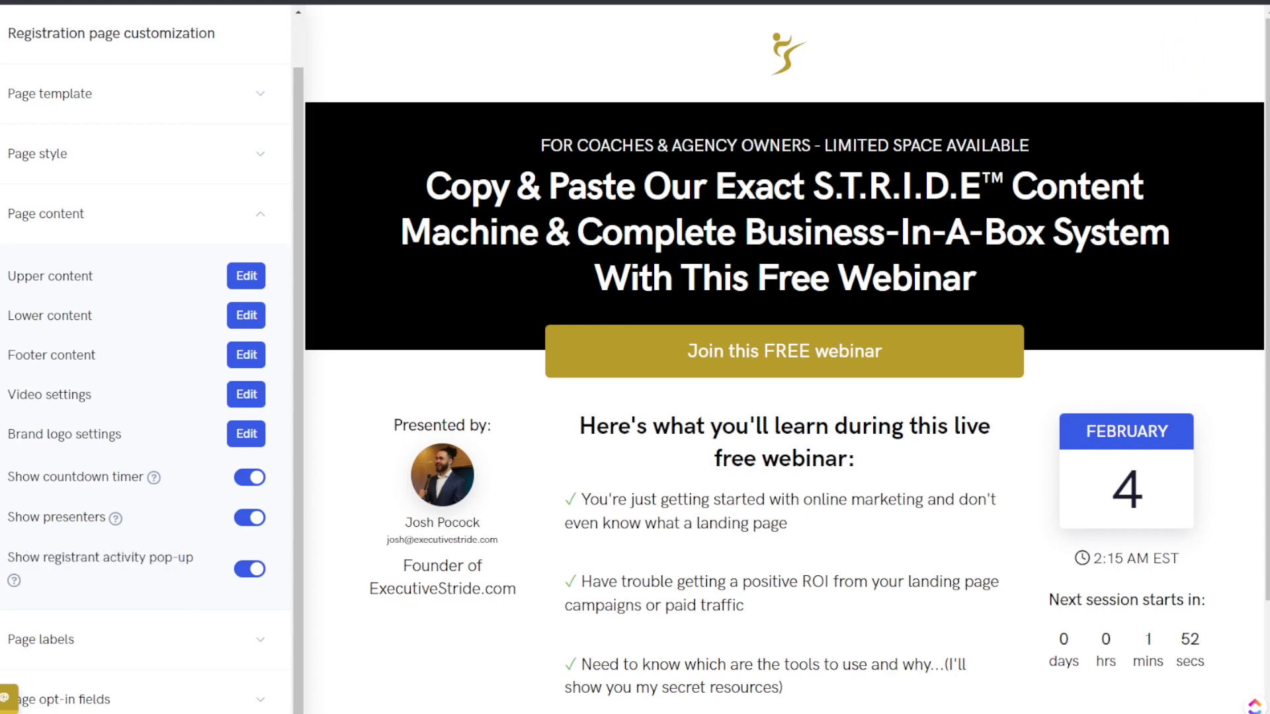
left_click(46, 641)
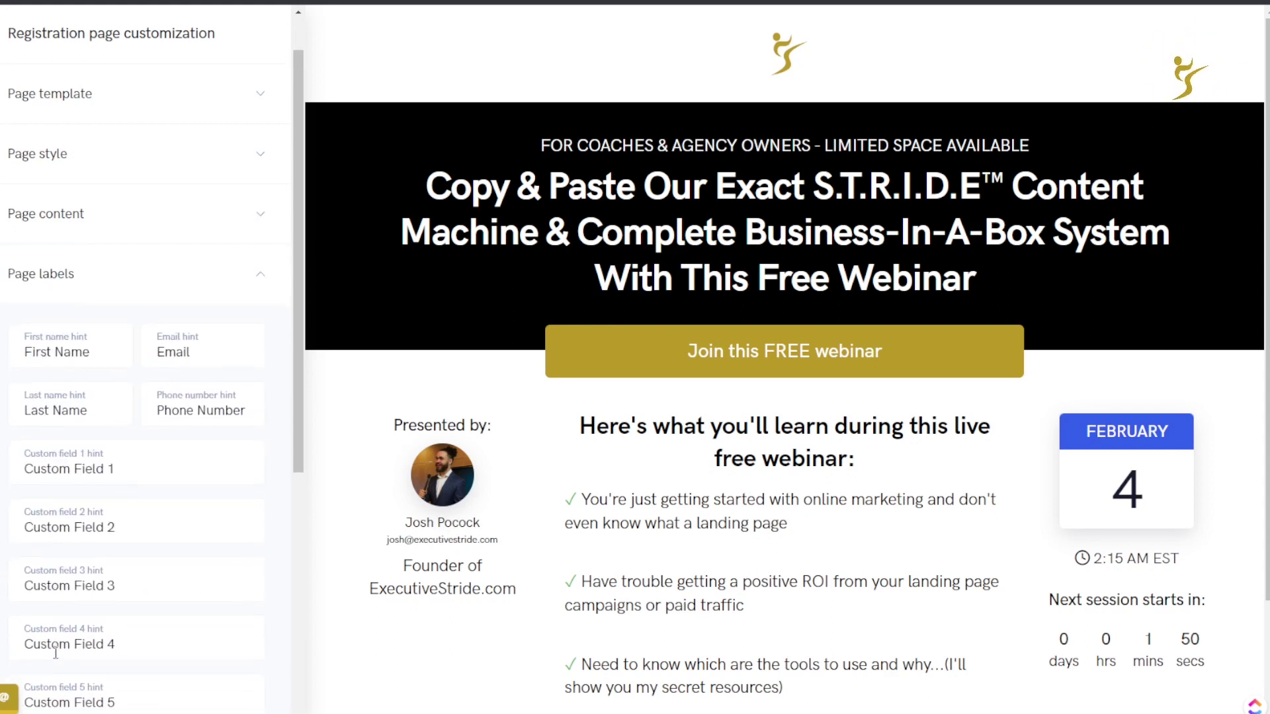
scroll(65, 428, "down", 4)
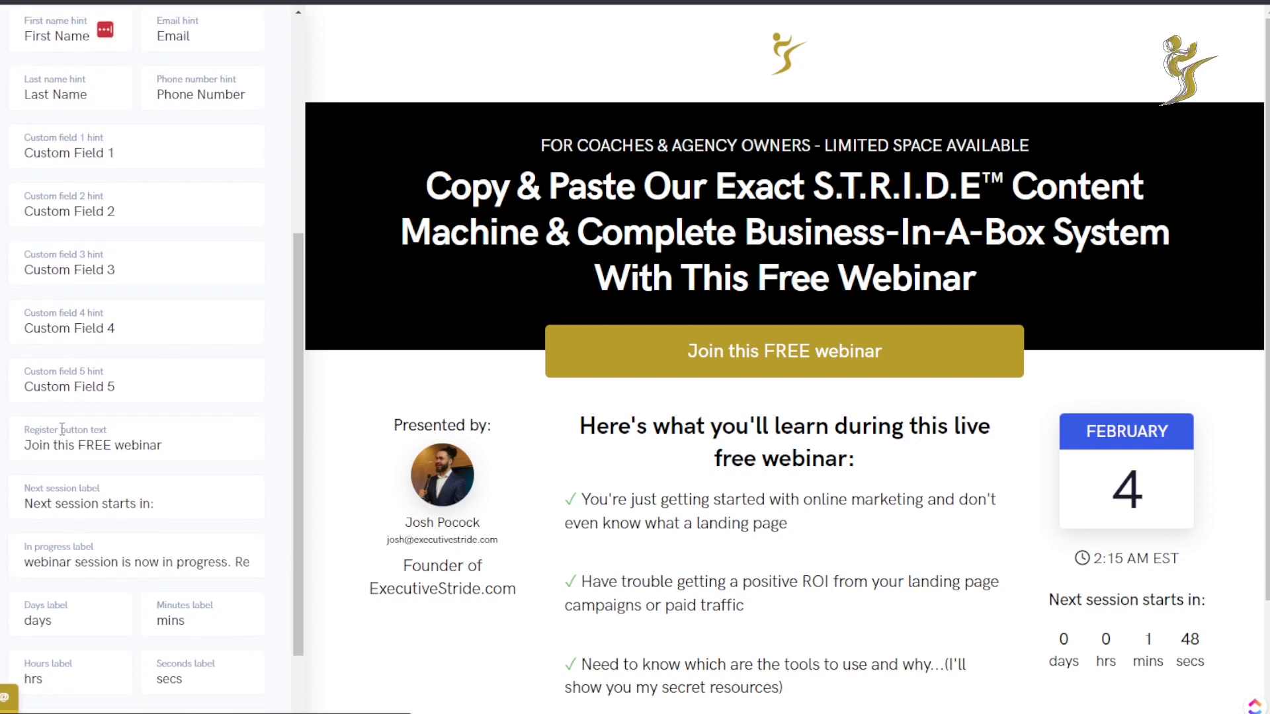
scroll(53, 196, "up", 1)
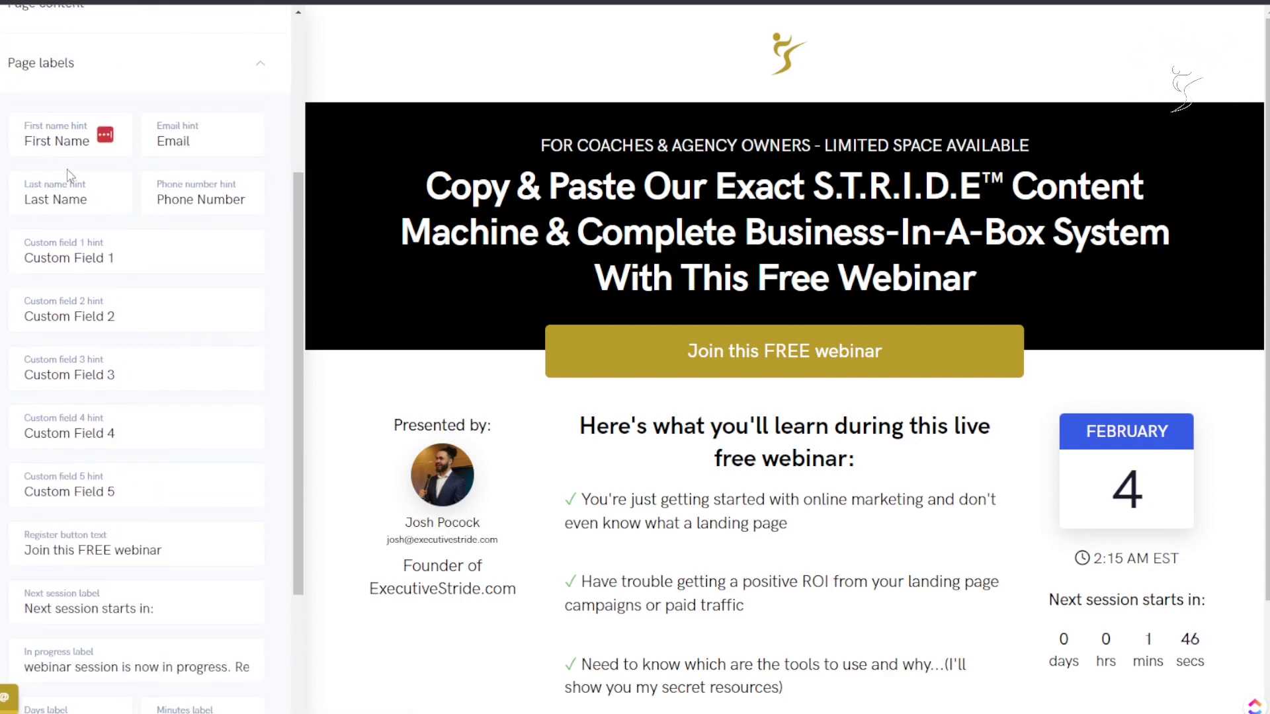
scroll(162, 341, "down", 3)
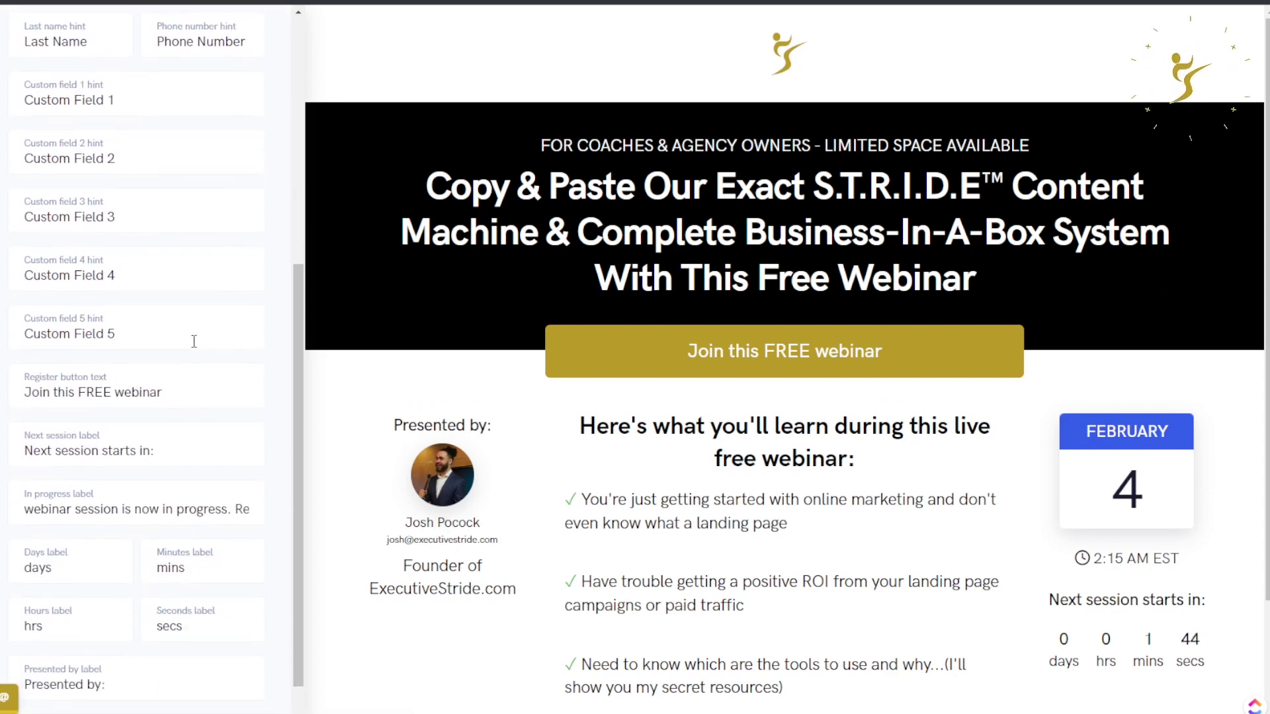
scroll(731, 311, "down", 3)
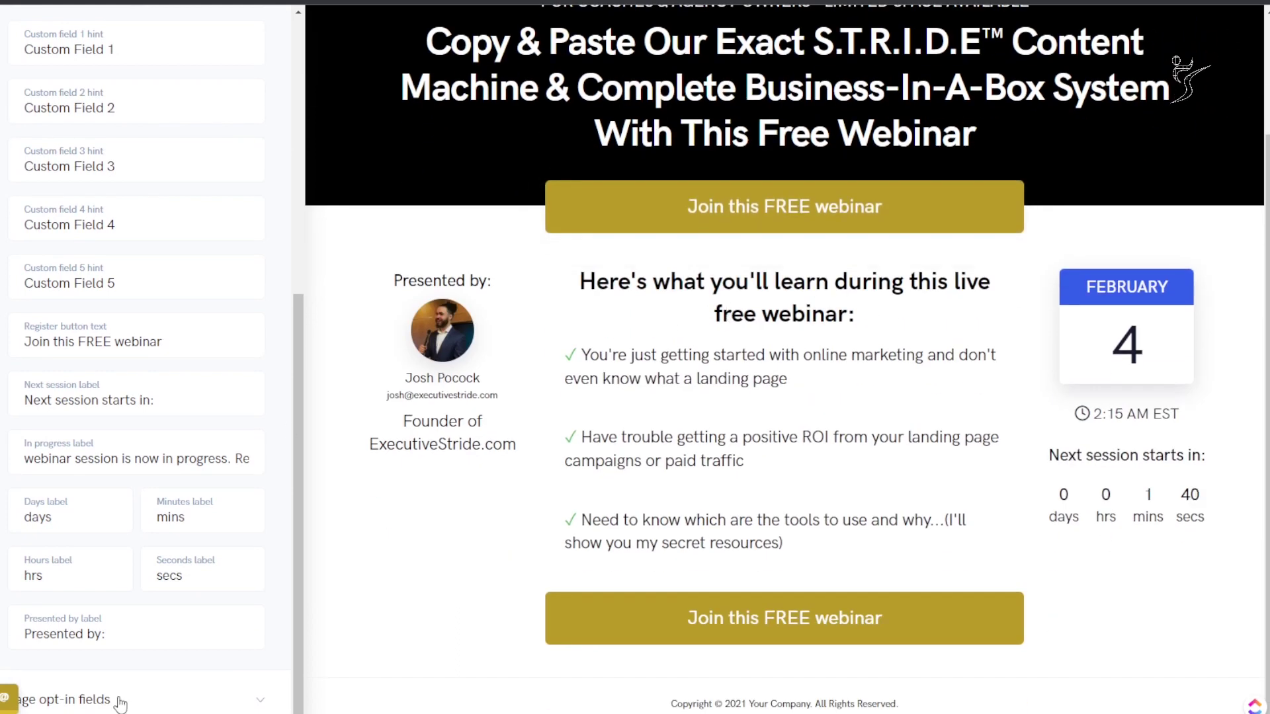
left_click_drag(97, 634, 24, 635)
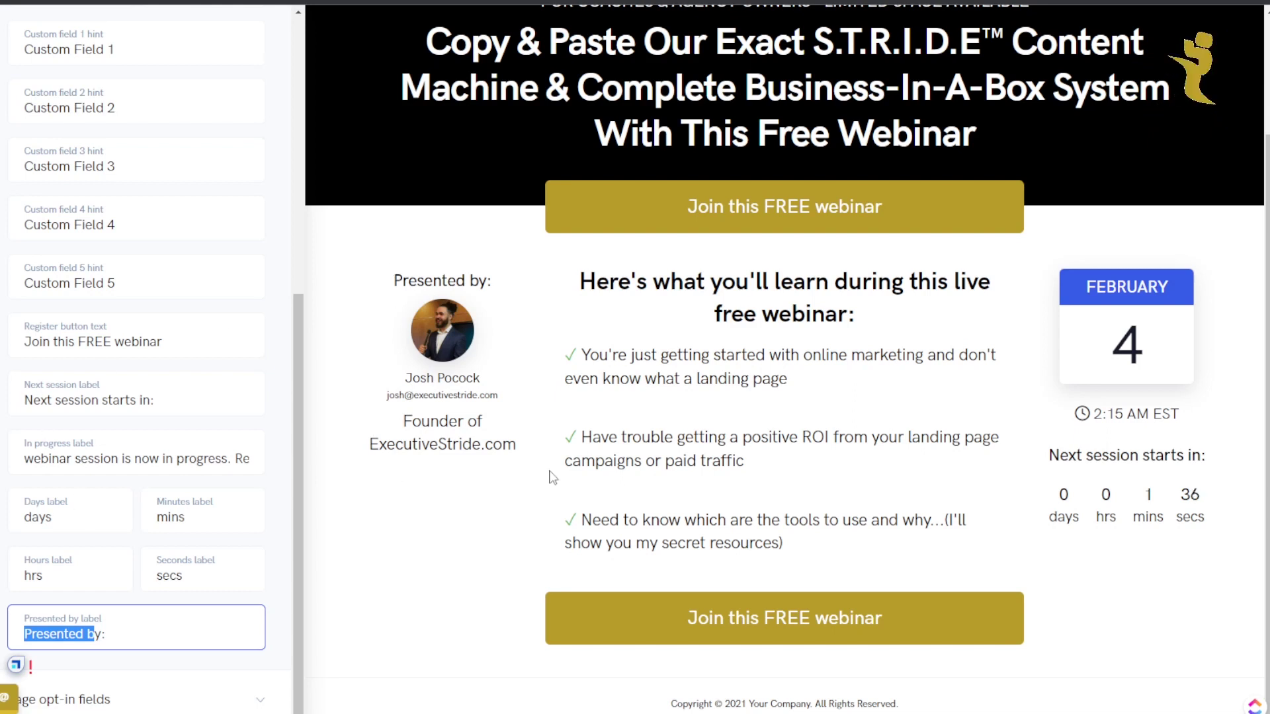
scroll(175, 364, "up", 8)
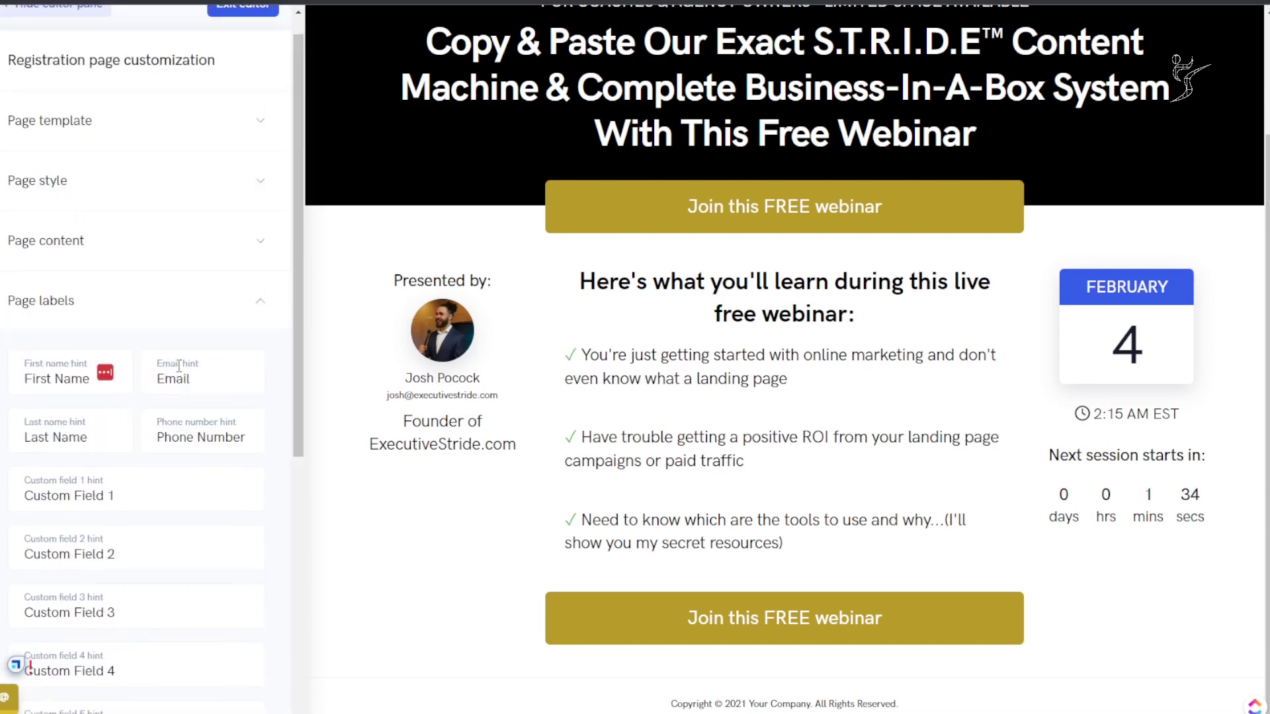
scroll(175, 364, "down", 5)
scroll(88, 312, "down", 4)
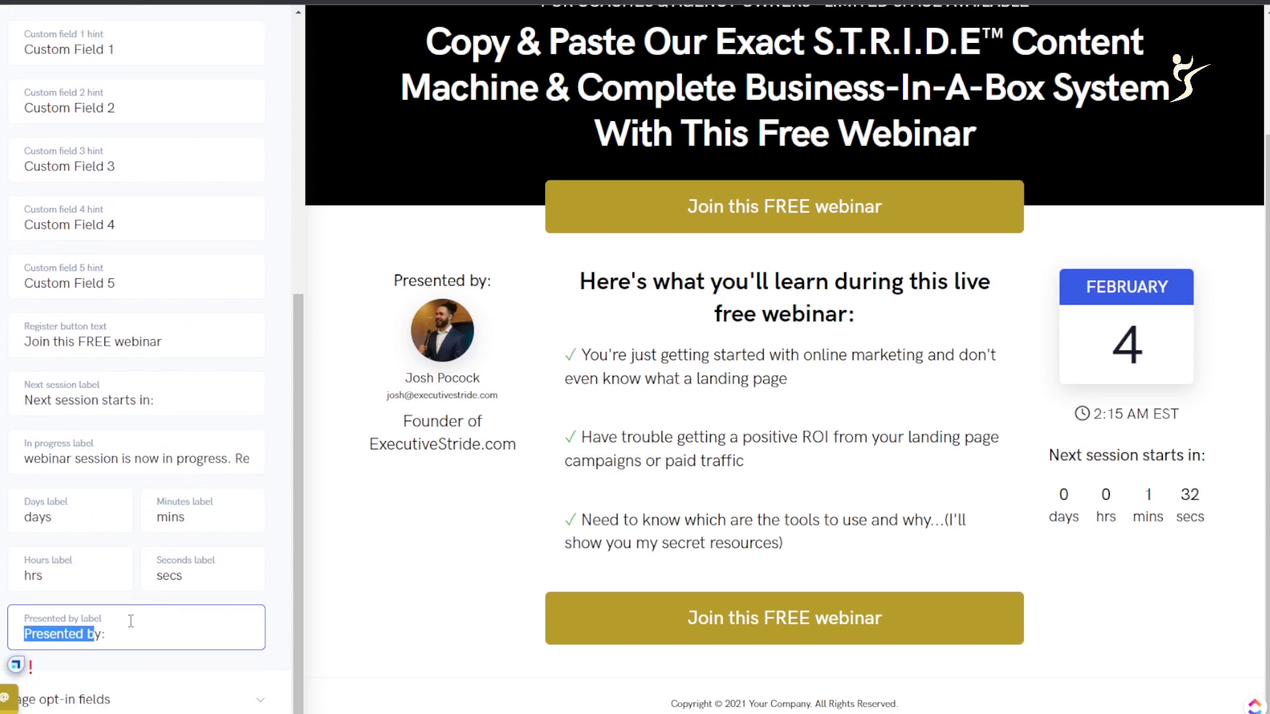
Step: View the registration page's opt-in field settings and exit the page editor without changing them
left_click(125, 686)
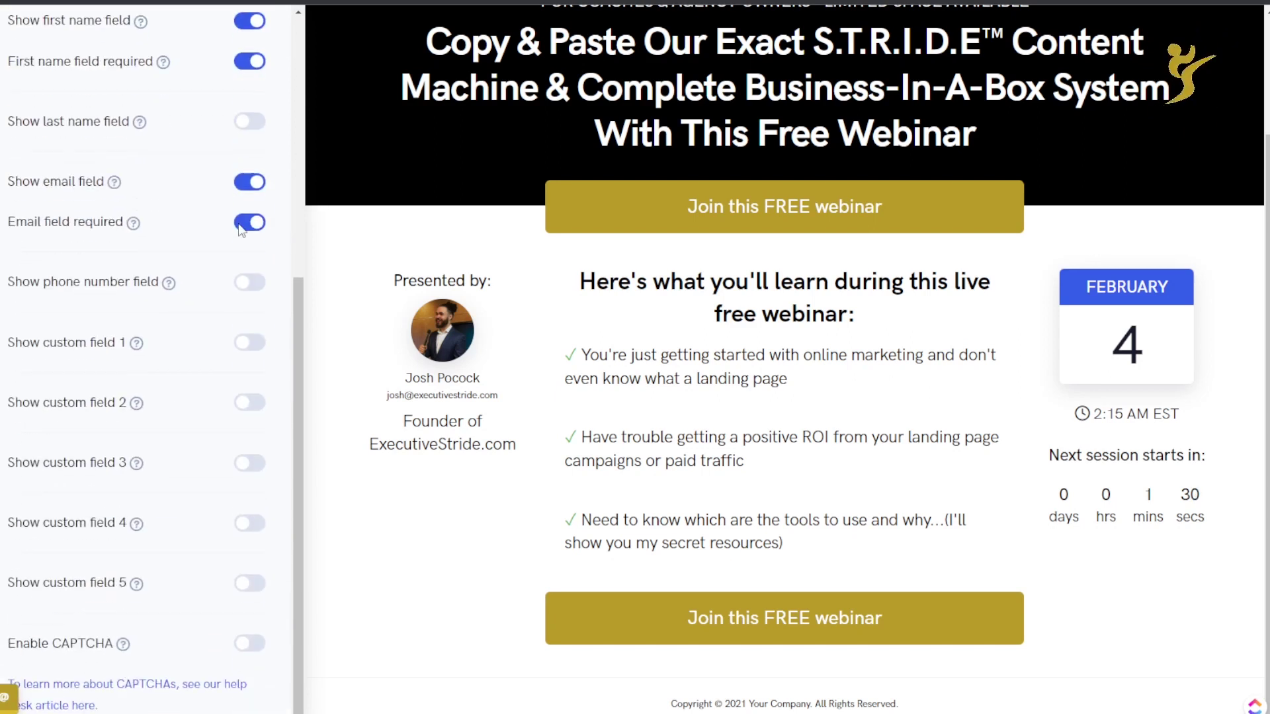
scroll(162, 252, "up", 3)
scroll(249, 364, "down", 3)
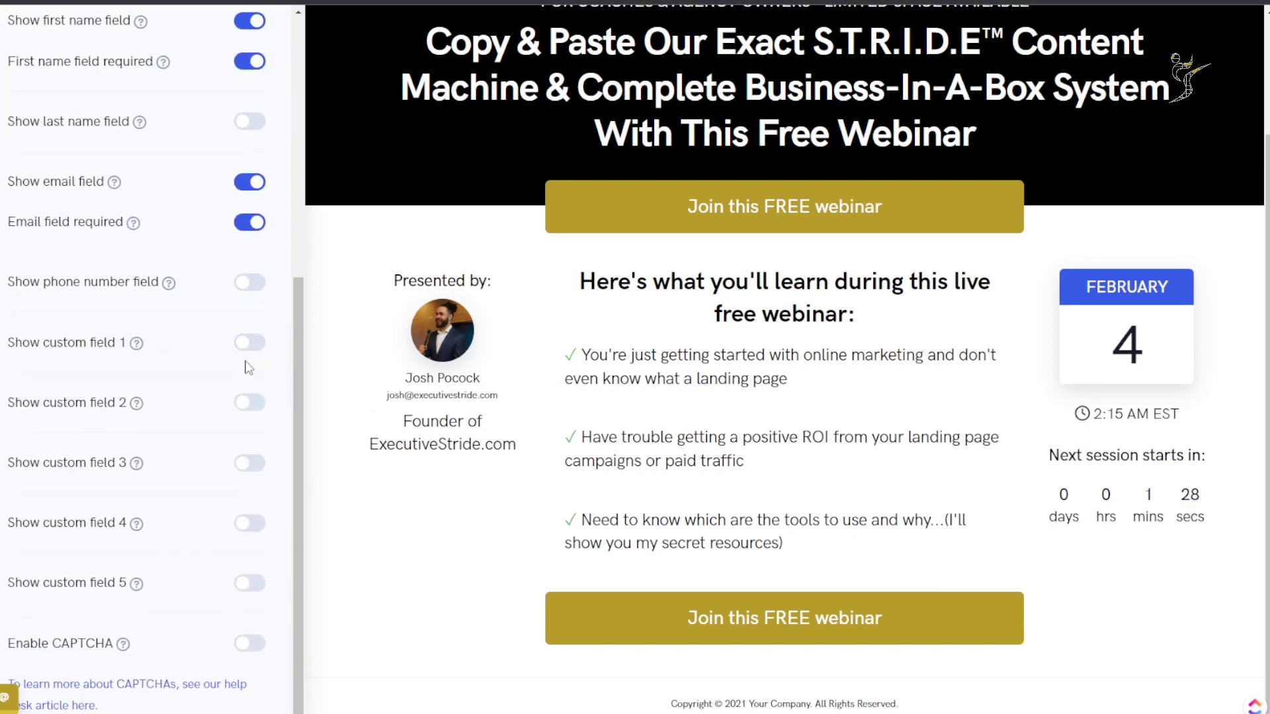
scroll(145, 445, "up", 10)
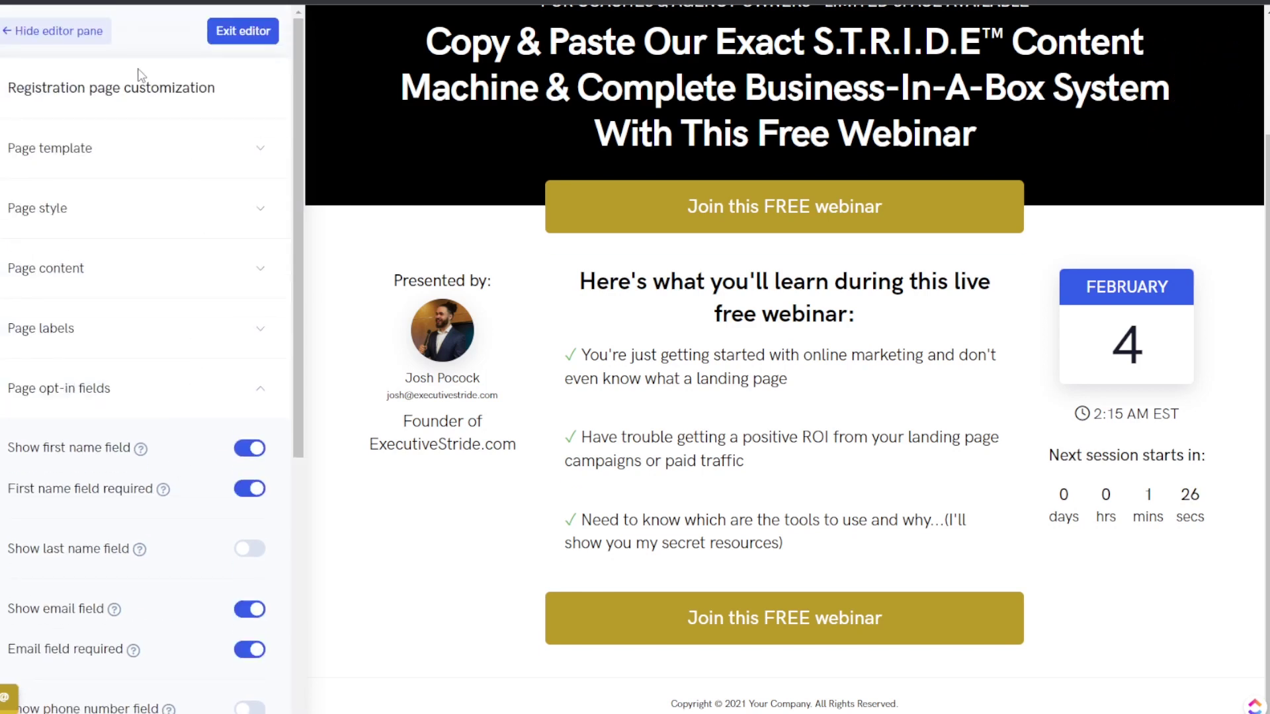
left_click(74, 33)
left_click(73, 40)
left_click(250, 33)
Step: Preview the thank you page and examine its heading and webinar session link
scroll(767, 390, "down", 5)
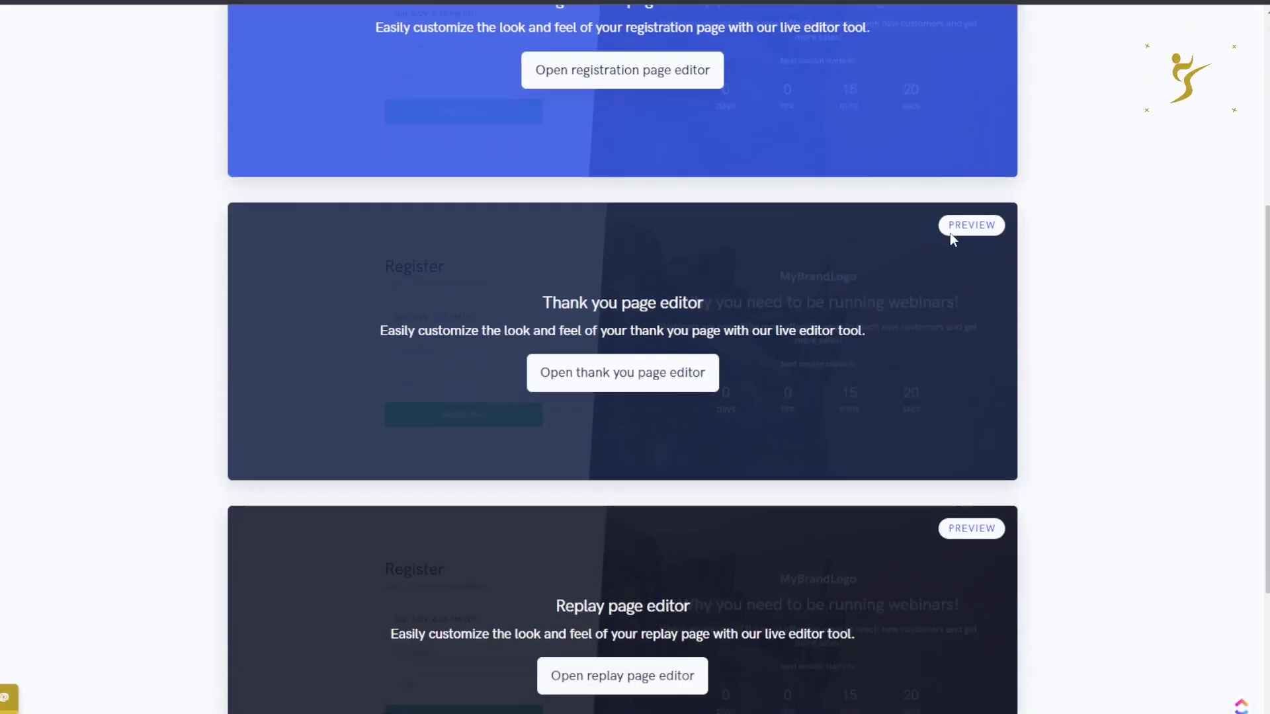
left_click(950, 228)
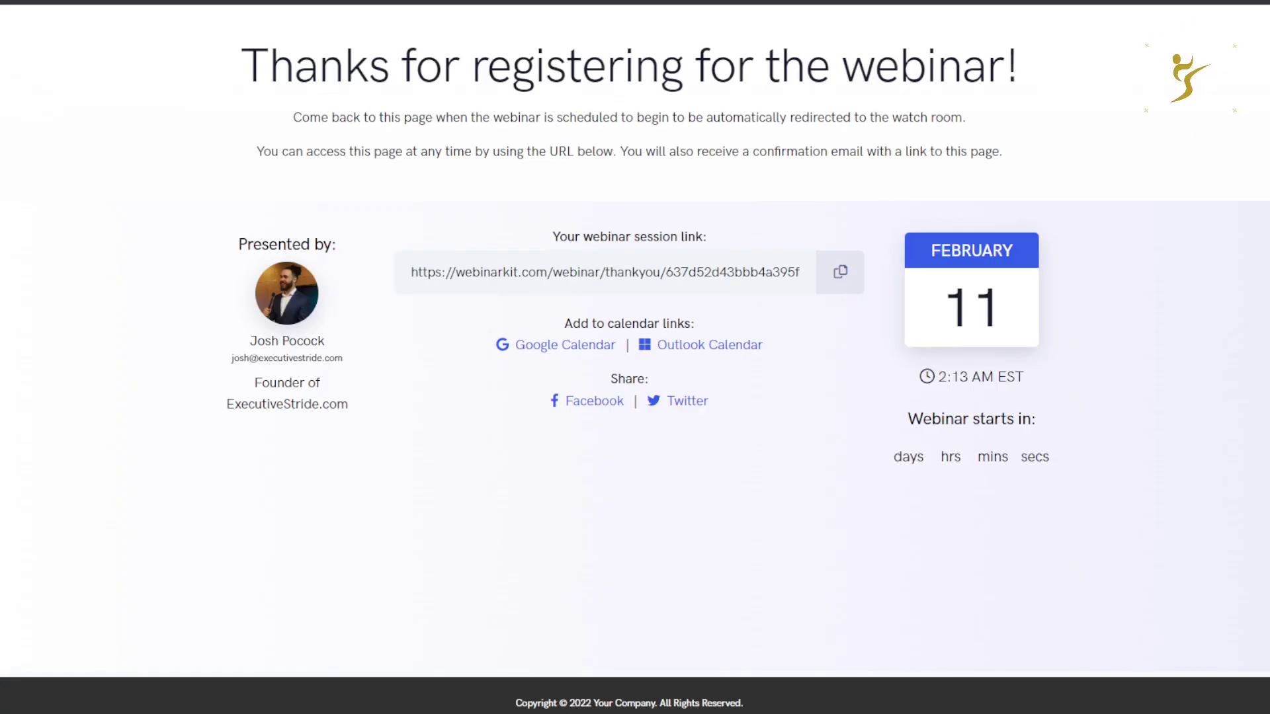
left_click_drag(401, 66, 858, 87)
left_click(858, 87)
mouse_move(625, 272)
left_mouse_down()
mouse_move(800, 271)
mouse_move(607, 273)
left_mouse_up()
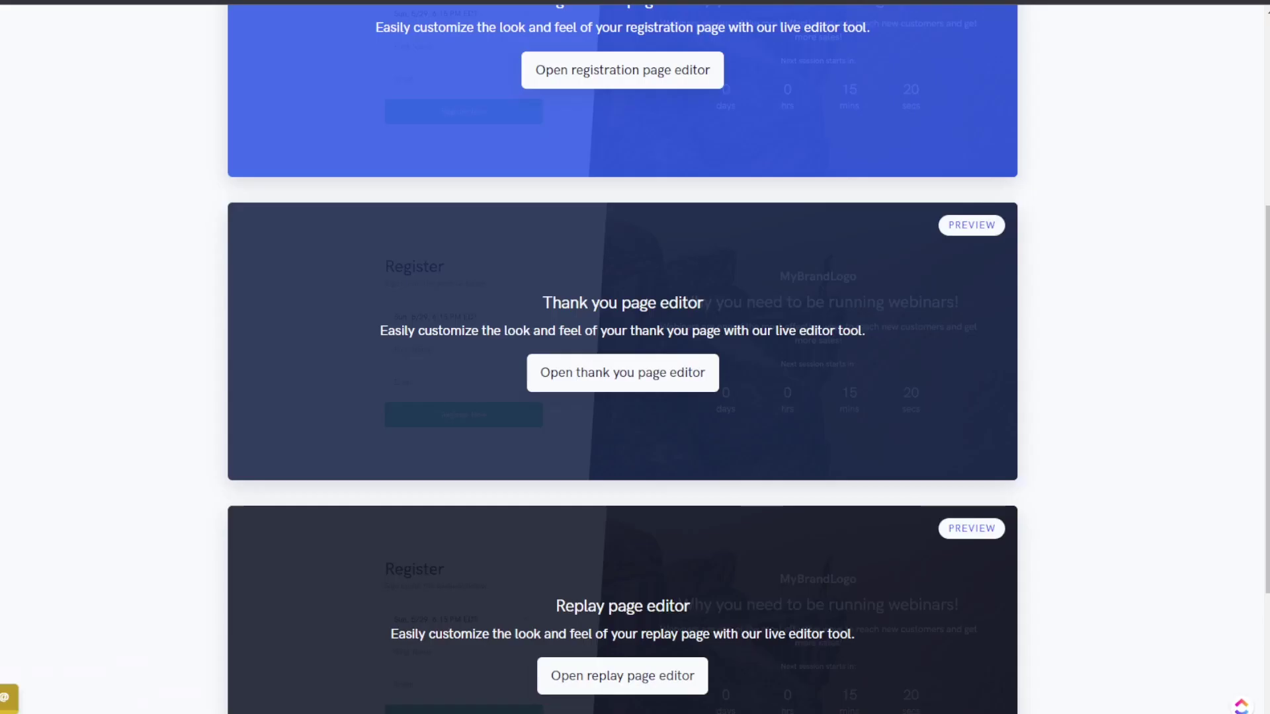
Step: Preview the replay page, look through its layout and pause the replay video
scroll(626, 295, "down", 4)
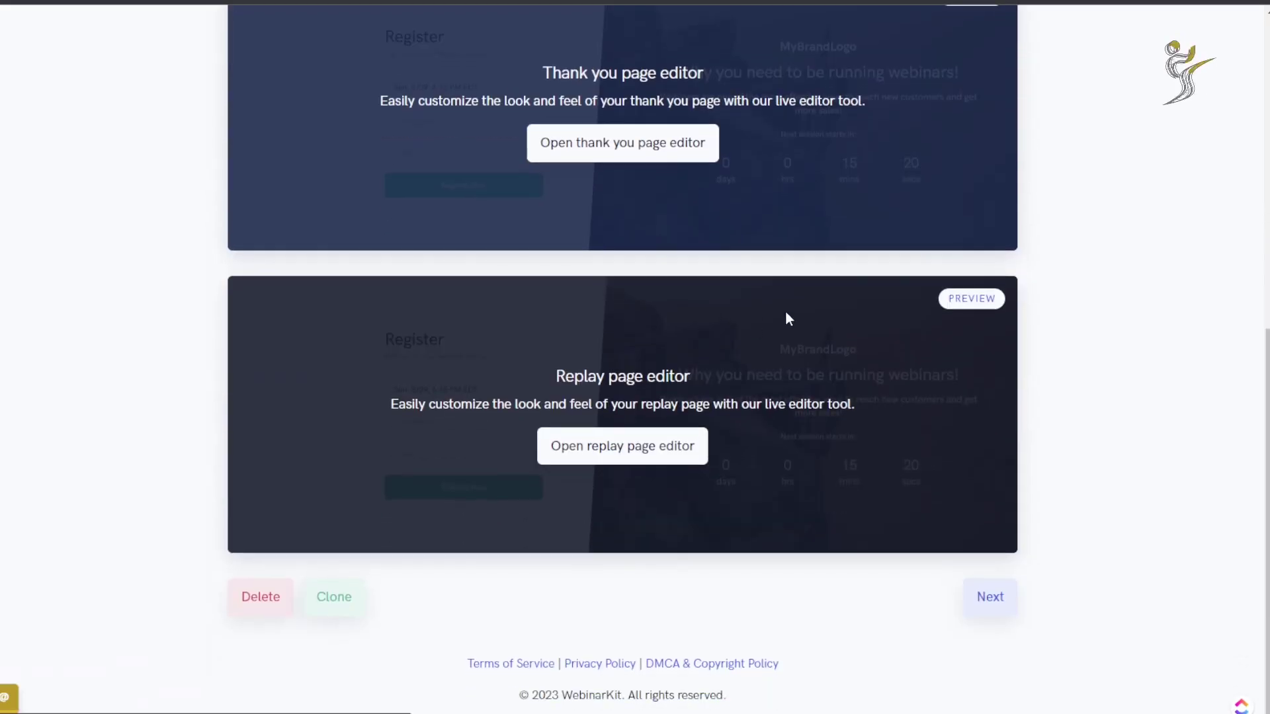
left_click(970, 300)
scroll(677, 276, "down", 1)
scroll(677, 276, "up", 1)
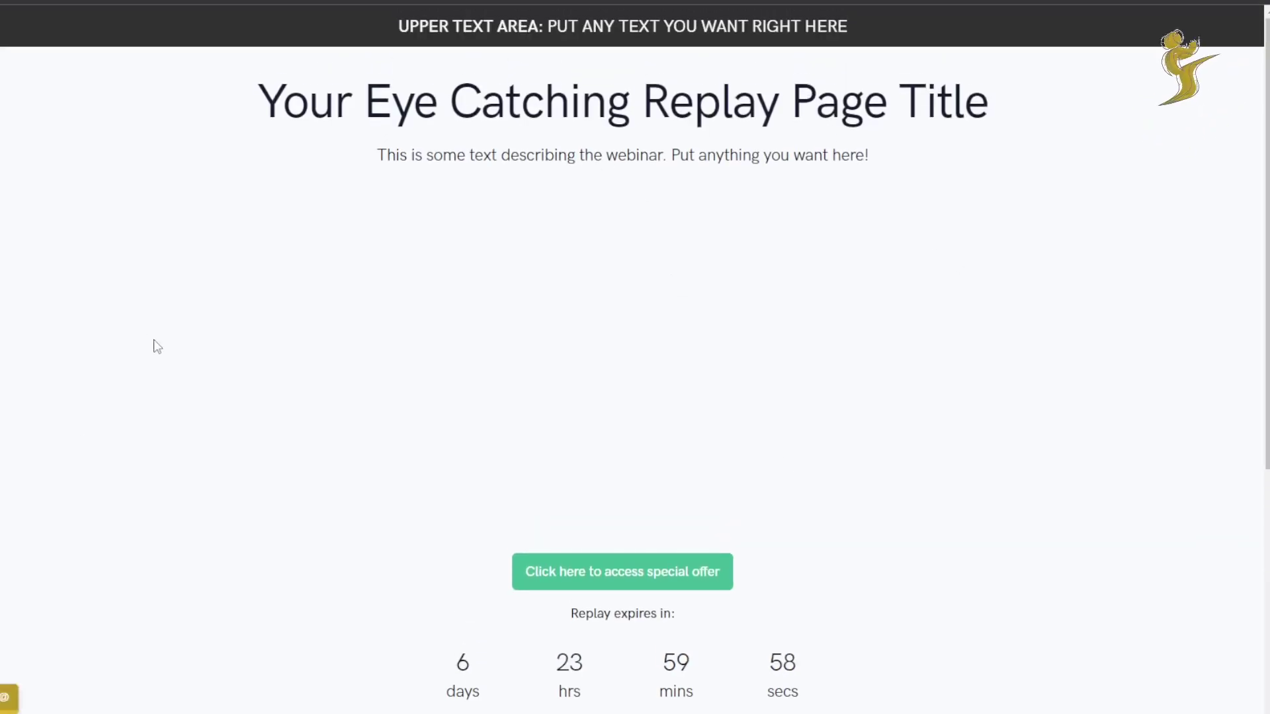
scroll(500, 141, "down", 6)
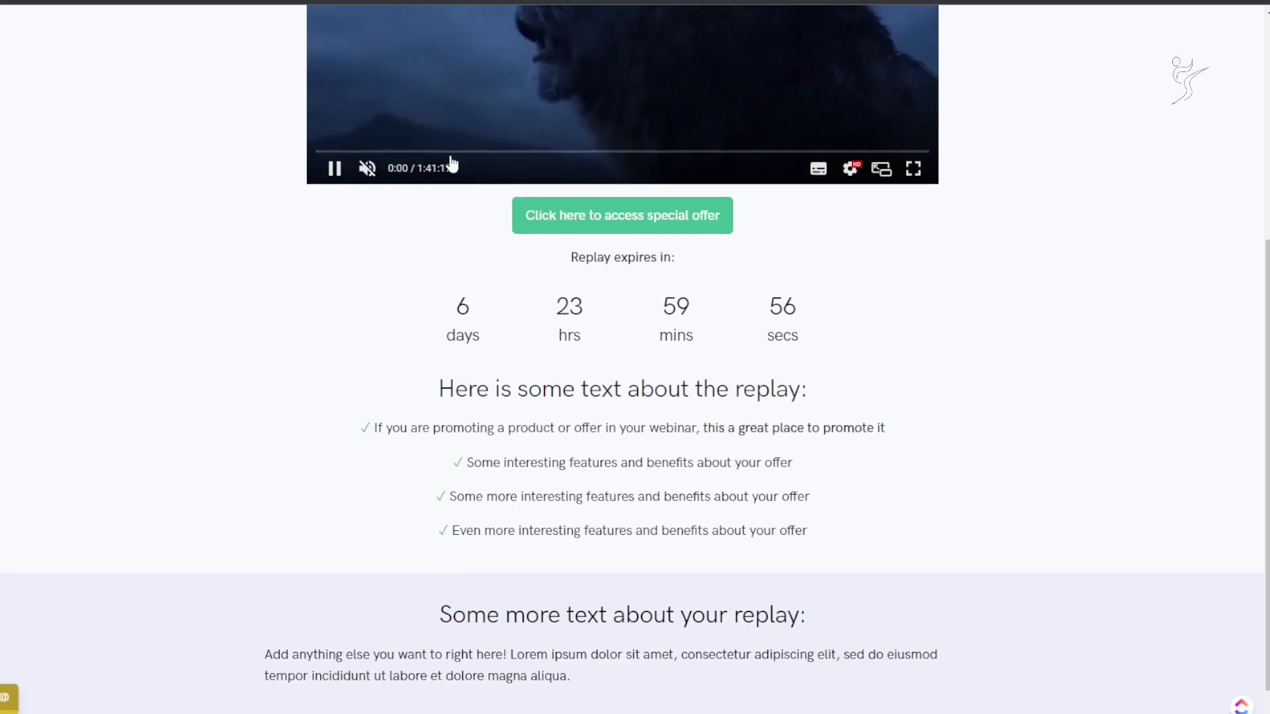
scroll(397, 168, "up", 1)
left_click(335, 181)
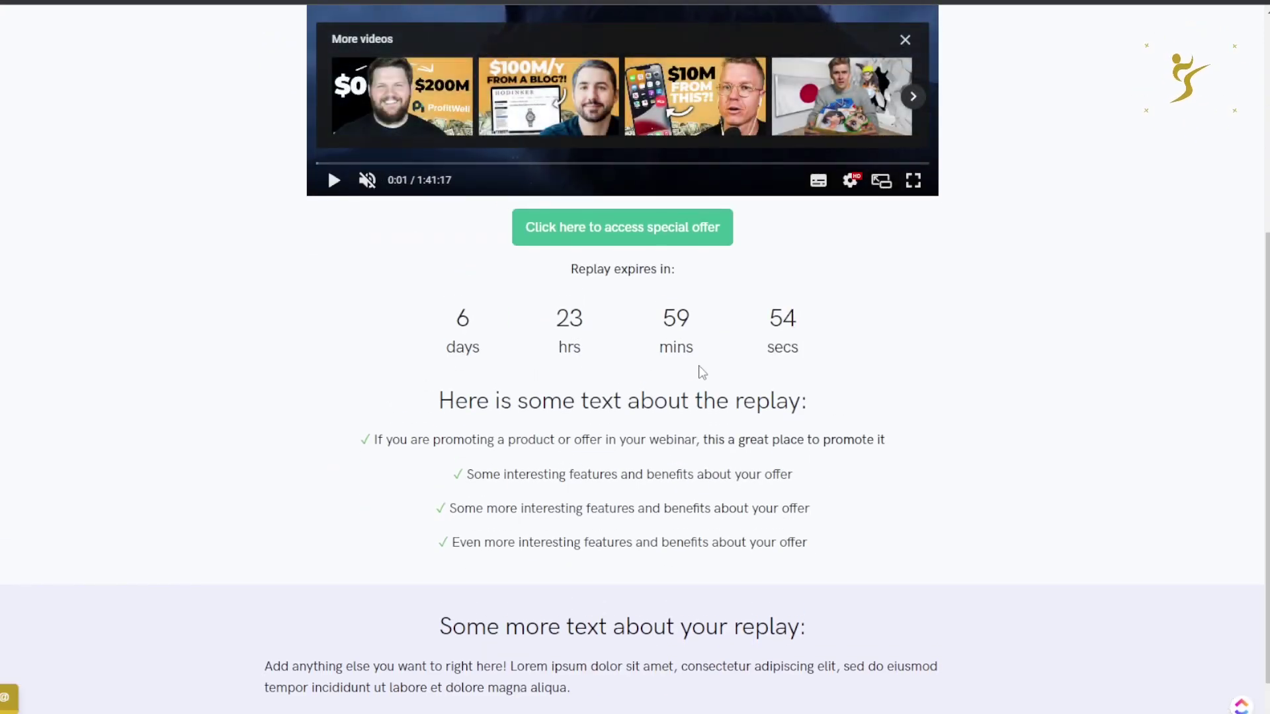
Step: Examine the replay page's upper text area, title and lower content, and close the preview
scroll(702, 372, "up", 6)
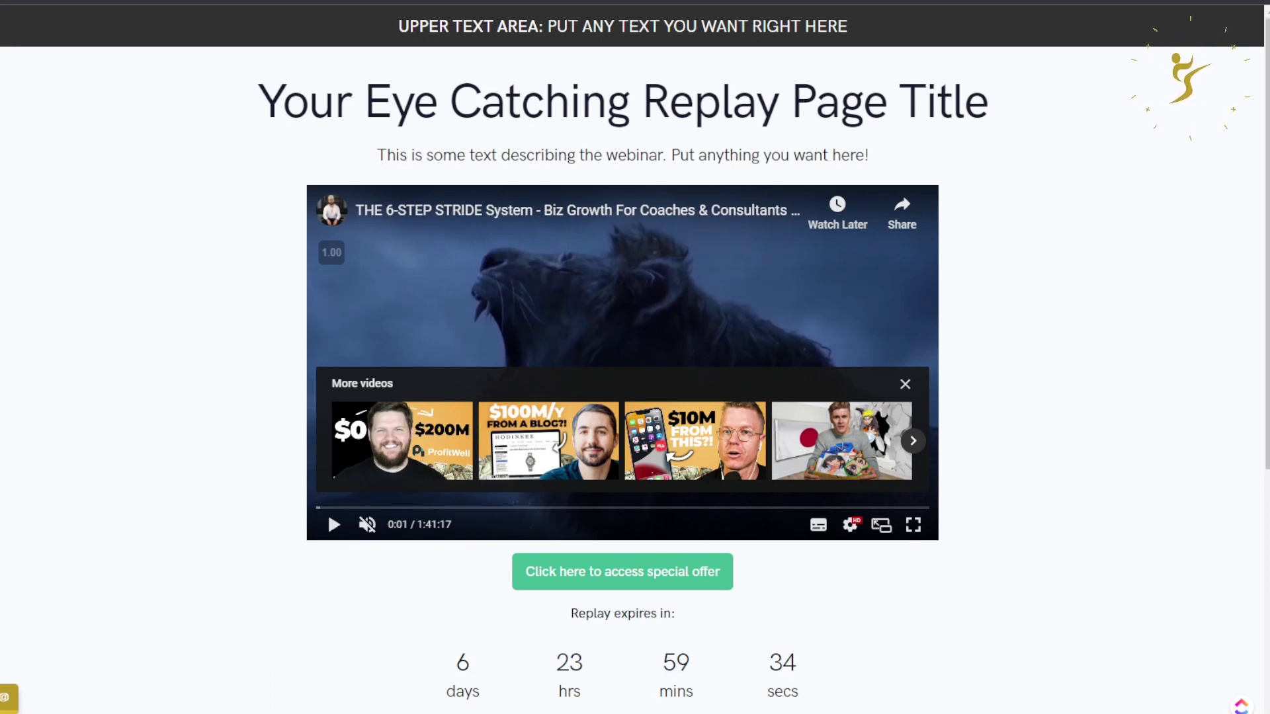
left_click_drag(407, 26, 847, 27)
left_click_drag(607, 100, 1001, 121)
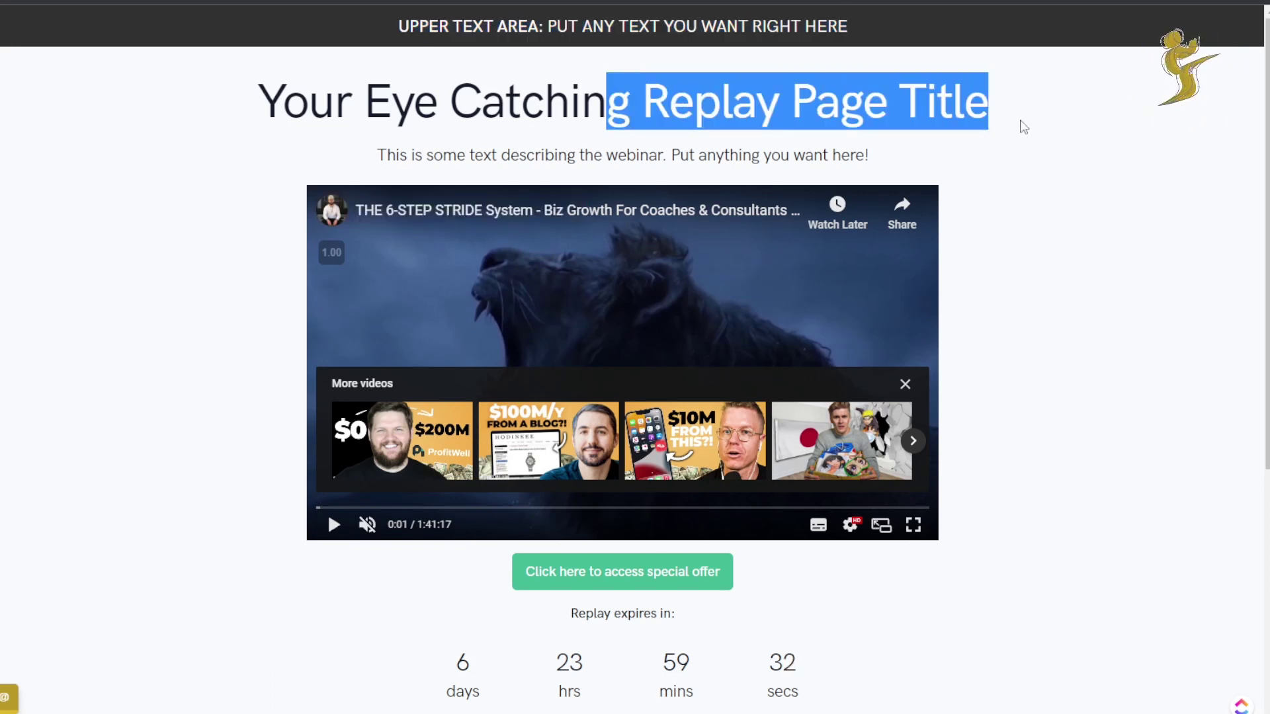
scroll(887, 533, "down", 5)
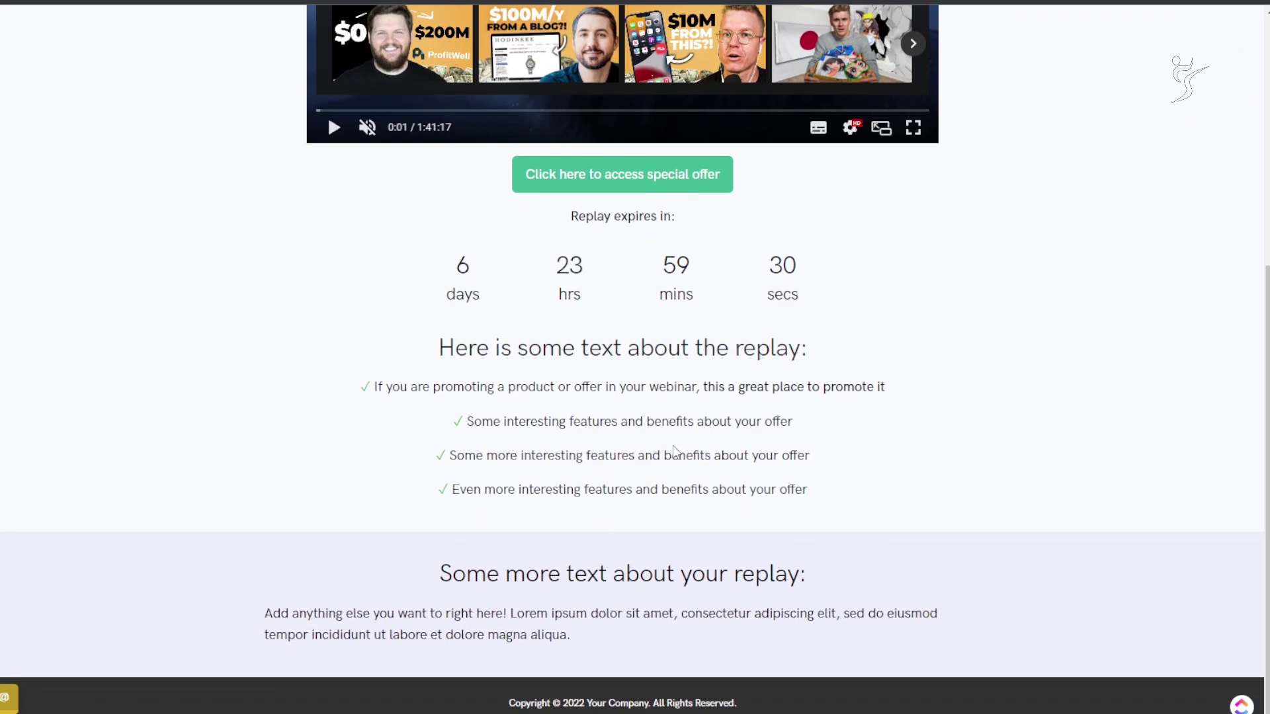
scroll(674, 452, "up", 5)
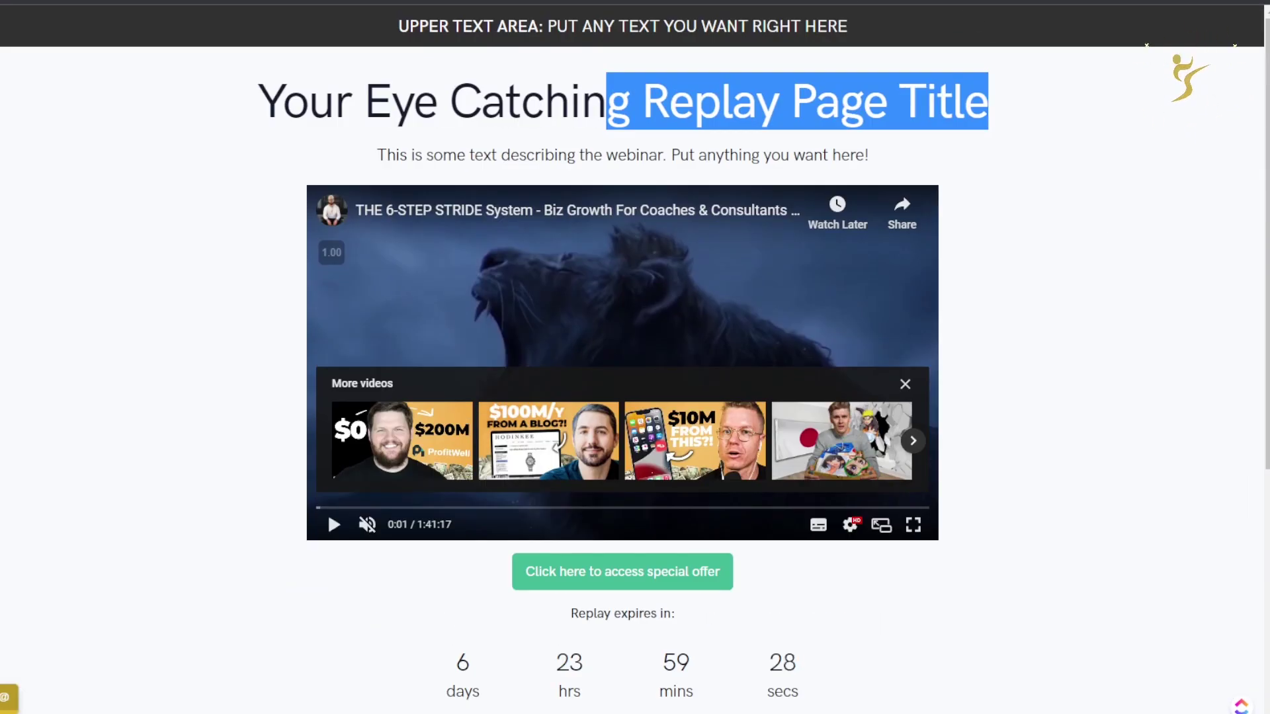
key("ctrl+w")
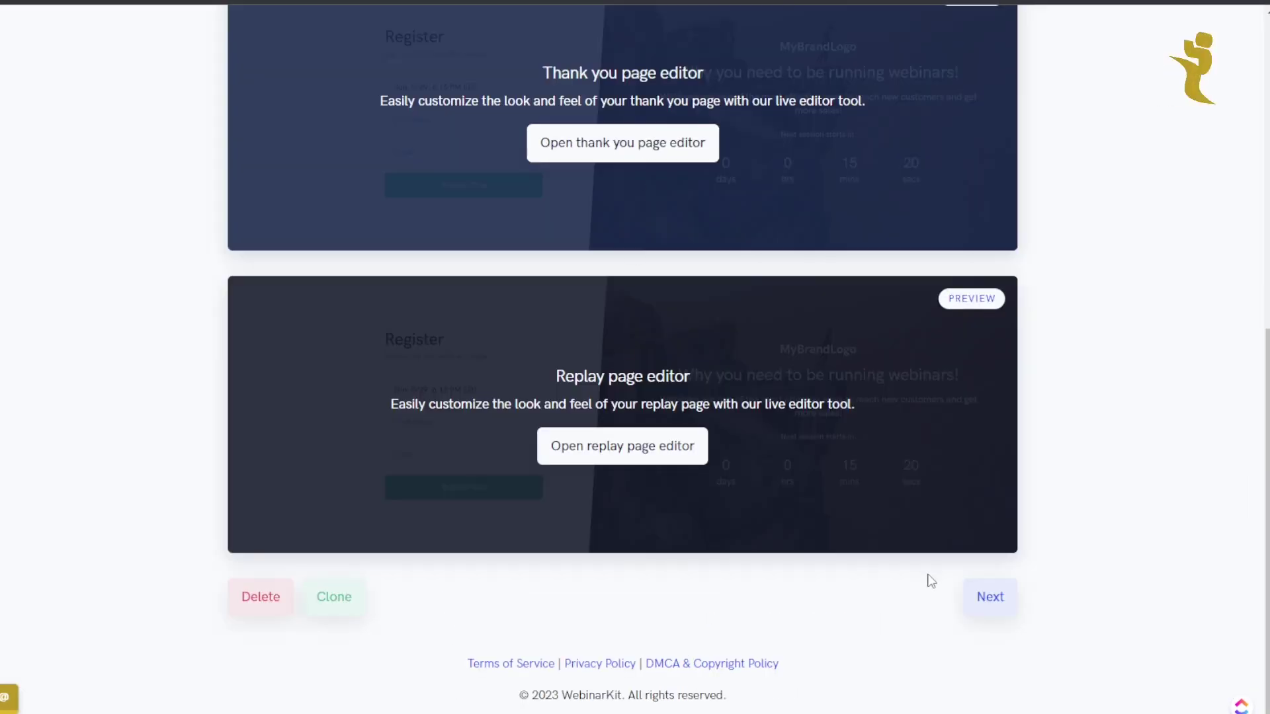
Step: Proceed to the webinar's Live stage and review the watch room and offer settings, including the offer toggle's explanation
left_click(992, 601)
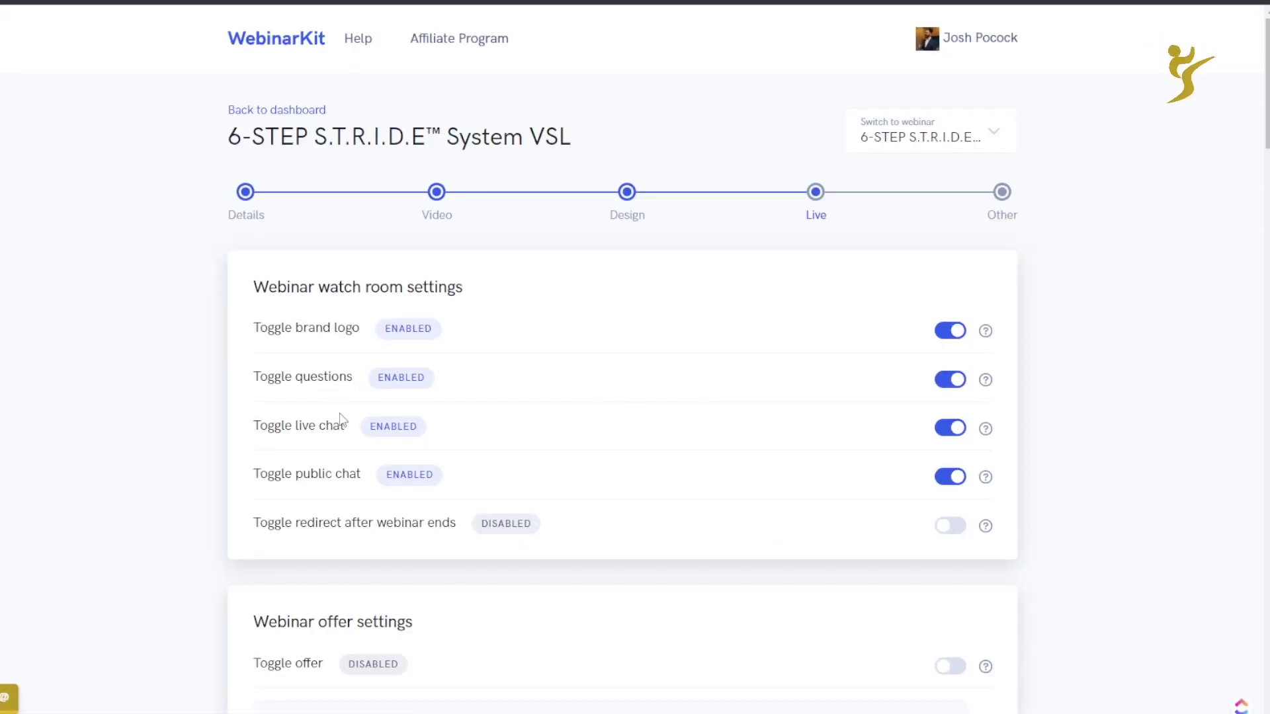
scroll(399, 458, "down", 3)
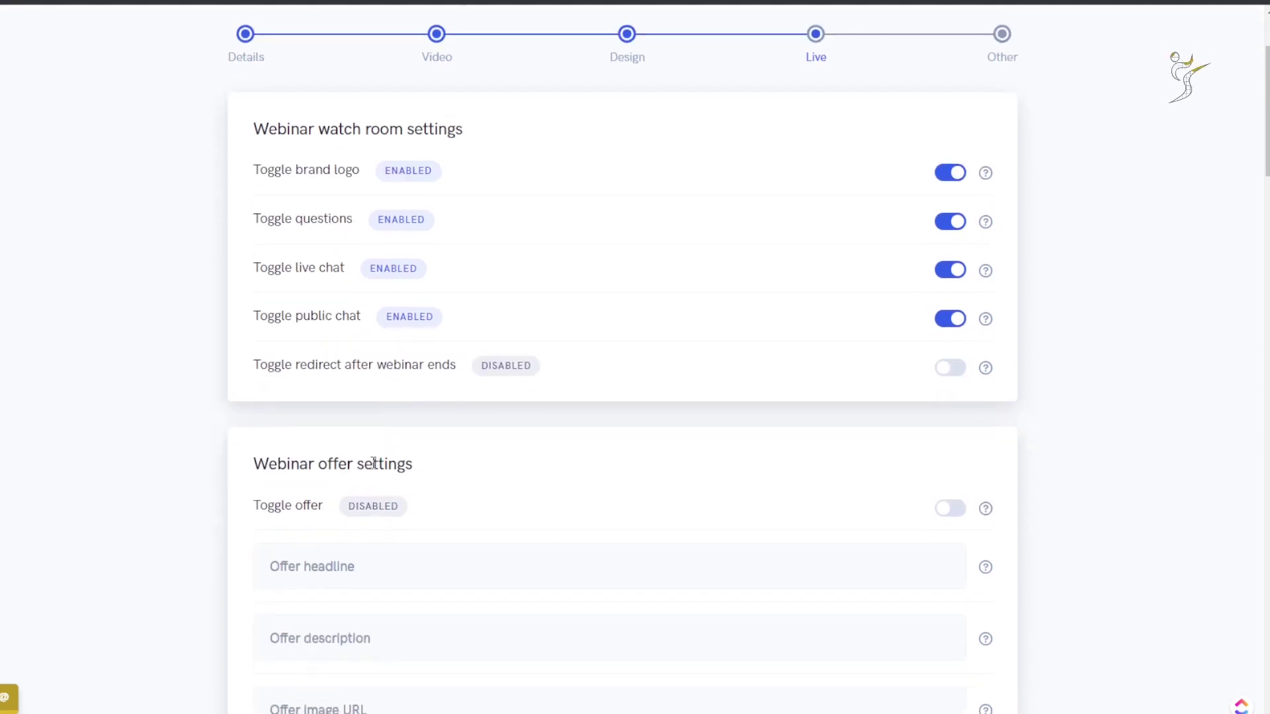
scroll(412, 351, "down", 6)
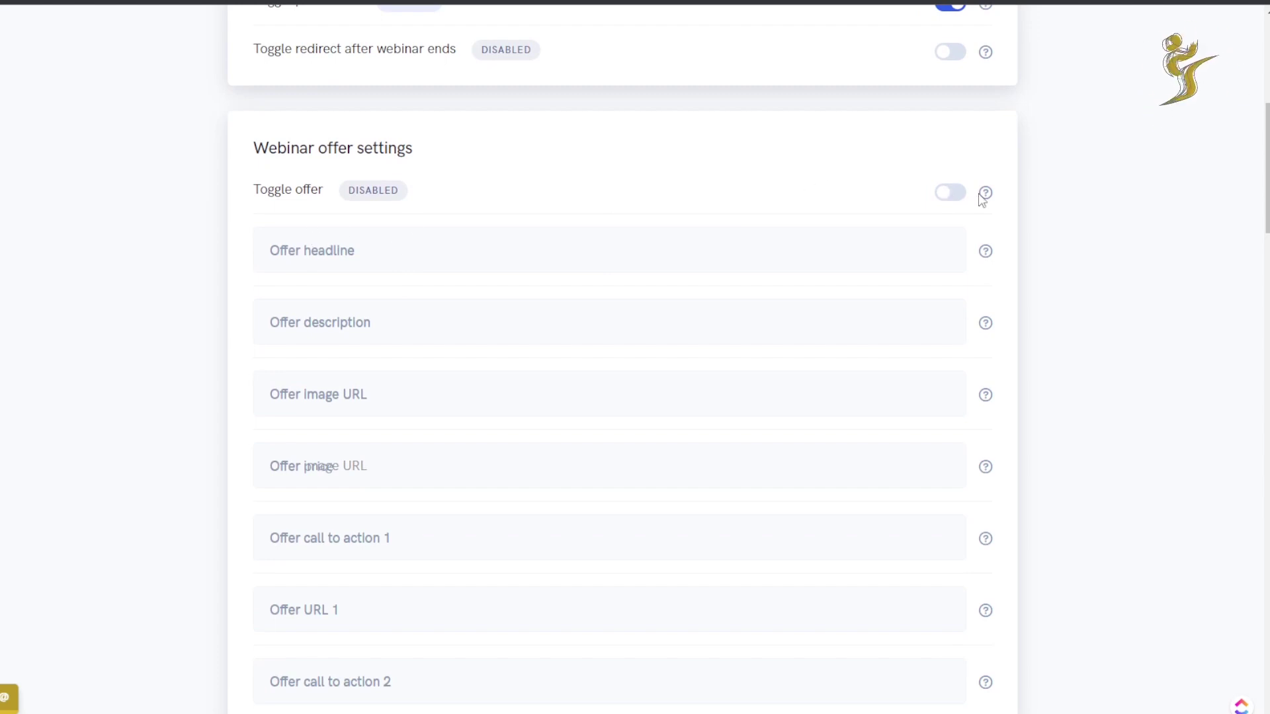
mouse_move(986, 198)
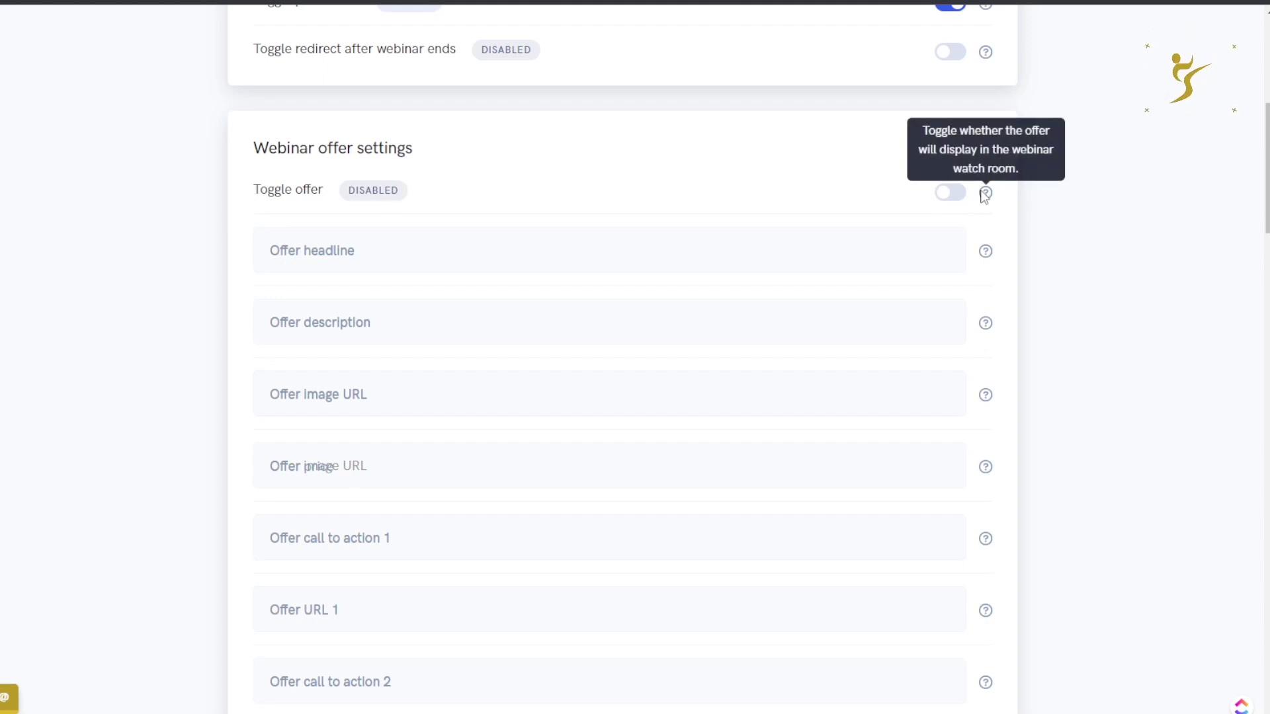
scroll(529, 278, "down", 8)
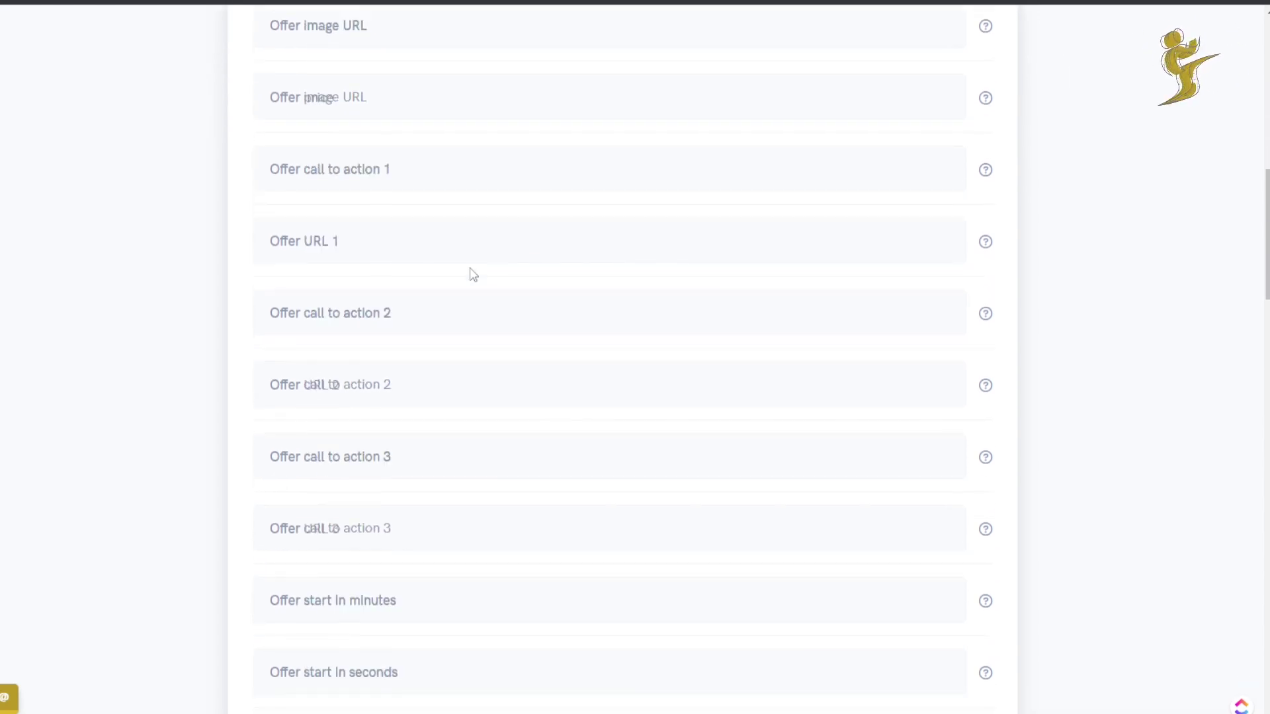
scroll(338, 269, "down", 8)
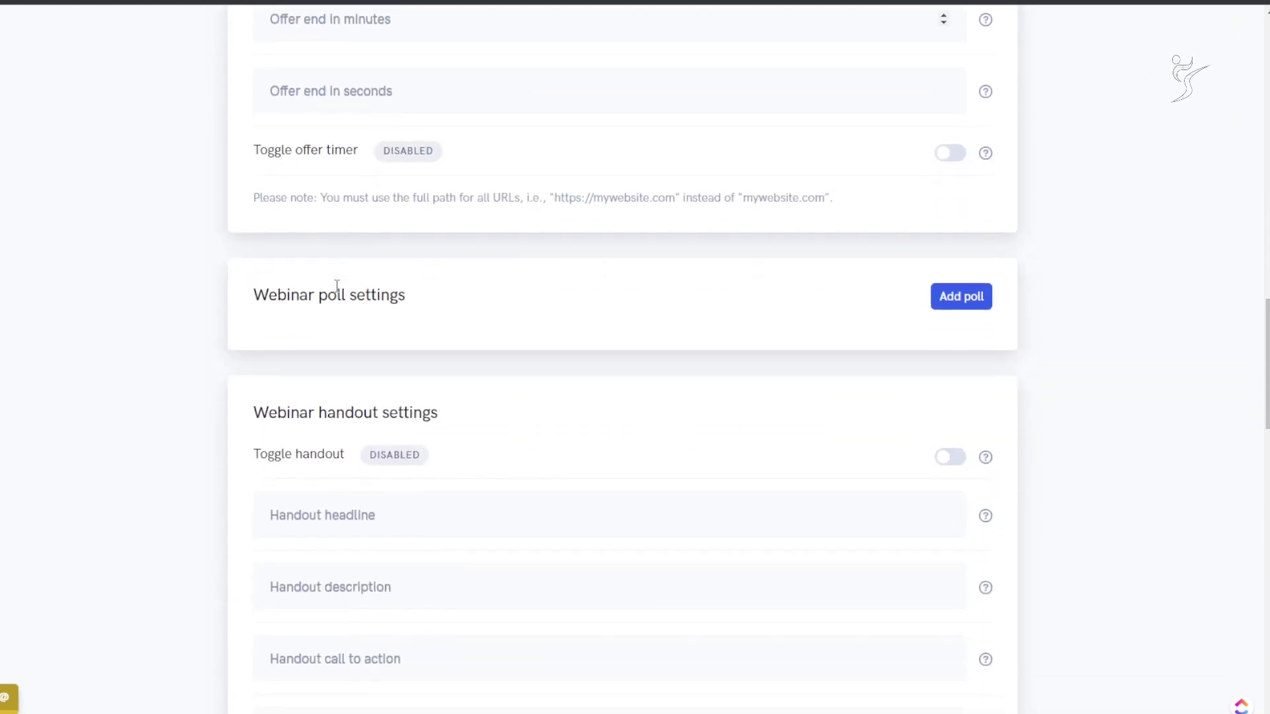
Step: View the new poll form, close it without adding a poll, and look at the webinar handout settings
scroll(336, 286, "down", 2)
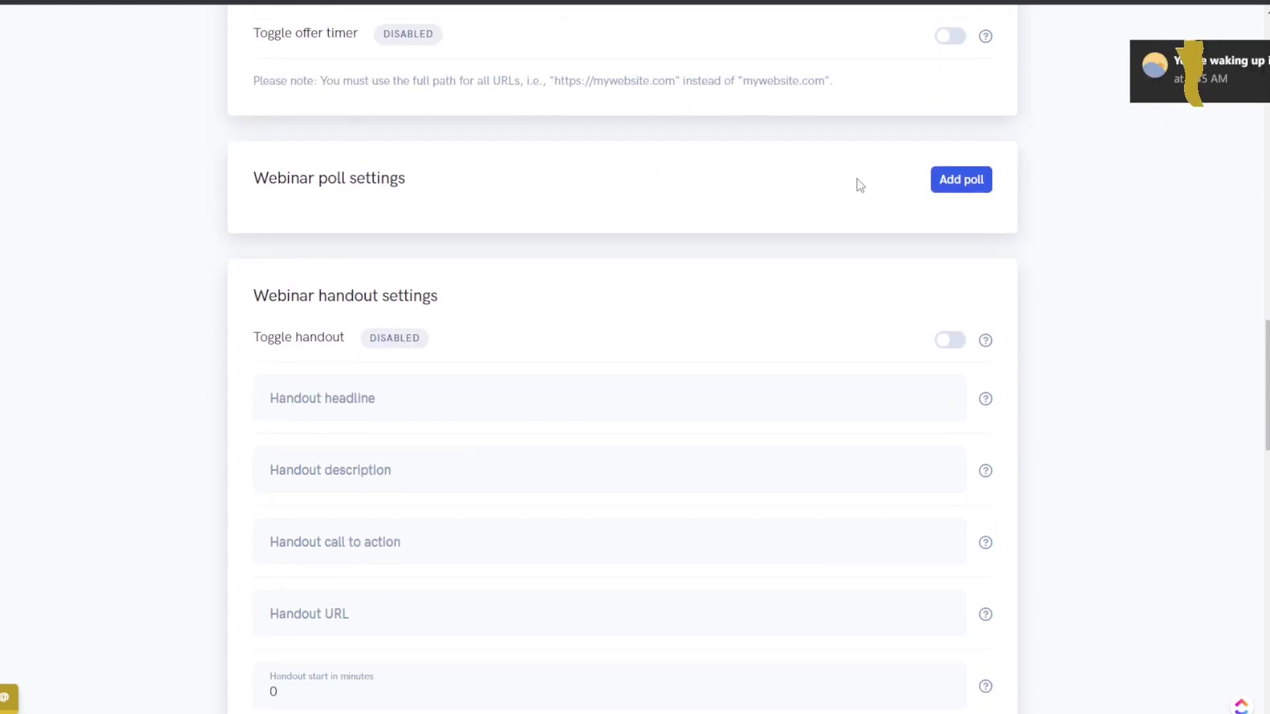
left_click(944, 184)
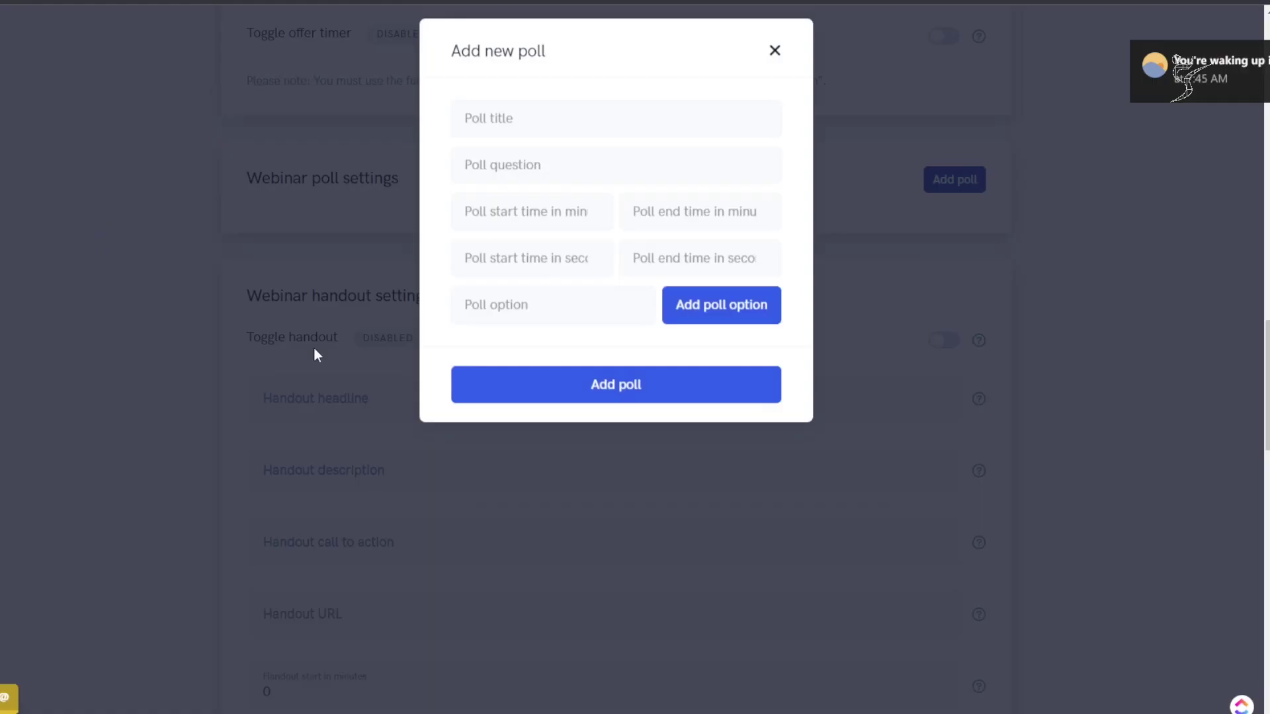
scroll(604, 246, "down", 1)
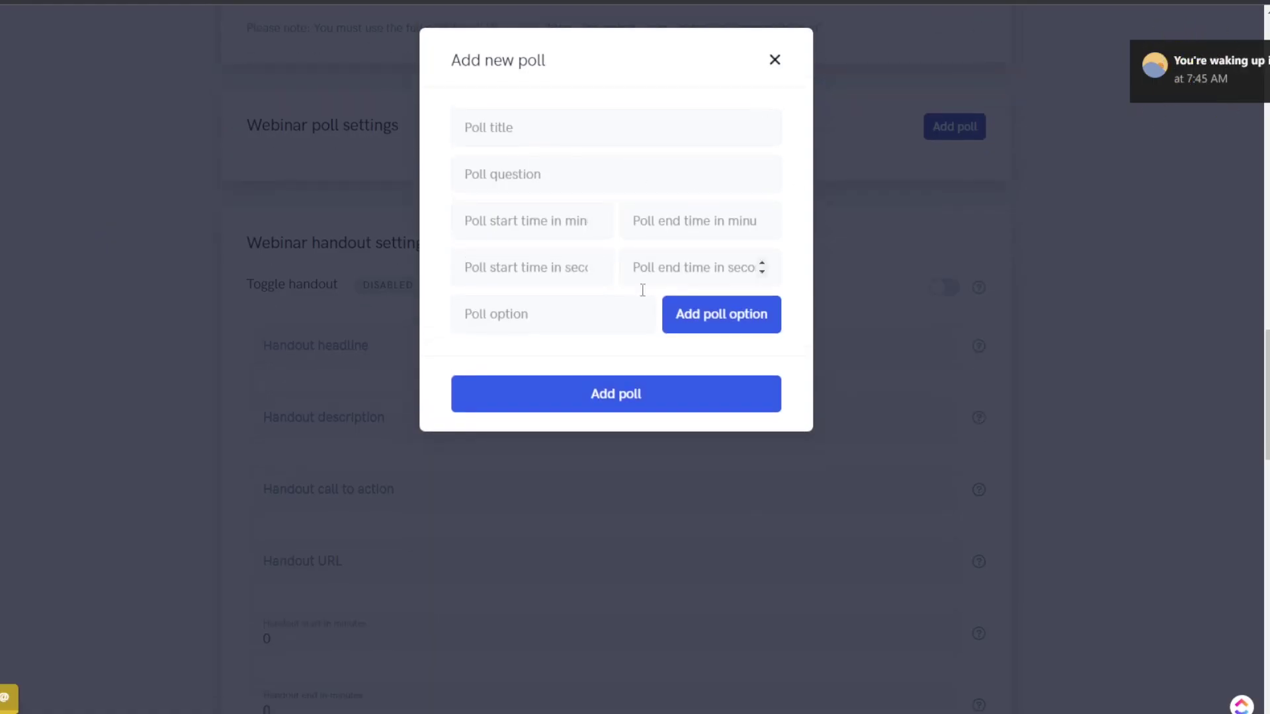
left_click(774, 61)
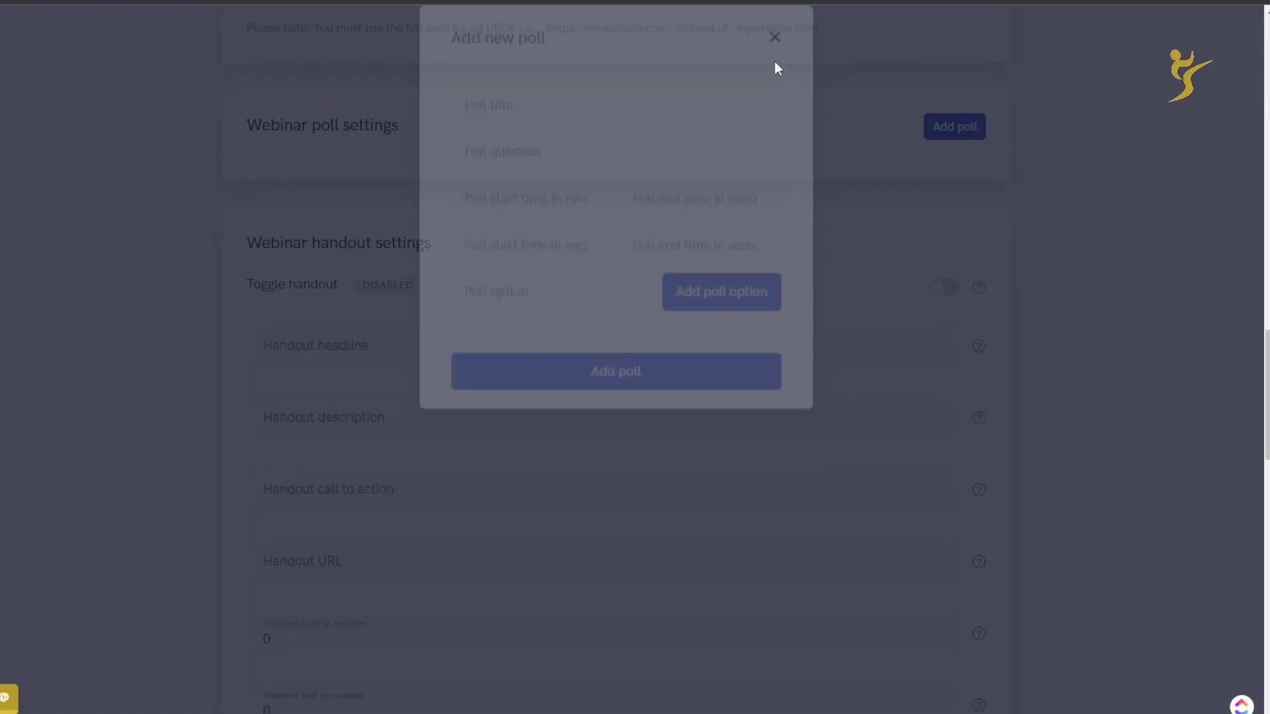
scroll(751, 148, "down", 3)
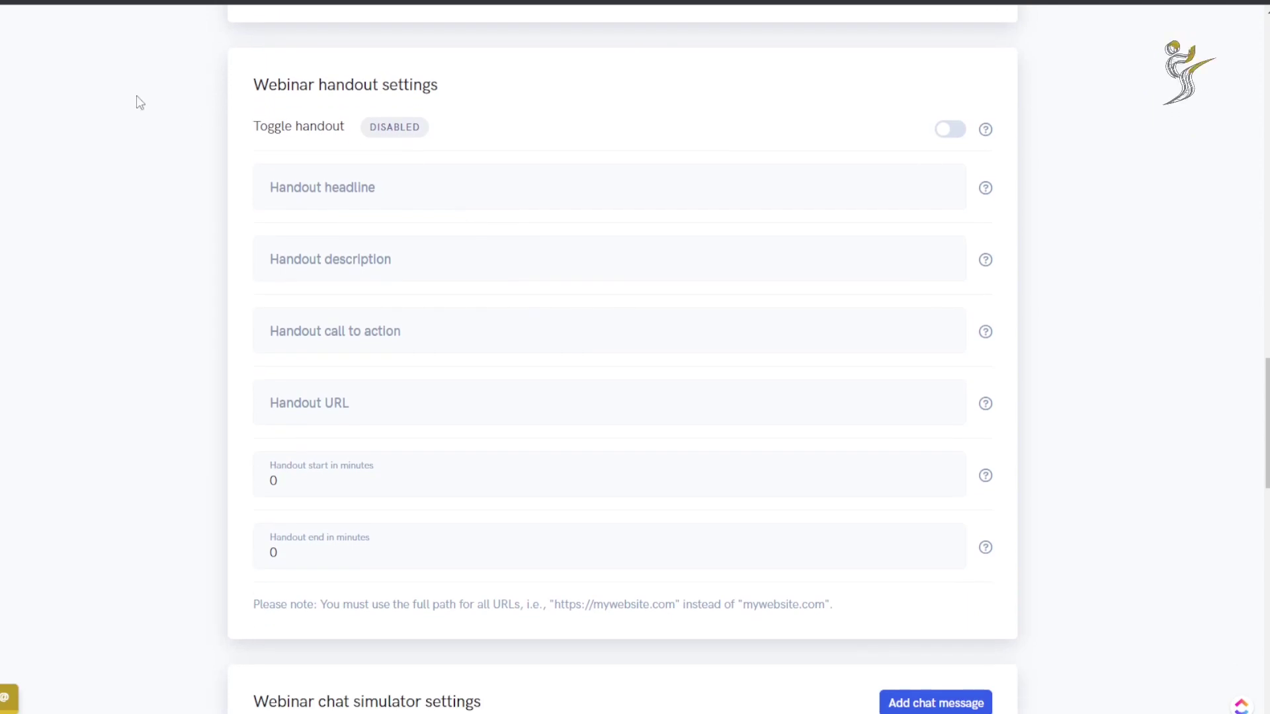
Step: View the new chat message form in the webinar chat simulator settings and close it without adding a message
scroll(245, 150, "down", 2)
scroll(468, 221, "down", 7)
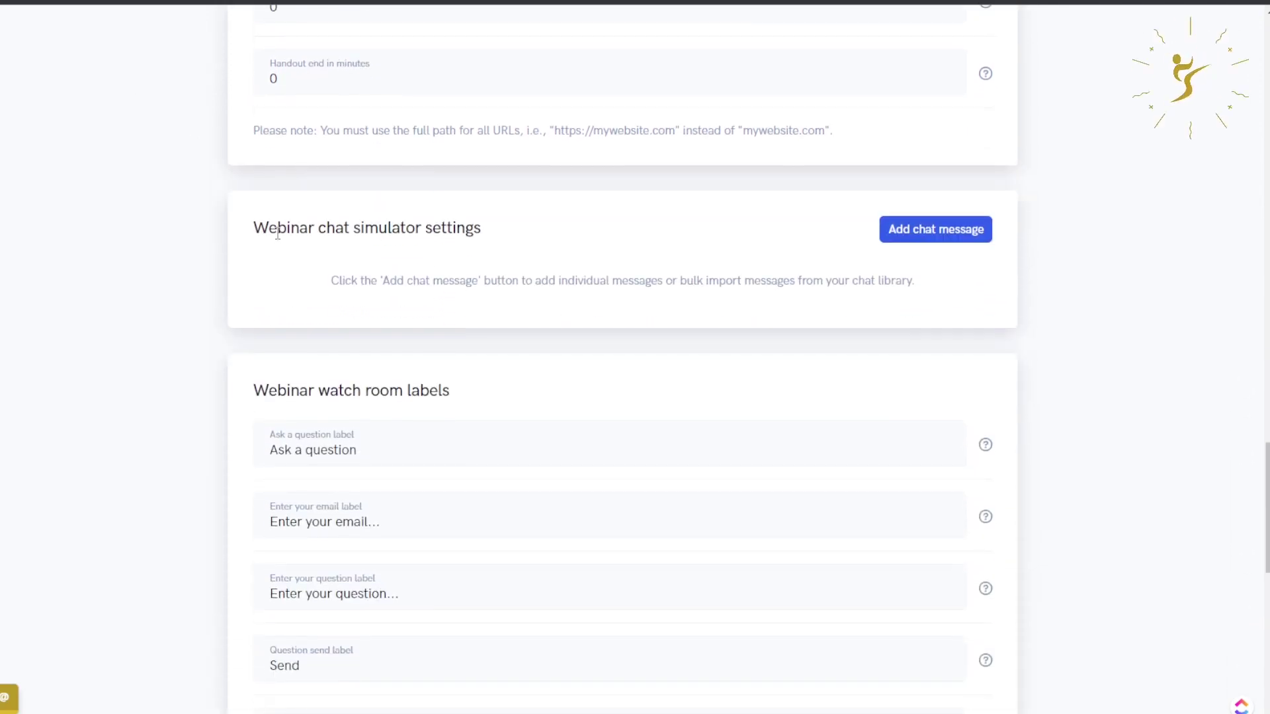
left_click(893, 232)
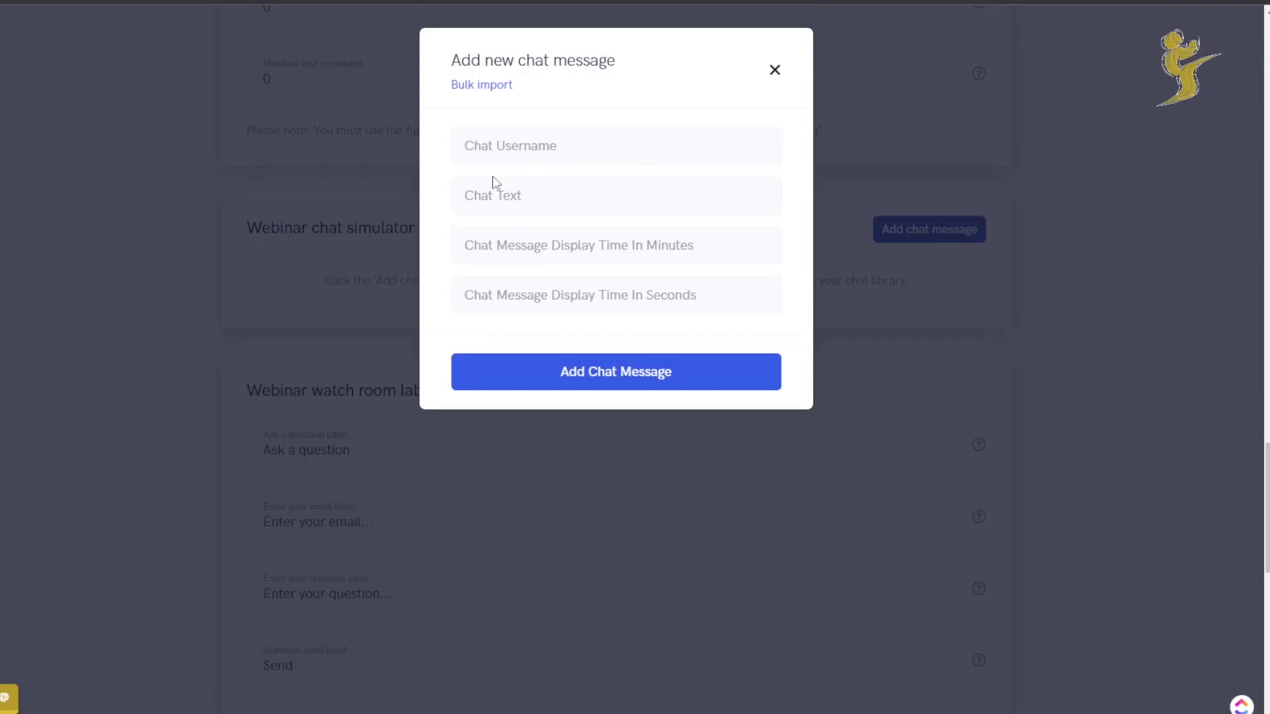
left_click(558, 150)
left_click(598, 186)
left_click(714, 244)
left_click(772, 74)
Step: Review the webinar watch room labels from the question labels through to the poll results label
scroll(463, 277, "down", 2)
scroll(462, 293, "down", 4)
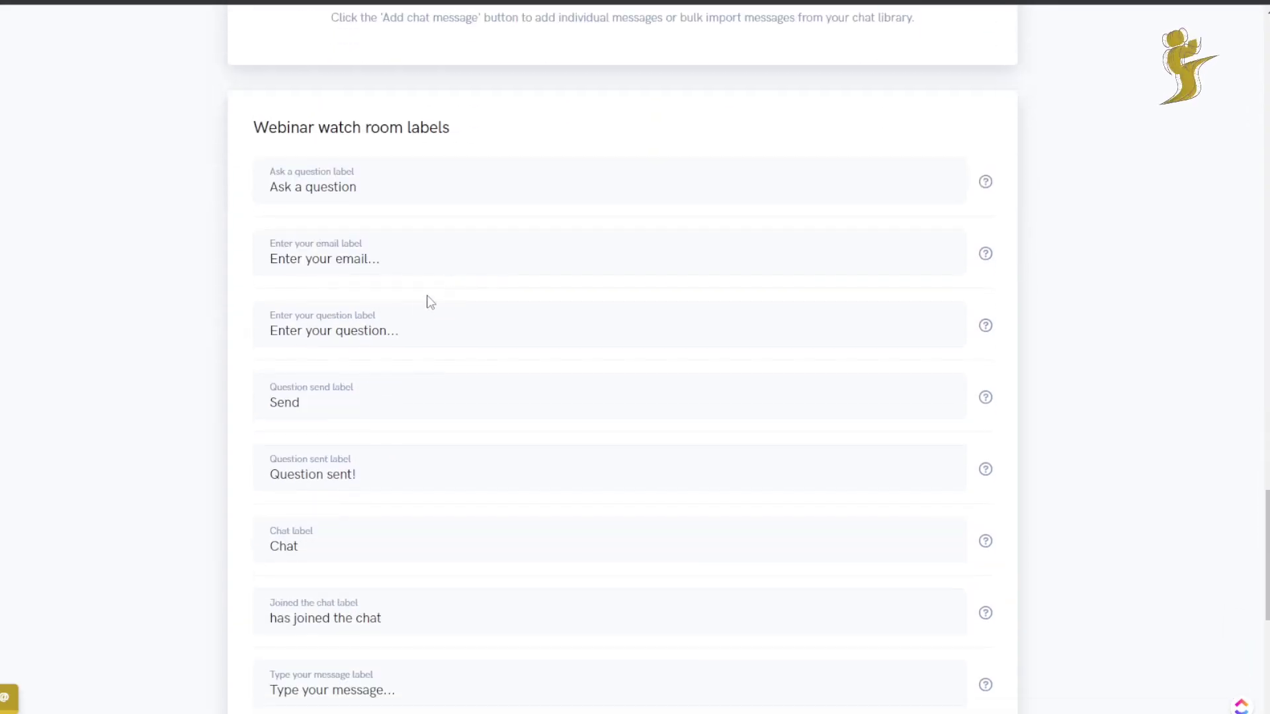
scroll(414, 301, "up", 2)
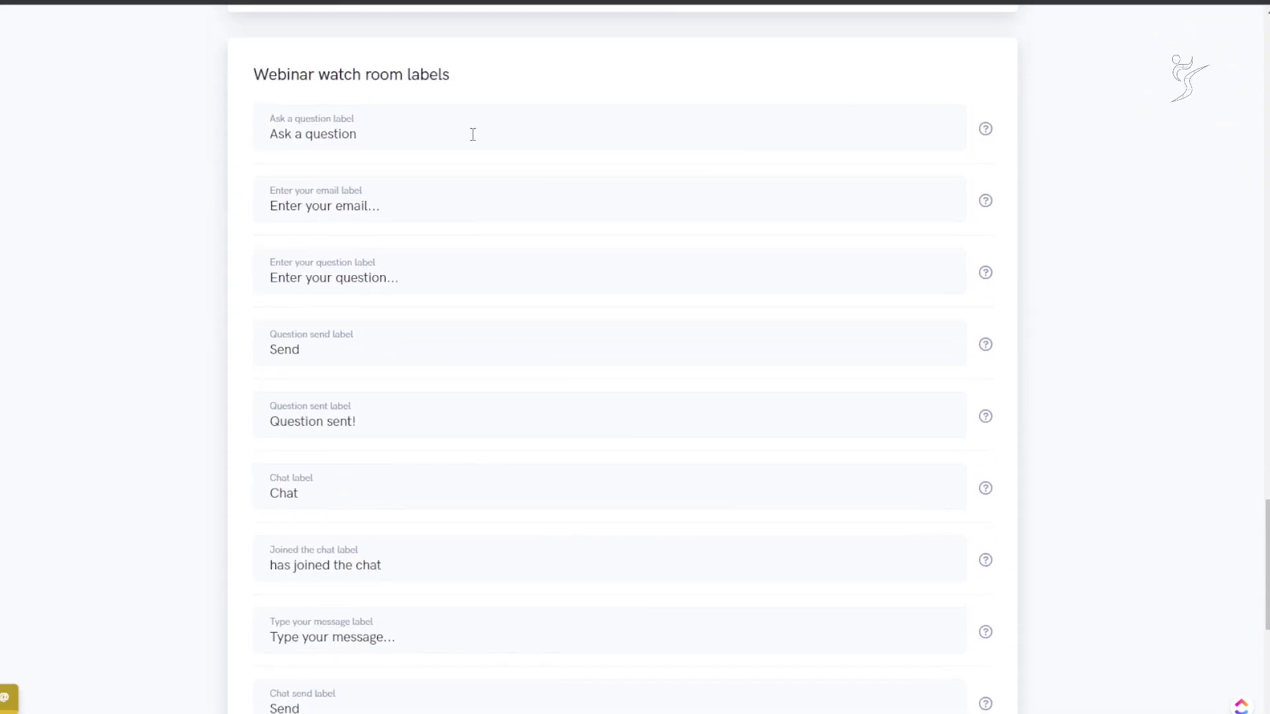
scroll(444, 164, "down", 7)
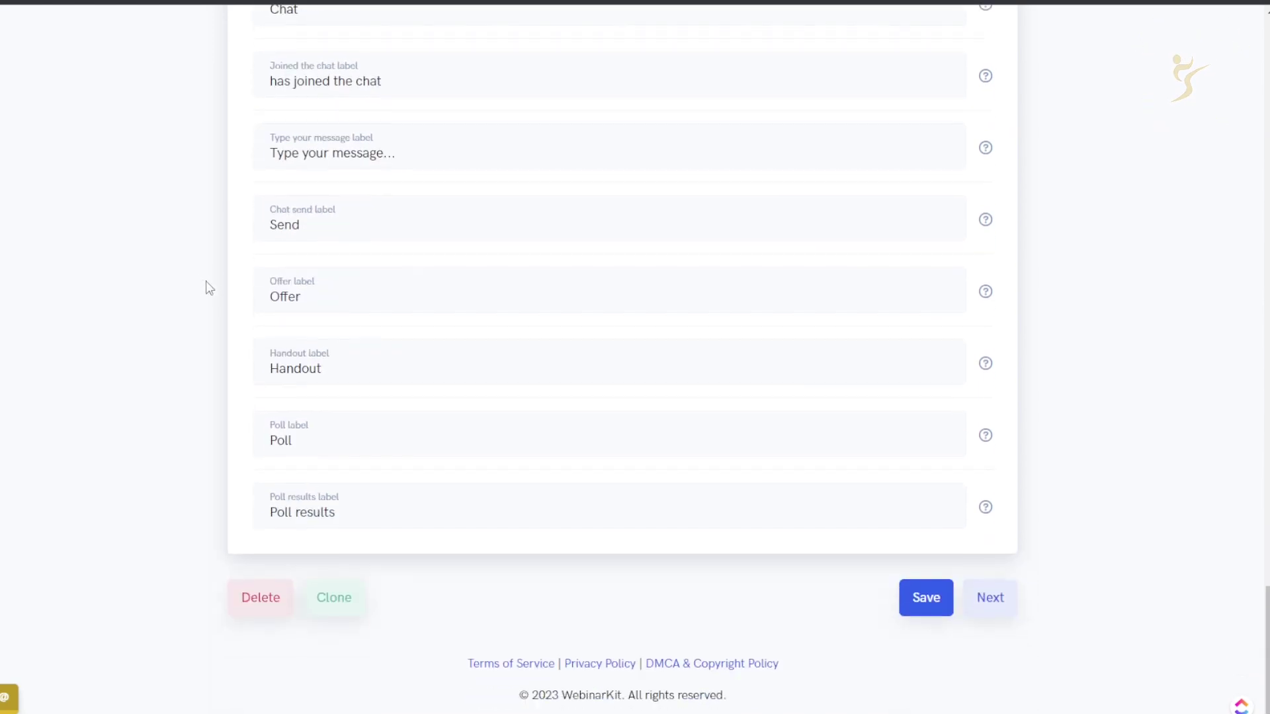
Step: Proceed to the webinar's Other stage, inspect the confirmation email settings and close them without saving changes
left_click(1002, 605)
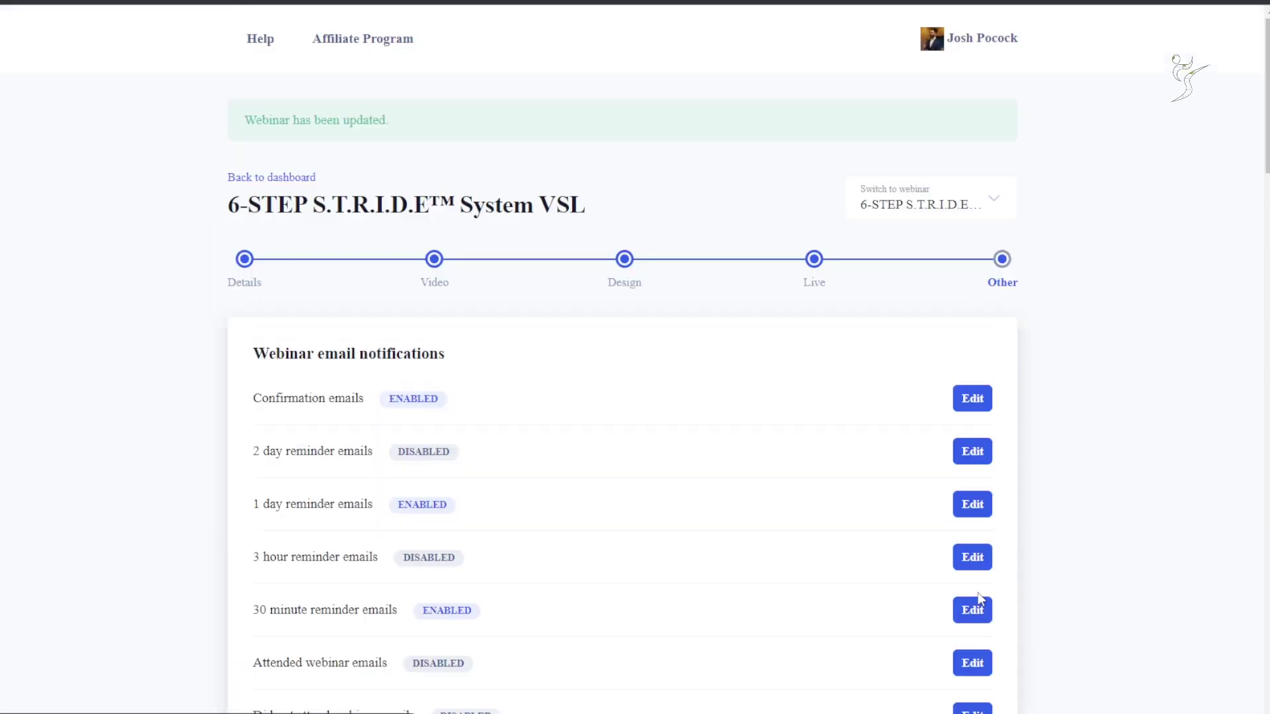
scroll(509, 443, "down", 2)
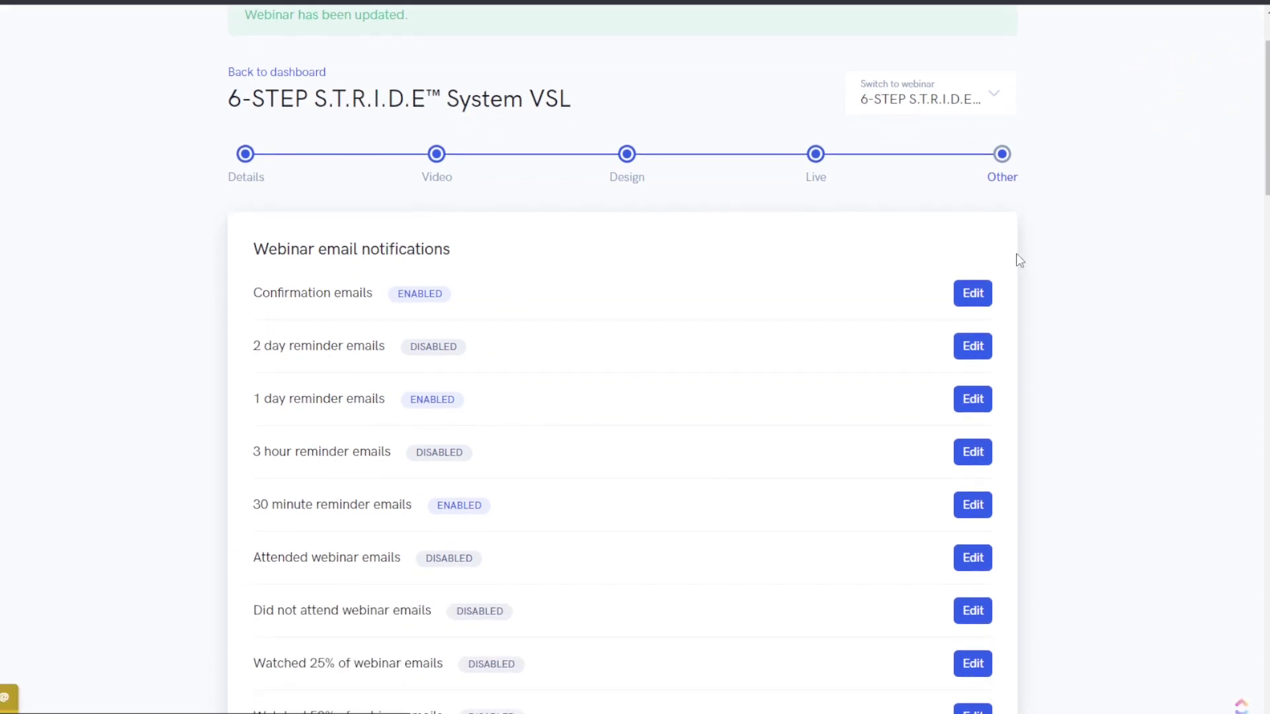
scroll(953, 314, "down", 1)
left_click(973, 206)
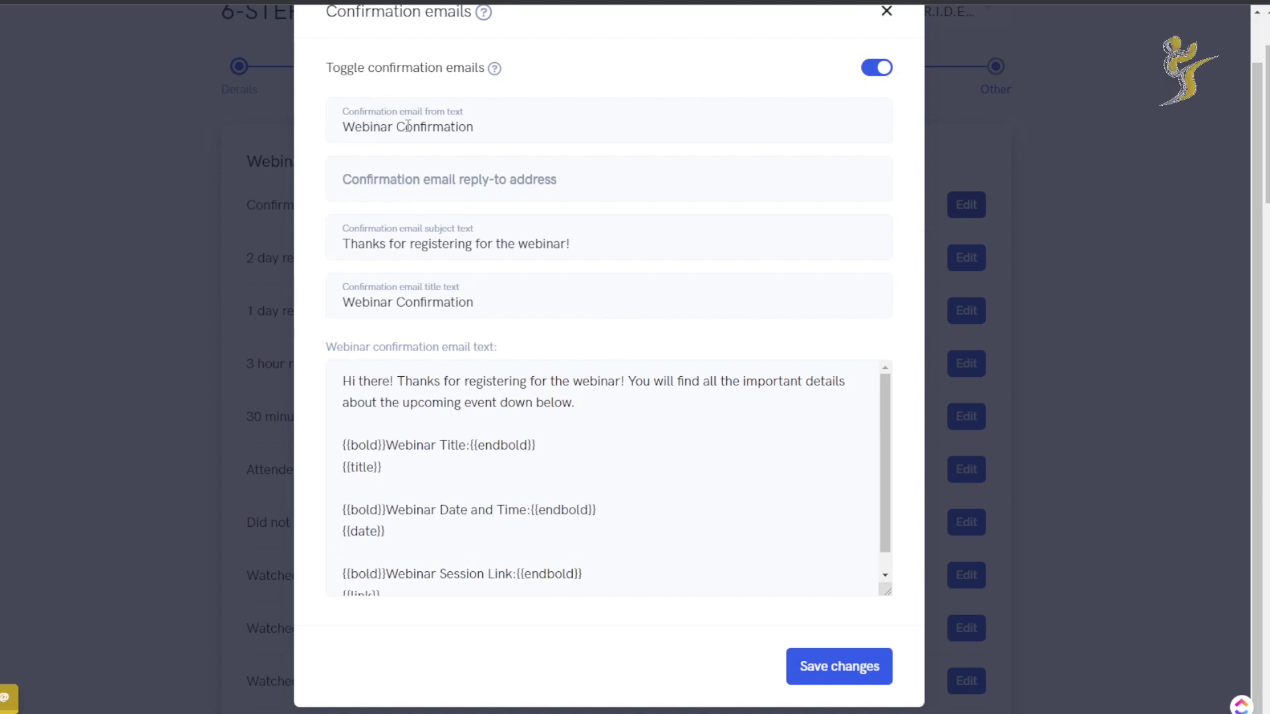
left_click_drag(421, 127, 530, 128)
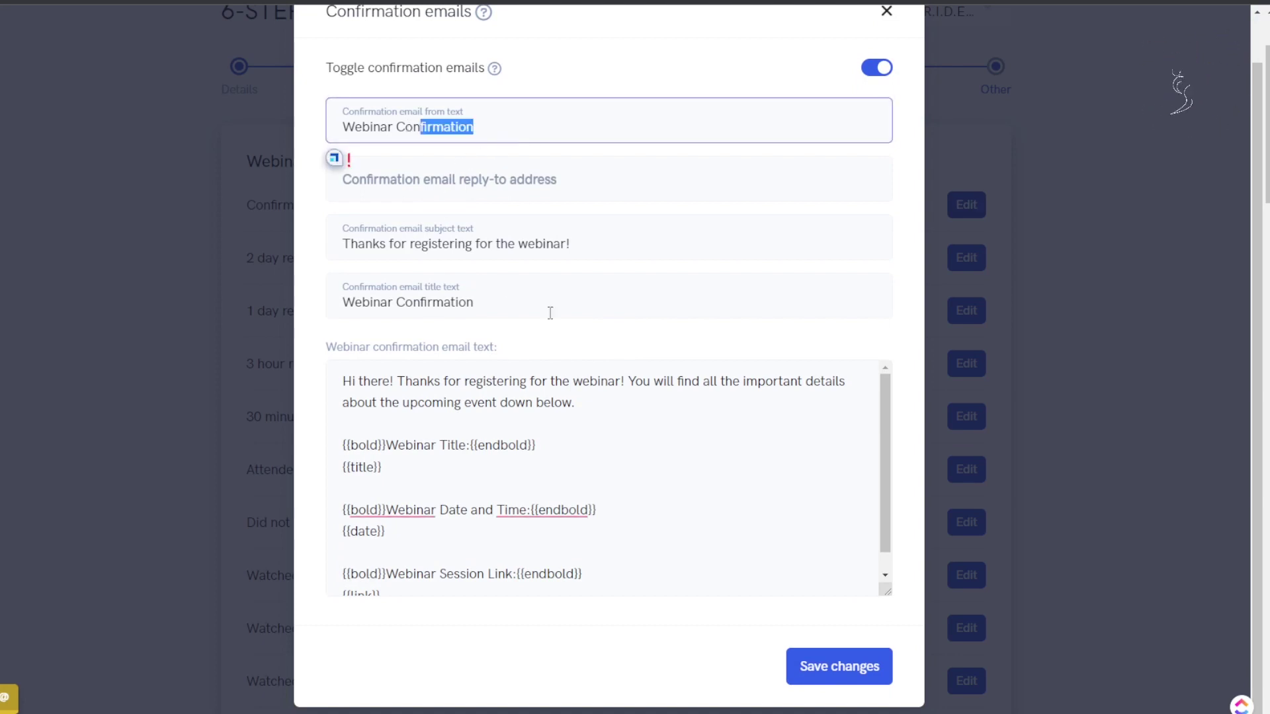
scroll(550, 312, "down", 5)
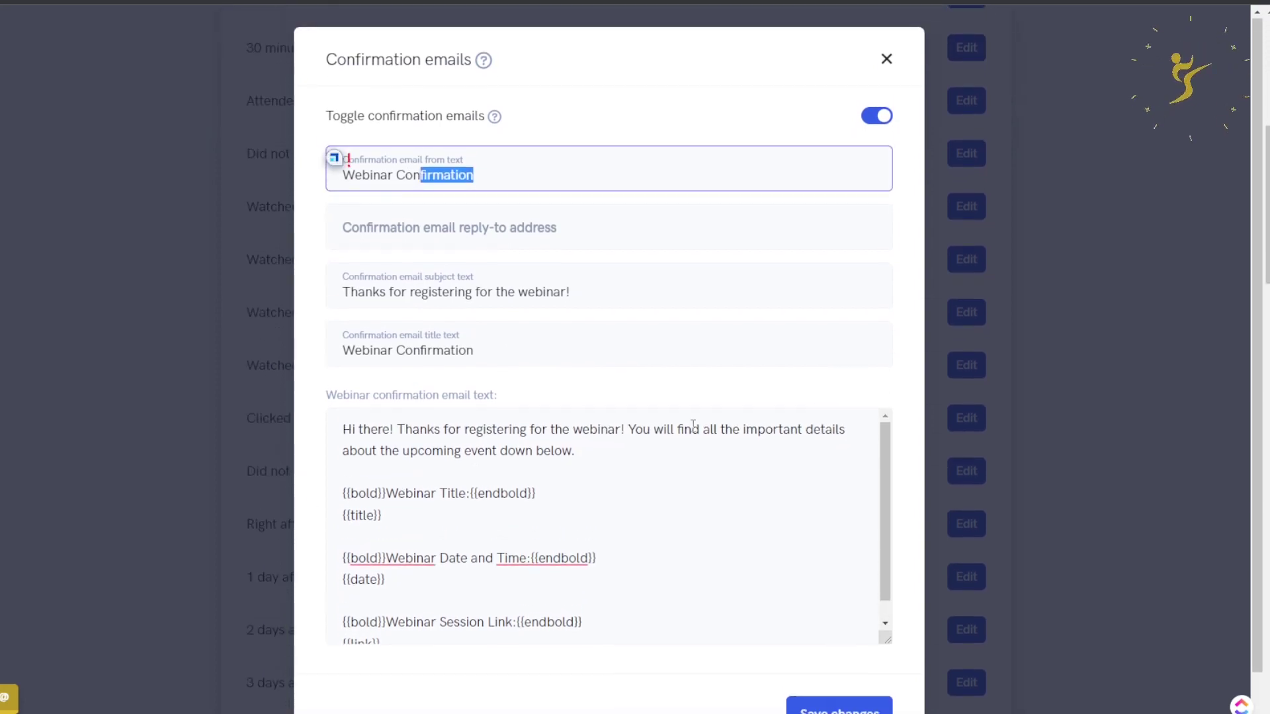
left_click(887, 60)
Step: Review the list of webinar email notifications, from confirmation and reminder emails to the post-webinar follow-ups
scroll(834, 132, "down", 1)
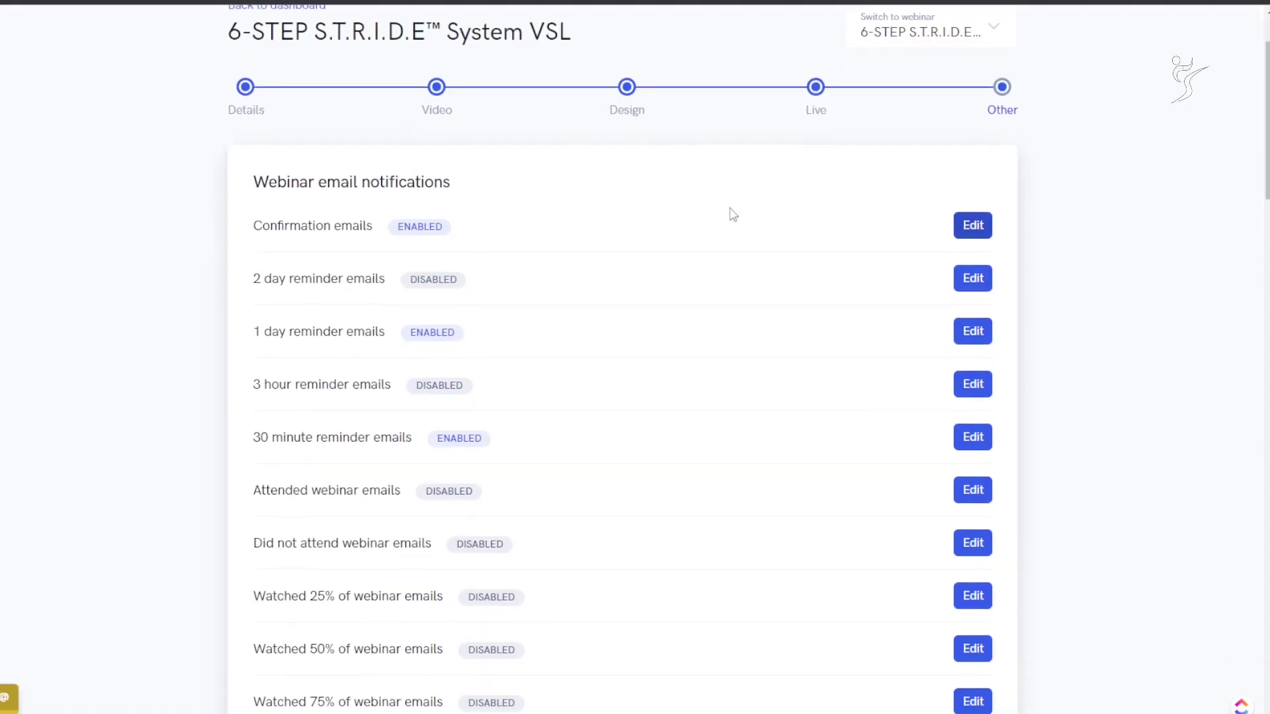
scroll(322, 337, "down", 1)
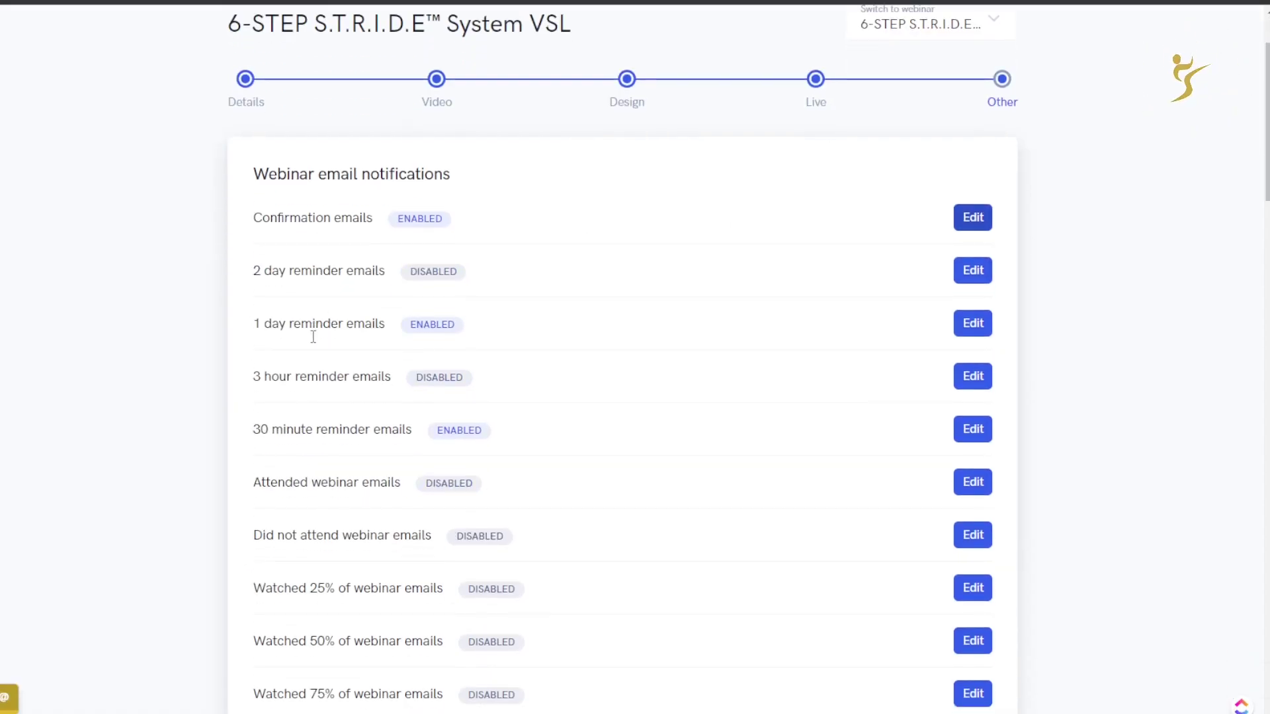
scroll(457, 232, "down", 1)
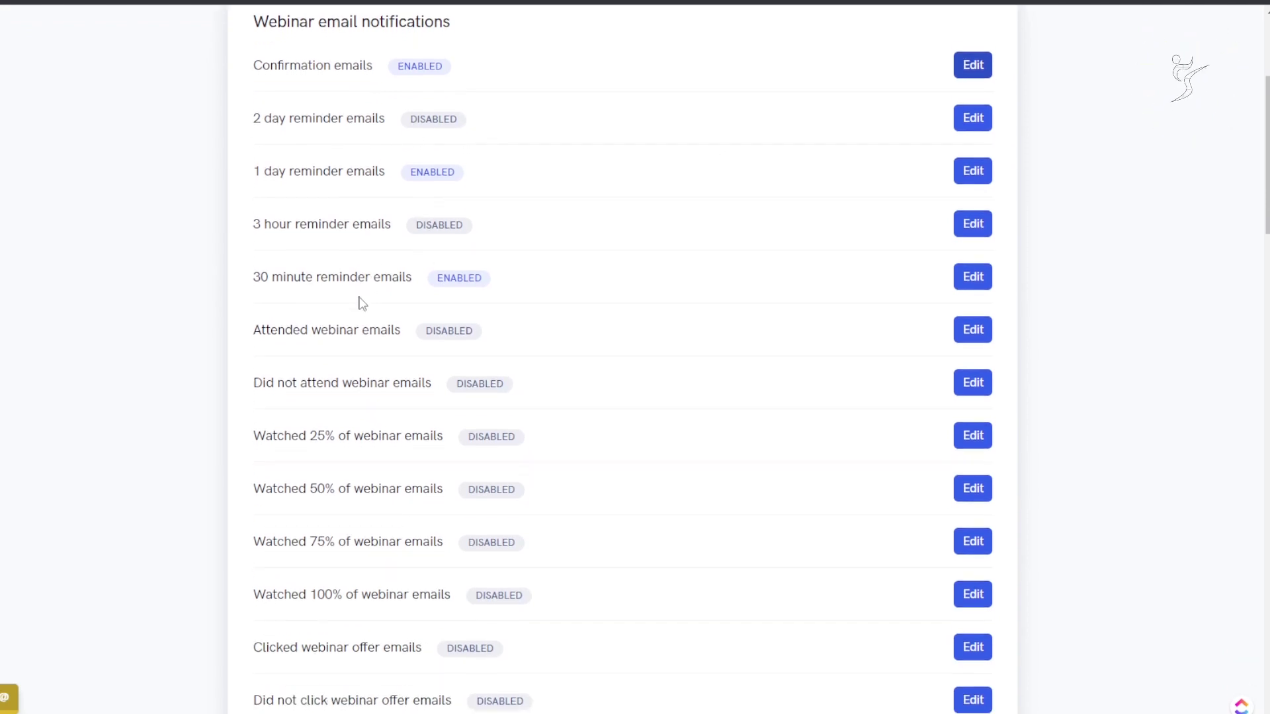
scroll(362, 272, "down", 2)
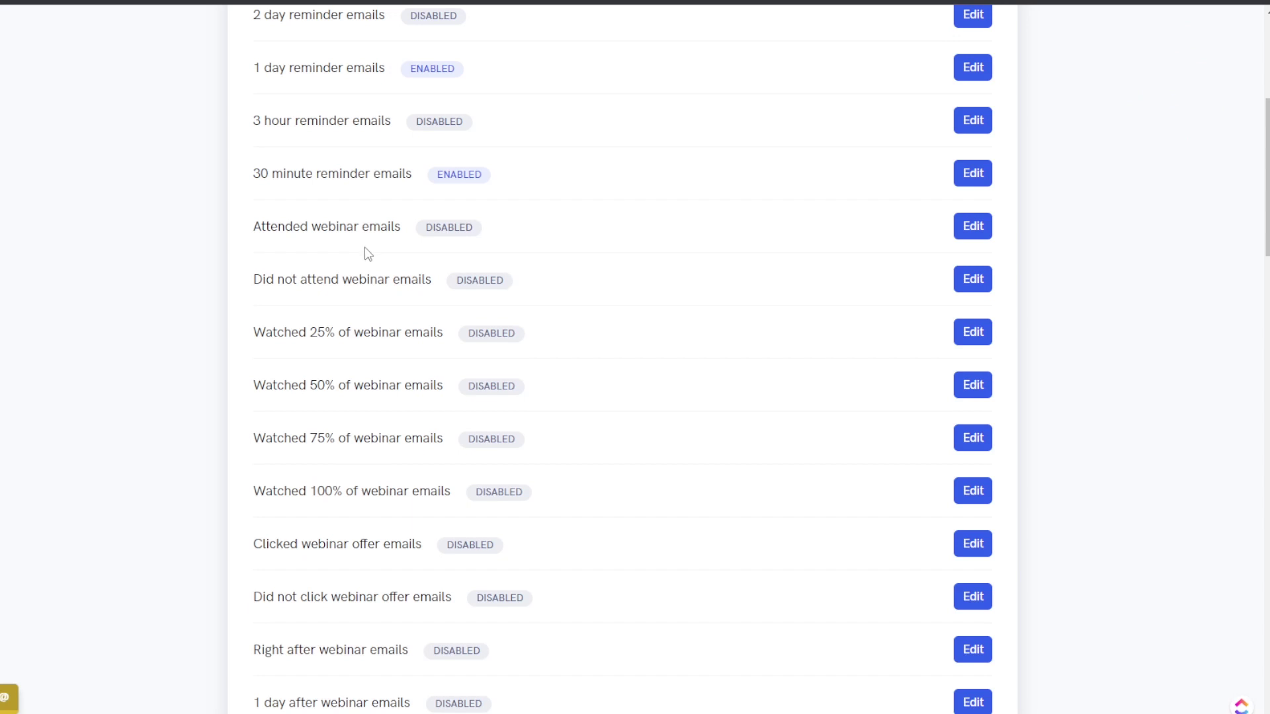
scroll(368, 252, "down", 2)
scroll(368, 221, "down", 7)
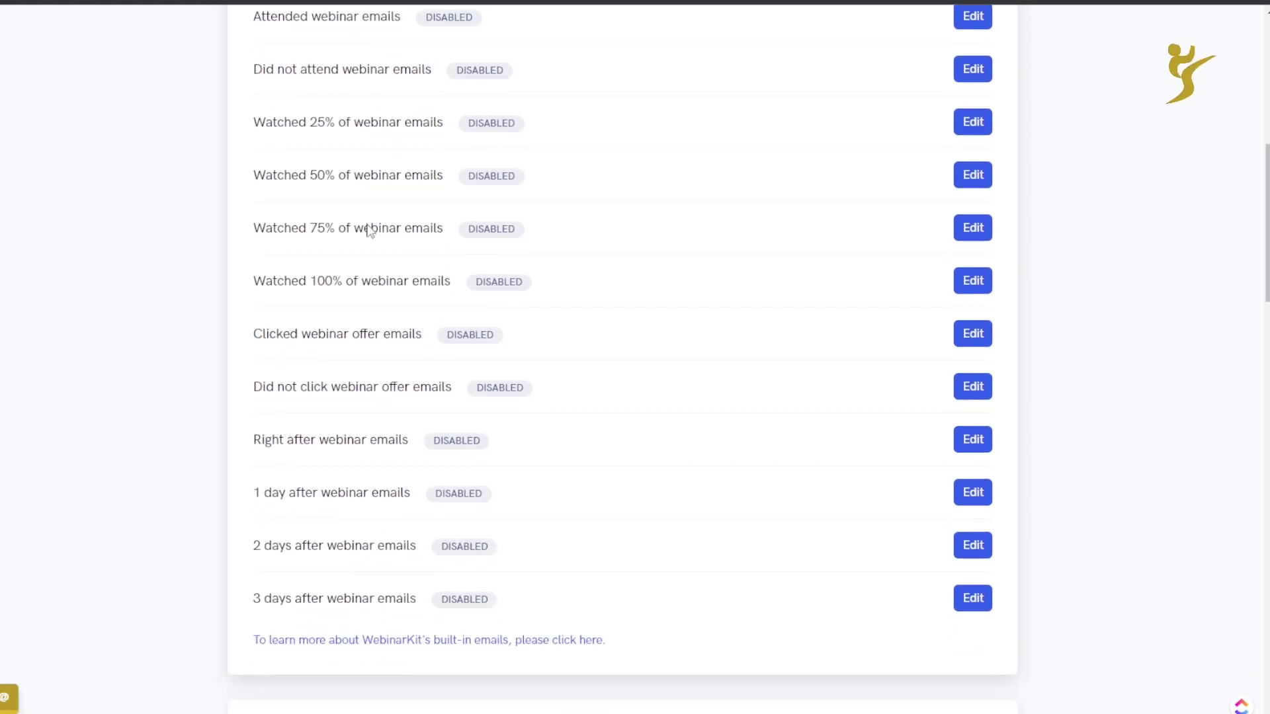
Step: Examine the webinar text message notification toggles and the remaining text message credits
scroll(354, 235, "down", 2)
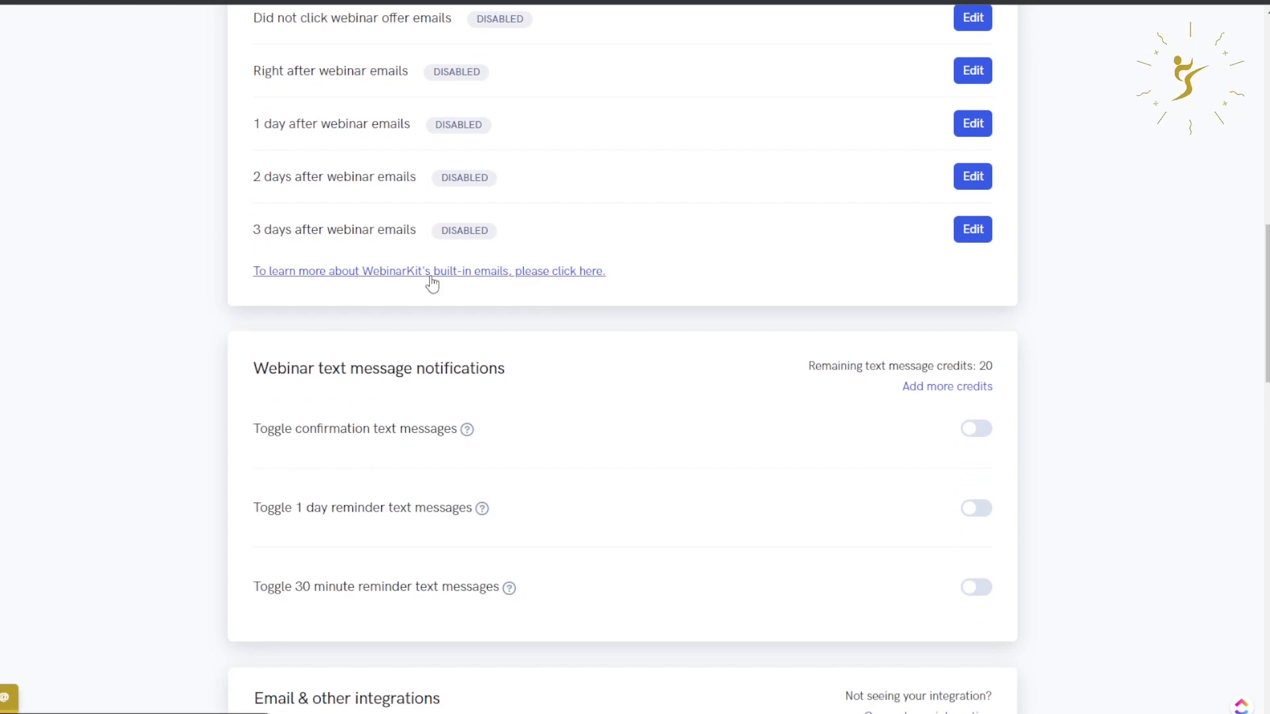
scroll(686, 340, "down", 3)
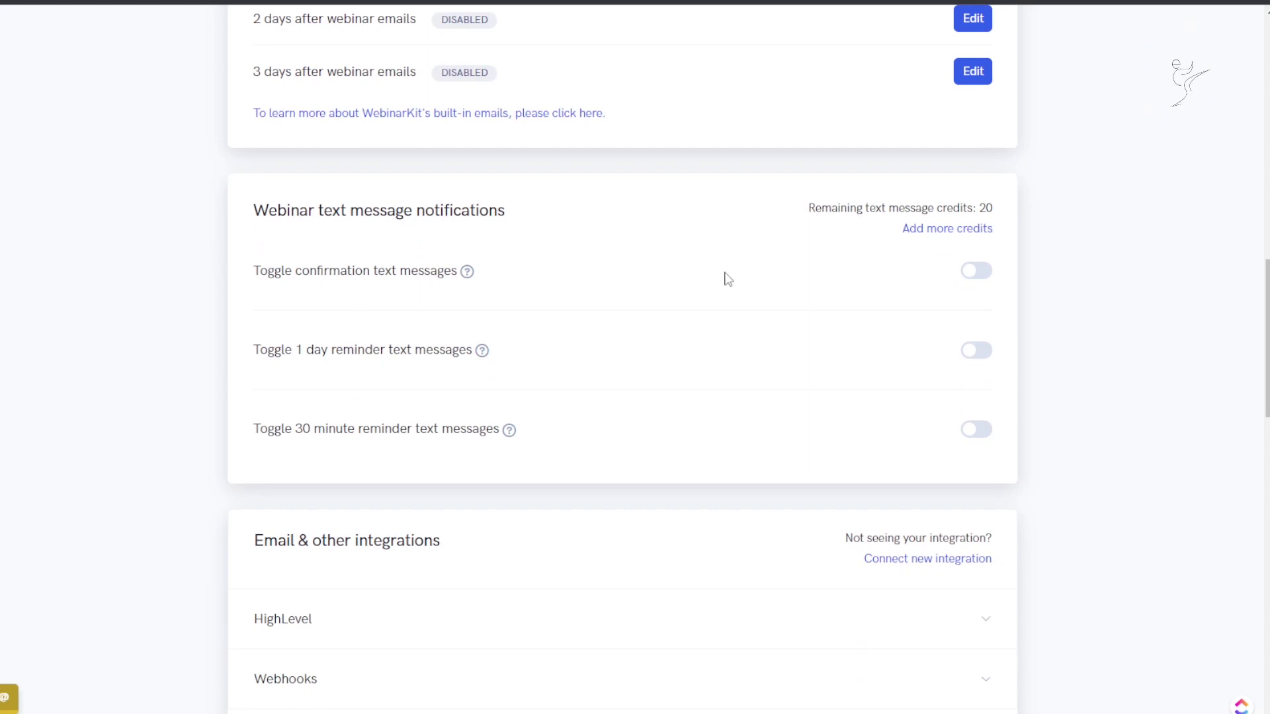
left_click_drag(849, 208, 998, 213)
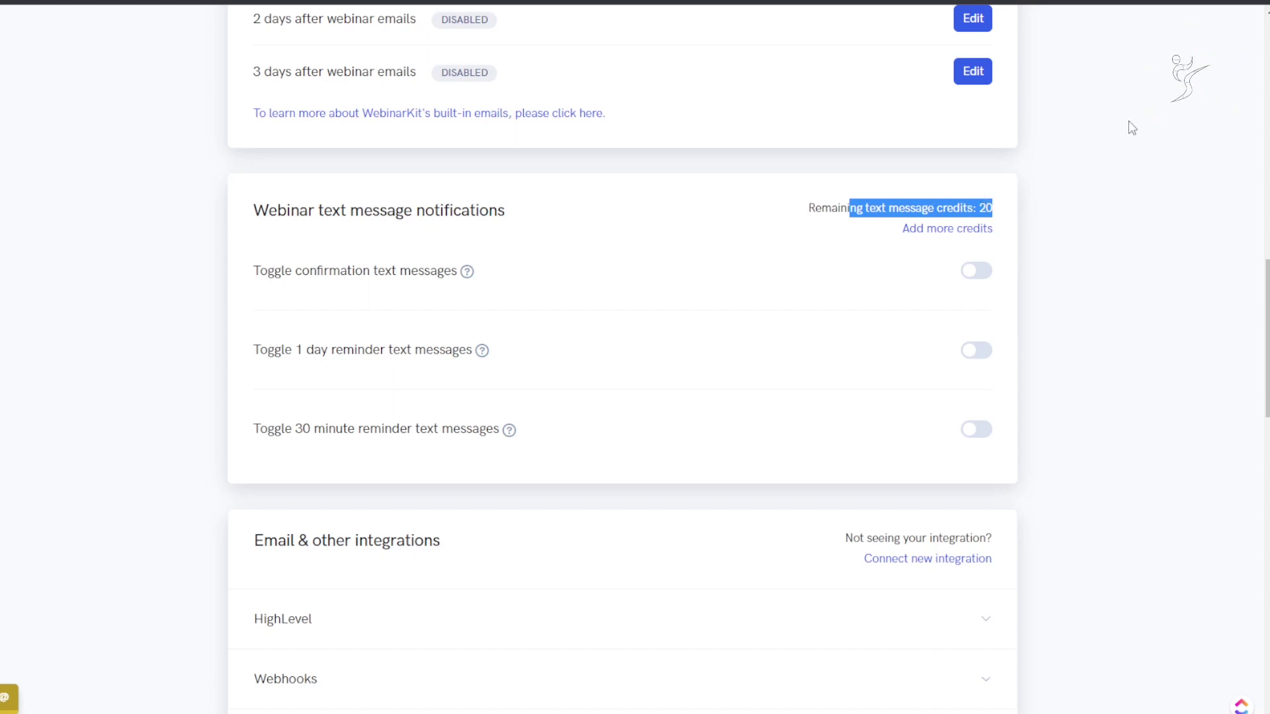
scroll(921, 190, "down", 4)
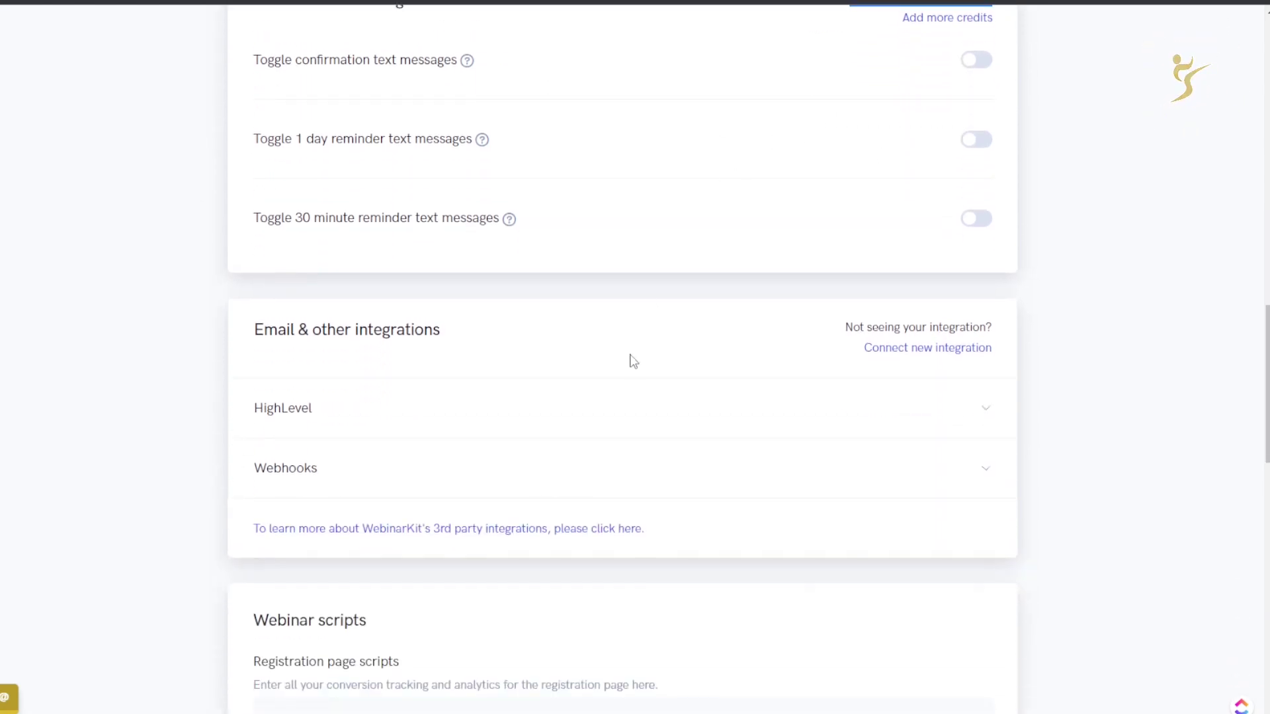
Step: Expand the HighLevel integration and look through its tag and workflow options for each webinar event
left_click(343, 408)
scroll(397, 450, "down", 6)
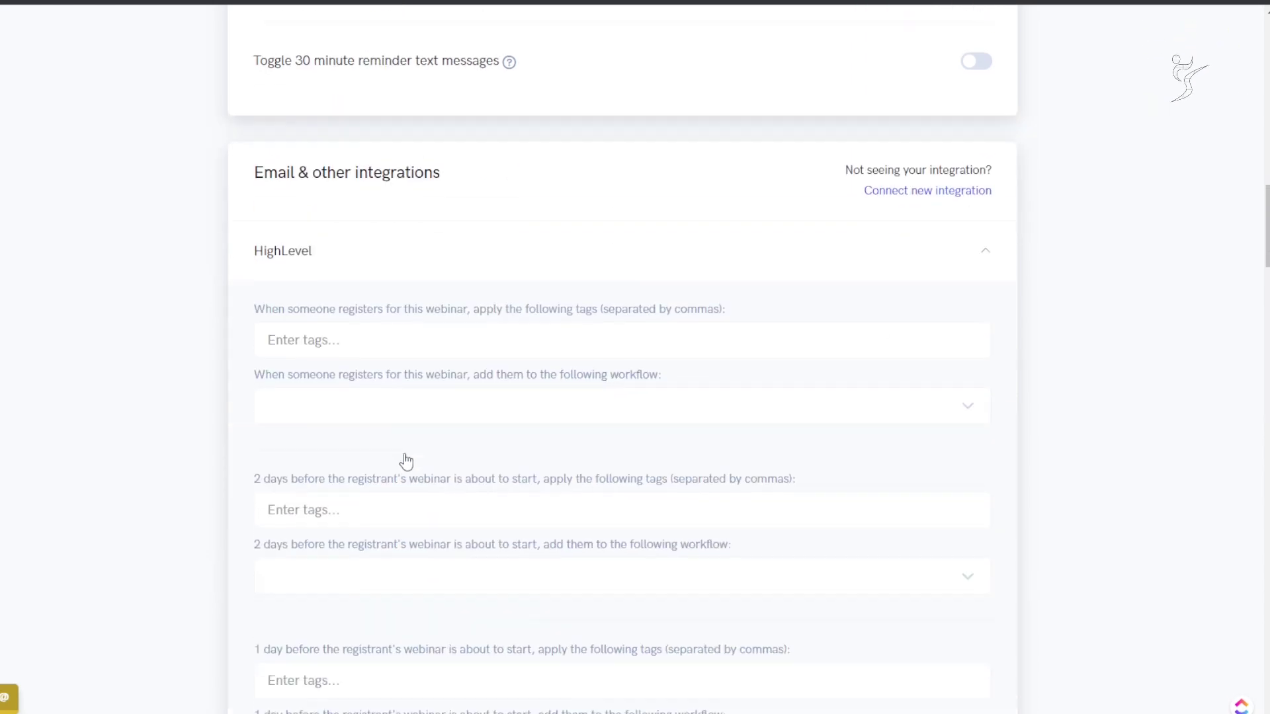
scroll(382, 423, "down", 18)
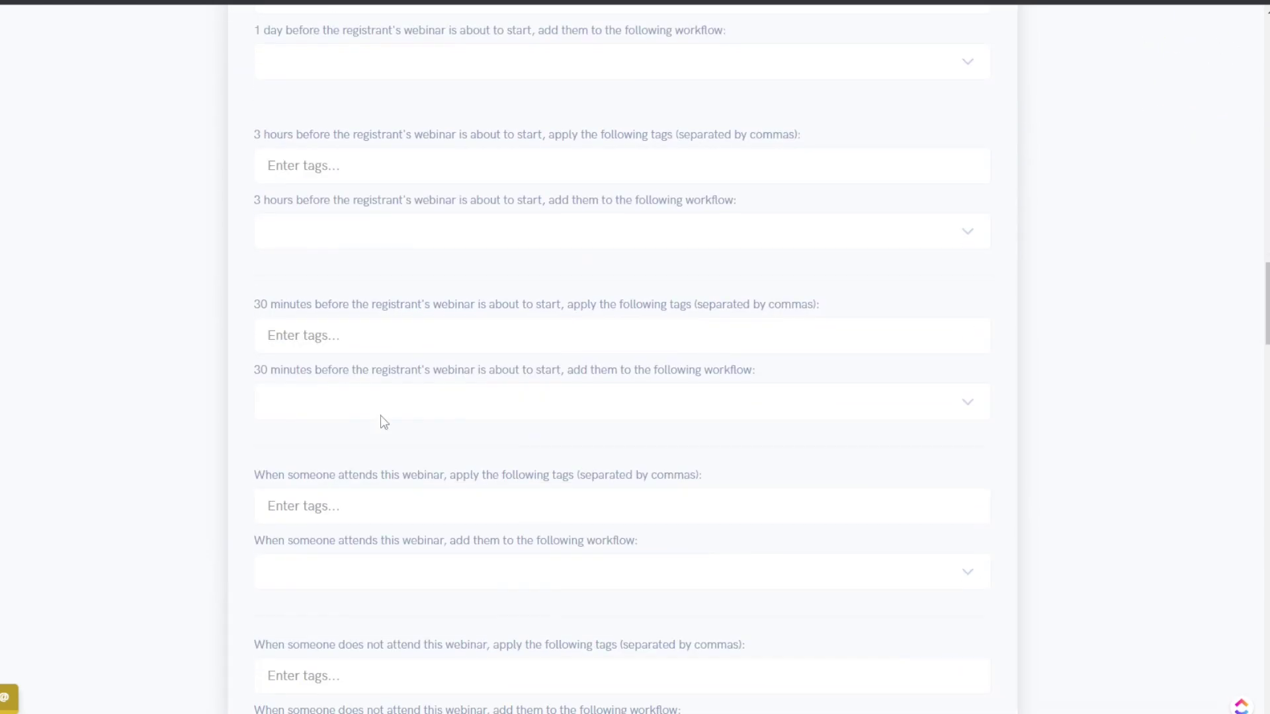
scroll(390, 436, "down", 9)
scroll(388, 431, "up", 20)
scroll(363, 391, "down", 20)
Step: Look over the webinar page script fields and the webinar sharing settings
scroll(426, 392, "down", 20)
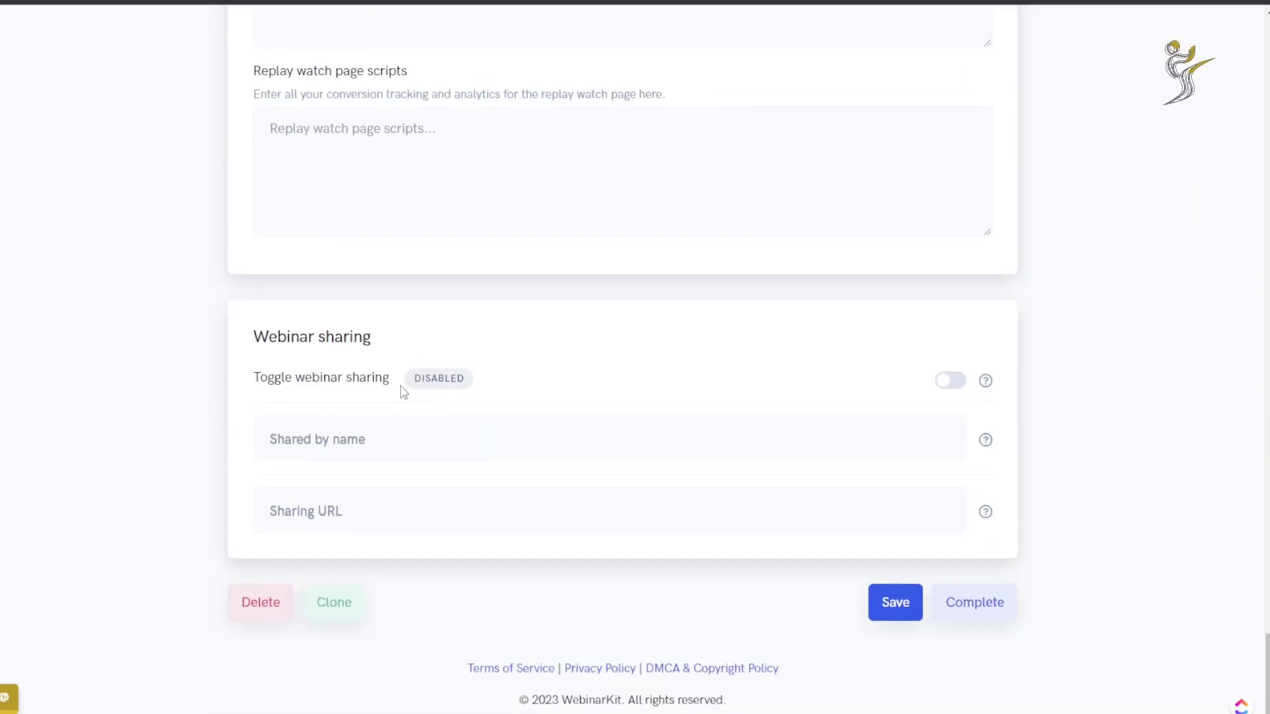
scroll(397, 384, "up", 2)
scroll(387, 326, "up", 1)
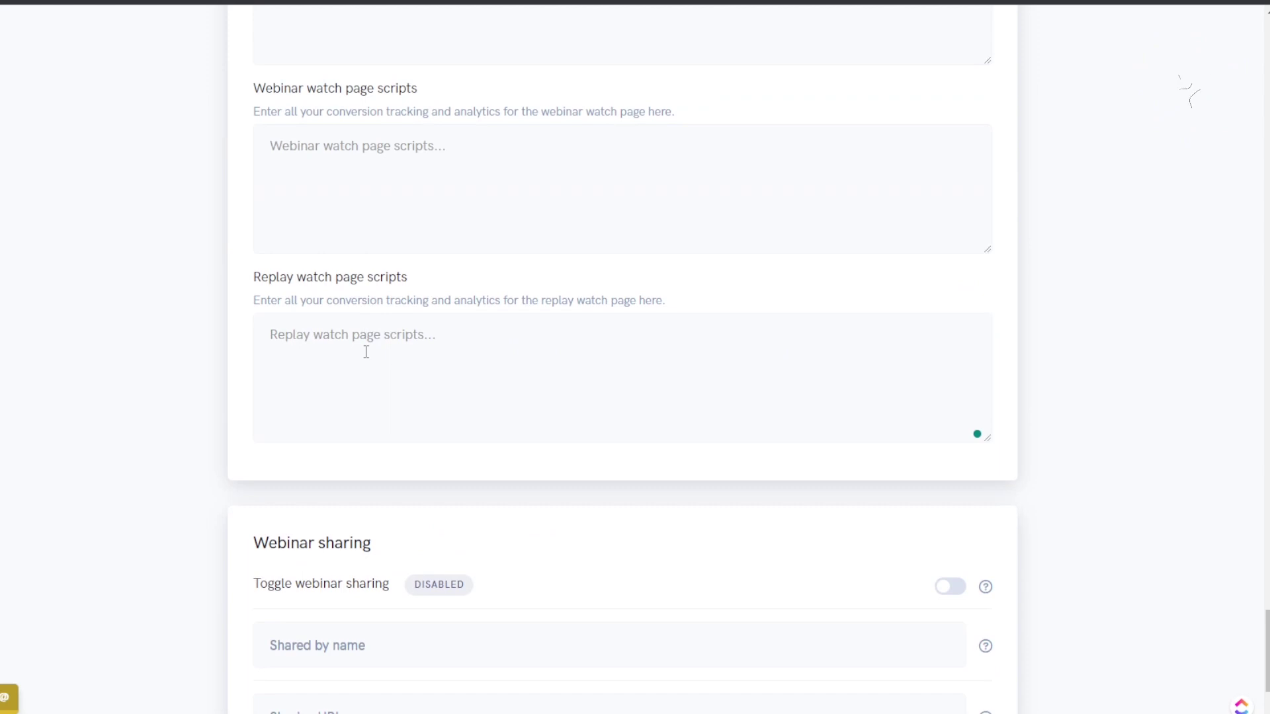
scroll(387, 357, "down", 3)
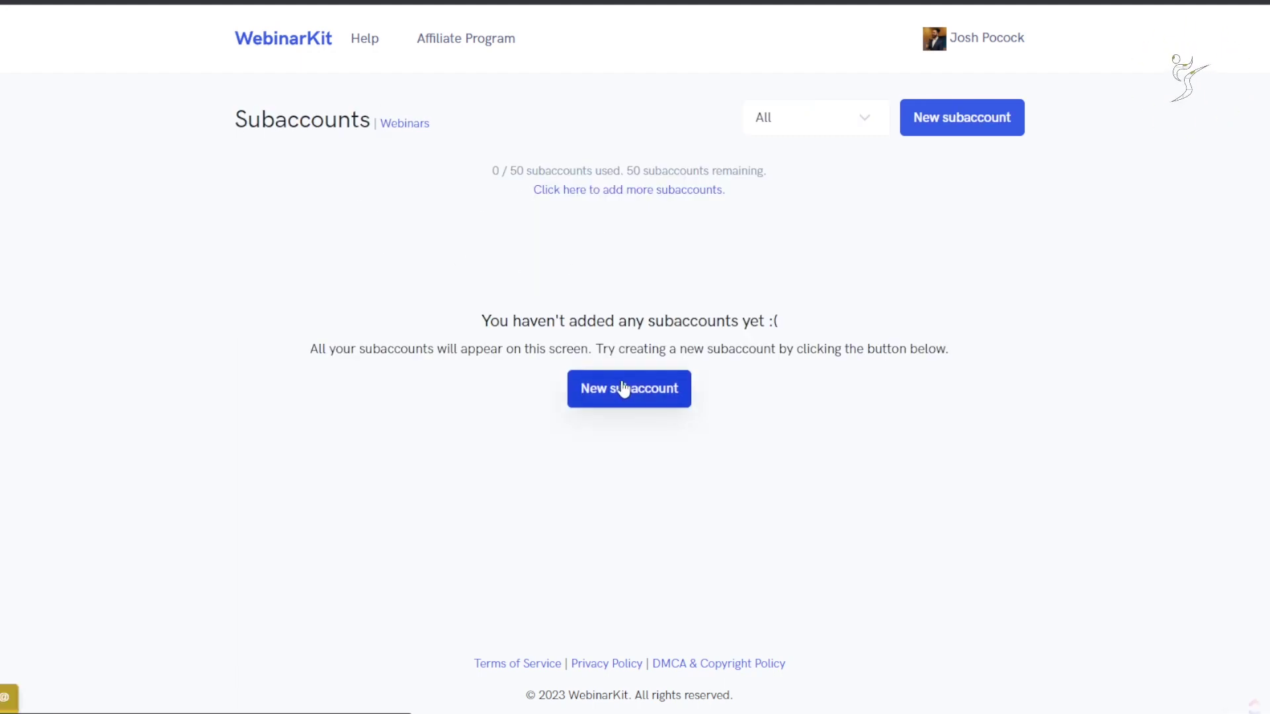
Step: Leave the Subaccounts page for the WebinarKit home page and look over the webinar's registration page
left_click(952, 45)
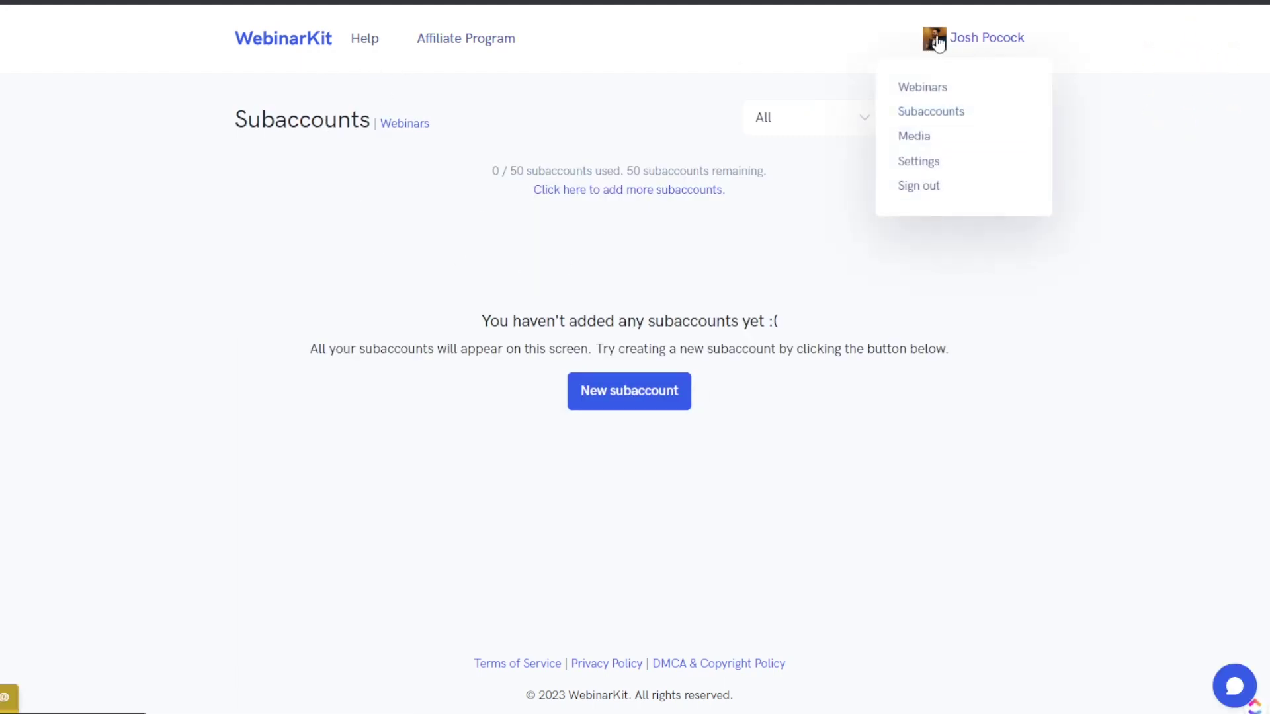
left_click(336, 41)
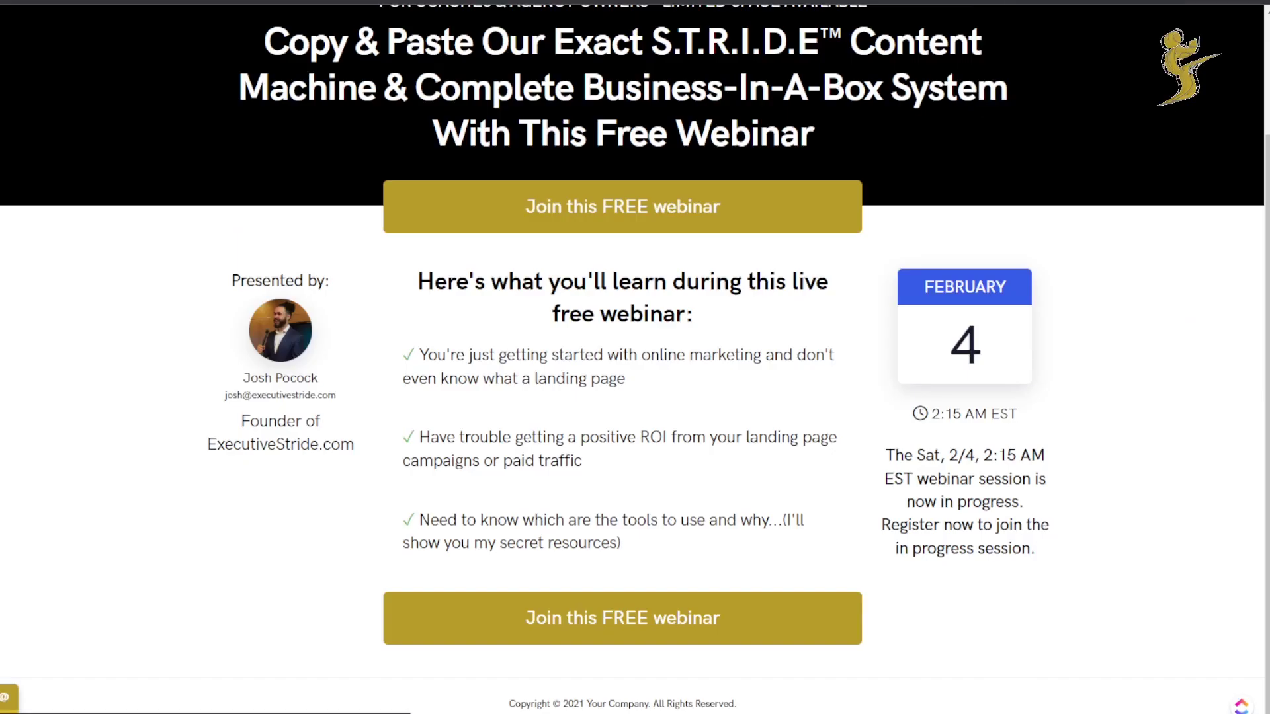
scroll(1157, 132, "up", 2)
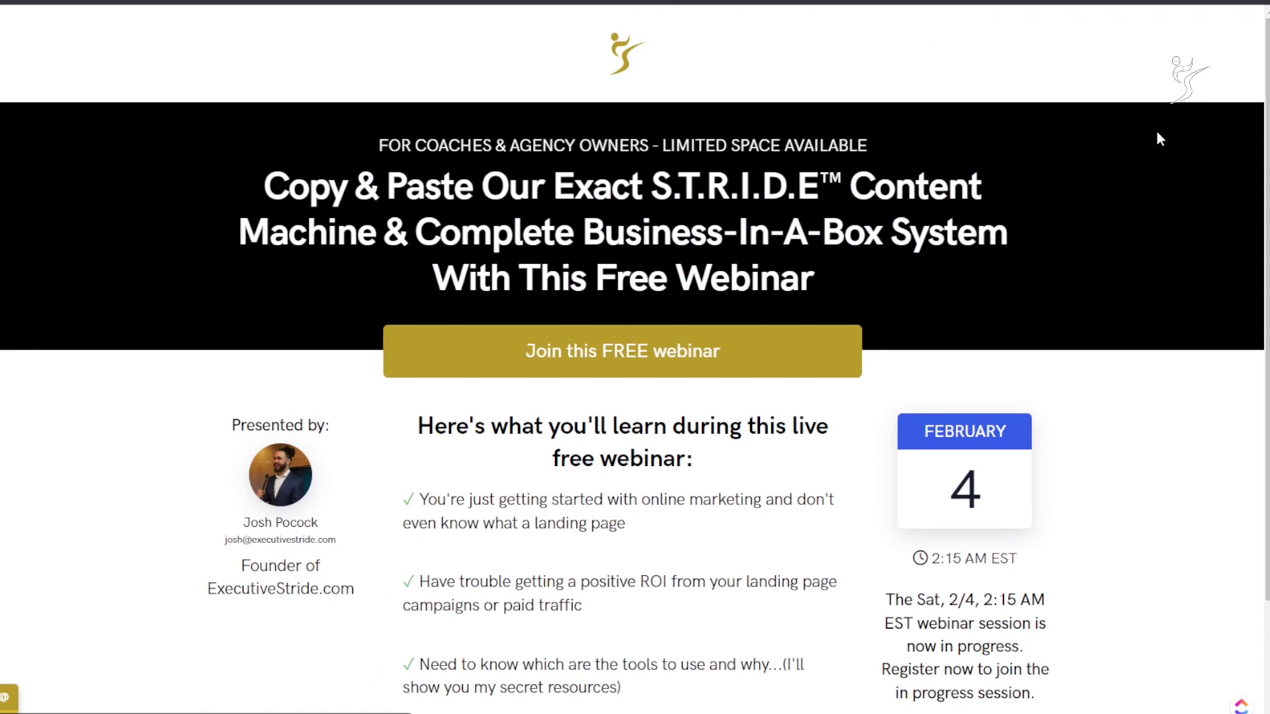
scroll(1164, 146, "down", 2)
scroll(1151, 155, "up", 2)
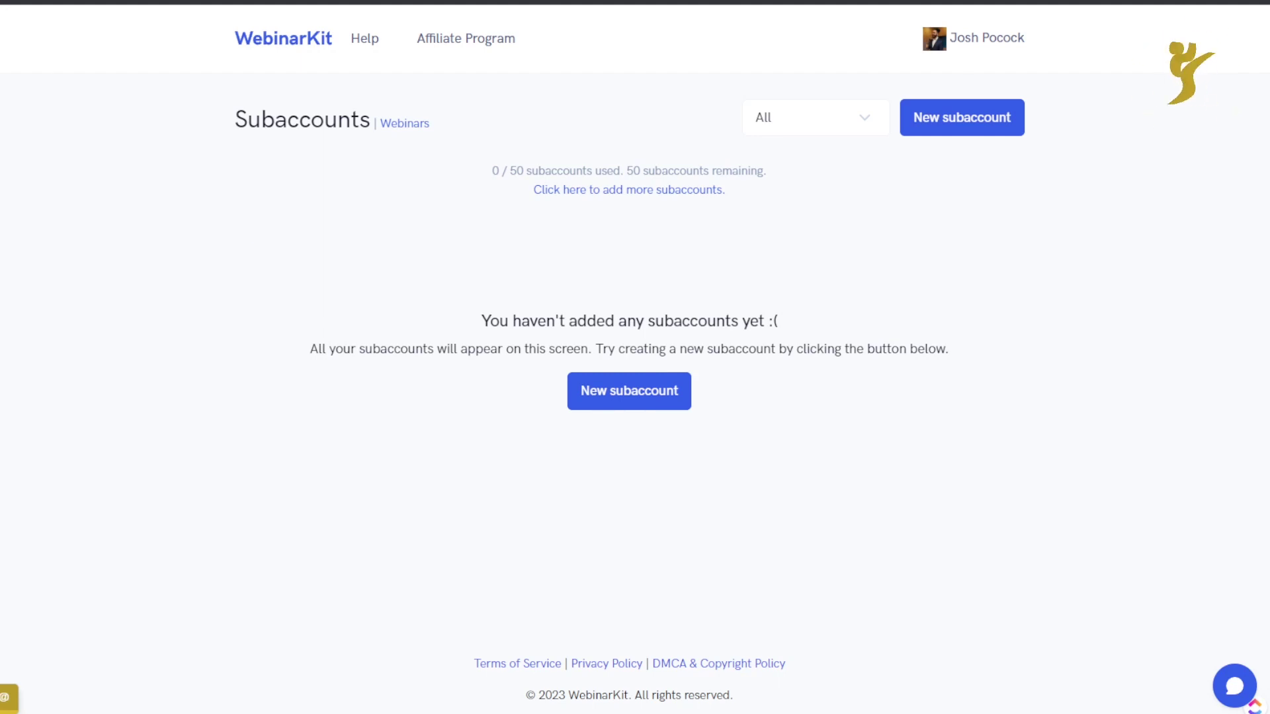
Step: Open the Stride Community page with its group invite form in the browser
type("stride")
key("Return")
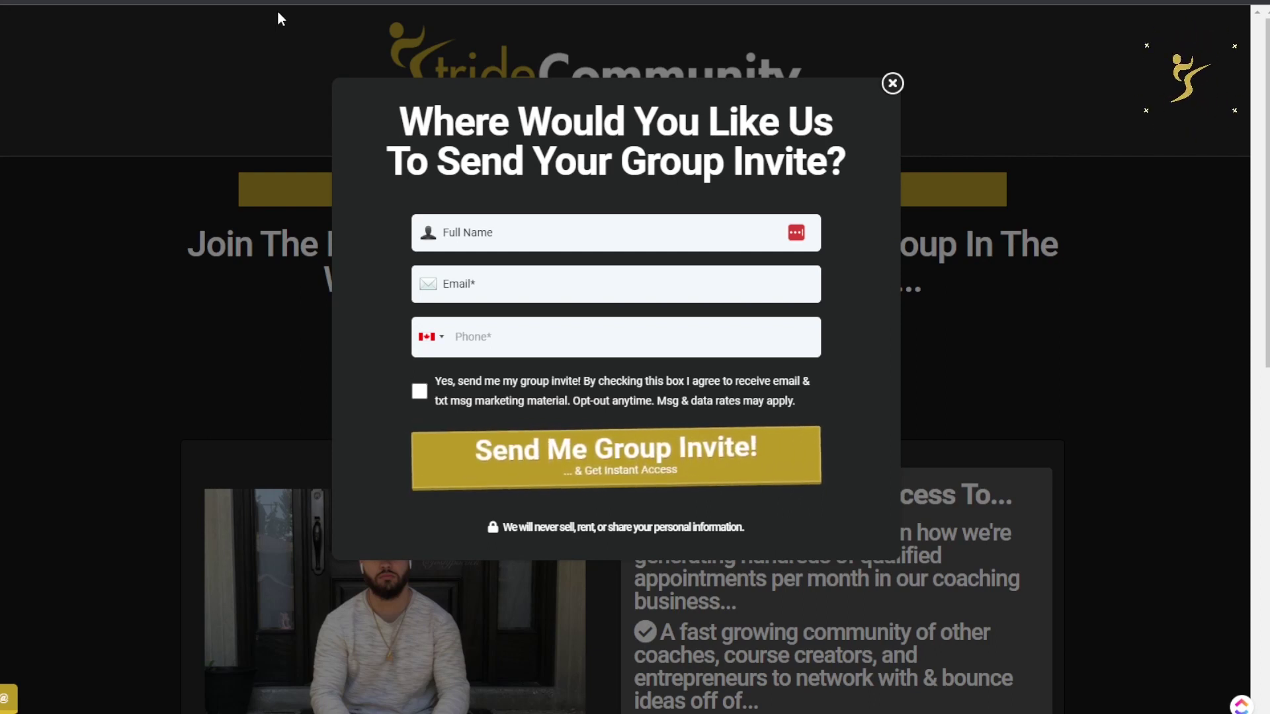
key("ctrl+l")
type("acc")
key("Escape")
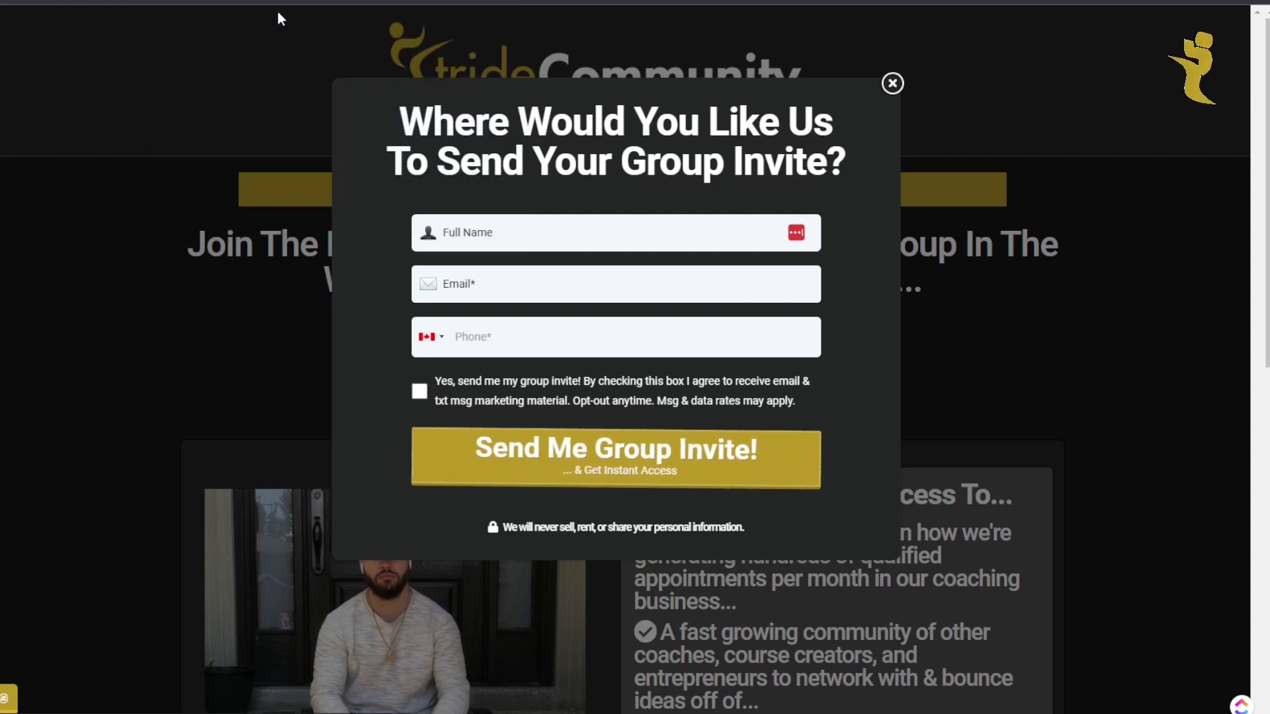